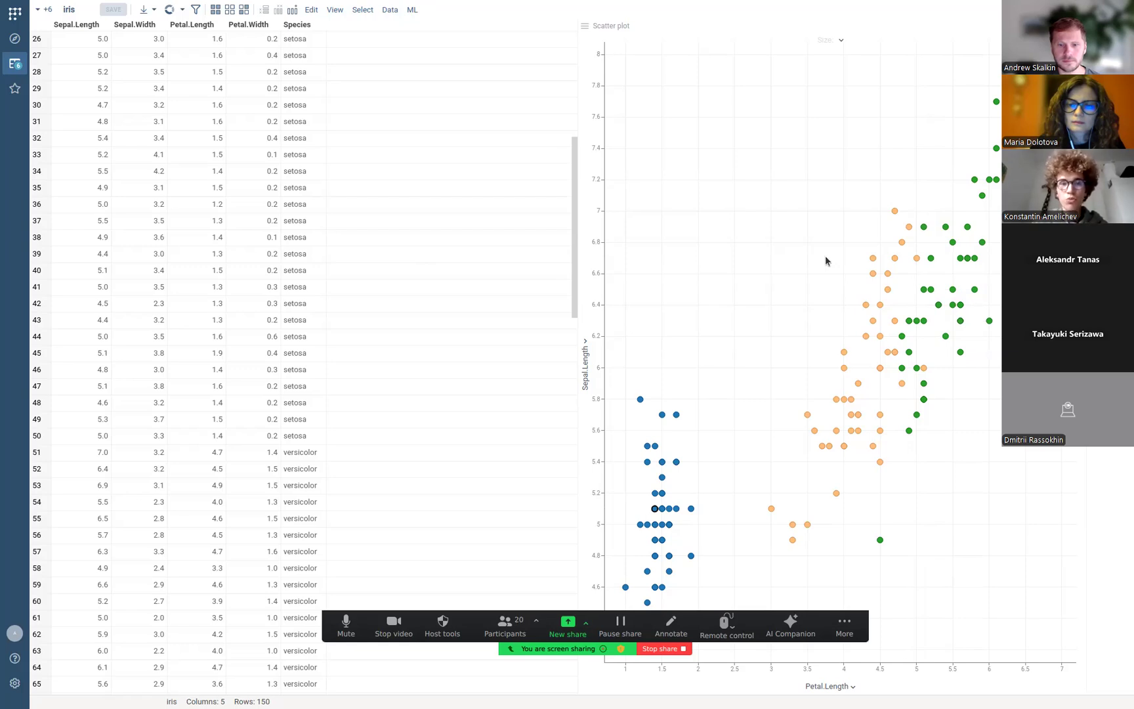
# Launch ML > Models > Train Model for the iris table.
pyautogui.click(412, 9)
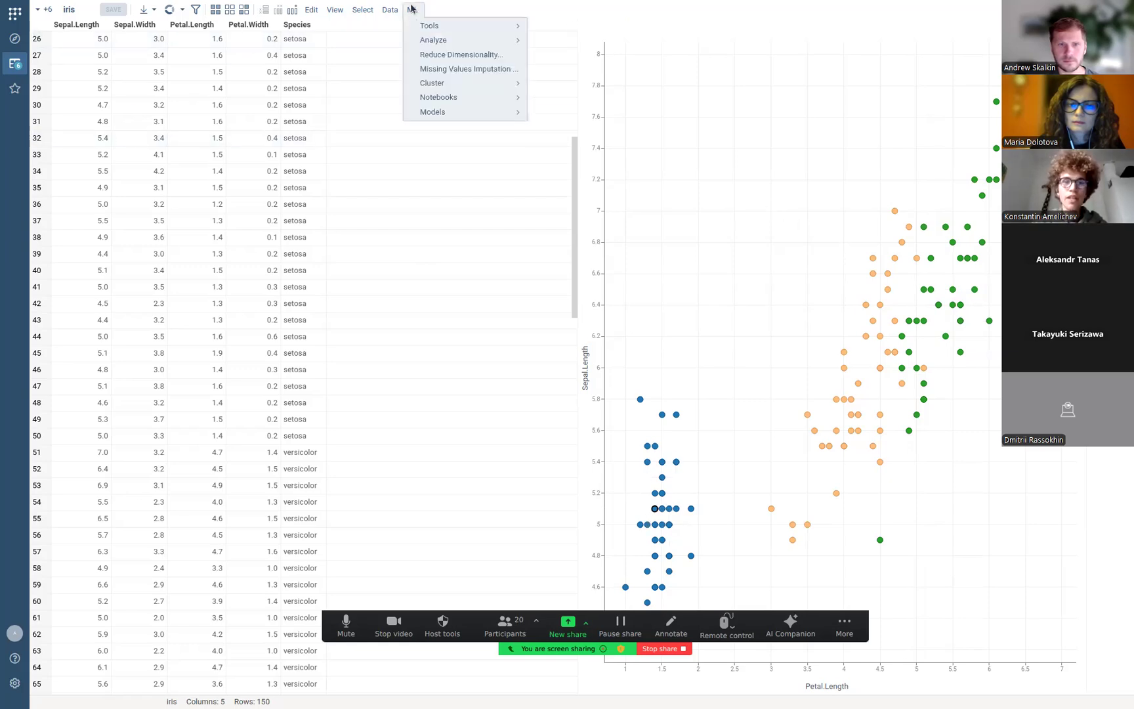
pyautogui.moveTo(470, 115)
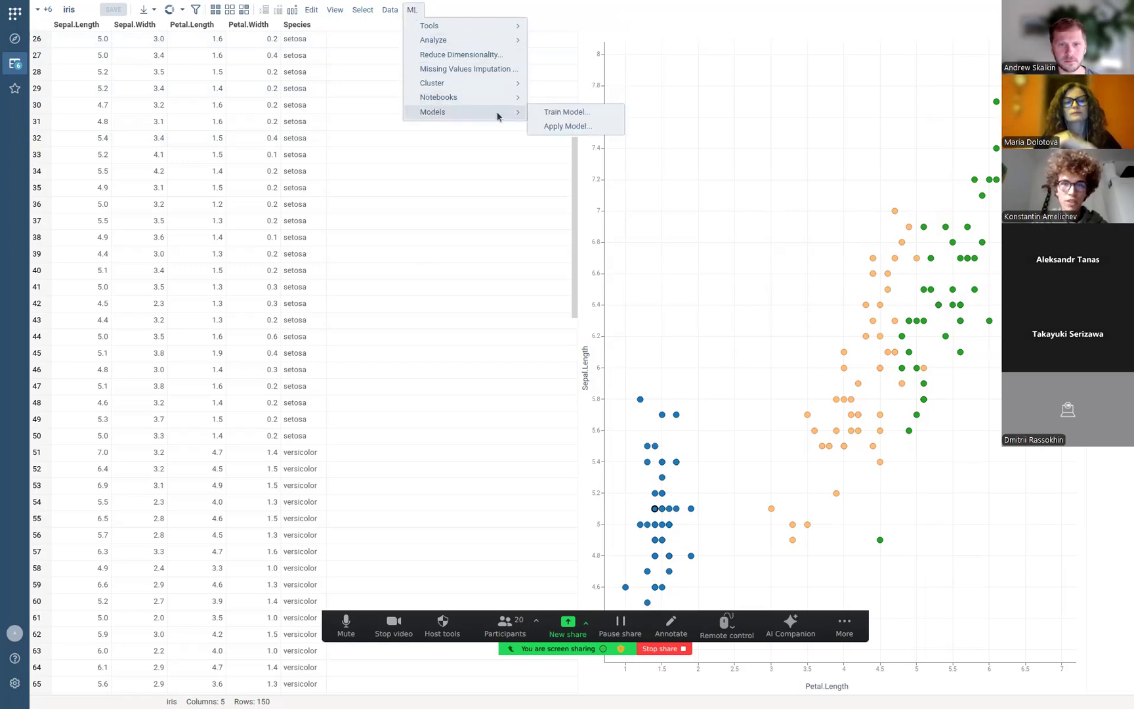
pyautogui.click(554, 113)
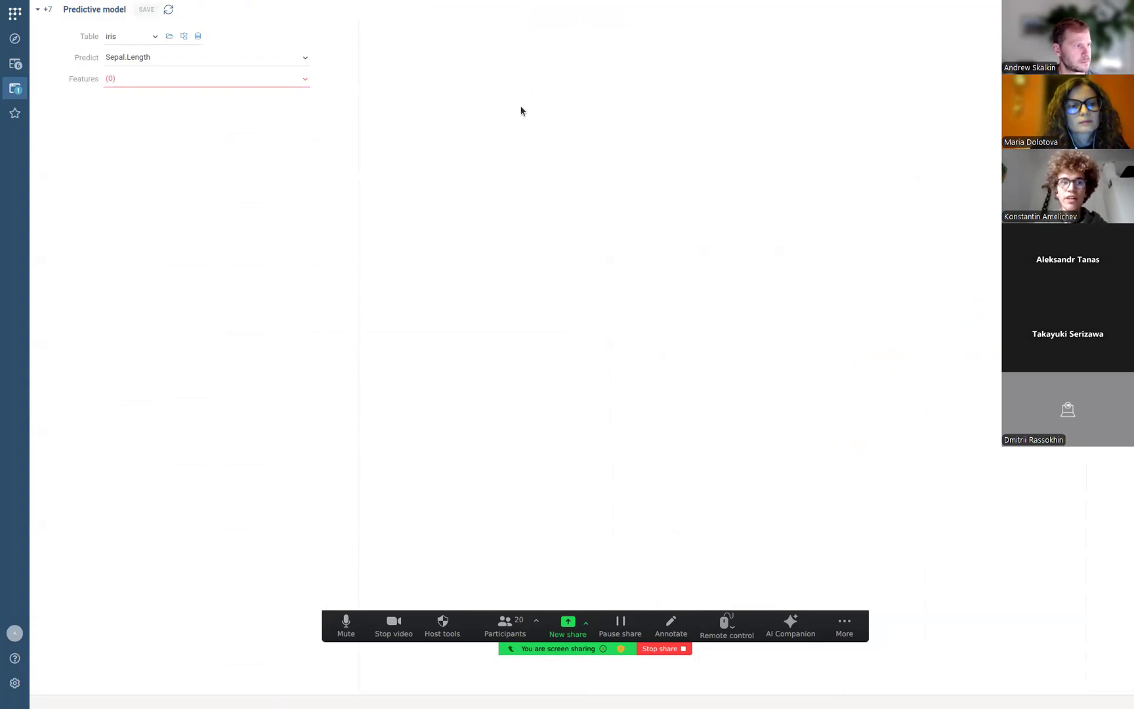
# Set Predict to Species with Sepal.Length, Sepal.Width, Petal.Length and Petal.Width as features.
pyautogui.click(285, 57)
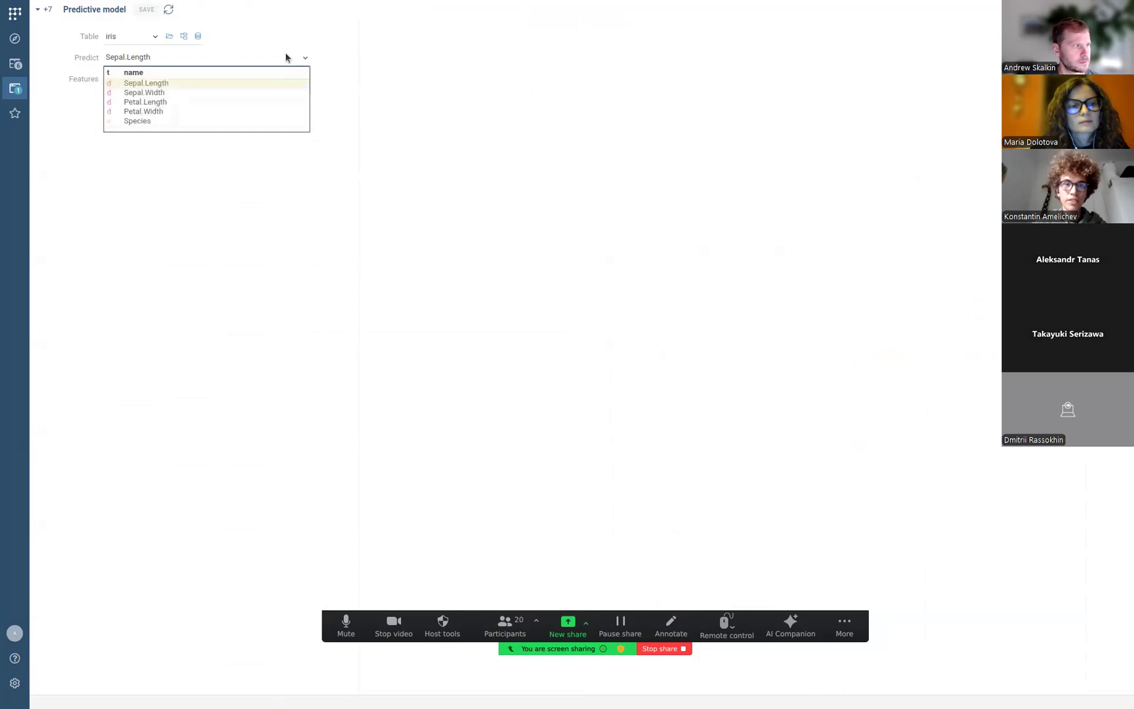
pyautogui.click(145, 121)
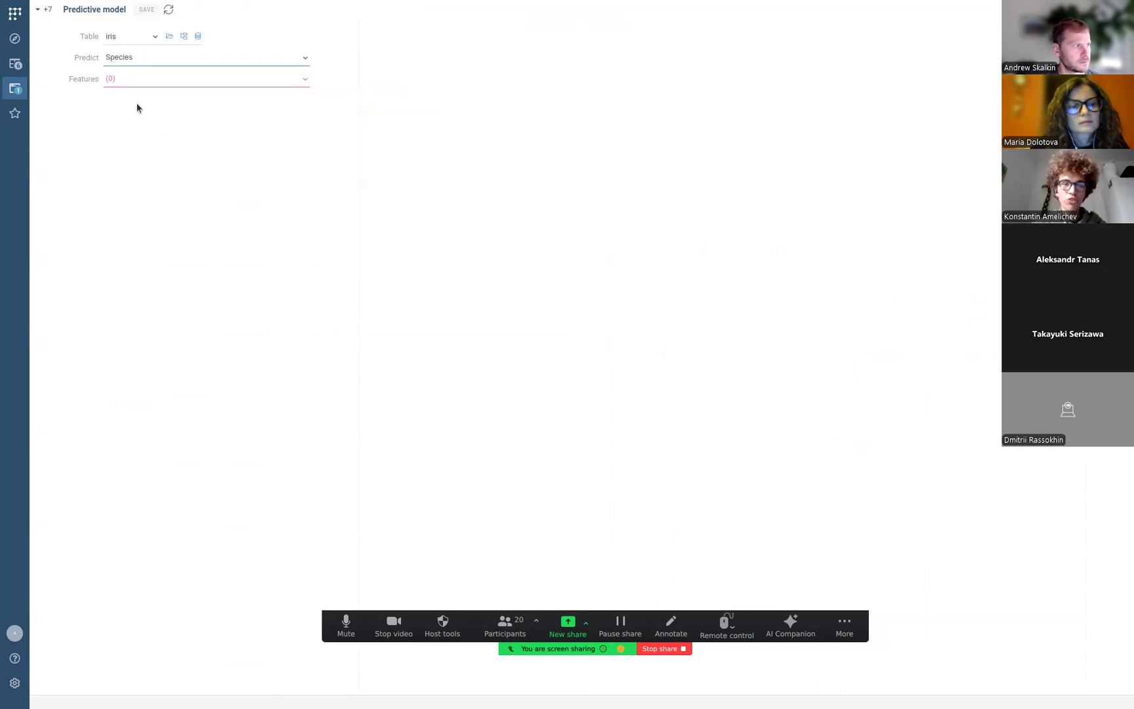
pyautogui.click(124, 85)
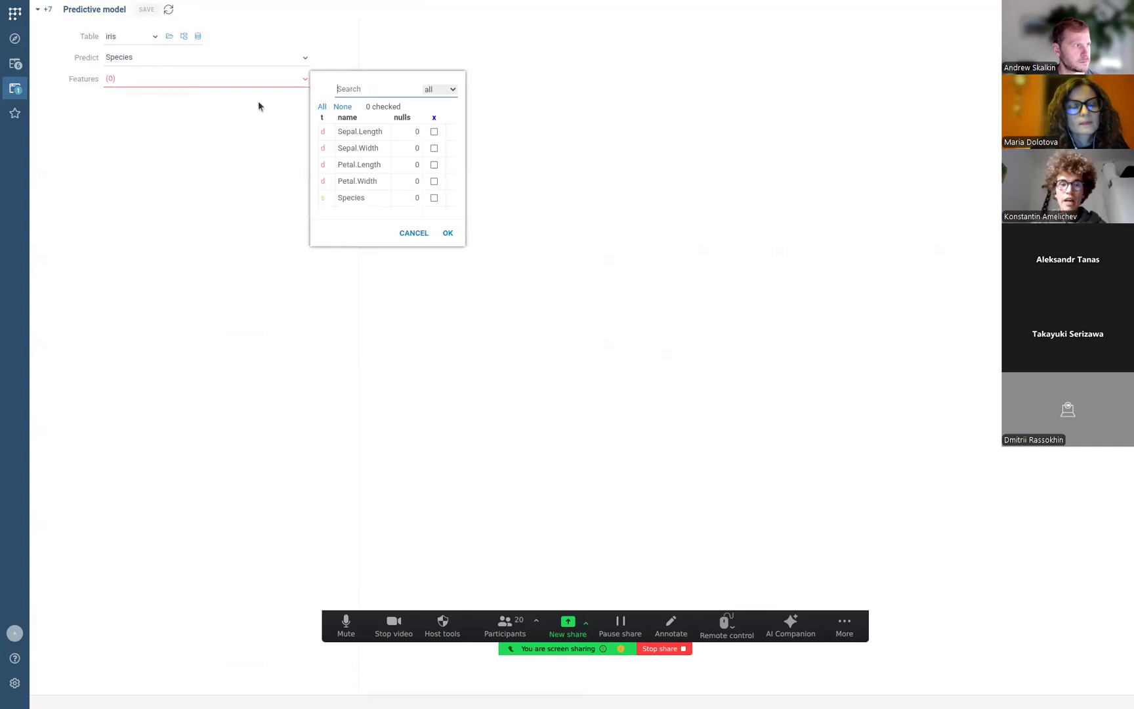
pyautogui.click(433, 132)
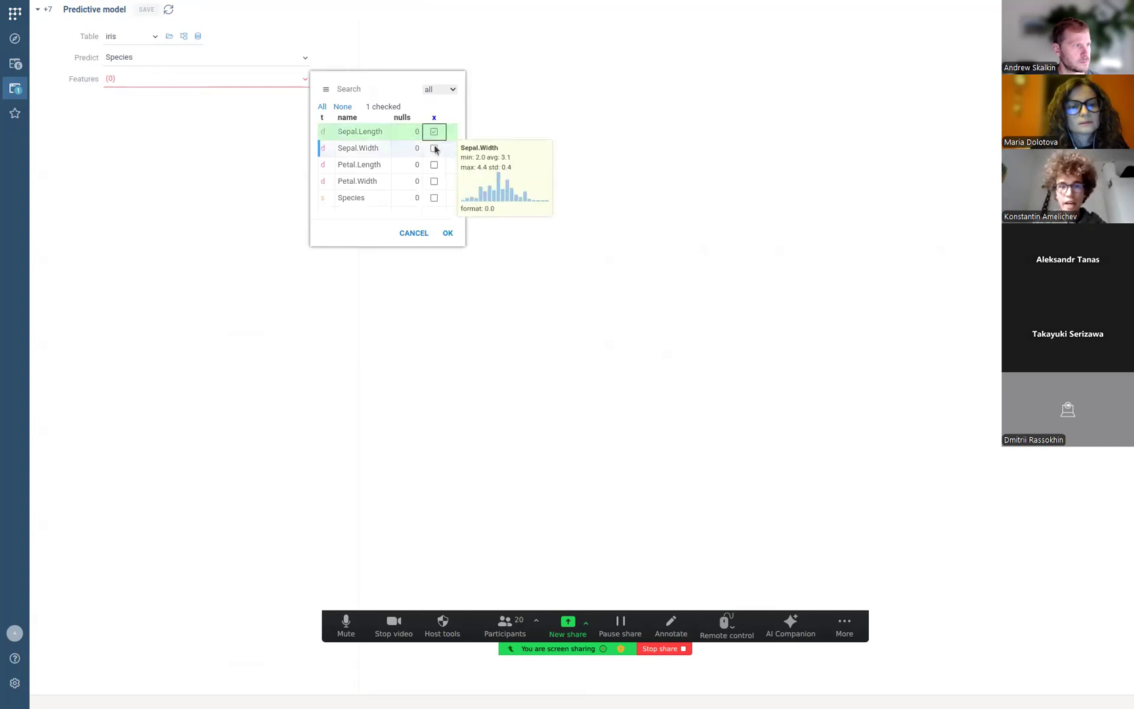
pyautogui.click(434, 149)
pyautogui.click(434, 164)
pyautogui.click(434, 181)
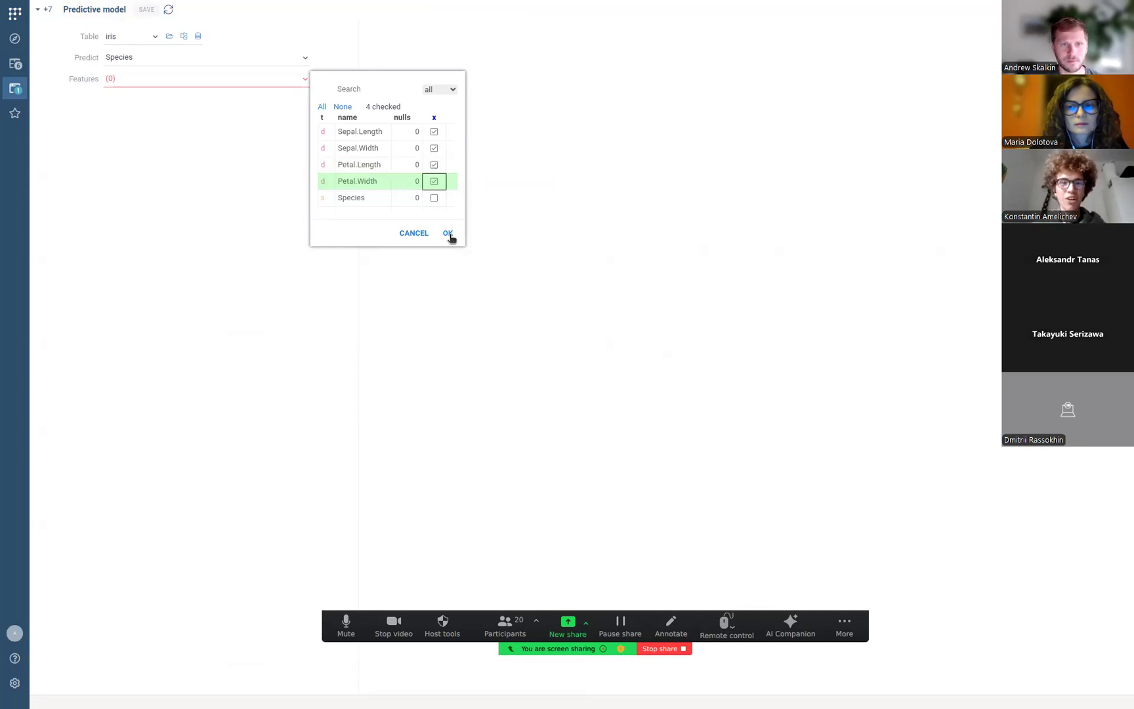
pyautogui.click(449, 235)
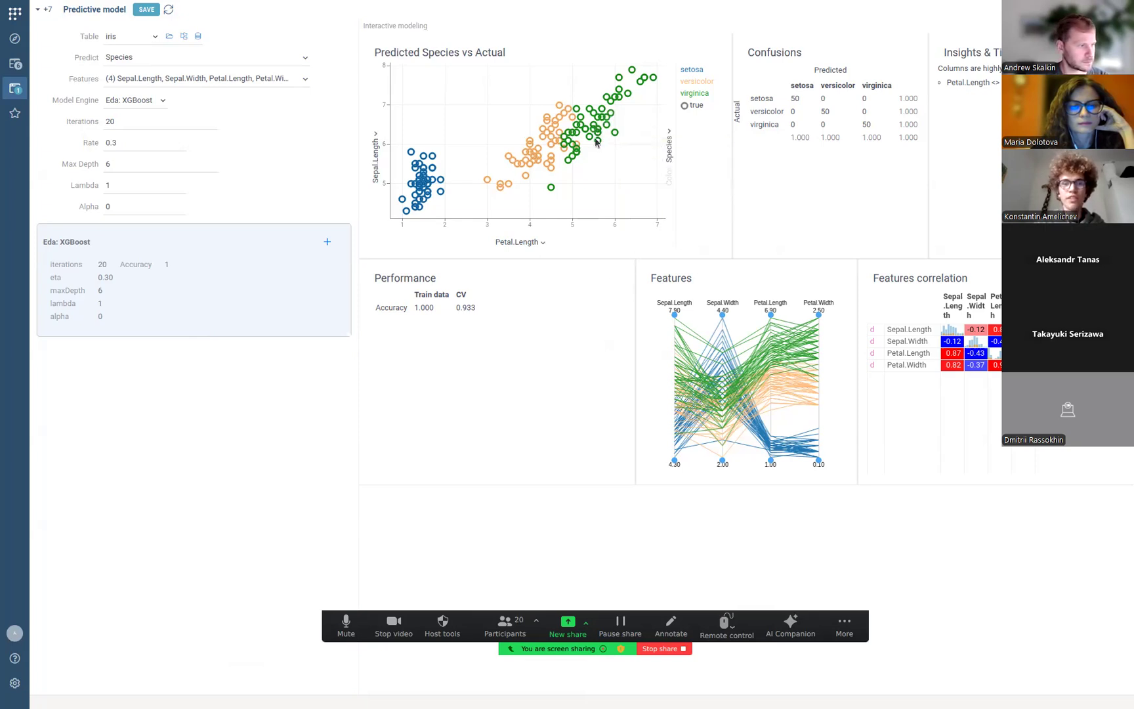
pyautogui.moveTo(600, 135)
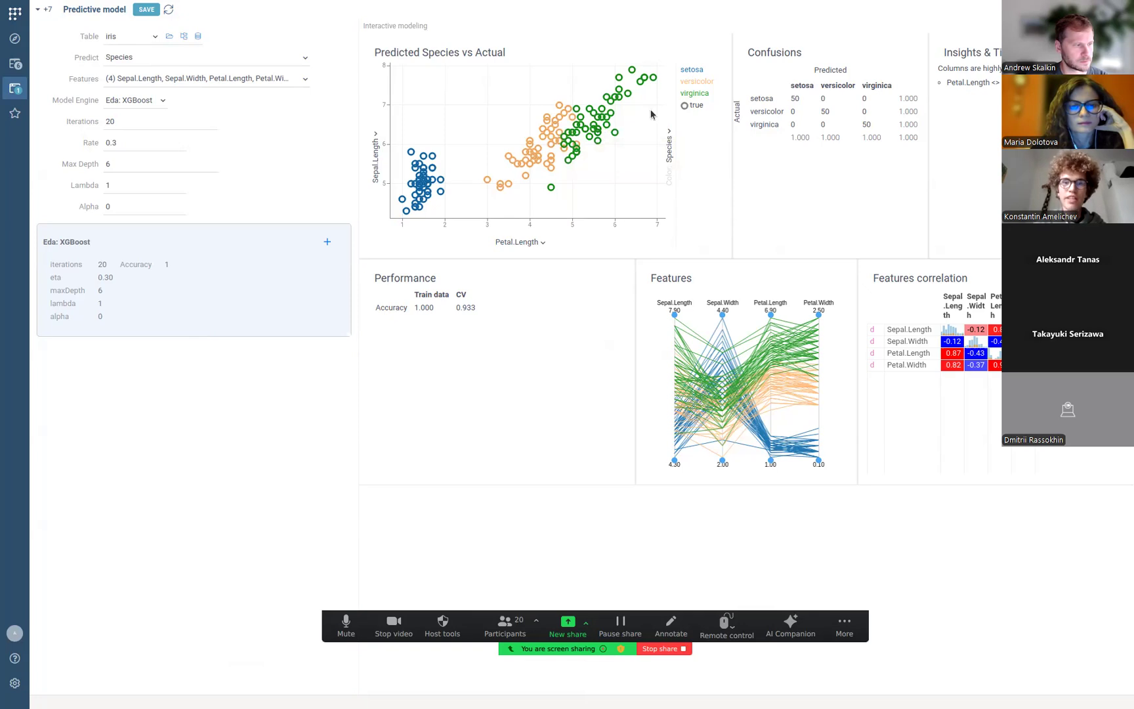
pyautogui.moveTo(700, 107)
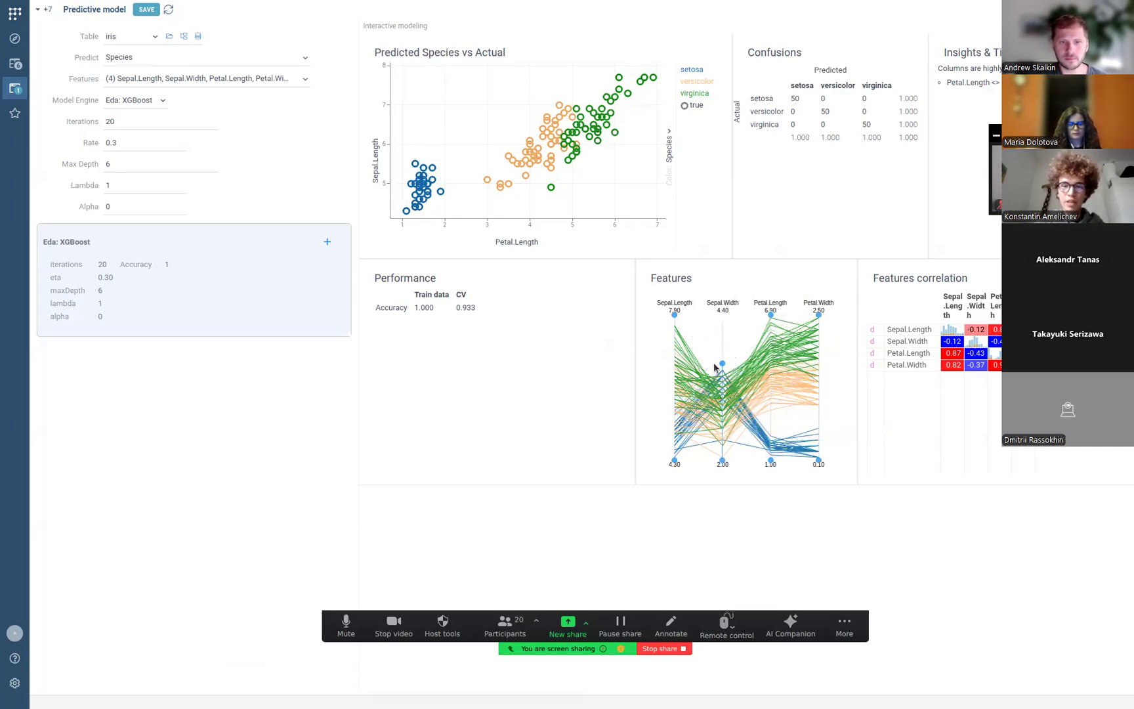
pyautogui.moveTo(722, 316); pyautogui.dragTo(712, 405)
pyautogui.click(721, 403)
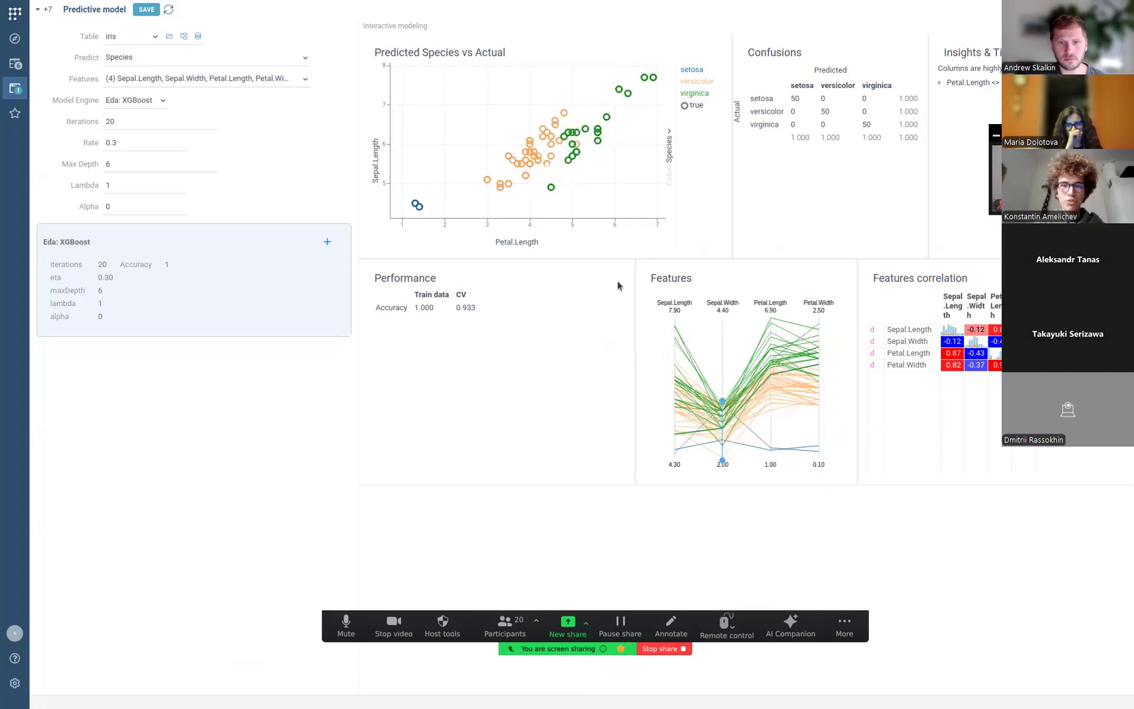
pyautogui.click(721, 398)
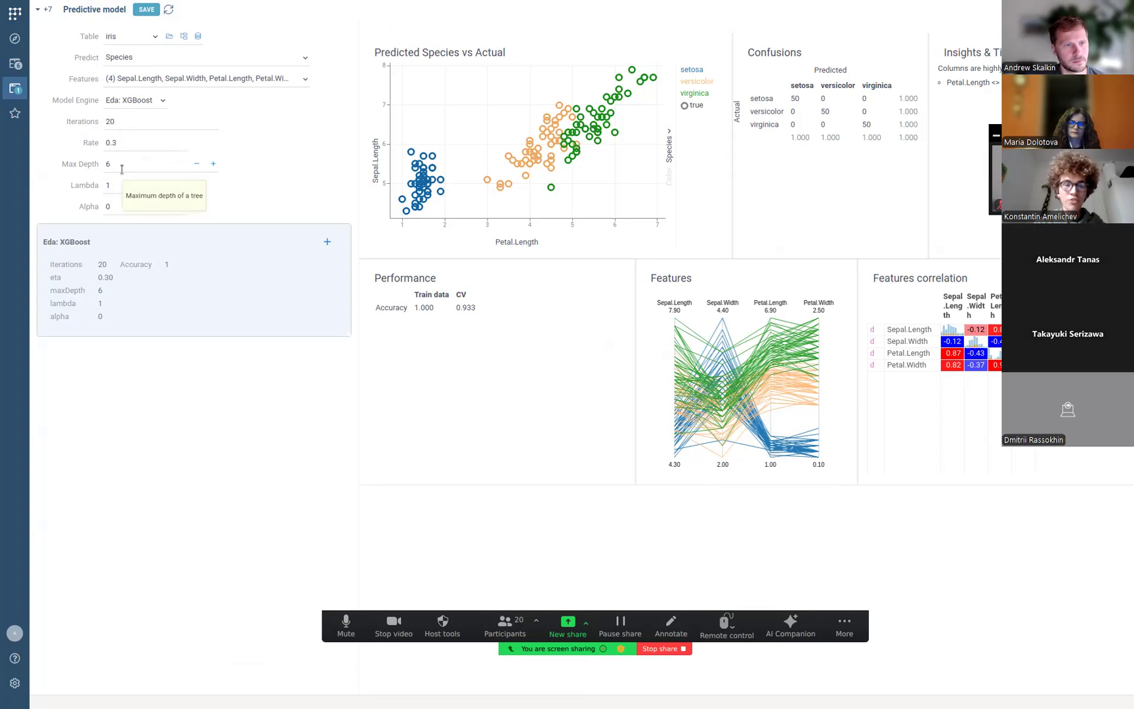
# Change the XGBoost Max Depth to 3 and Iterations to 10.
pyautogui.click(127, 166)
pyautogui.press('BackSpace')
pyautogui.write('3')
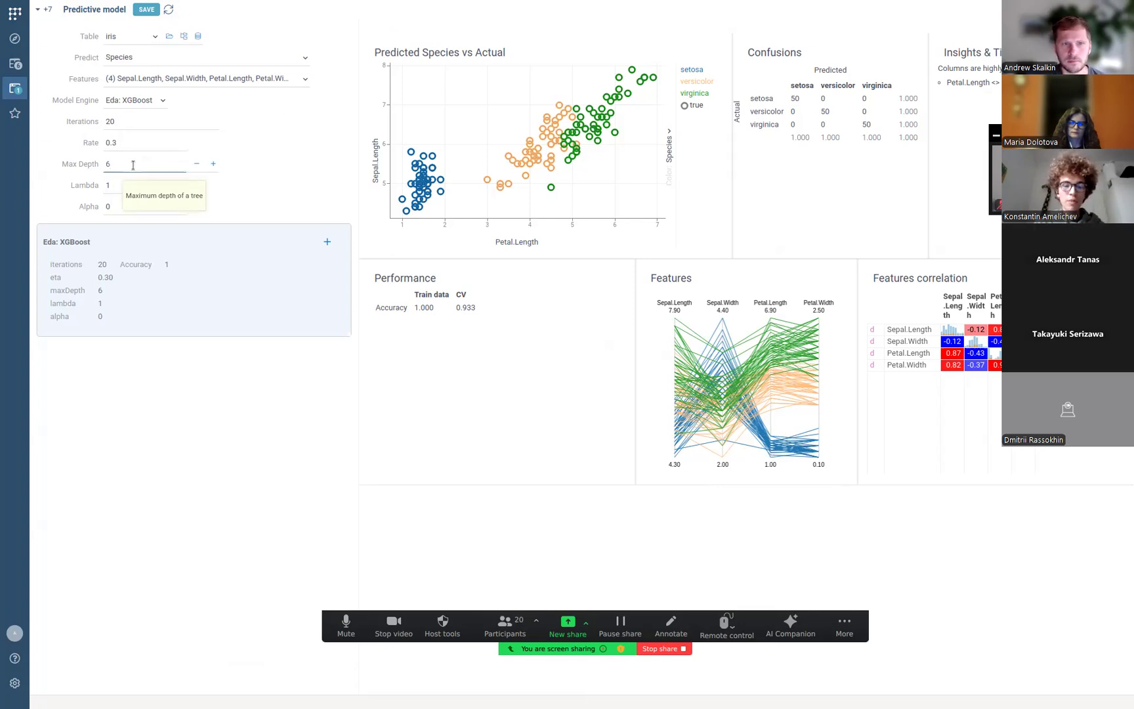
pyautogui.click(139, 124)
pyautogui.press('BackSpace')
pyautogui.press('BackSpace')
pyautogui.write('10')
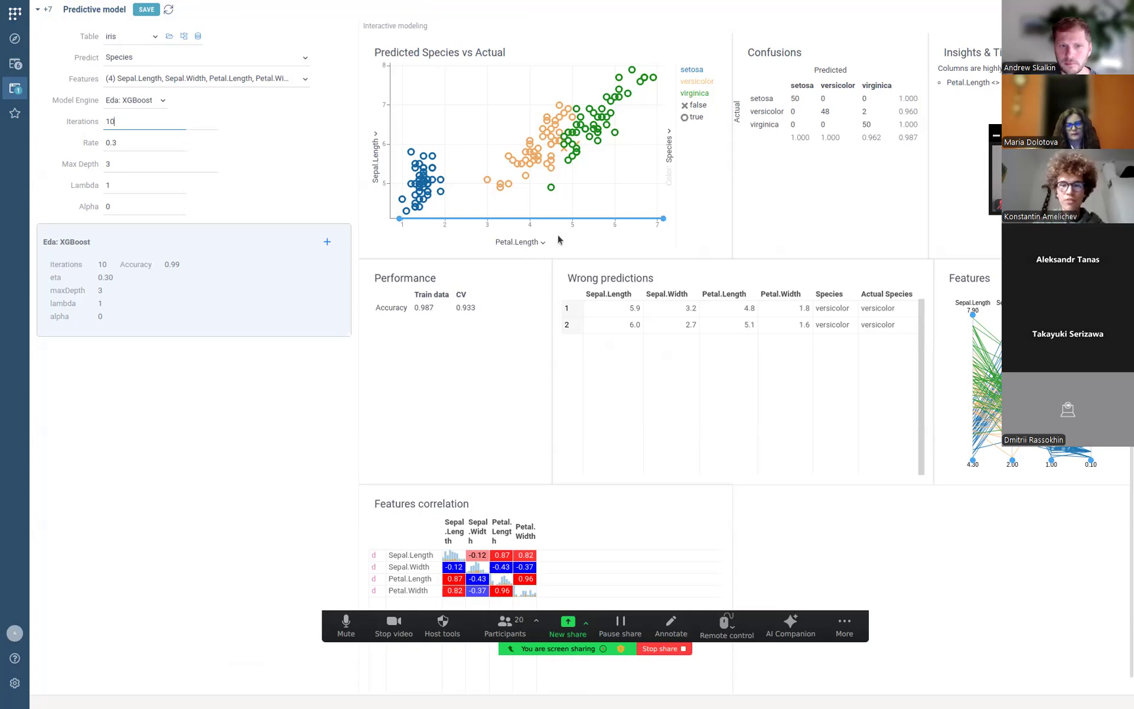
pyautogui.hscroll(3, 615, 318)
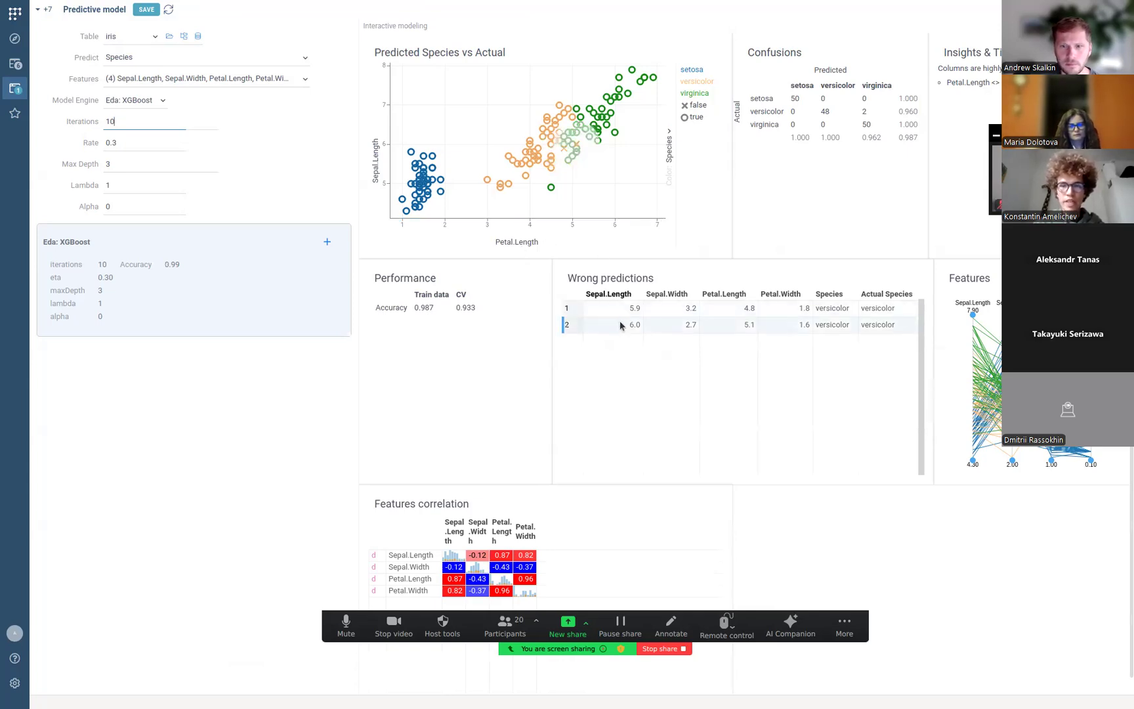
pyautogui.hscroll(-3, 697, 318)
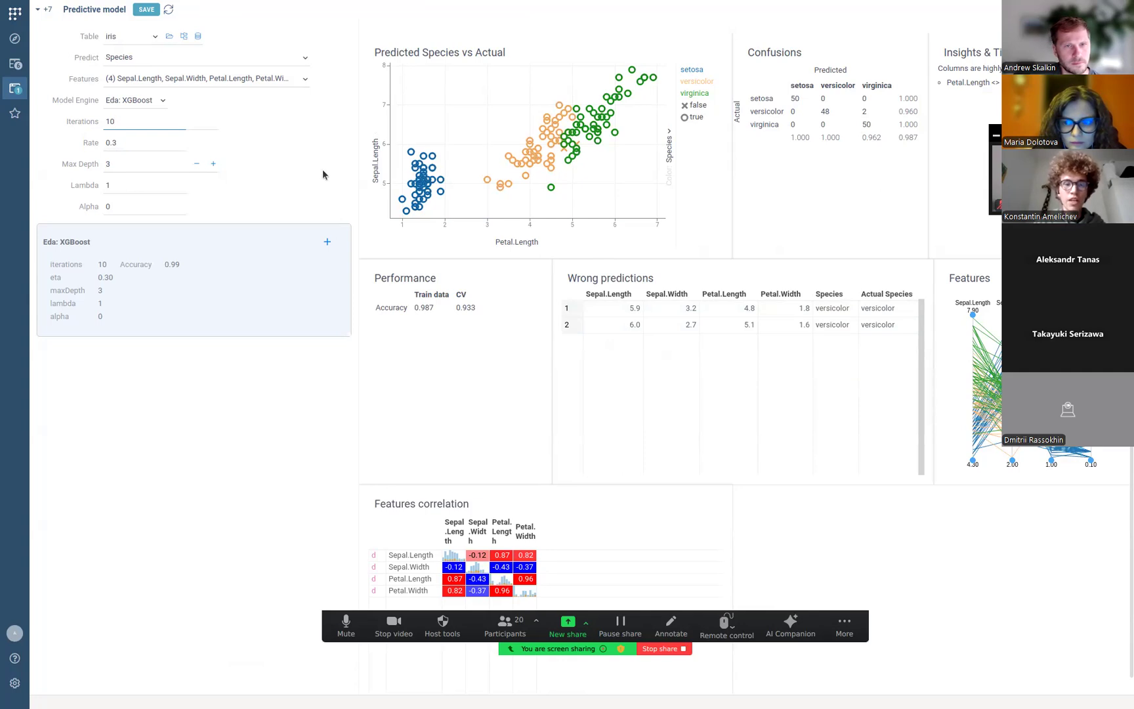
# Add the depth-3, 10-iteration XGBoost model to the comparison list.
pyautogui.click(327, 245)
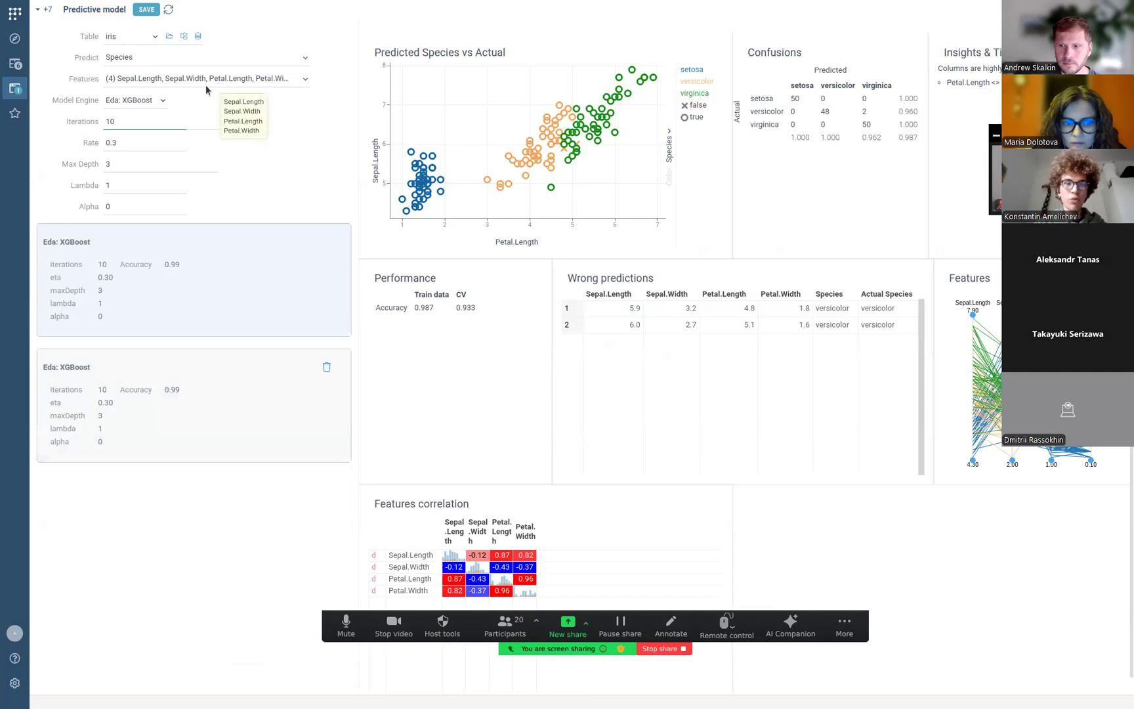
pyautogui.click(161, 101)
pyautogui.click(159, 102)
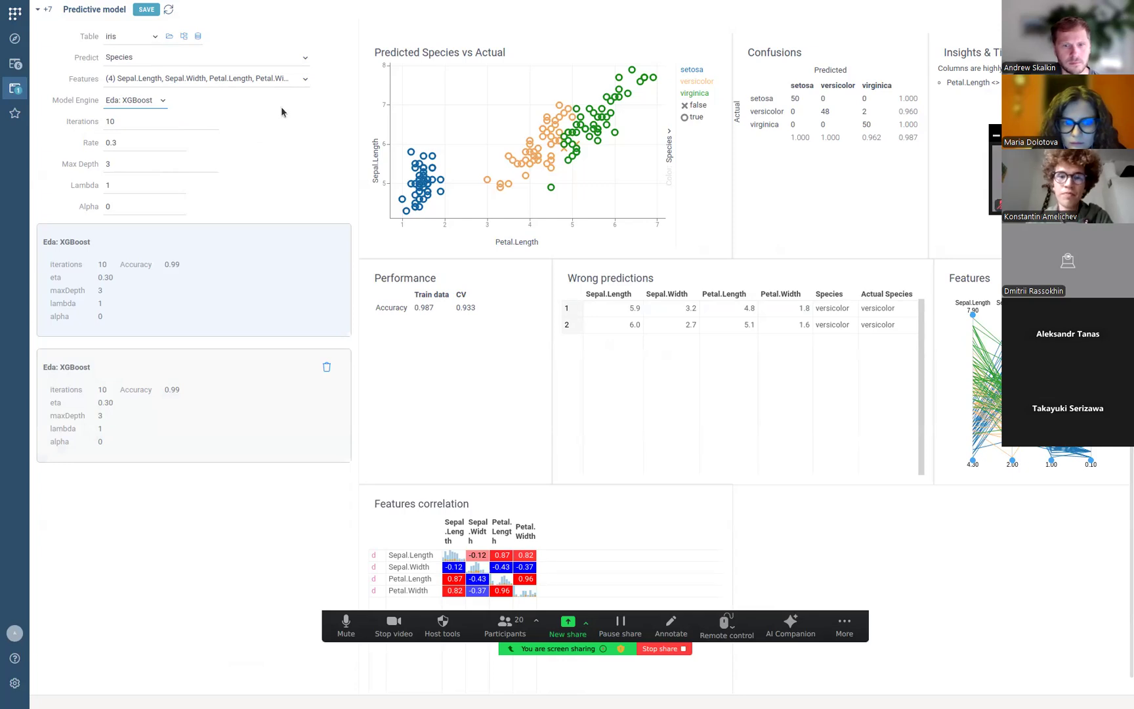
# Browse the Wrong predictions table and inspect the first misclassified flower.
pyautogui.hscroll(3, 621, 407)
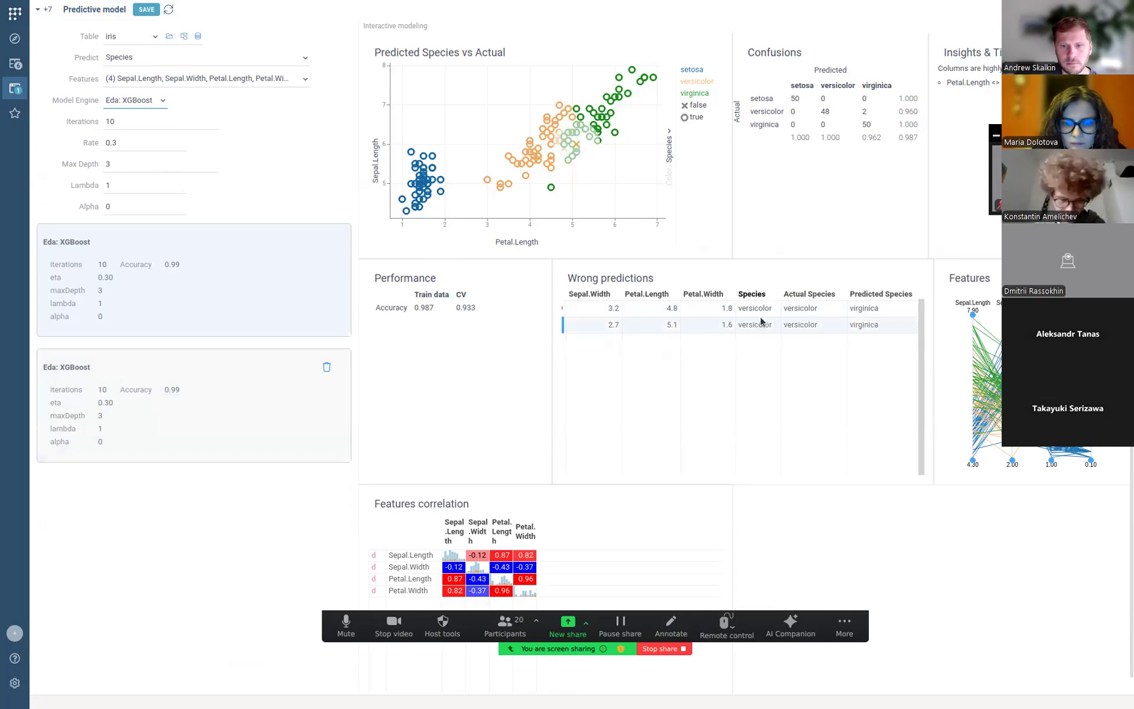
pyautogui.hscroll(-2, 762, 321)
pyautogui.hscroll(2, 762, 321)
pyautogui.hscroll(-2, 761, 321)
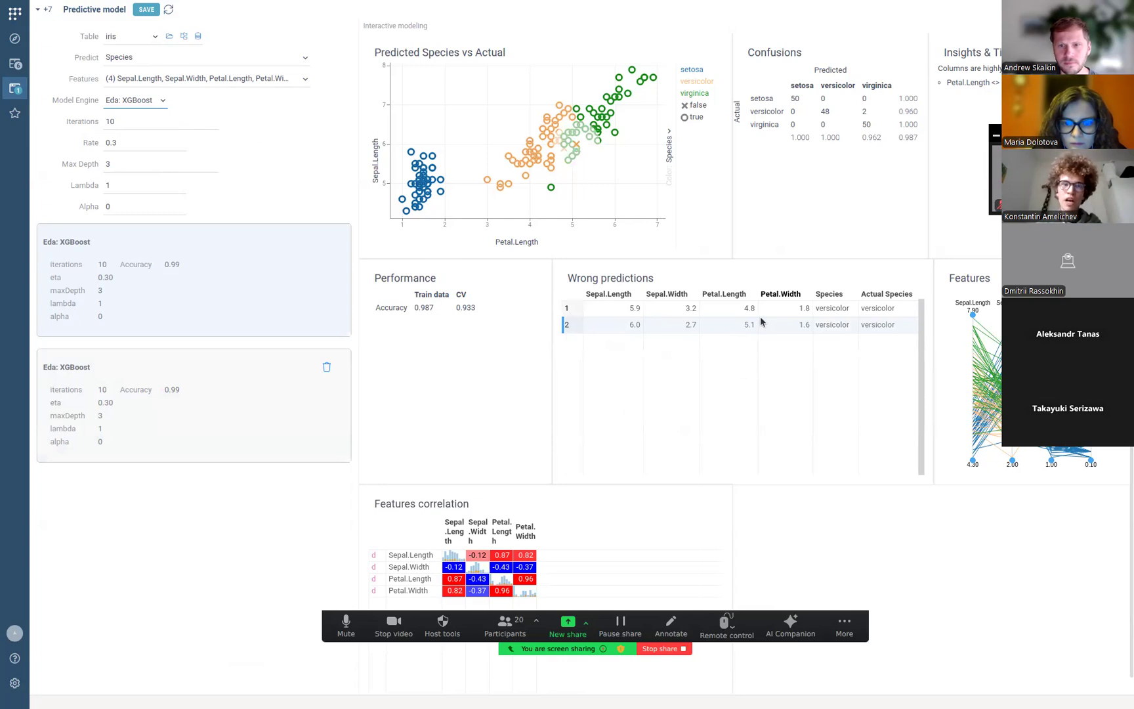
pyautogui.click(816, 316)
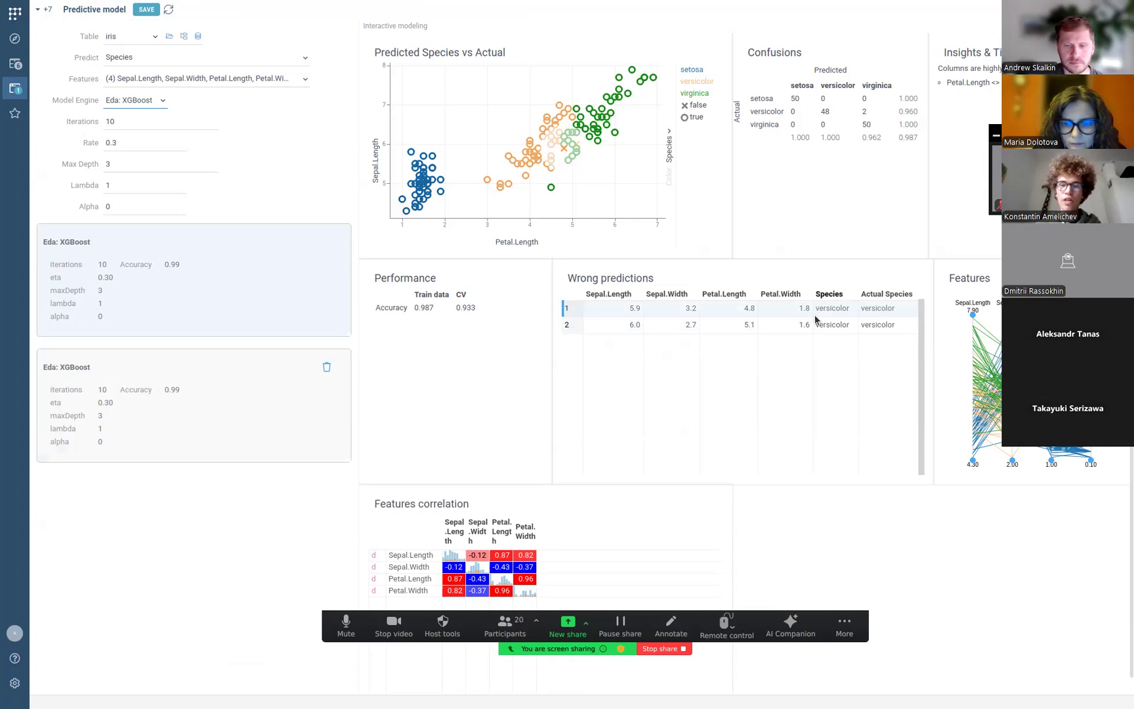
pyautogui.hscroll(2, 839, 309)
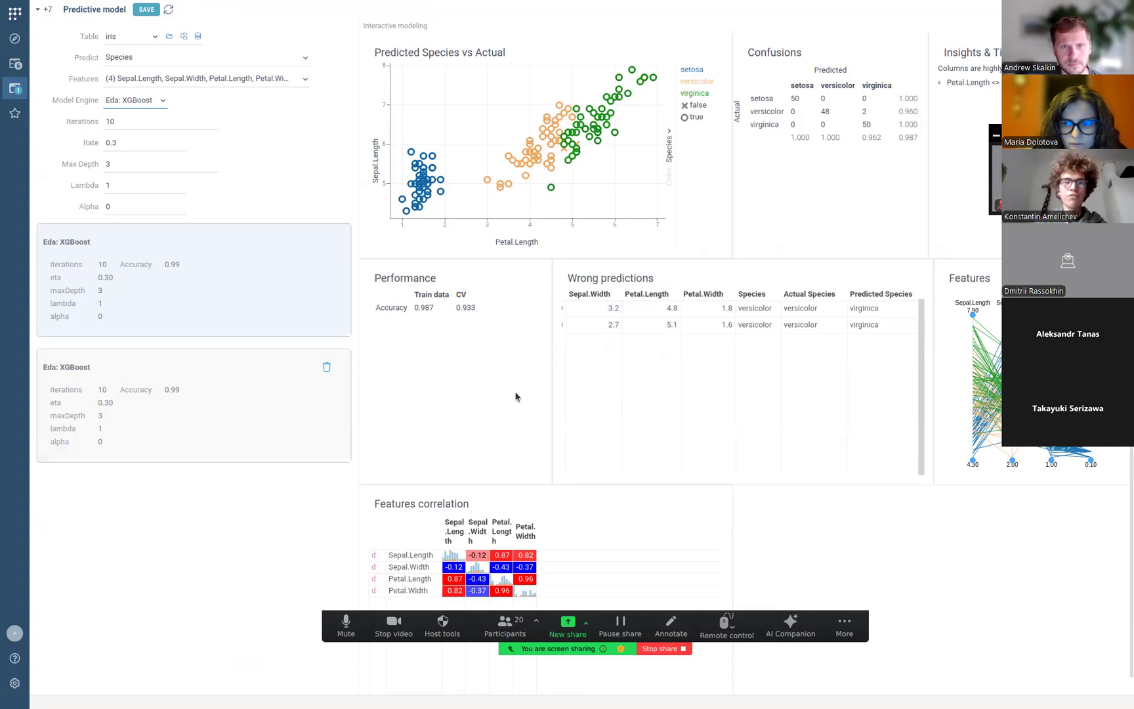
pyautogui.moveTo(329, 207)
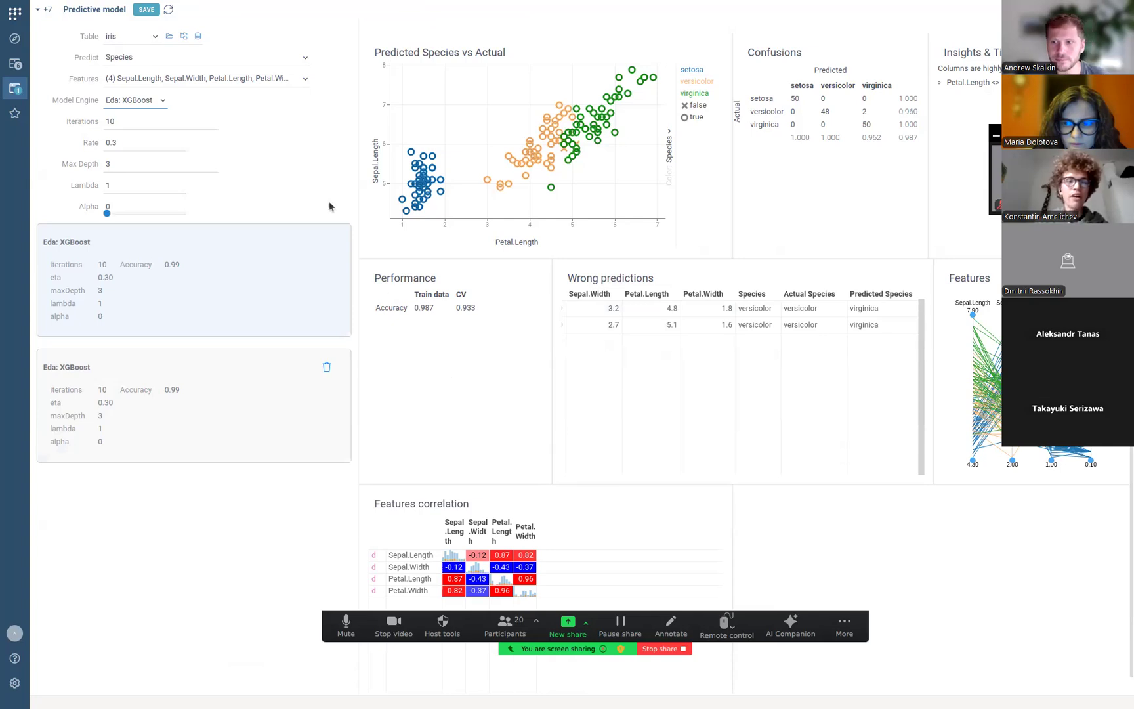
# Add an Eda: Softmax model to the comparison, reselect XGBoost, and start saving it.
pyautogui.click(145, 101)
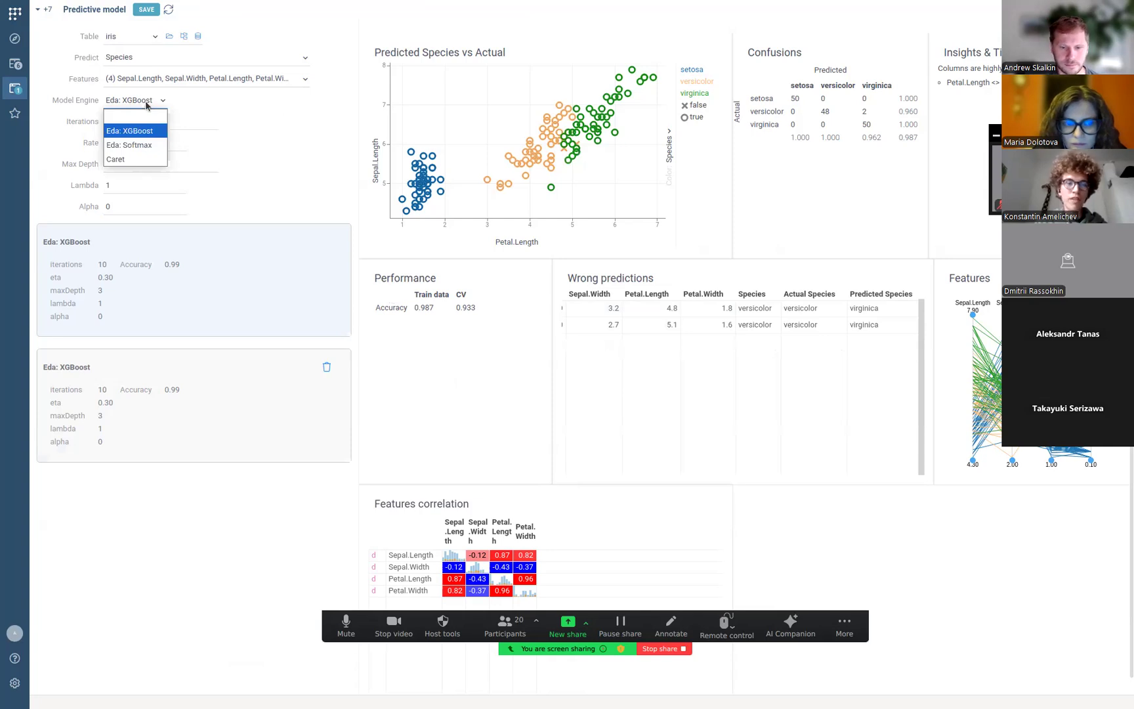
pyautogui.click(147, 145)
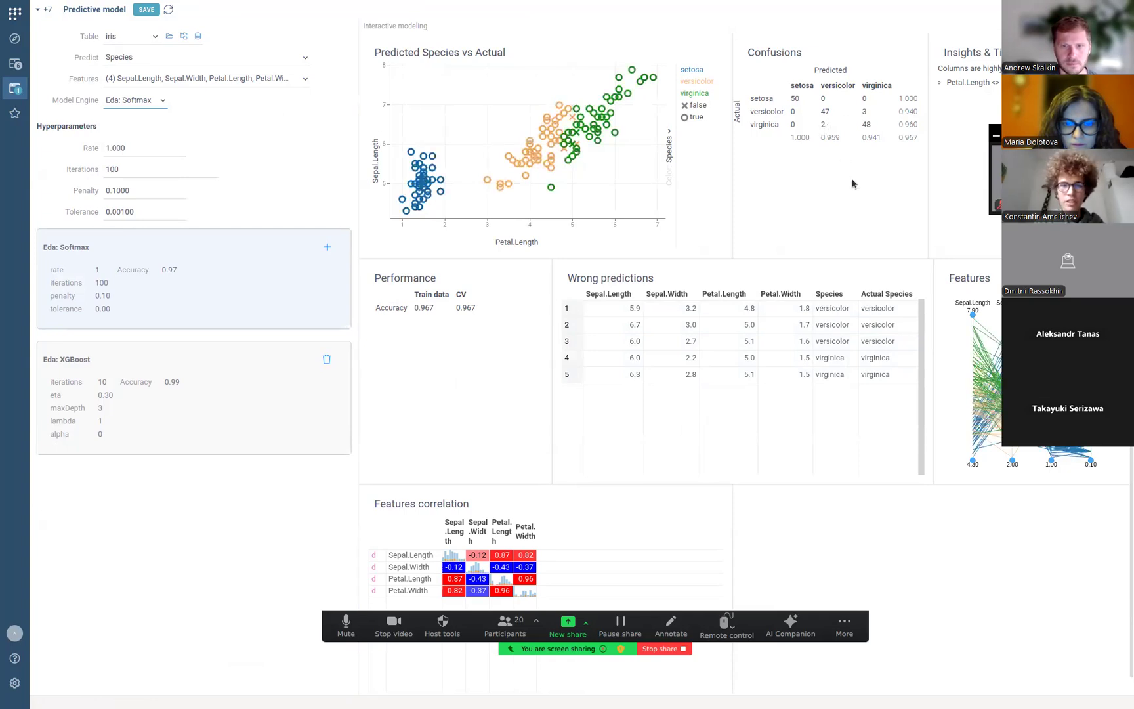
pyautogui.click(328, 248)
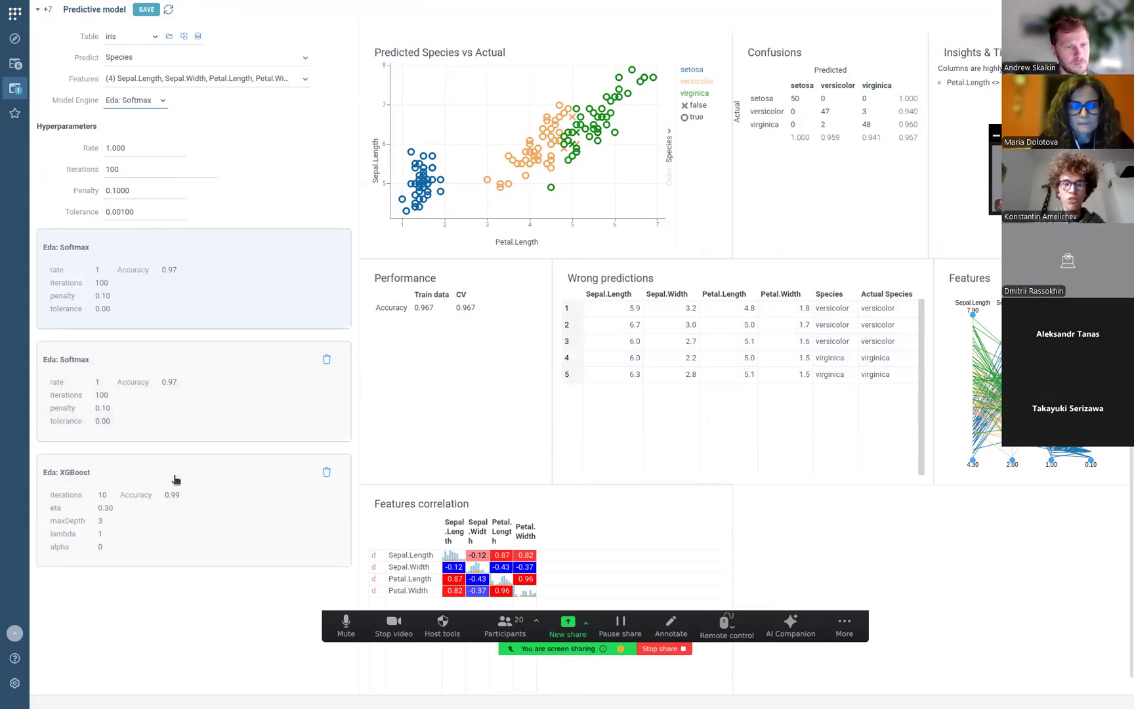
pyautogui.click(113, 515)
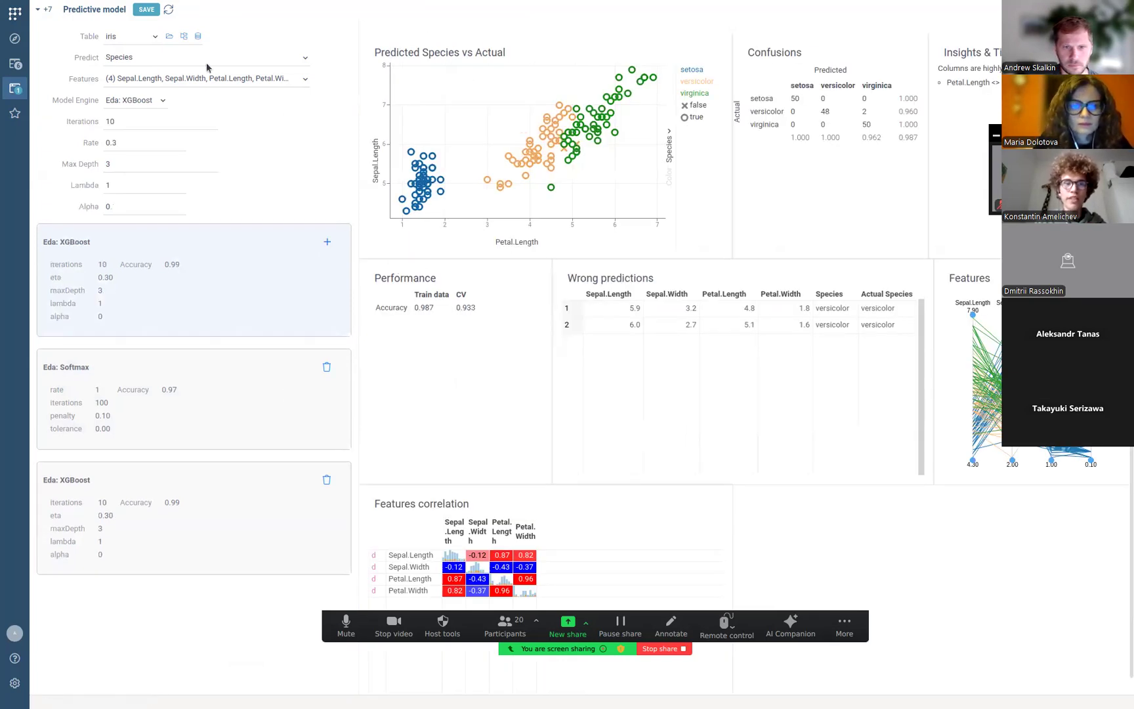
pyautogui.click(147, 10)
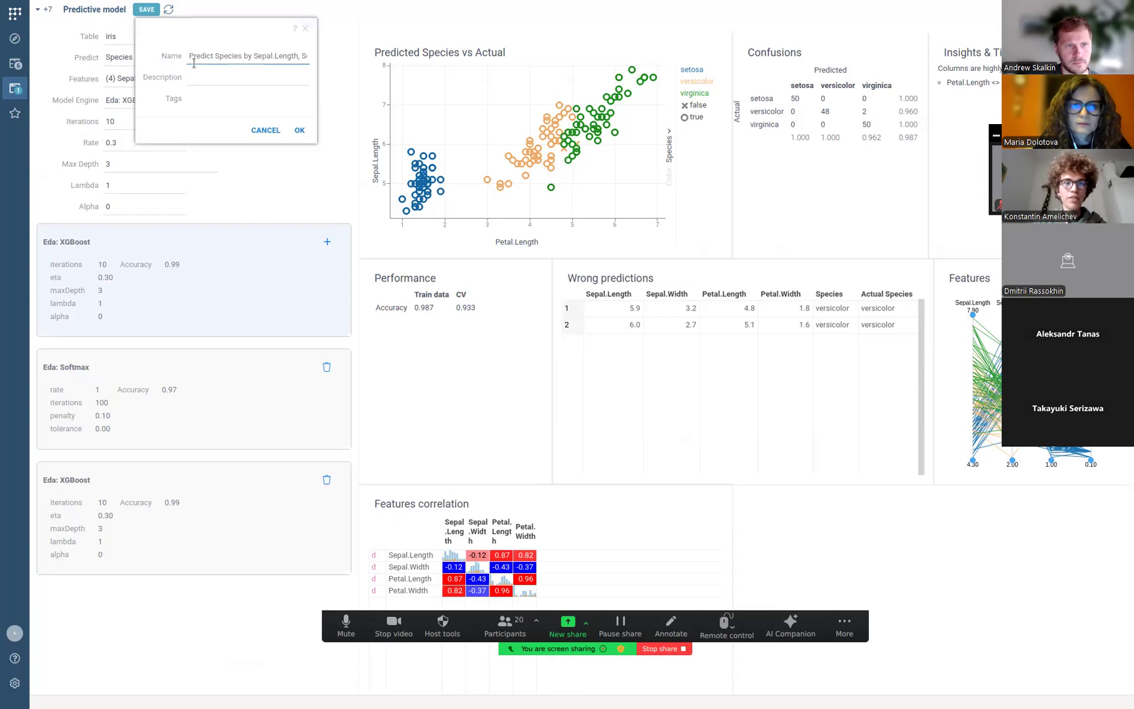
# Save the model under its default name and go back to the iris table.
pyautogui.click(300, 131)
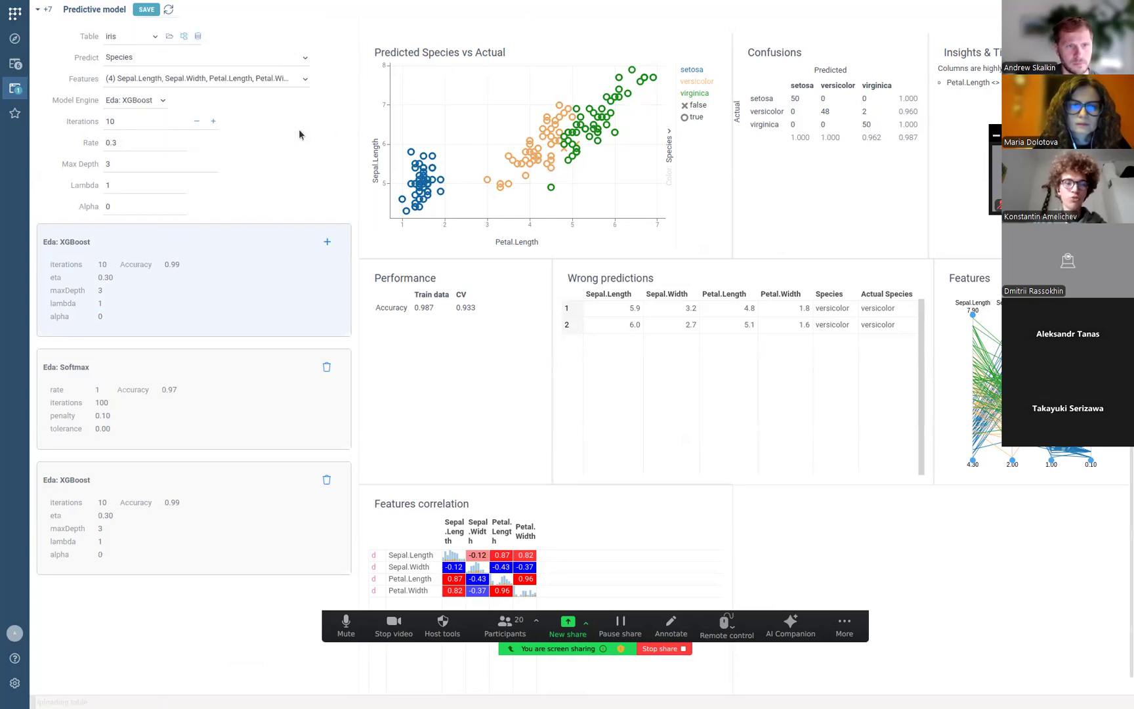
pyautogui.moveTo(316, 137)
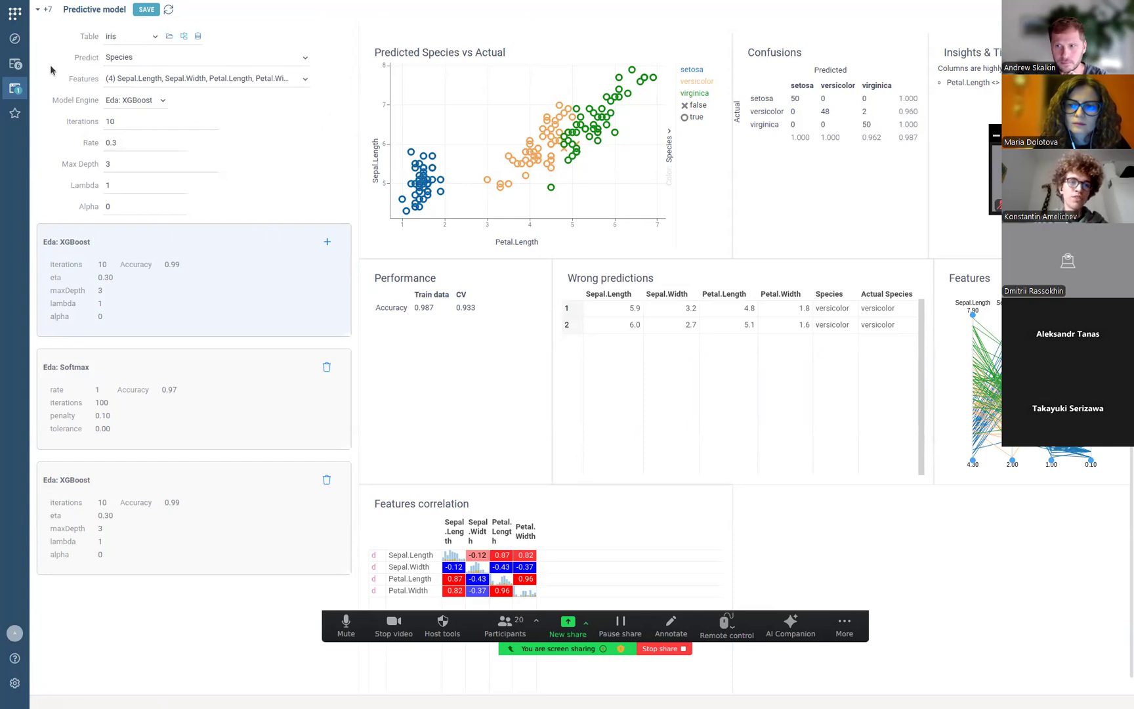
pyautogui.click(21, 63)
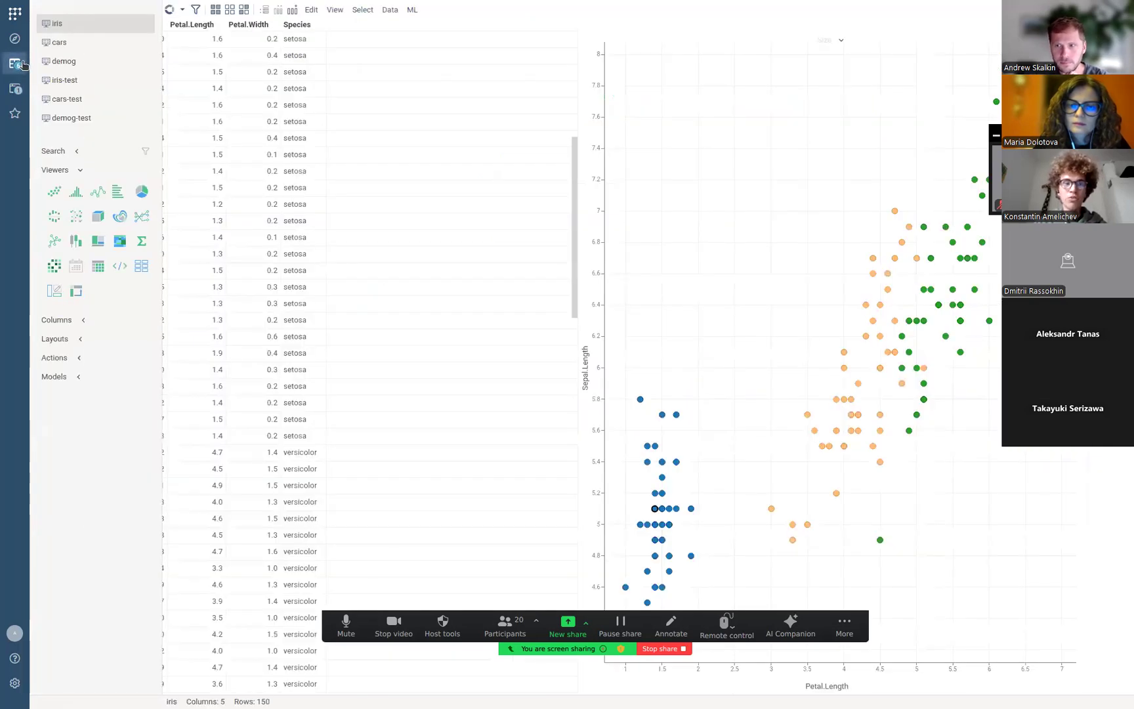
# Open iris-test and apply the saved Predict Species model to it.
pyautogui.click(73, 79)
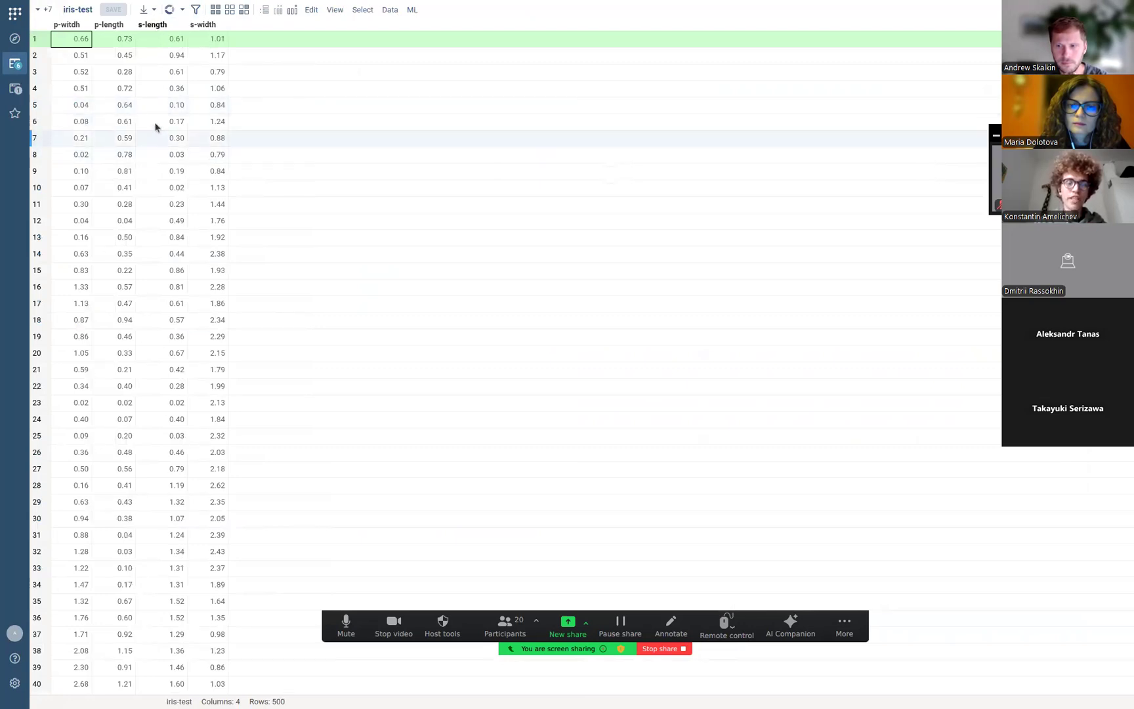
pyautogui.moveTo(14, 64)
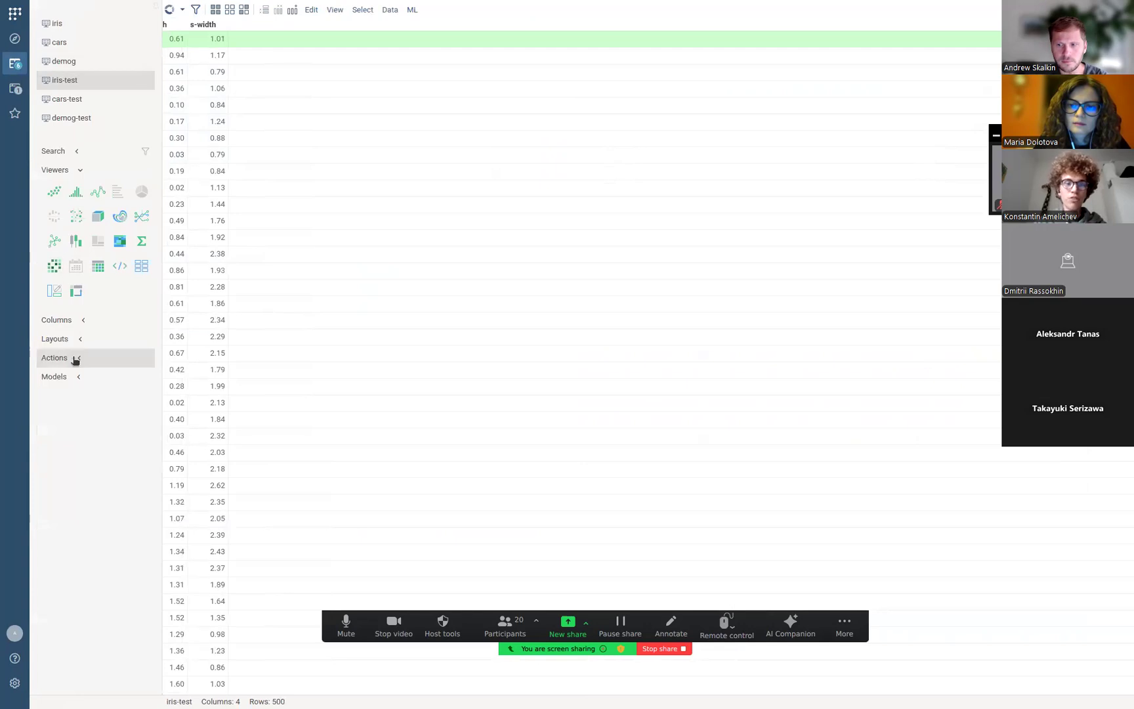
pyautogui.click(78, 377)
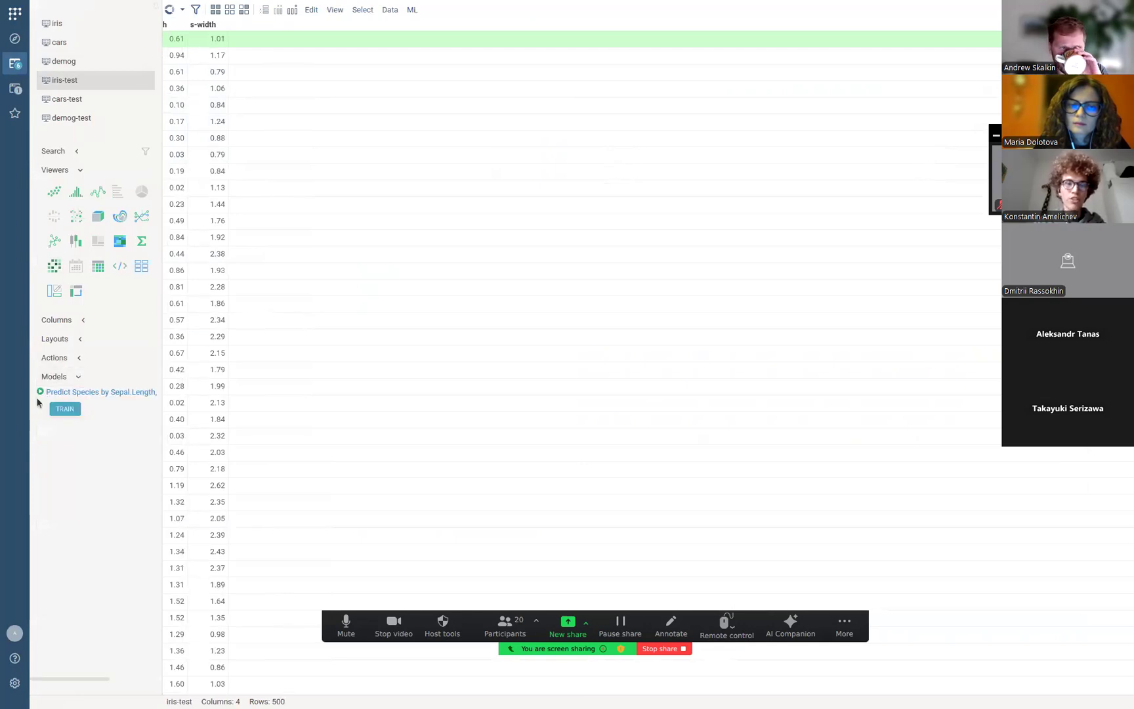
pyautogui.click(39, 392)
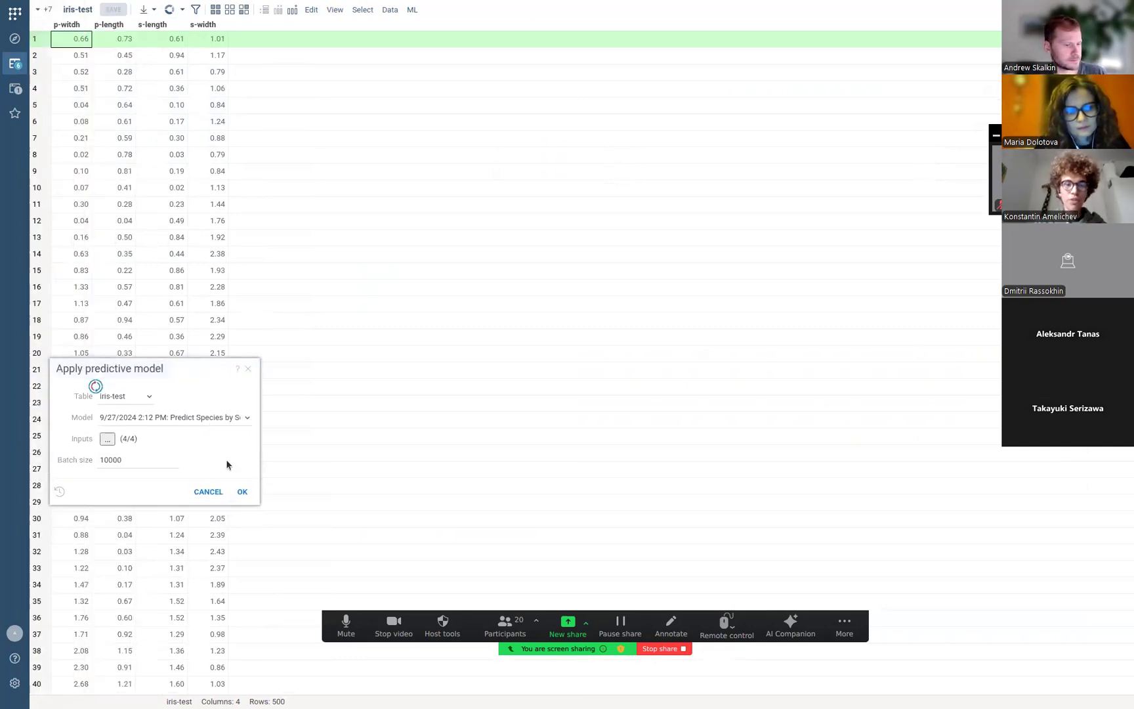
pyautogui.click(242, 491)
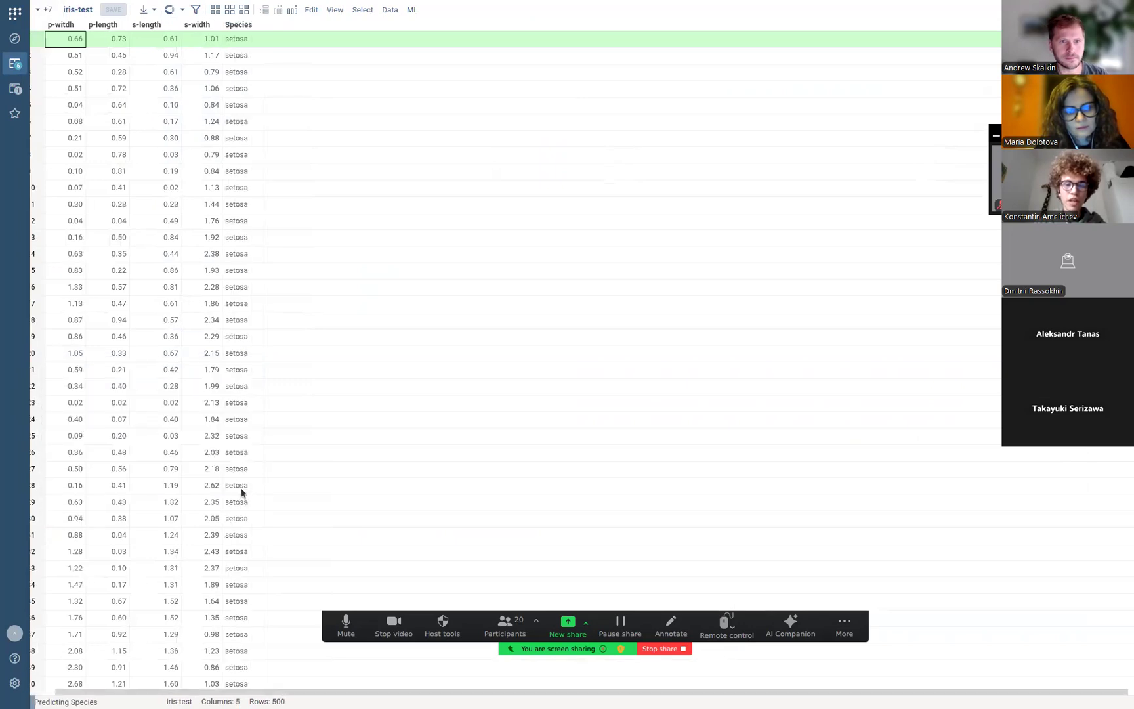
pyautogui.scroll(-1, 289, 273)
pyautogui.scroll(-15, 289, 278)
pyautogui.scroll(-20, 226, 282)
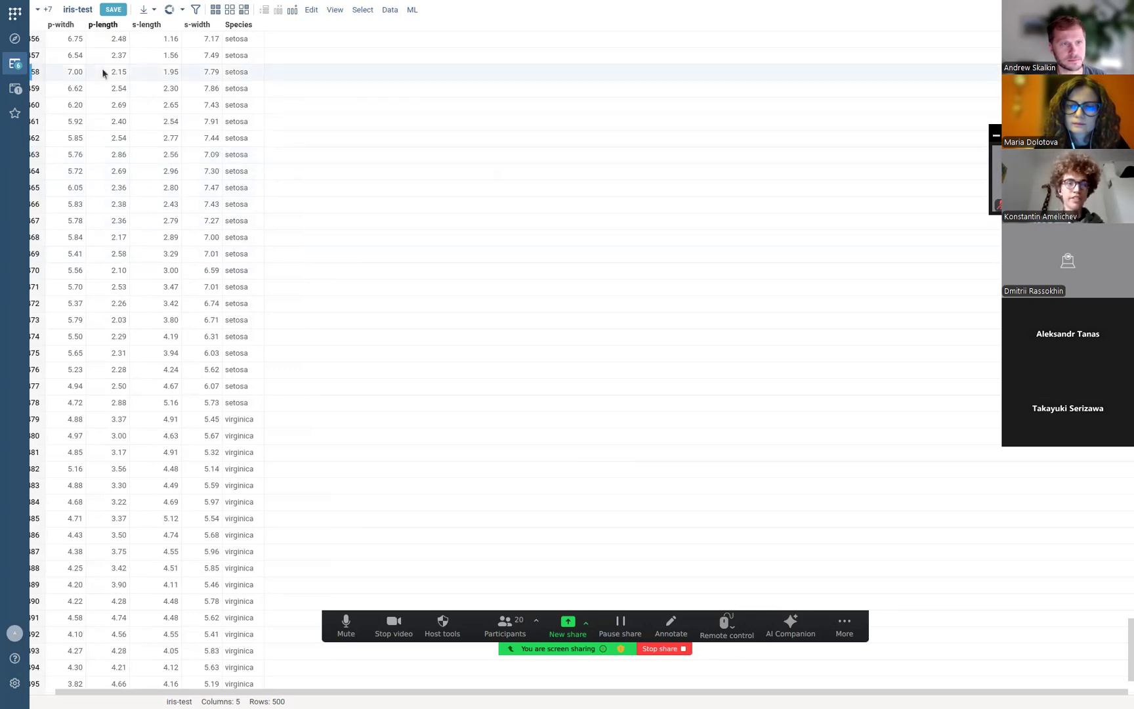
pyautogui.click(15, 64)
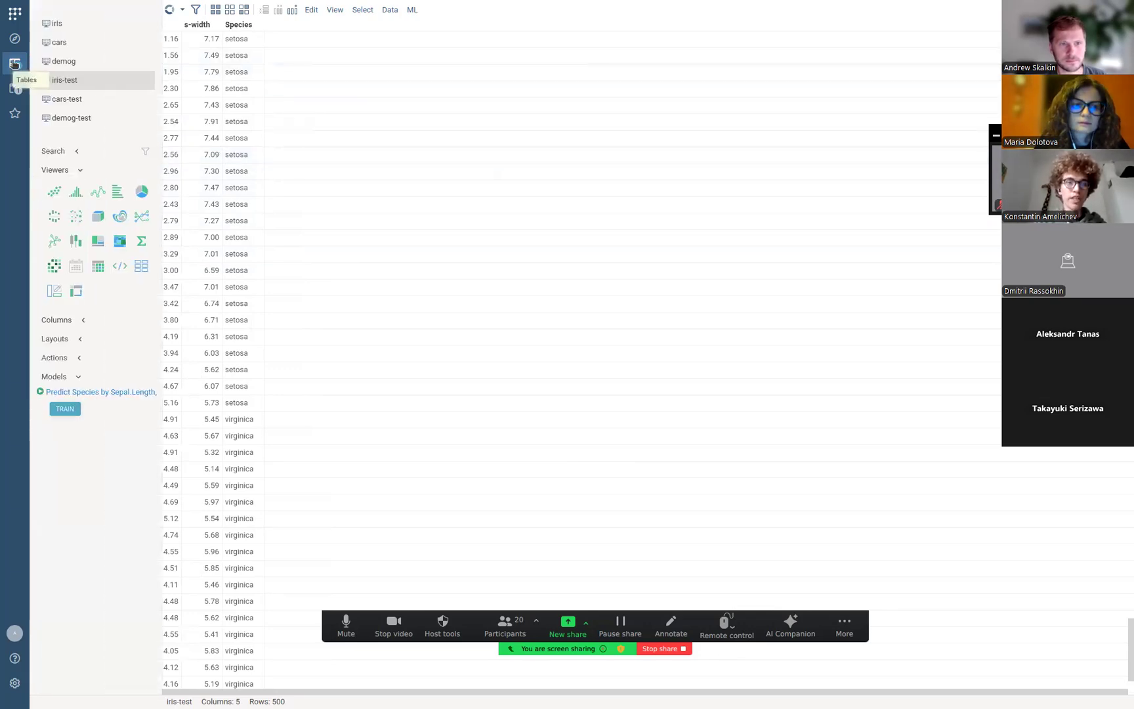
# Switch to the cars table and launch ML > Models > Train Model.
pyautogui.click(63, 43)
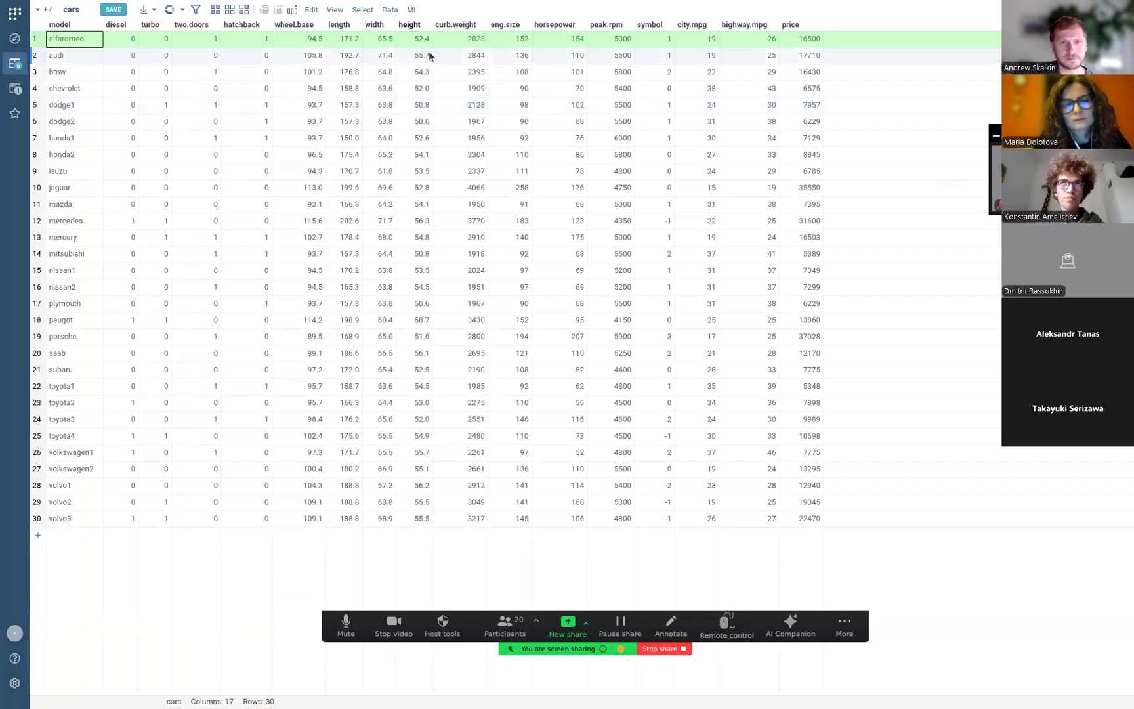
pyautogui.click(412, 10)
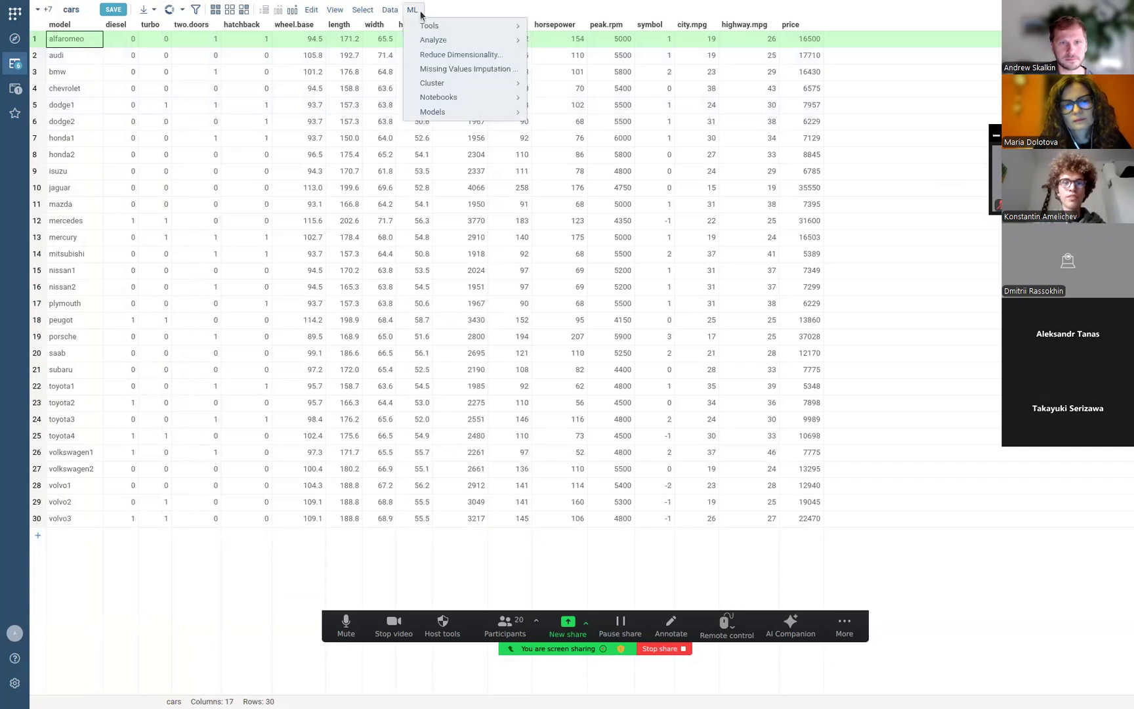
pyautogui.moveTo(430, 111)
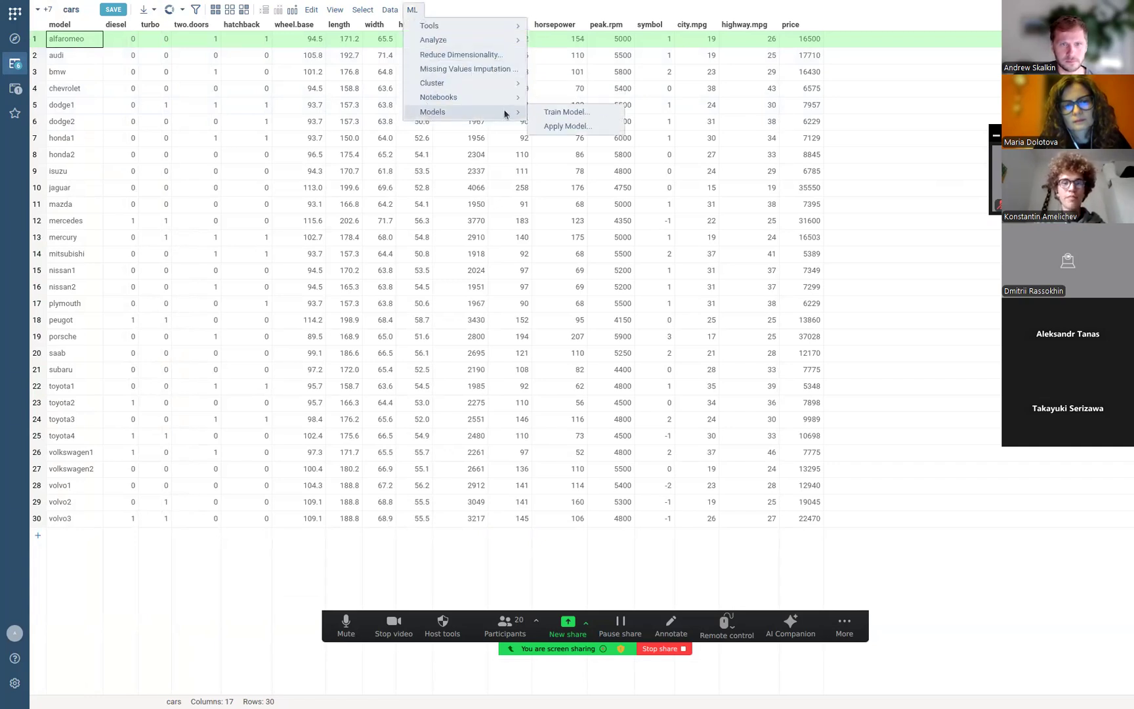
pyautogui.click(545, 113)
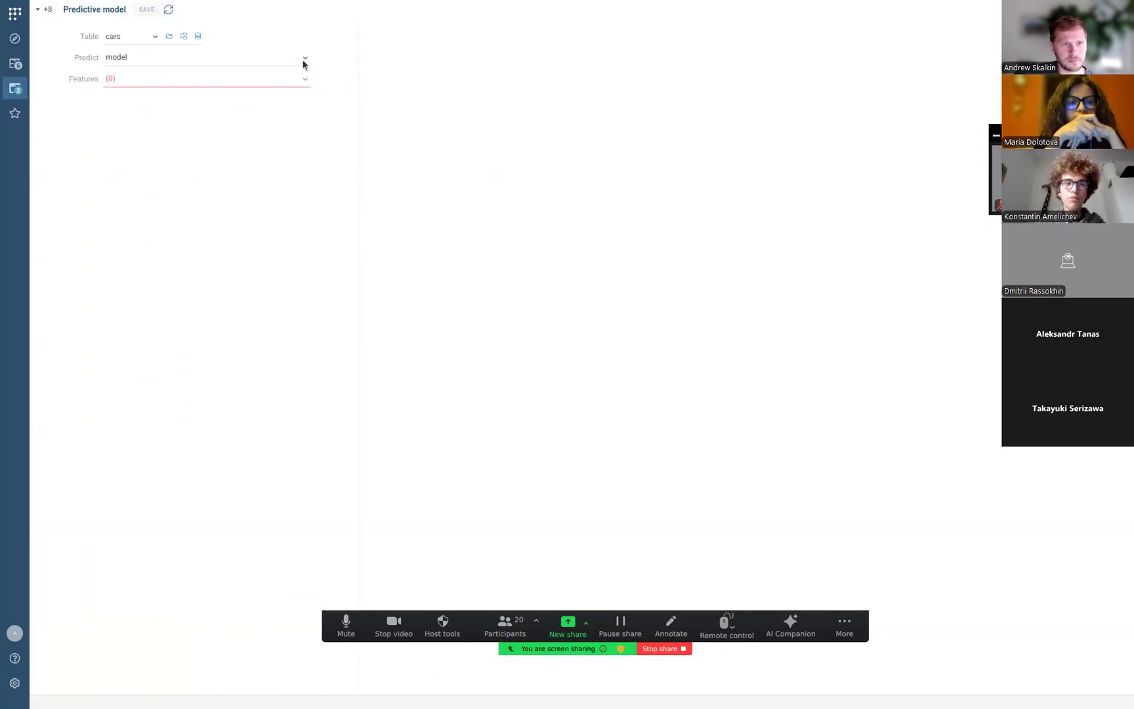
# Set the cars model to predict price using all 16 other columns as features.
pyautogui.click(303, 61)
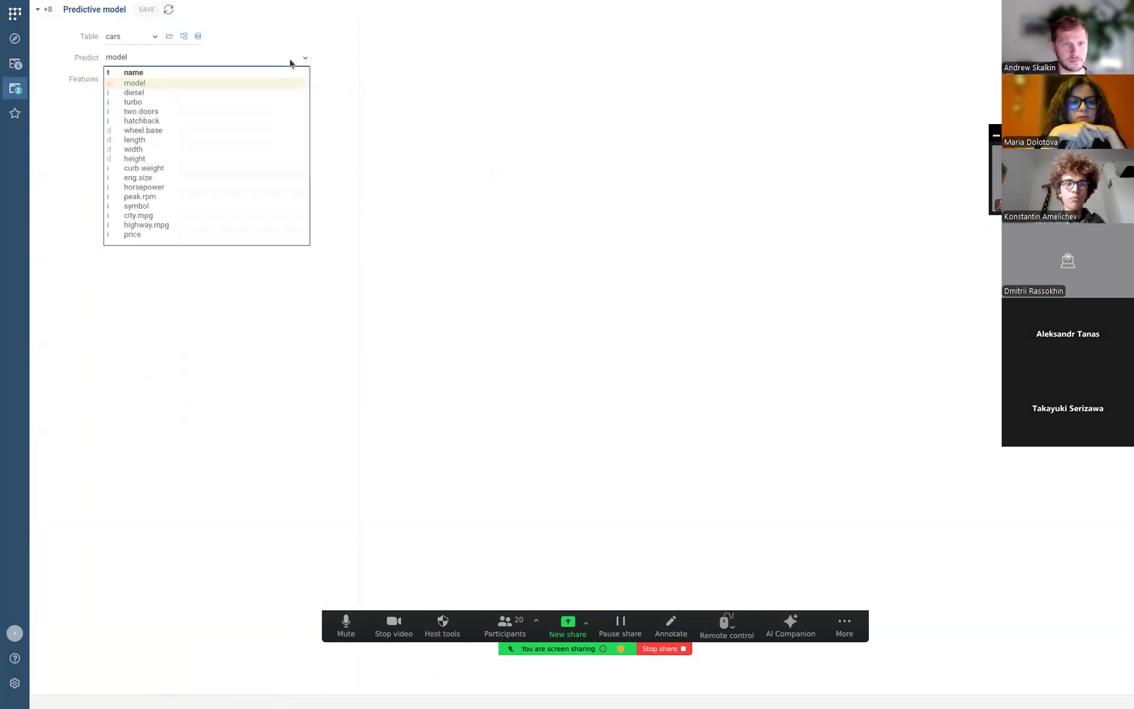
pyautogui.click(152, 233)
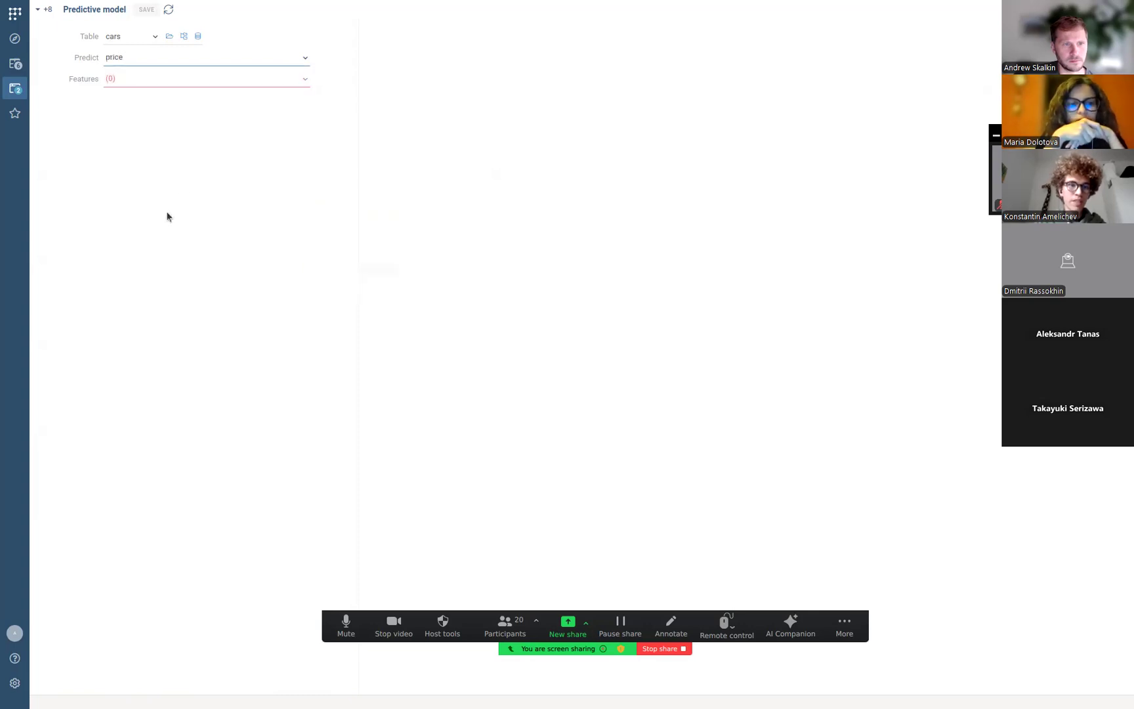
pyautogui.click(161, 83)
pyautogui.click(435, 117)
pyautogui.scroll(-3, 425, 164)
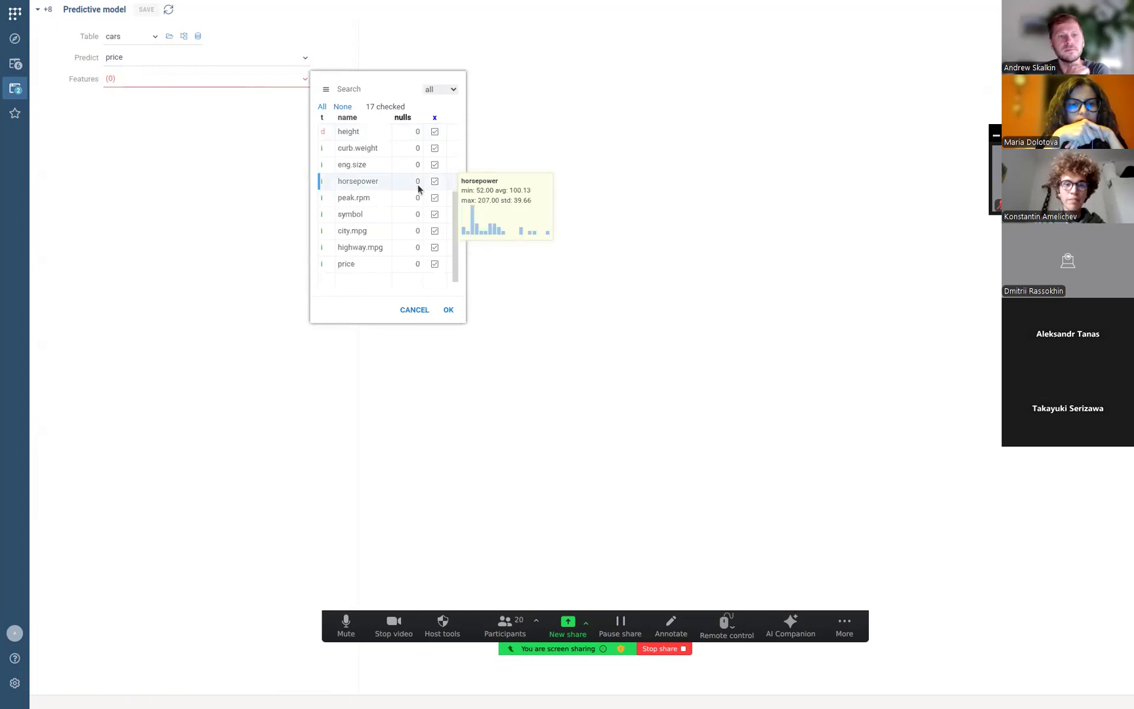
pyautogui.click(435, 264)
pyautogui.scroll(3, 385, 214)
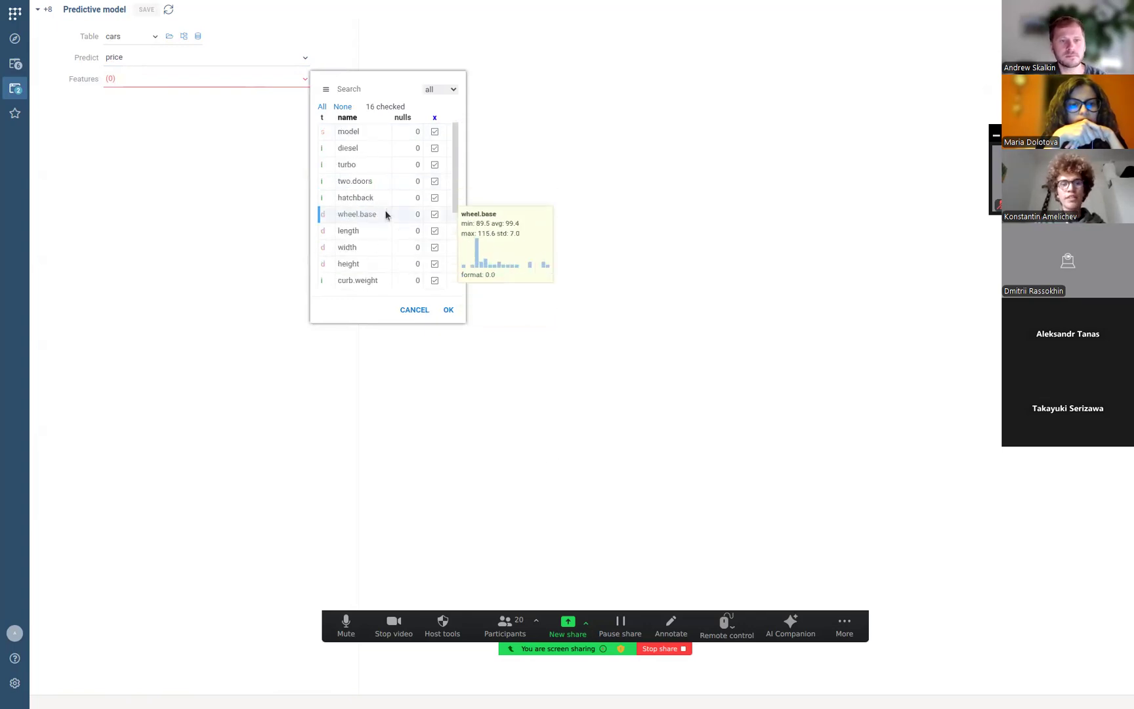
pyautogui.moveTo(400, 210)
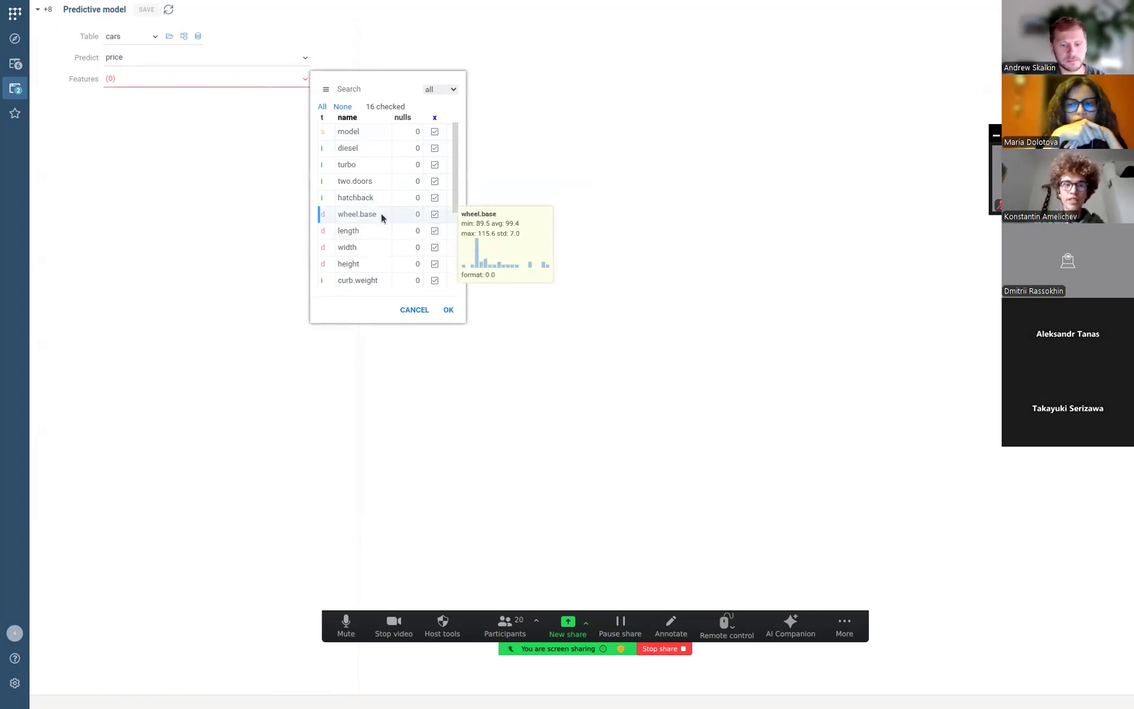
pyautogui.moveTo(366, 136)
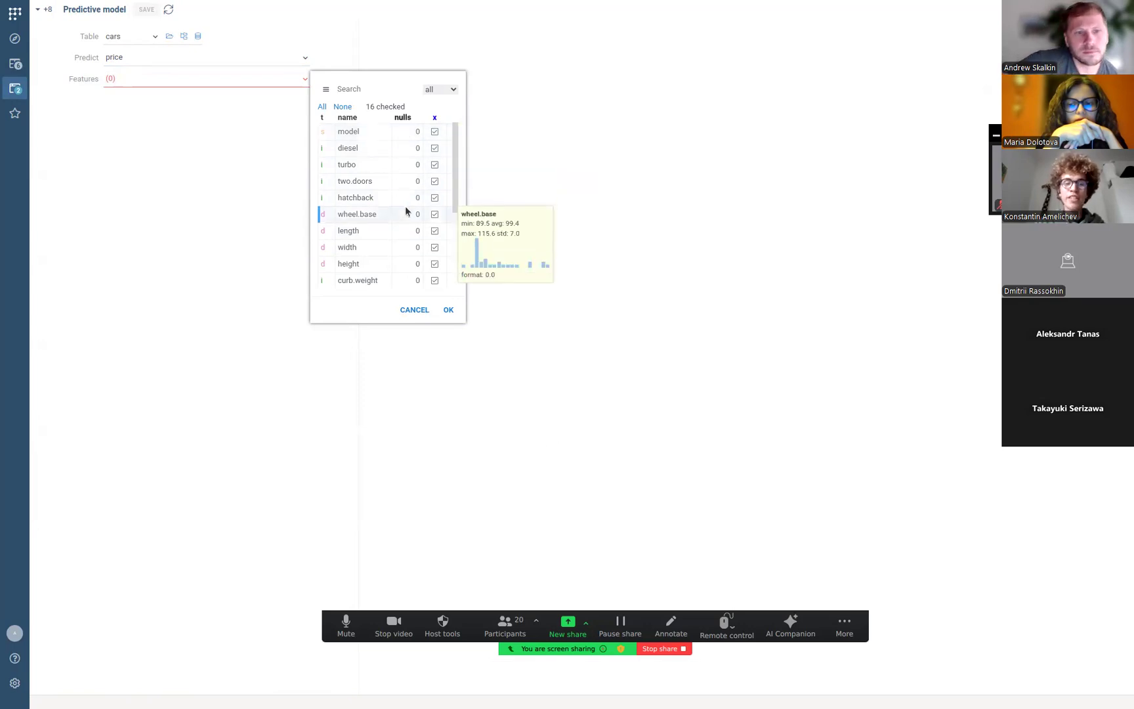
pyautogui.scroll(-3, 417, 258)
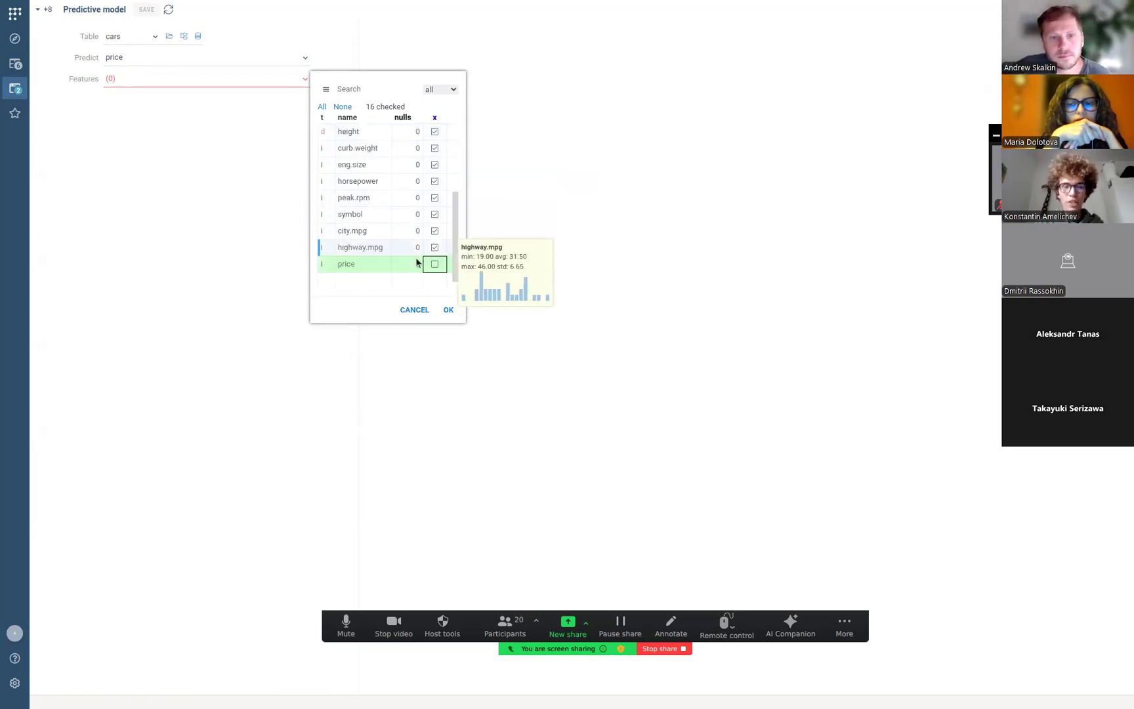
pyautogui.click(448, 311)
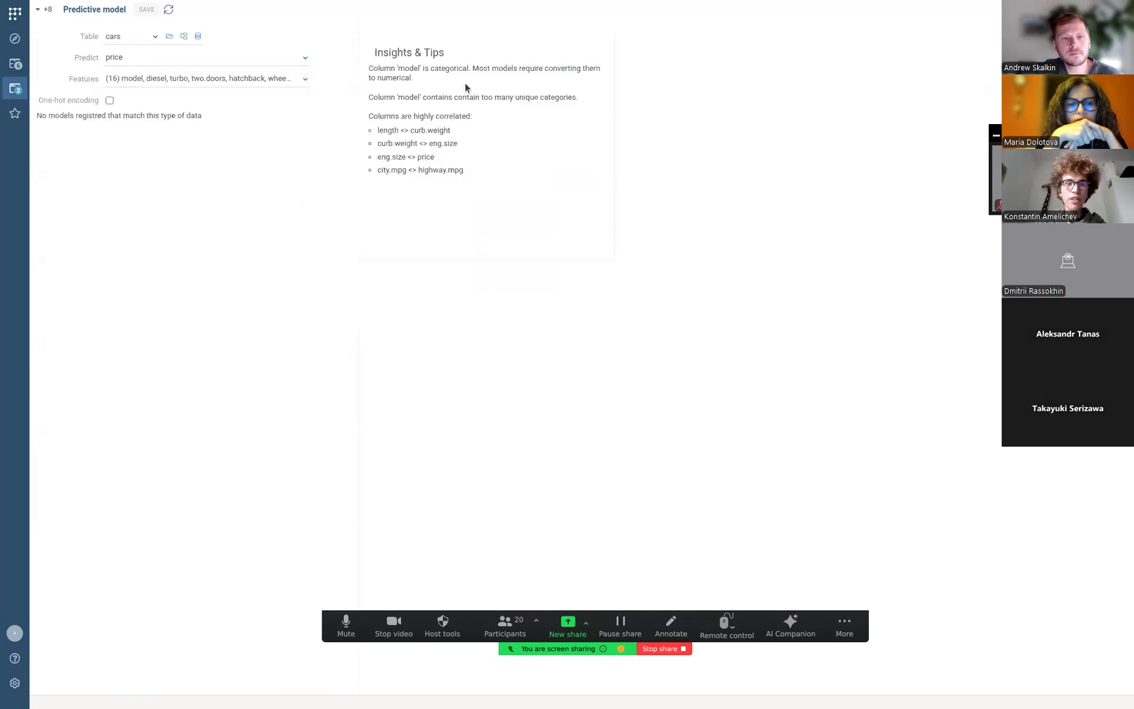
# Review the Insights & Tips warning about the categorical 'model' column and reopen Features.
pyautogui.moveTo(468, 139)
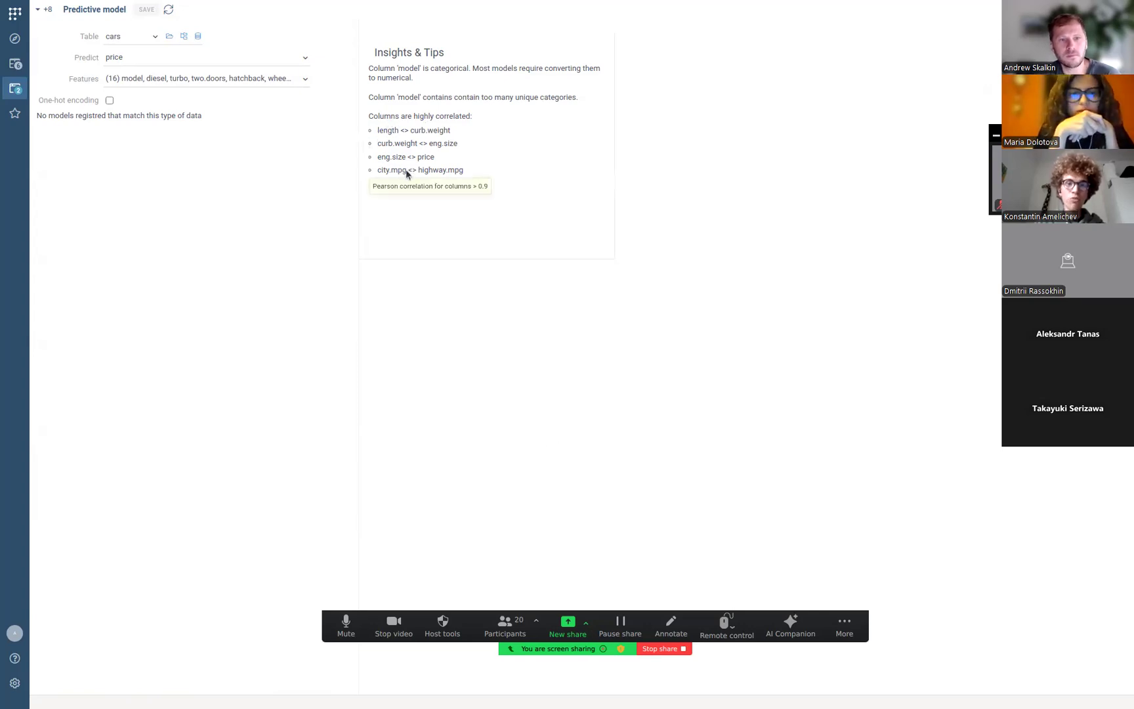
pyautogui.moveTo(398, 107)
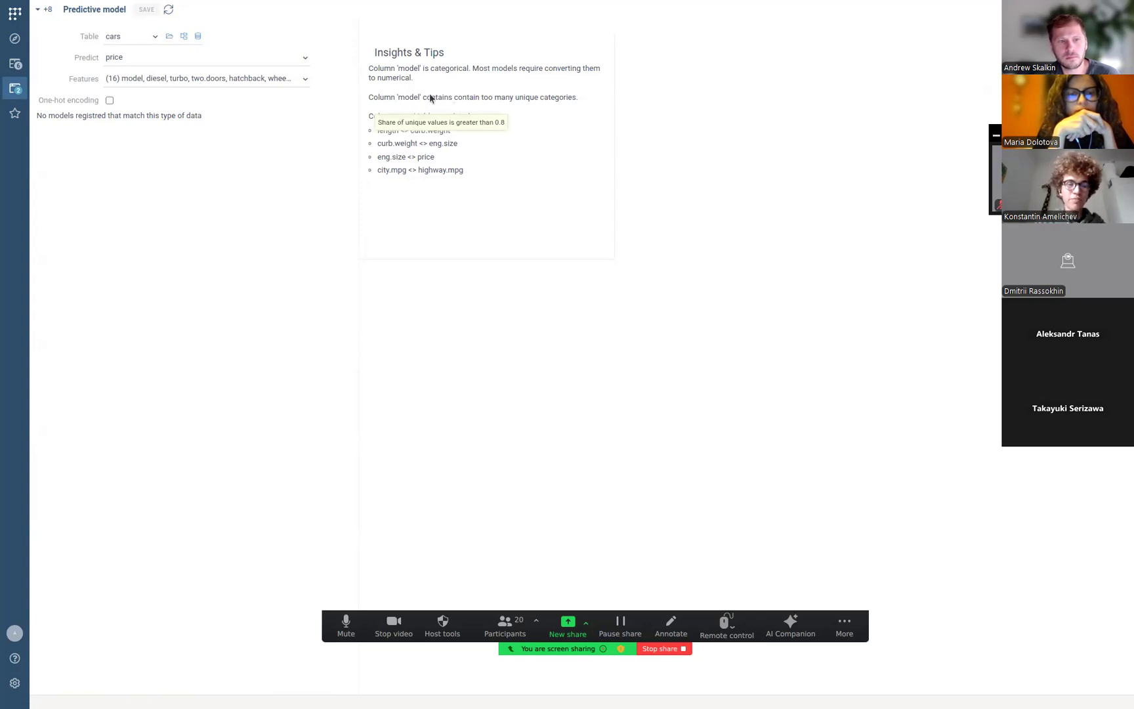
pyautogui.click(292, 80)
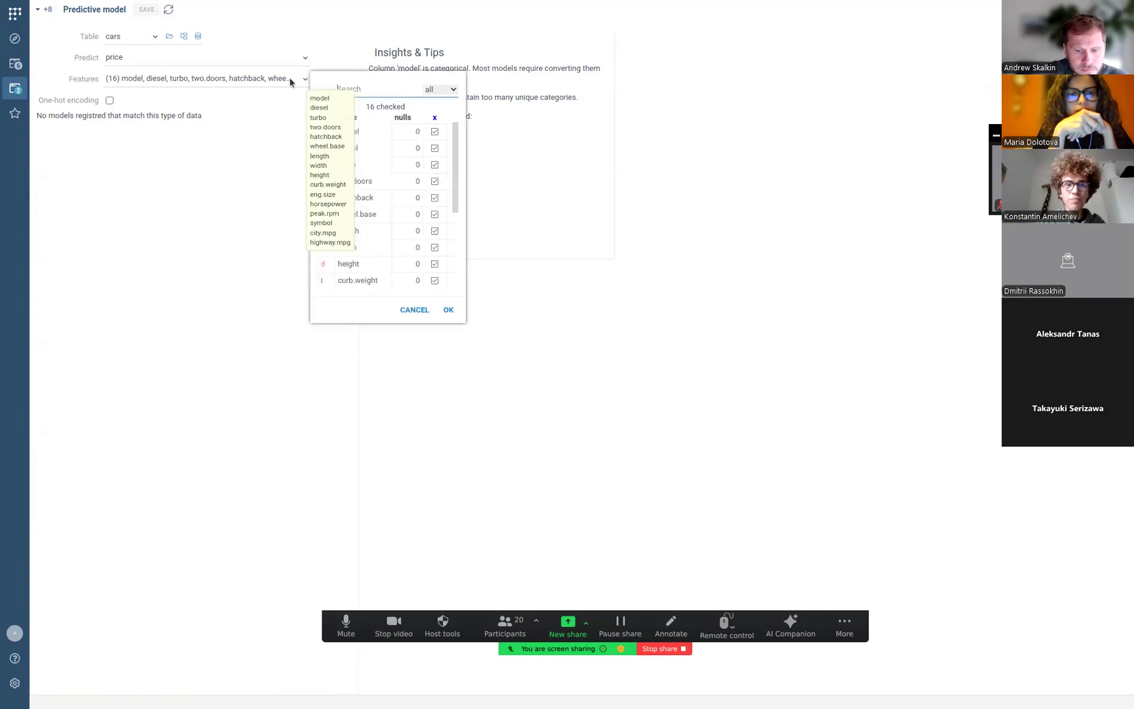
# Exclude the categorical model column, building the PLS Regression price model on 15 features.
pyautogui.click(436, 131)
pyautogui.click(448, 310)
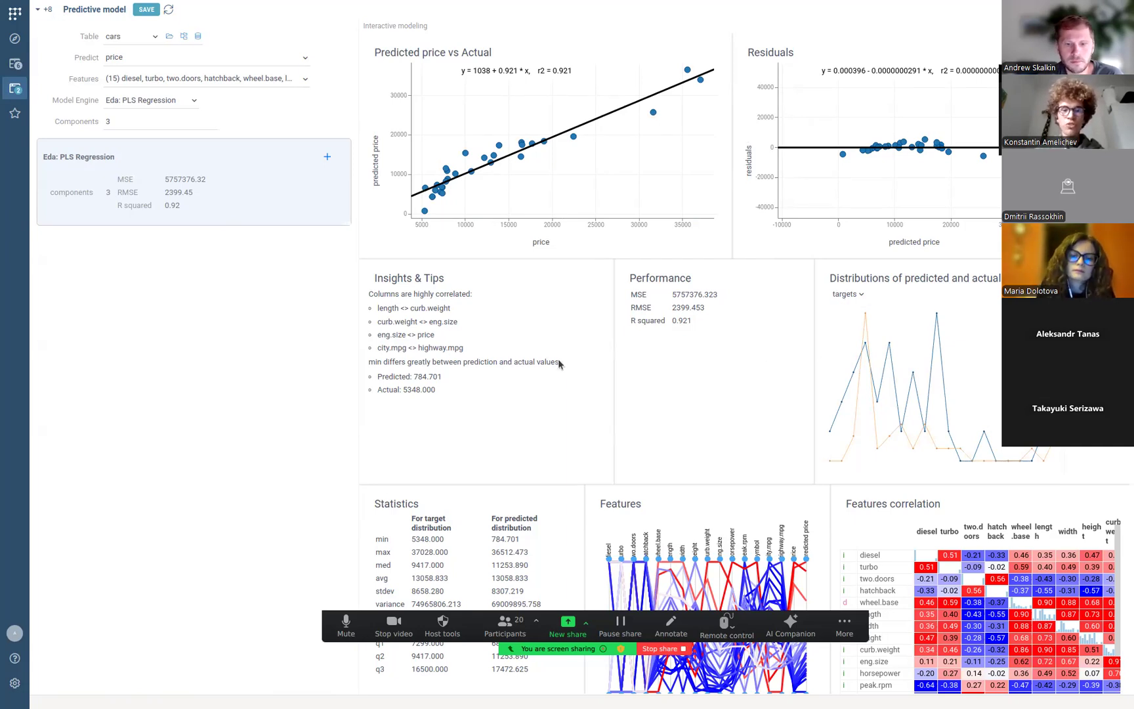
# Scroll down to the Eda: PLS Regression loadings, coefficients and scores panels.
pyautogui.scroll(-1, 559, 363)
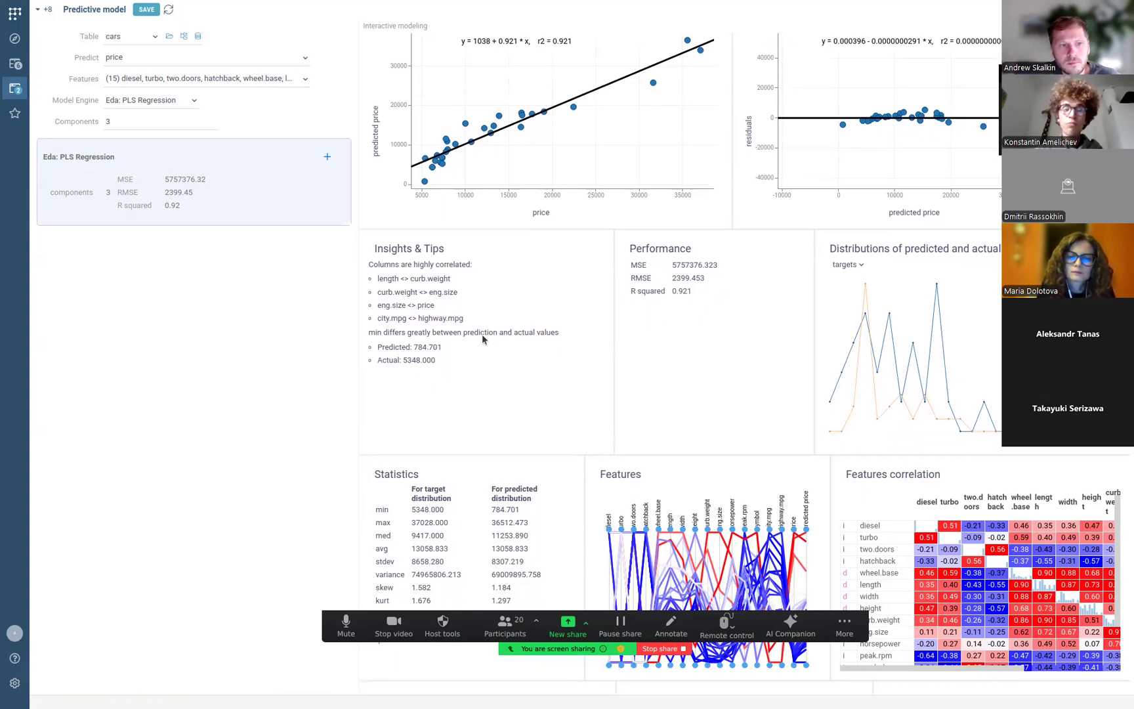
pyautogui.scroll(-6, 482, 333)
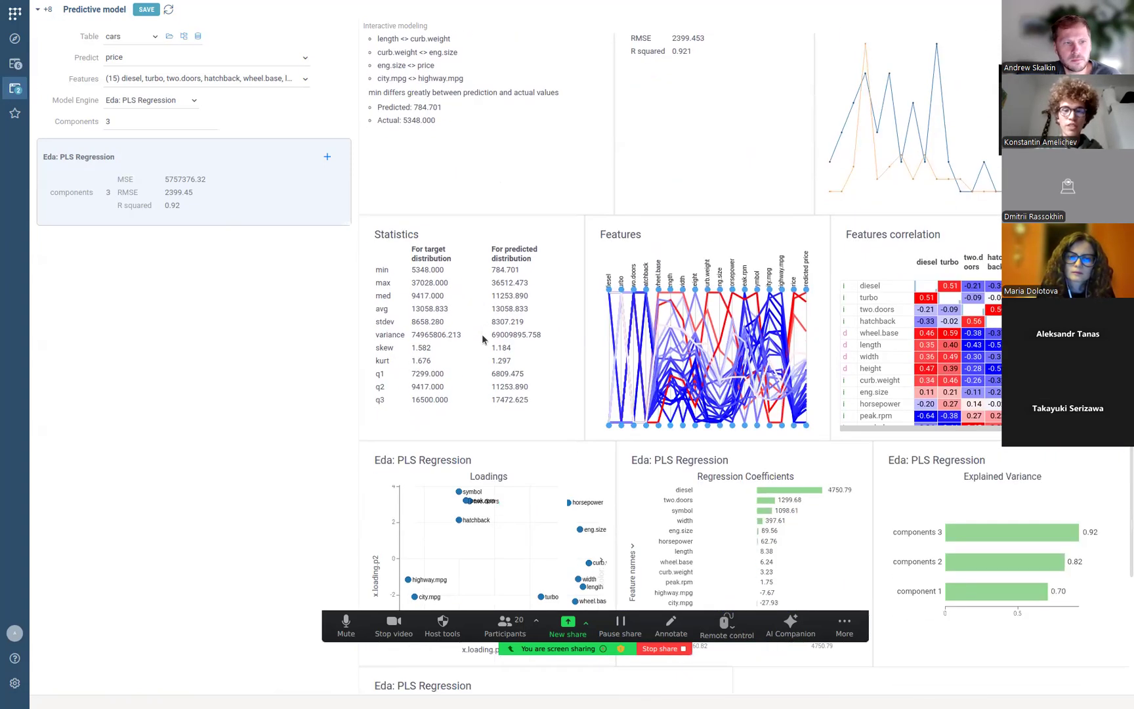
pyautogui.scroll(-1, 488, 269)
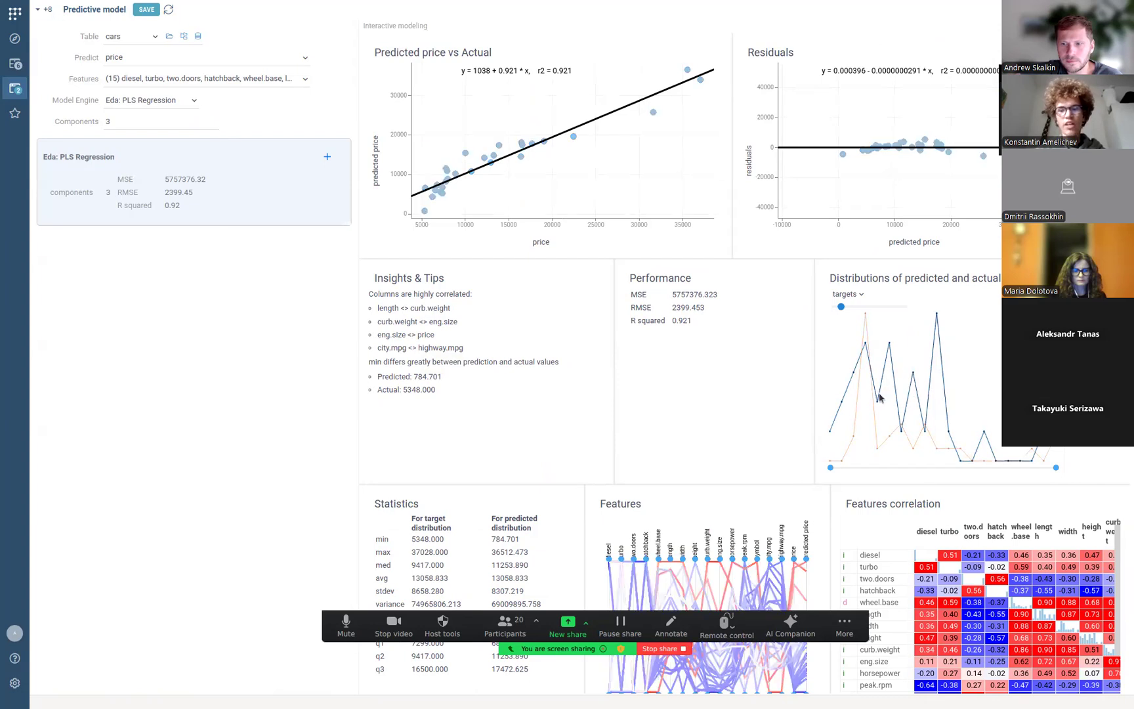
# Increase the PLS components from 3 to 4 and review the updated charts.
pyautogui.click(214, 121)
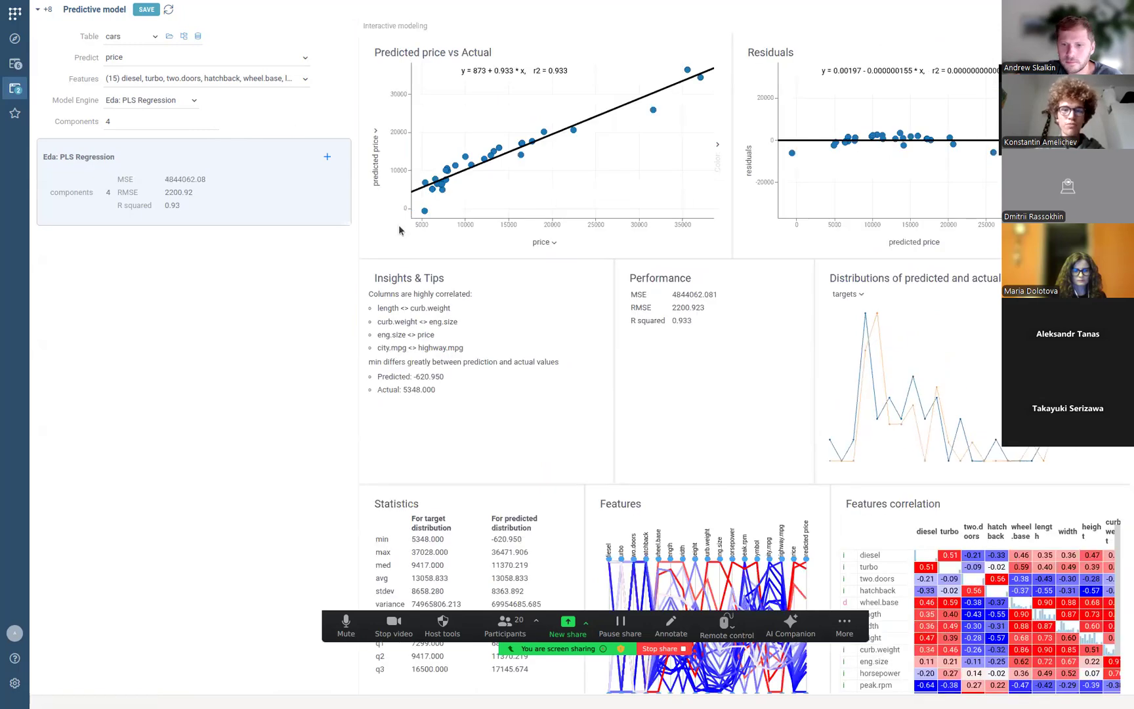
pyautogui.scroll(-1, 407, 260)
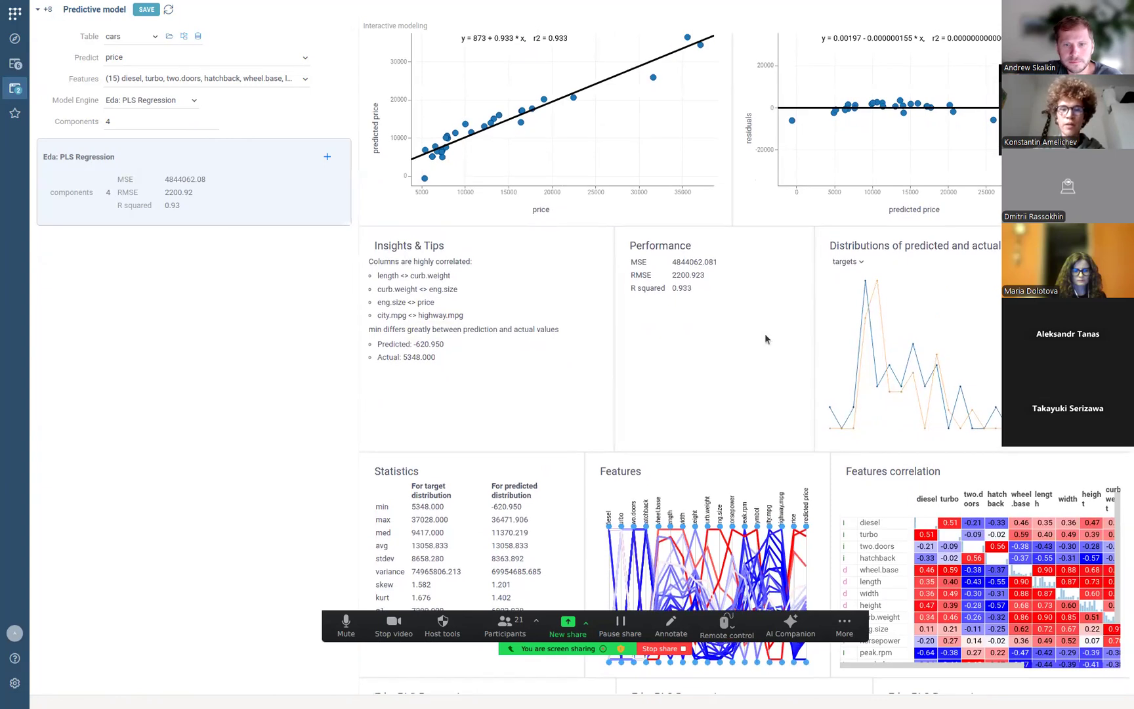
pyautogui.scroll(1, 766, 335)
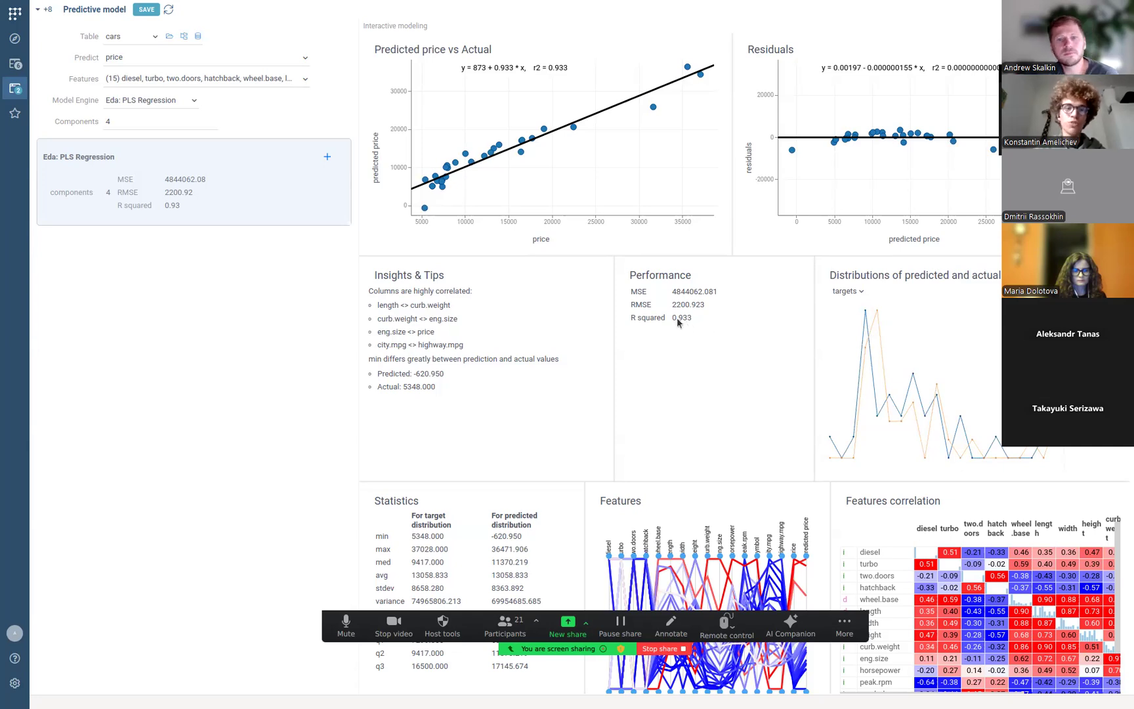
pyautogui.scroll(-3, 469, 316)
pyautogui.scroll(3, 469, 316)
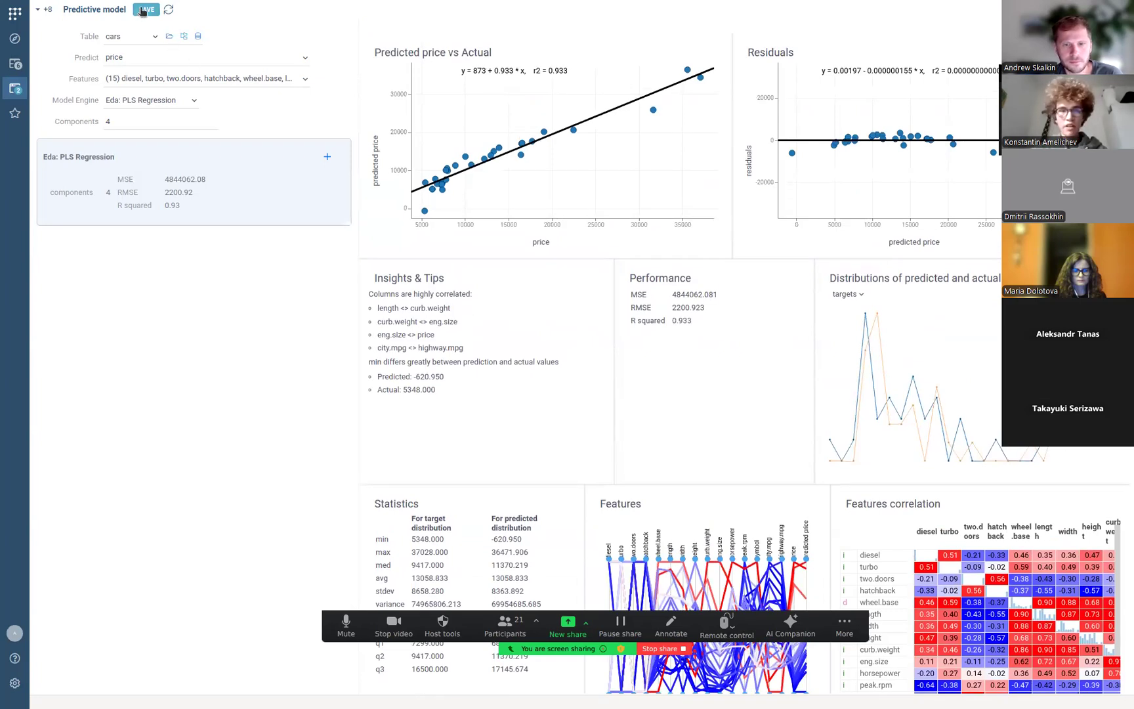
# Save the 4-component PLS price model and bring up the list of open tables.
pyautogui.click(143, 11)
pyautogui.click(291, 130)
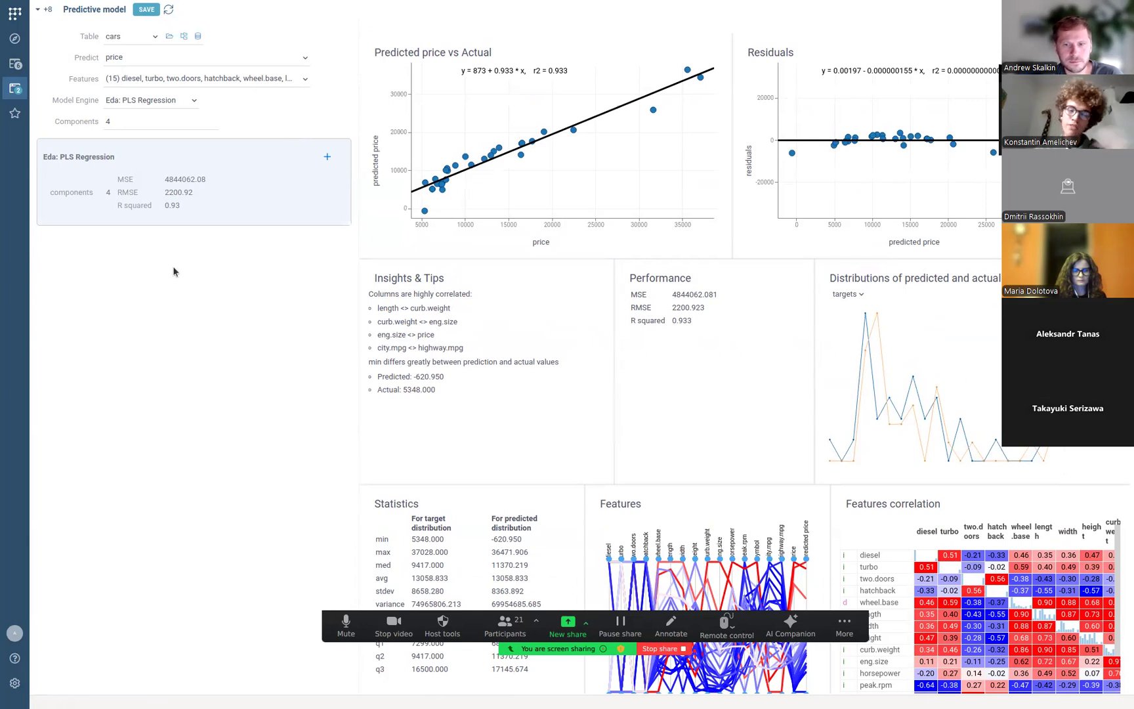
pyautogui.click(25, 69)
pyautogui.click(24, 69)
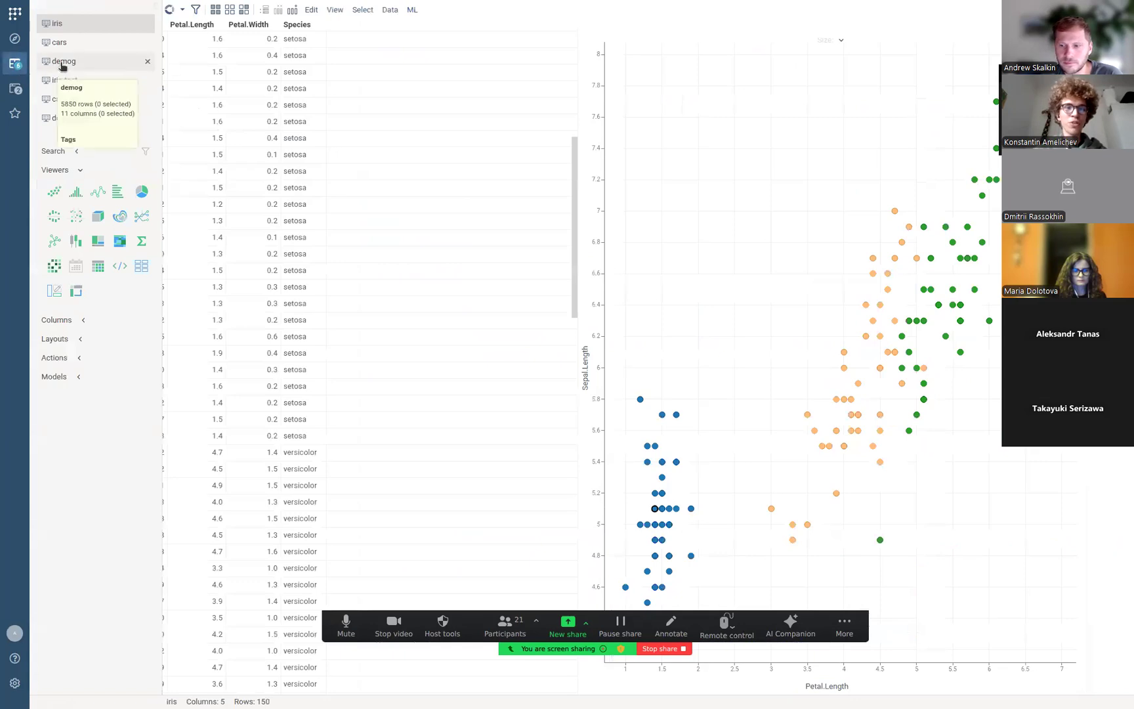
# Switch to the demog table and browse its rows.
pyautogui.click(62, 63)
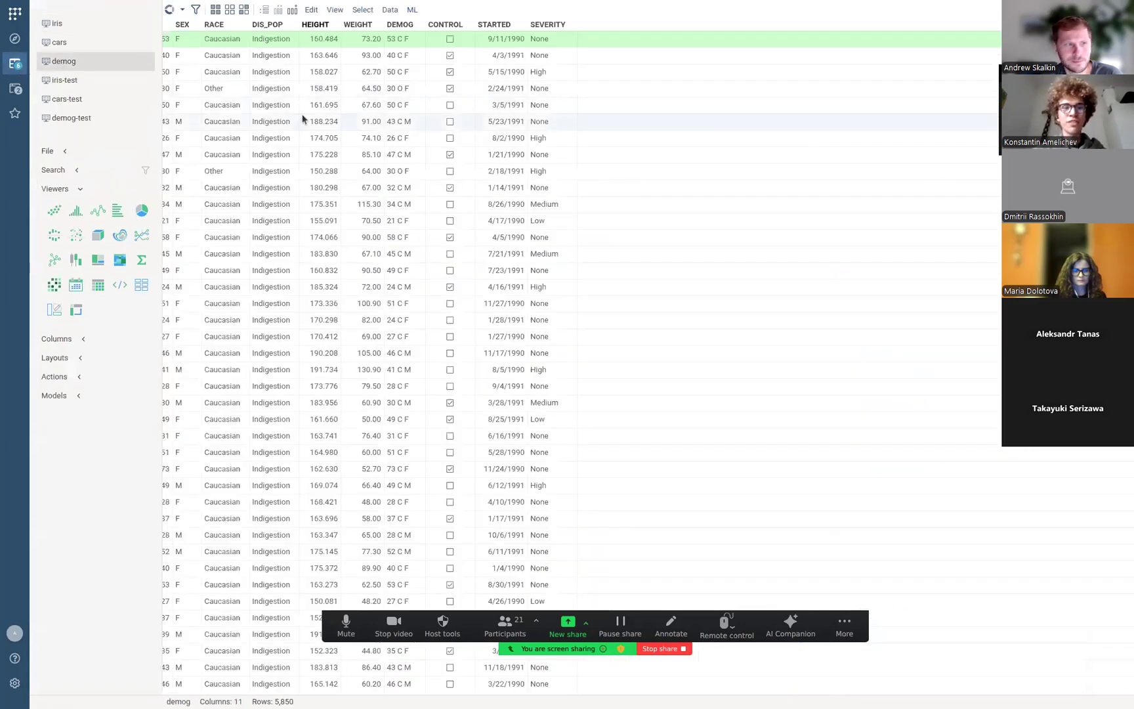
pyautogui.click(303, 121)
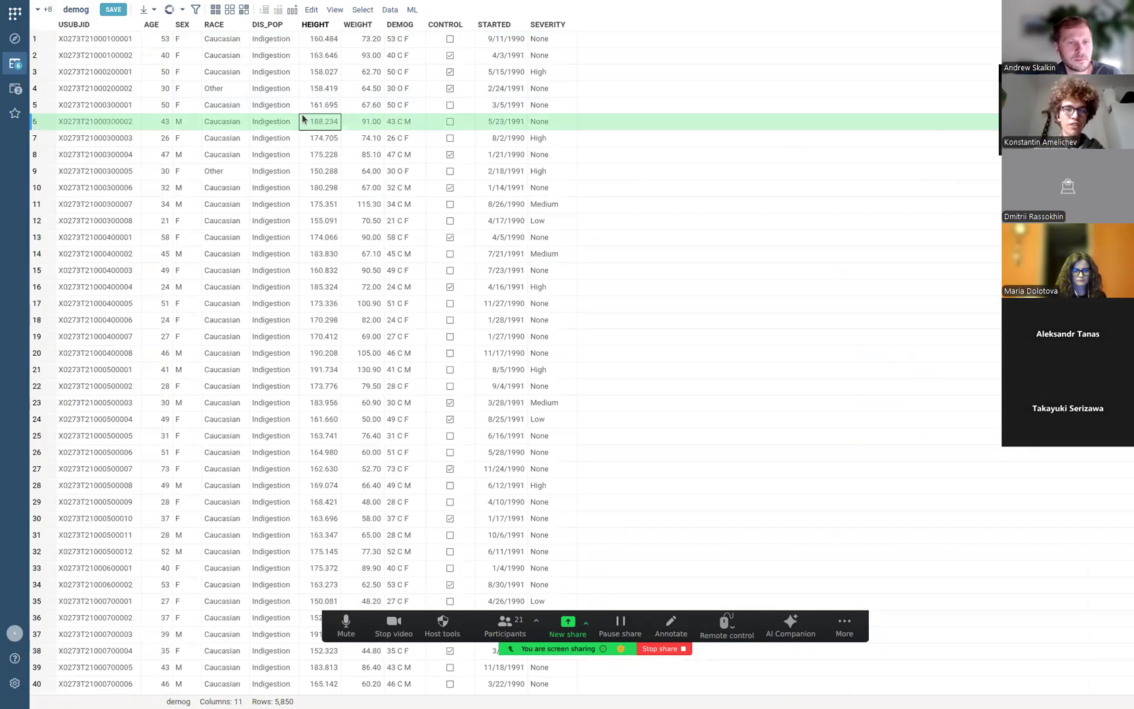
pyautogui.scroll(-5, 303, 119)
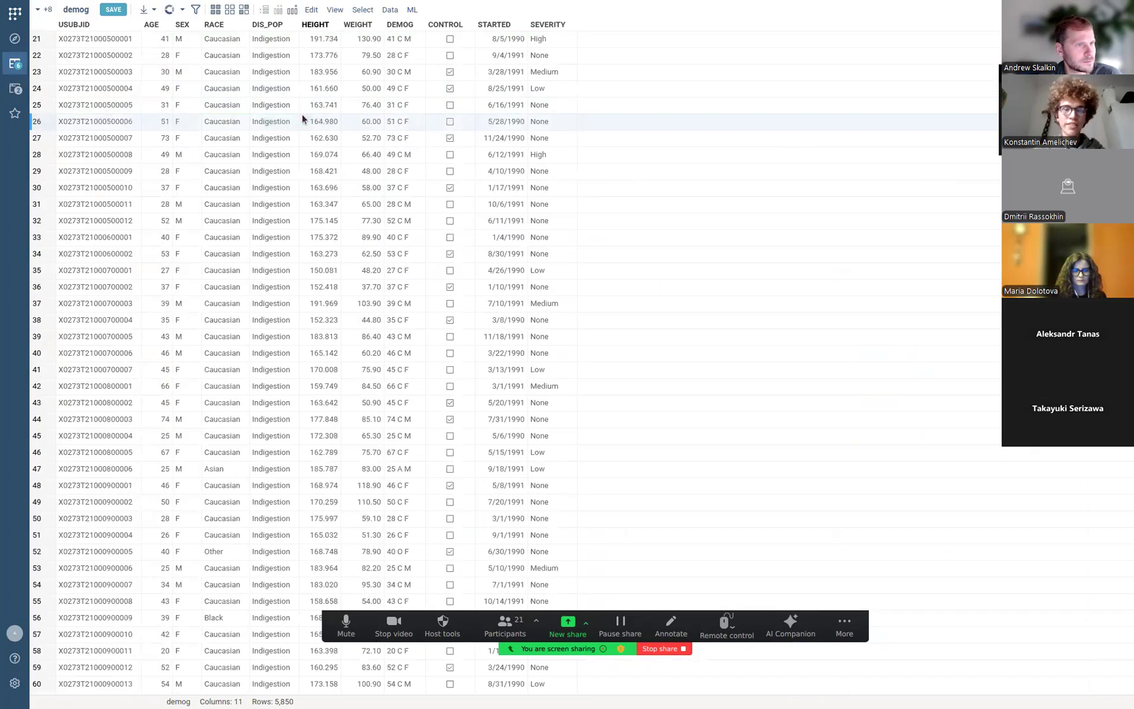
pyautogui.scroll(5, 406, 70)
pyautogui.click(406, 71)
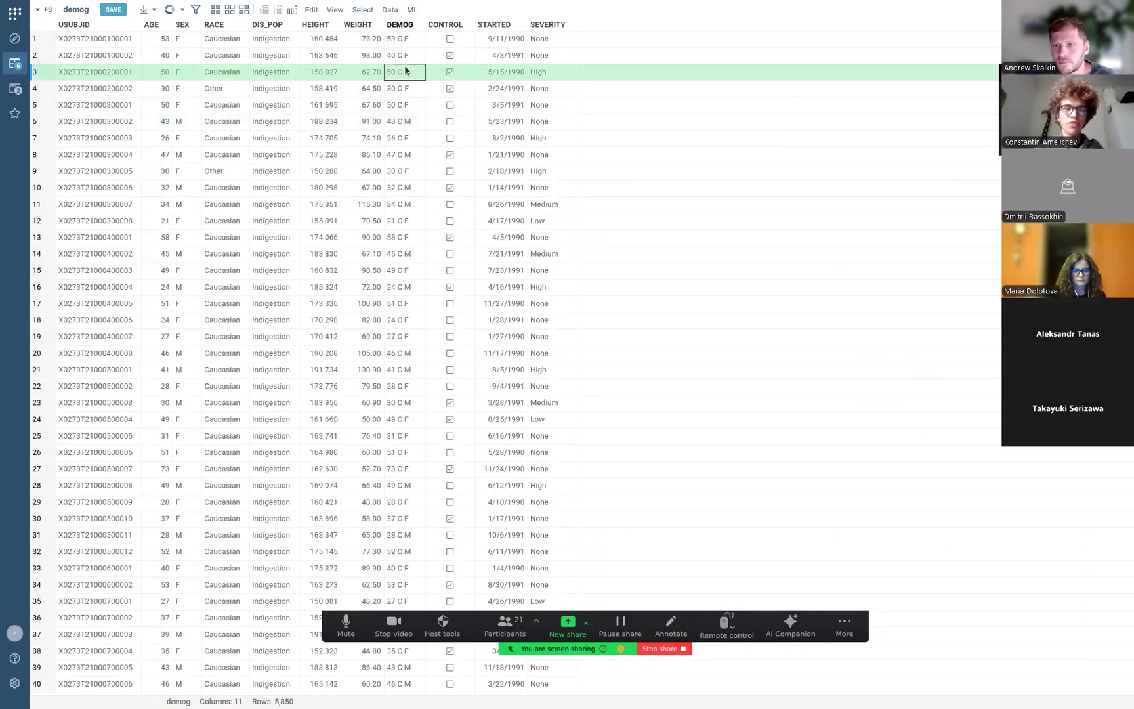
# Start a new predictive model on demog via ML > Models > Train Model.
pyautogui.click(412, 9)
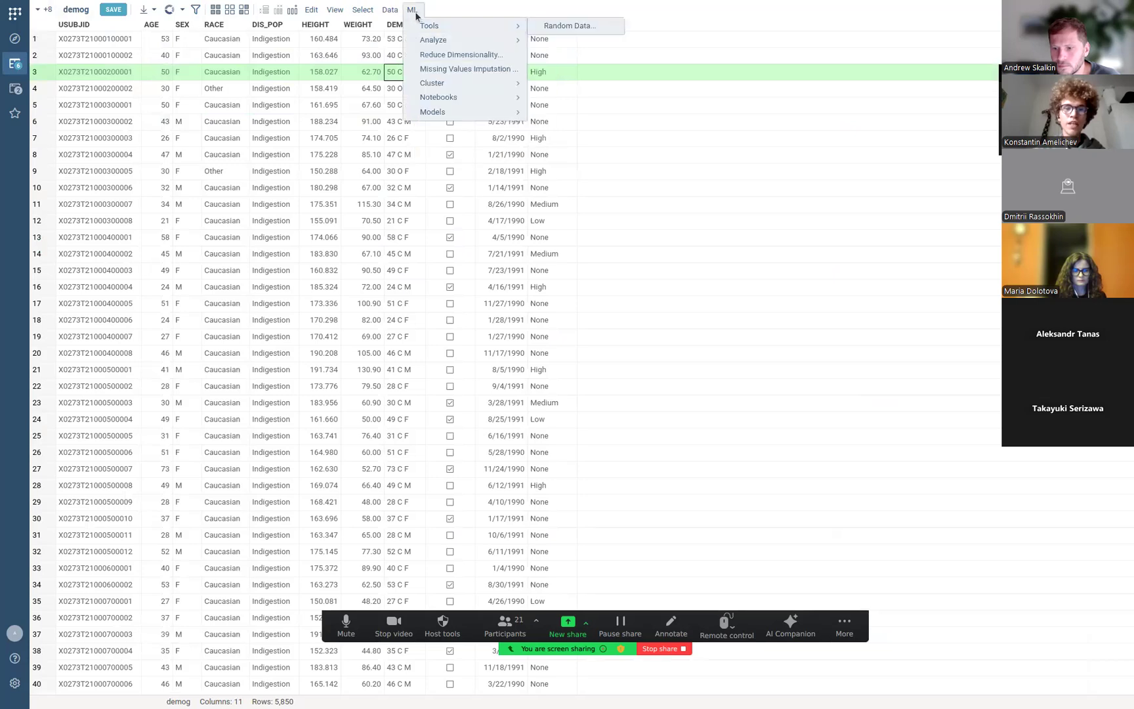
pyautogui.moveTo(439, 112)
pyautogui.click(543, 113)
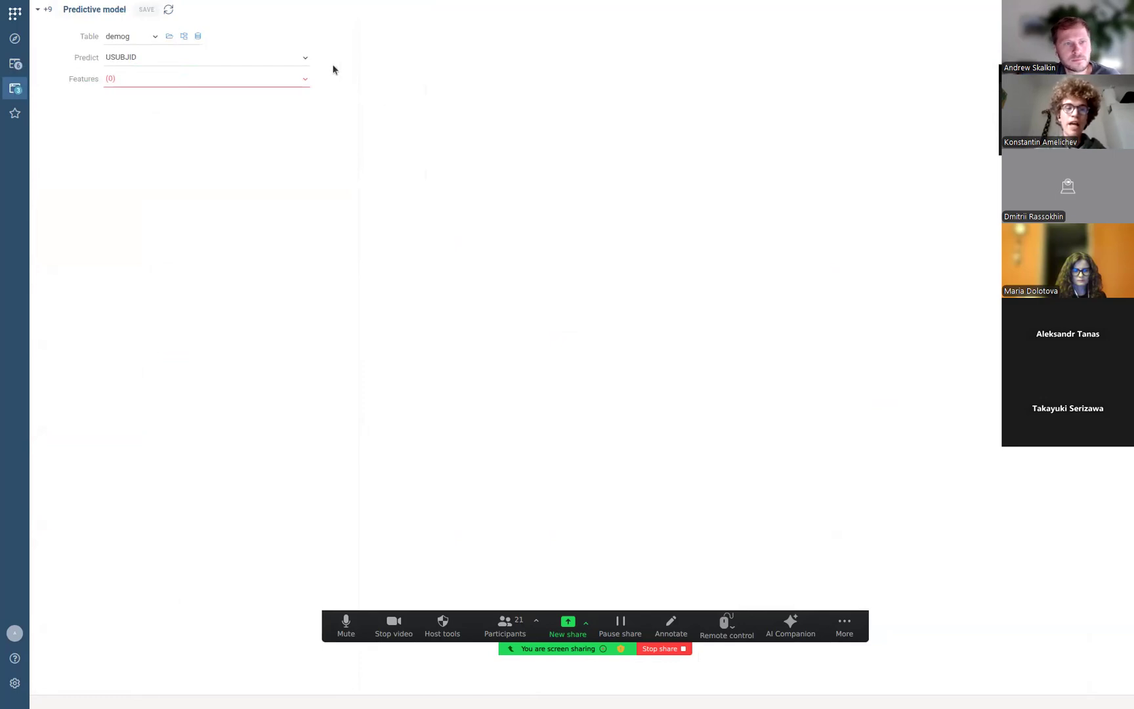
# Predict SEX using features AGE, HEIGHT, WEIGHT, DIS_POP and RACE.
pyautogui.click(298, 58)
pyautogui.click(203, 103)
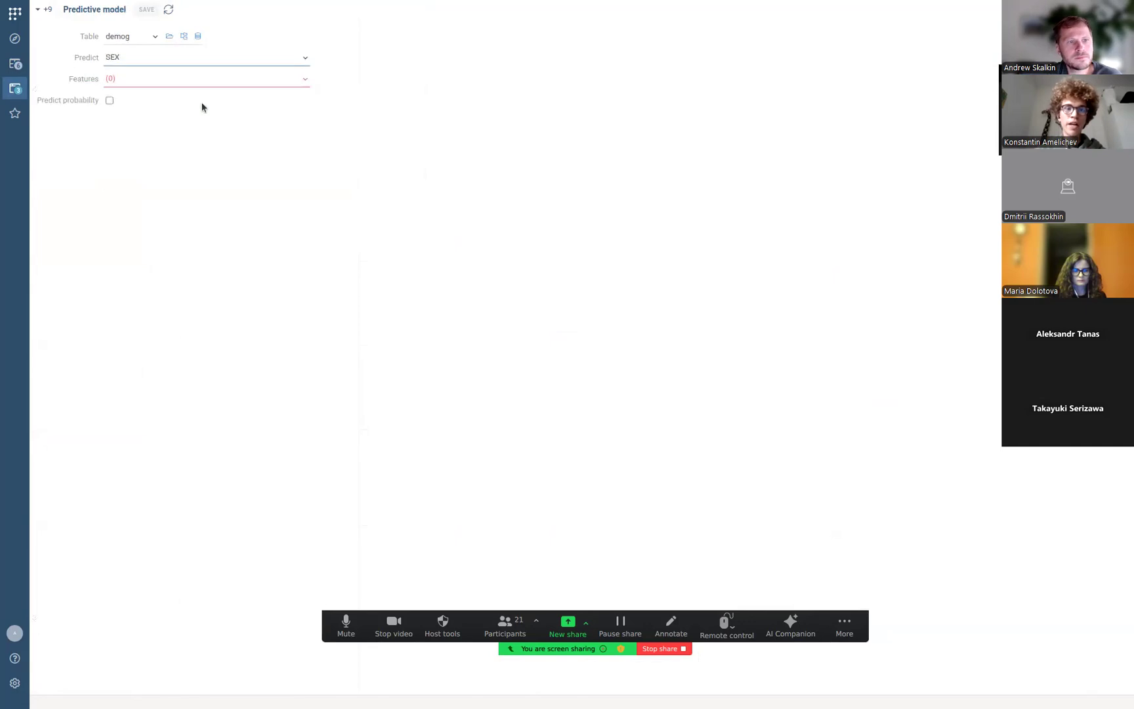
pyautogui.click(173, 79)
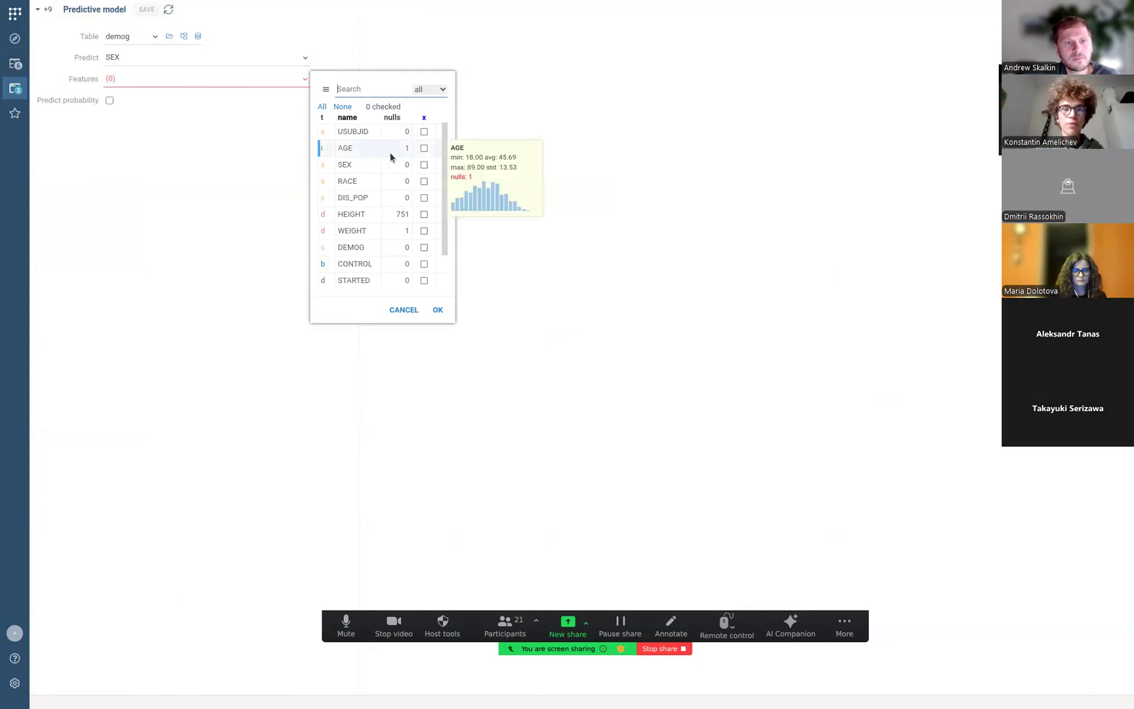
pyautogui.click(424, 149)
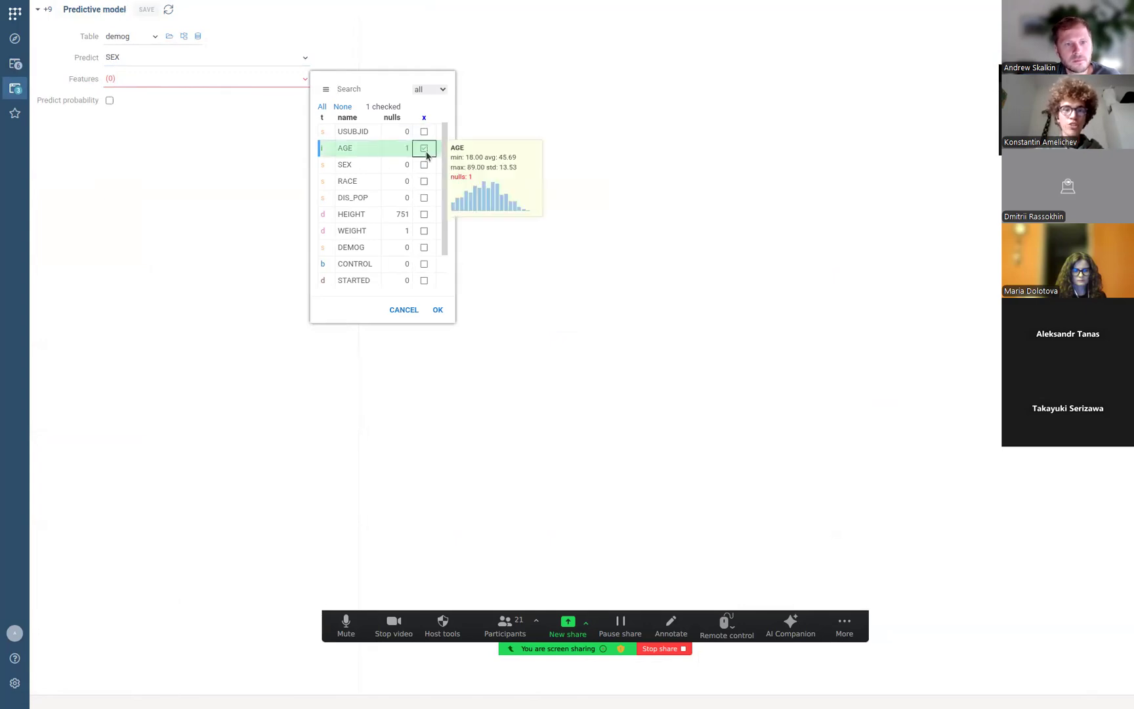
pyautogui.click(424, 215)
pyautogui.click(424, 231)
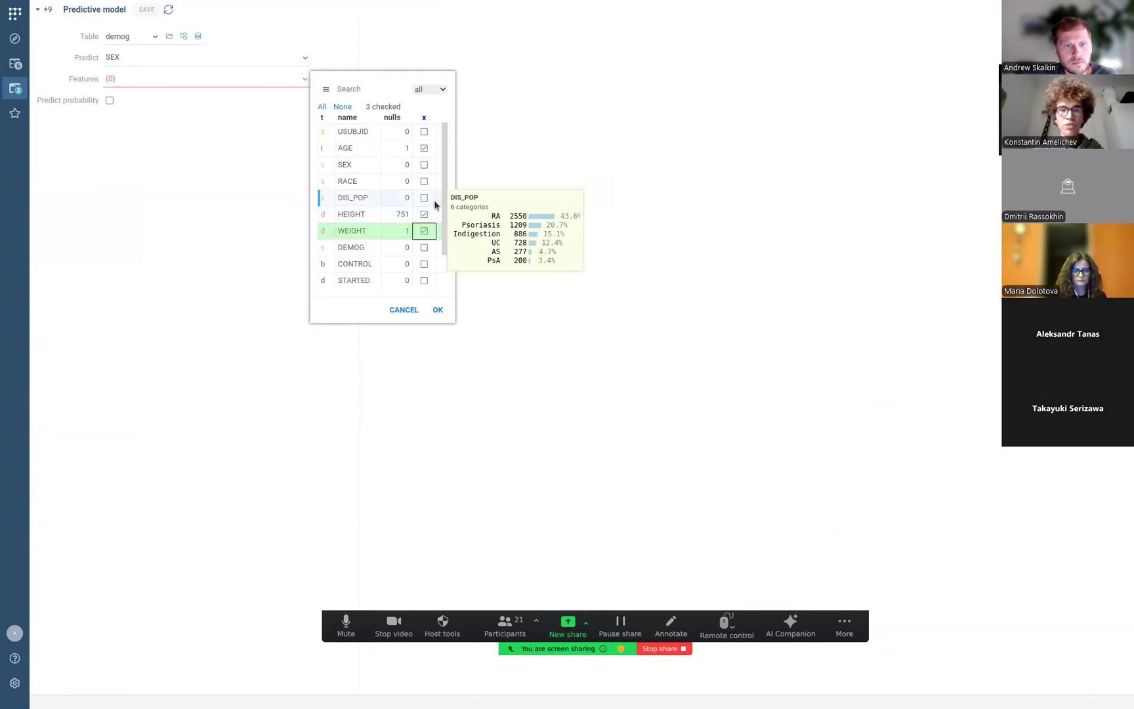
pyautogui.click(426, 199)
pyautogui.click(426, 183)
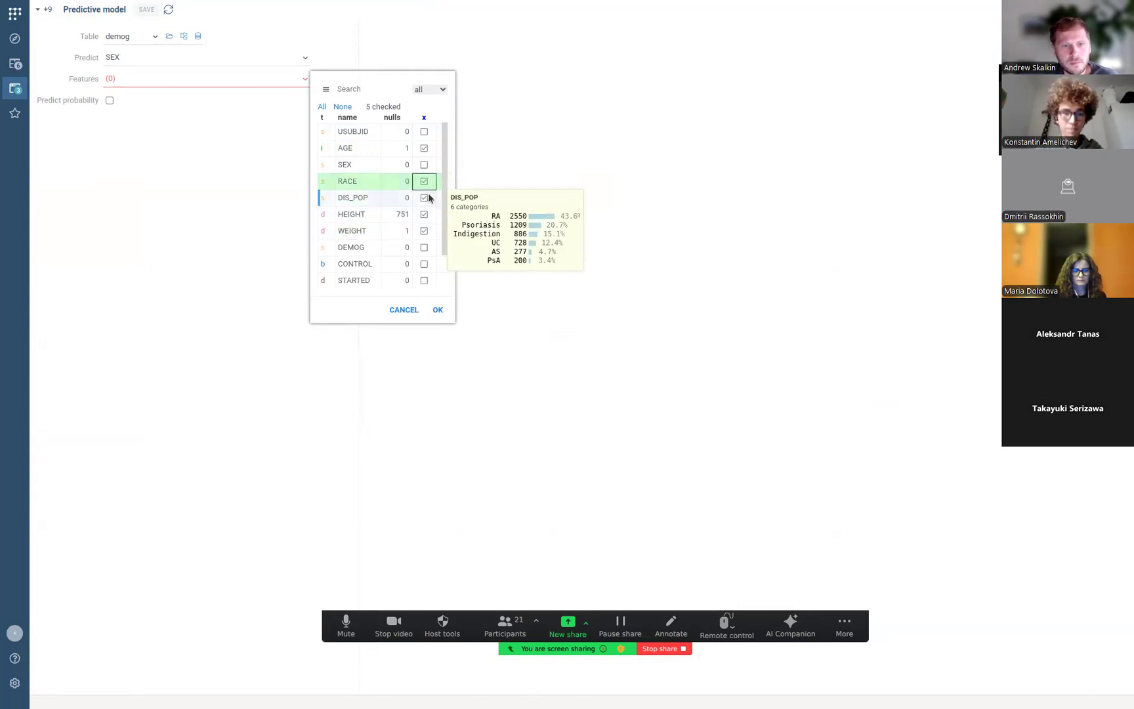
pyautogui.click(438, 311)
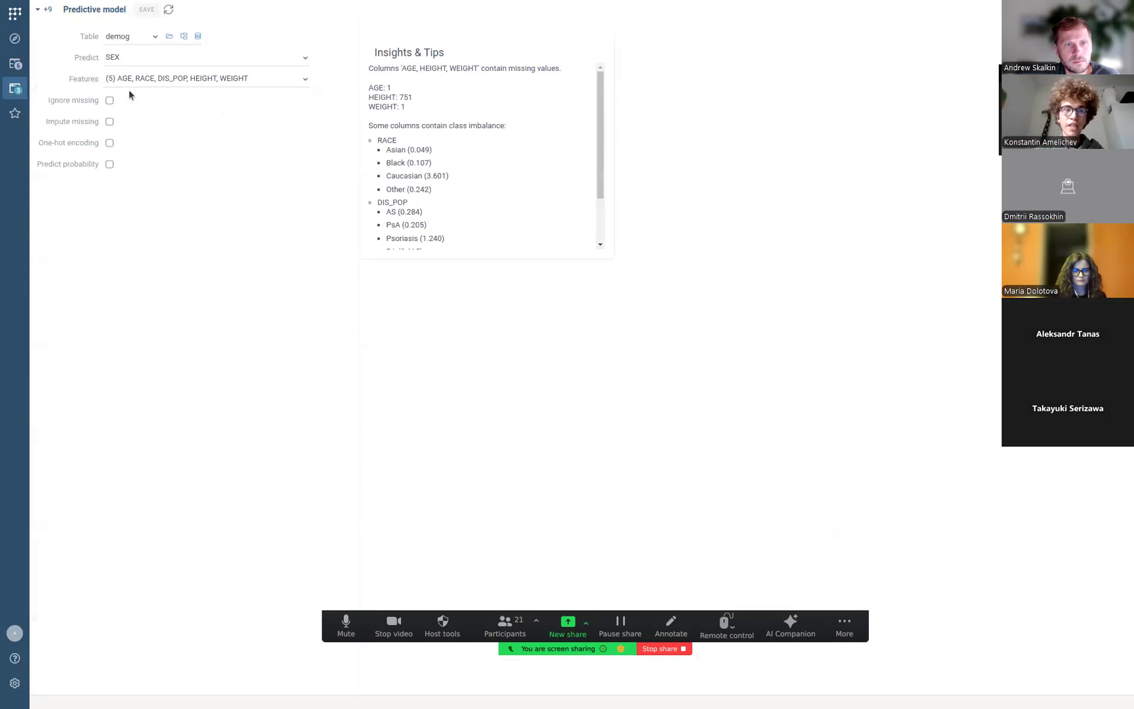
# Enable missing-value imputation with default settings and one-hot encoding of string features.
pyautogui.click(110, 121)
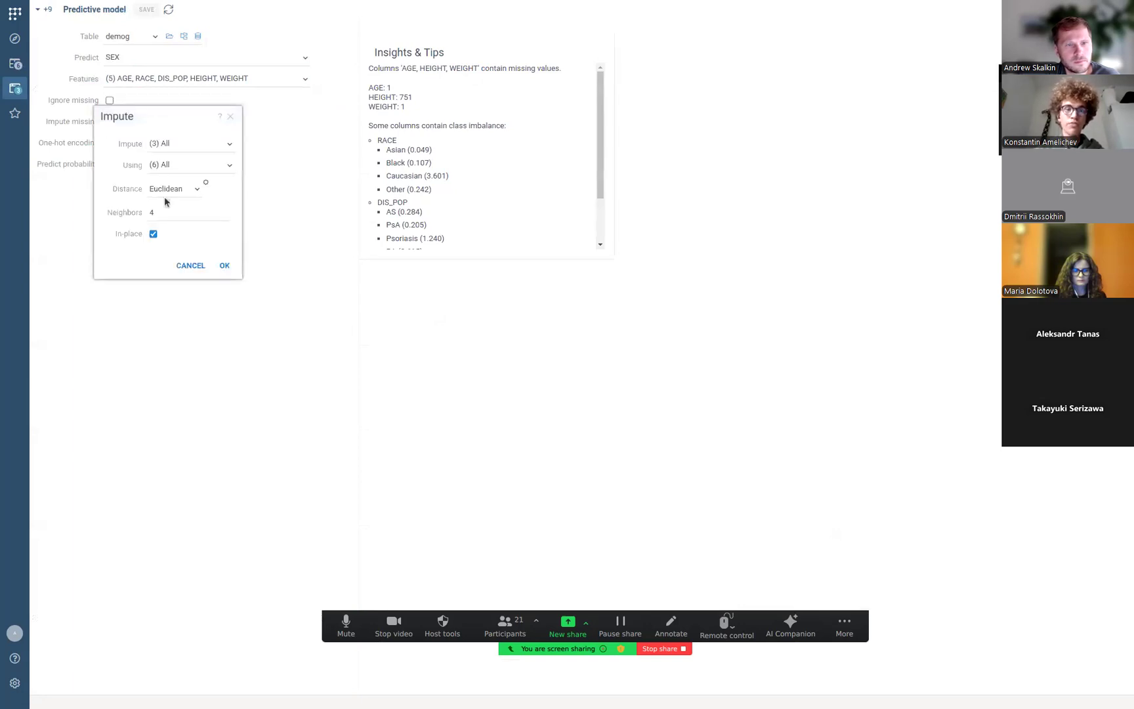
pyautogui.click(225, 266)
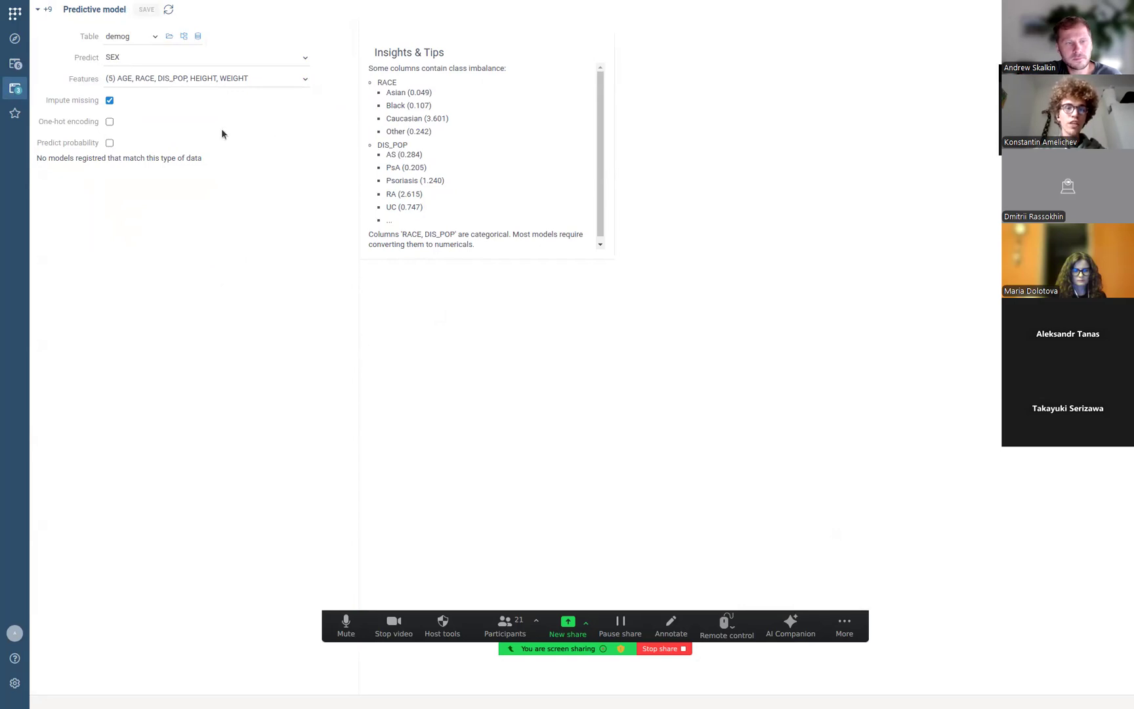
pyautogui.click(110, 122)
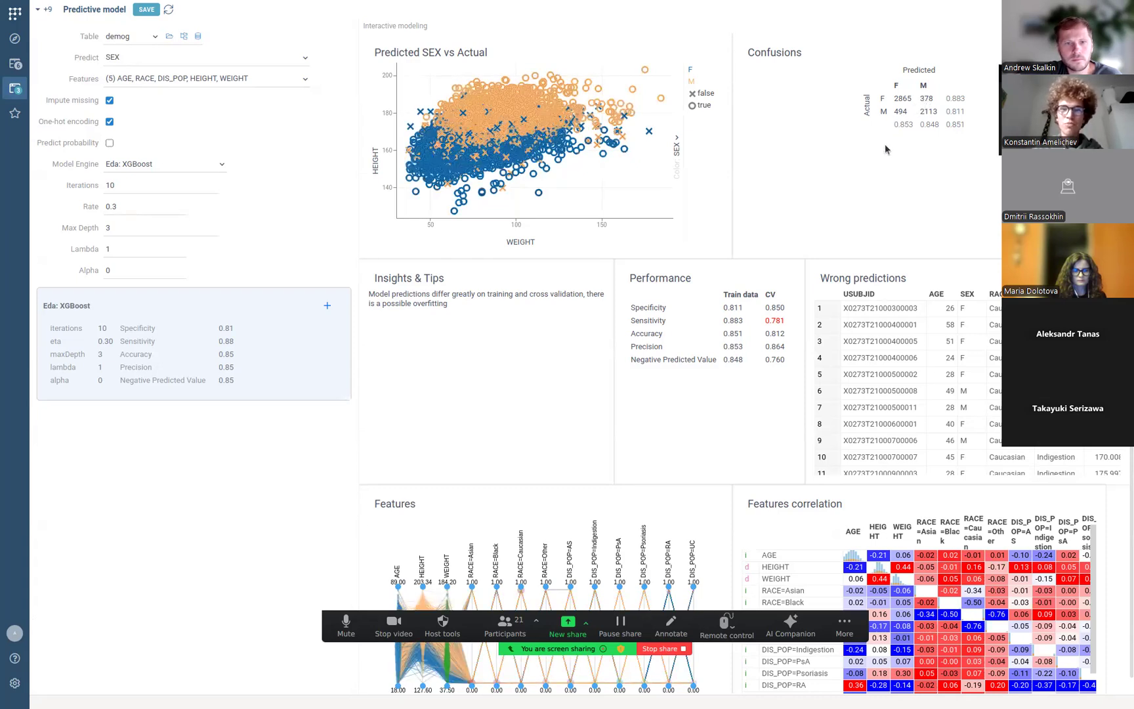
# Scroll through the XGBoost results and read the CV Sensitivity overfitting tip.
pyautogui.scroll(-1, 901, 139)
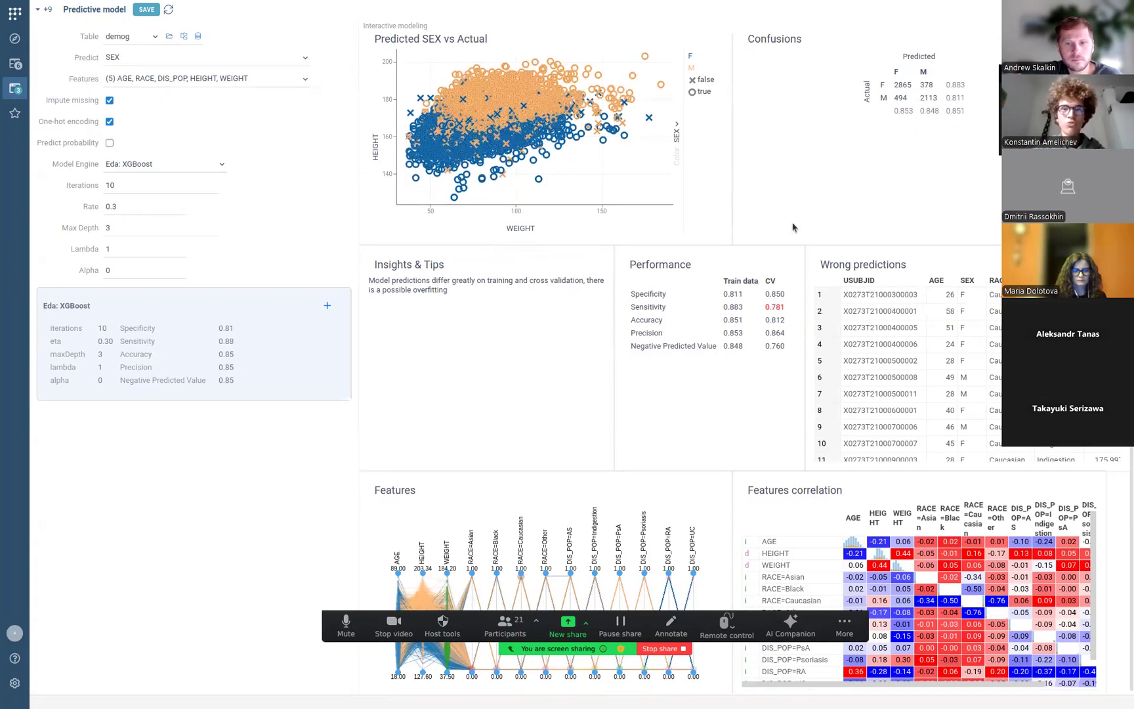
pyautogui.scroll(-1, 796, 213)
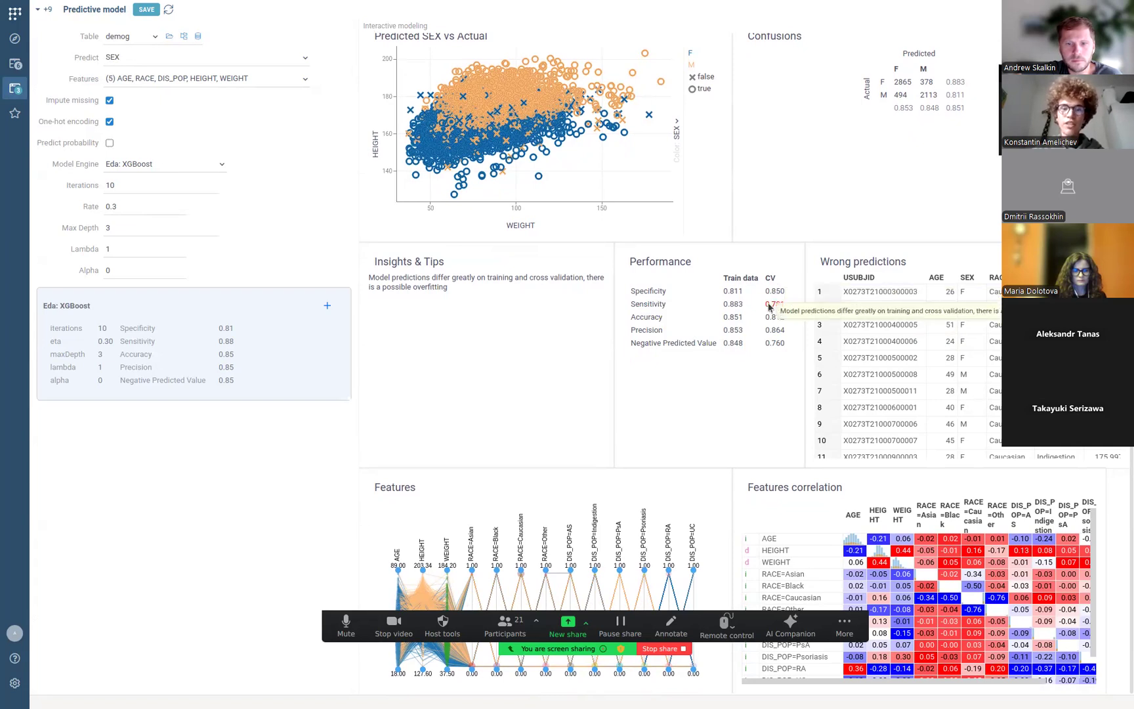
pyautogui.moveTo(775, 308)
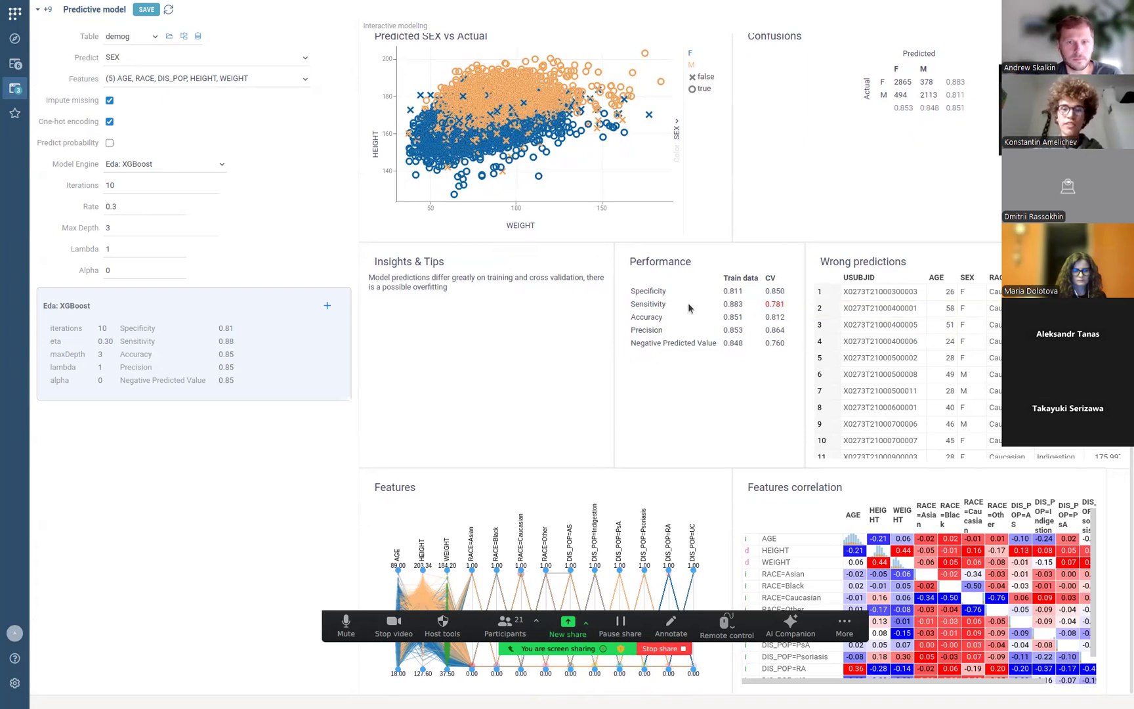
pyautogui.moveTo(646, 304)
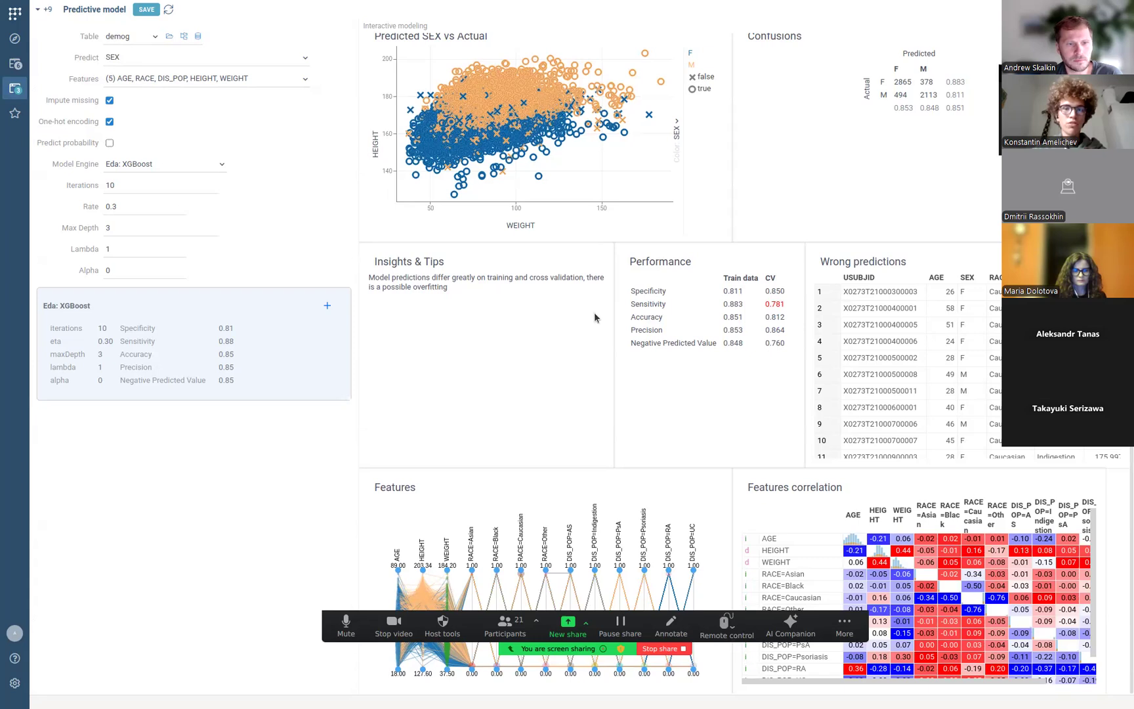
pyautogui.scroll(1, 572, 287)
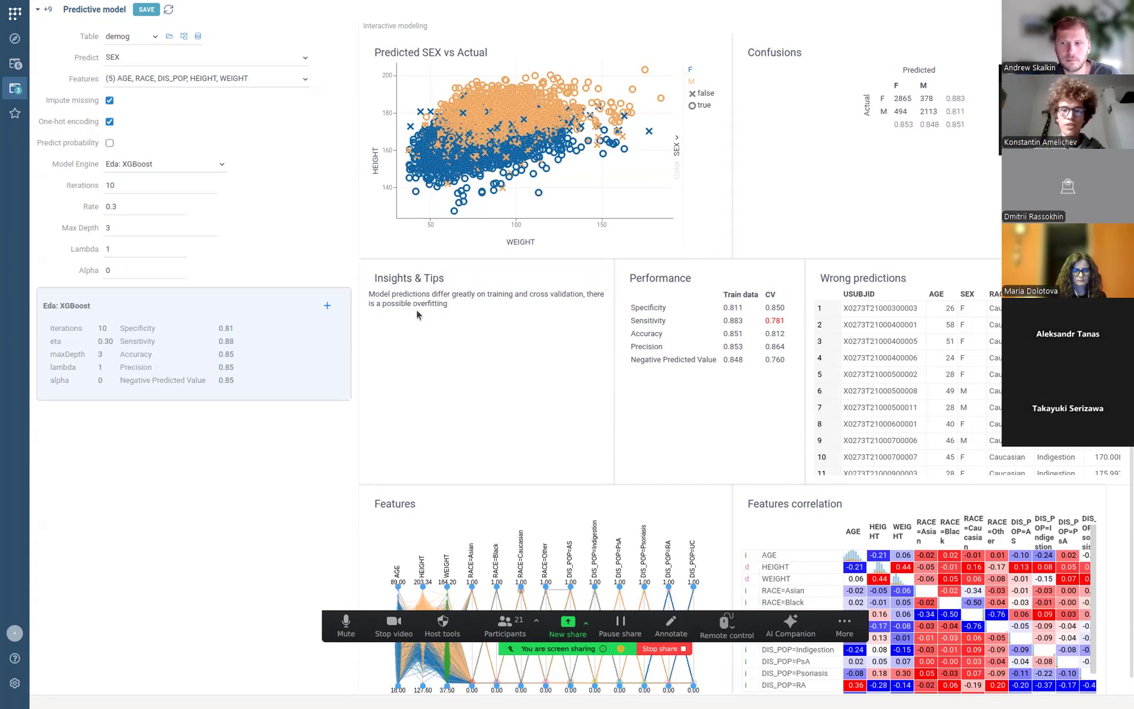
pyautogui.scroll(-1, 460, 334)
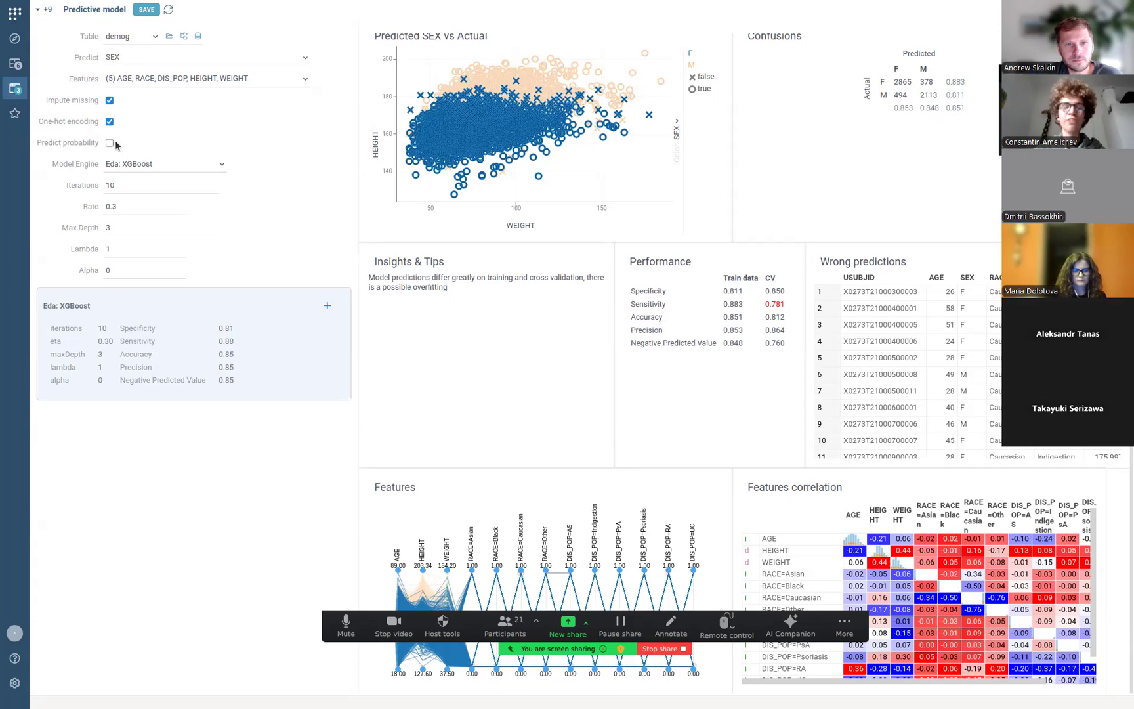
# Turn on probability prediction, keeping Eda: PLS Regression as the model engine.
pyautogui.click(111, 143)
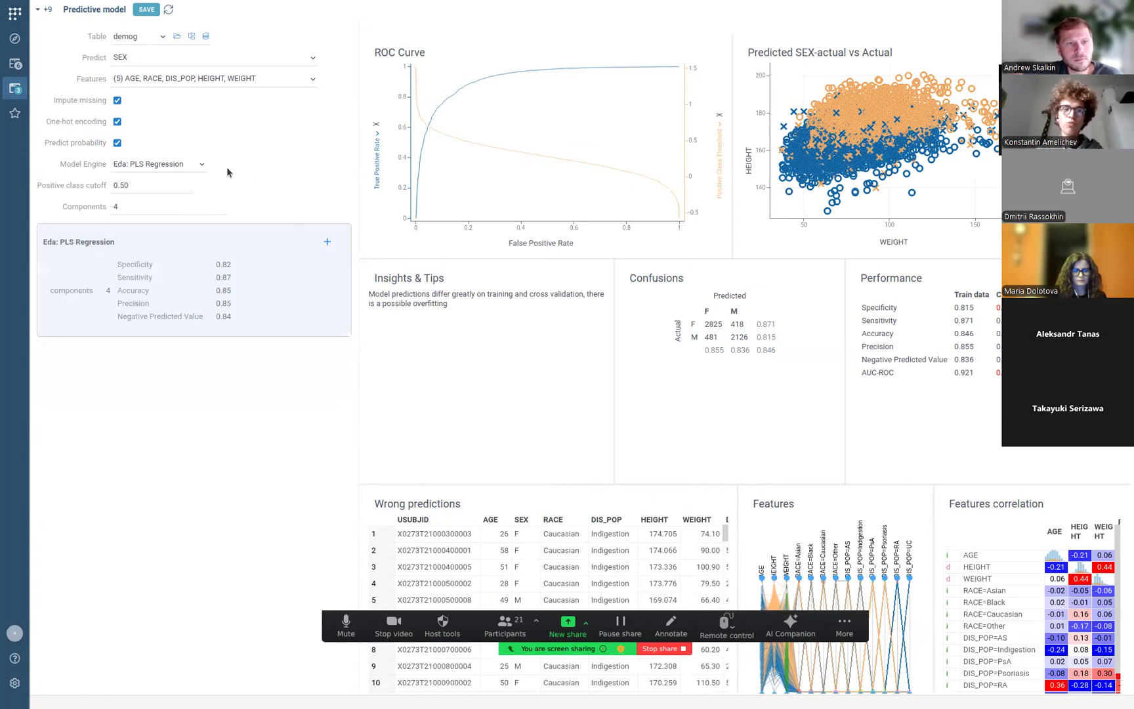
pyautogui.click(191, 165)
pyautogui.click(193, 160)
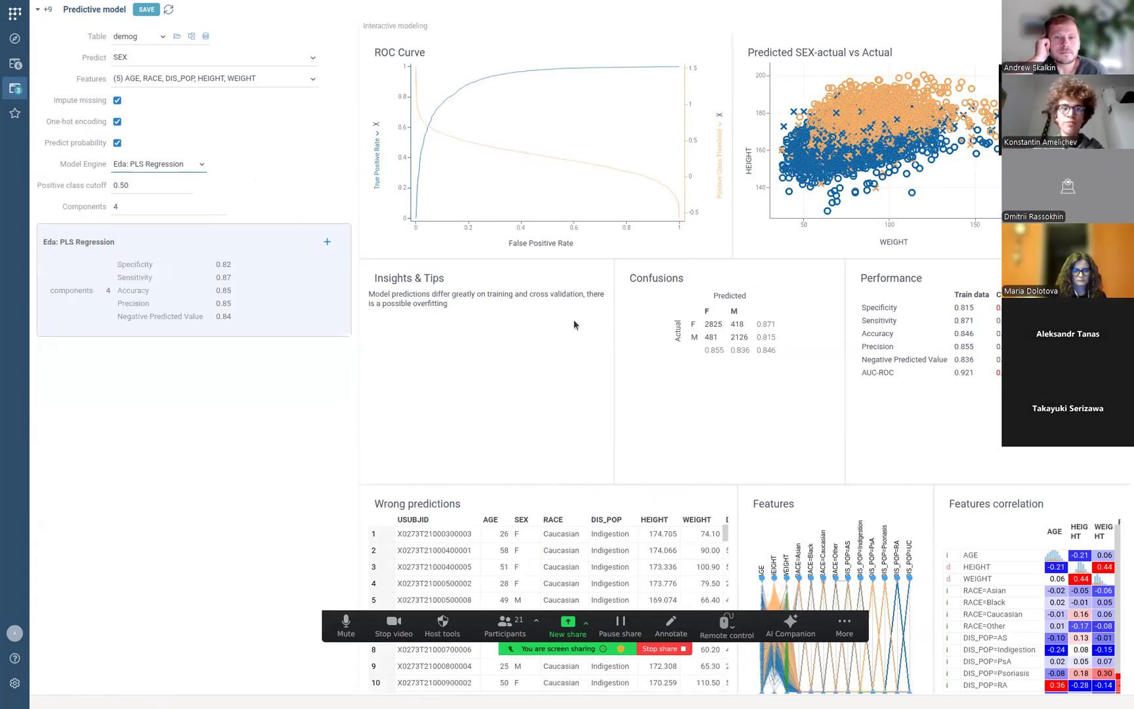
# Raise the positive class cutoff from 0.50 to 0.80.
pyautogui.moveTo(227, 186)
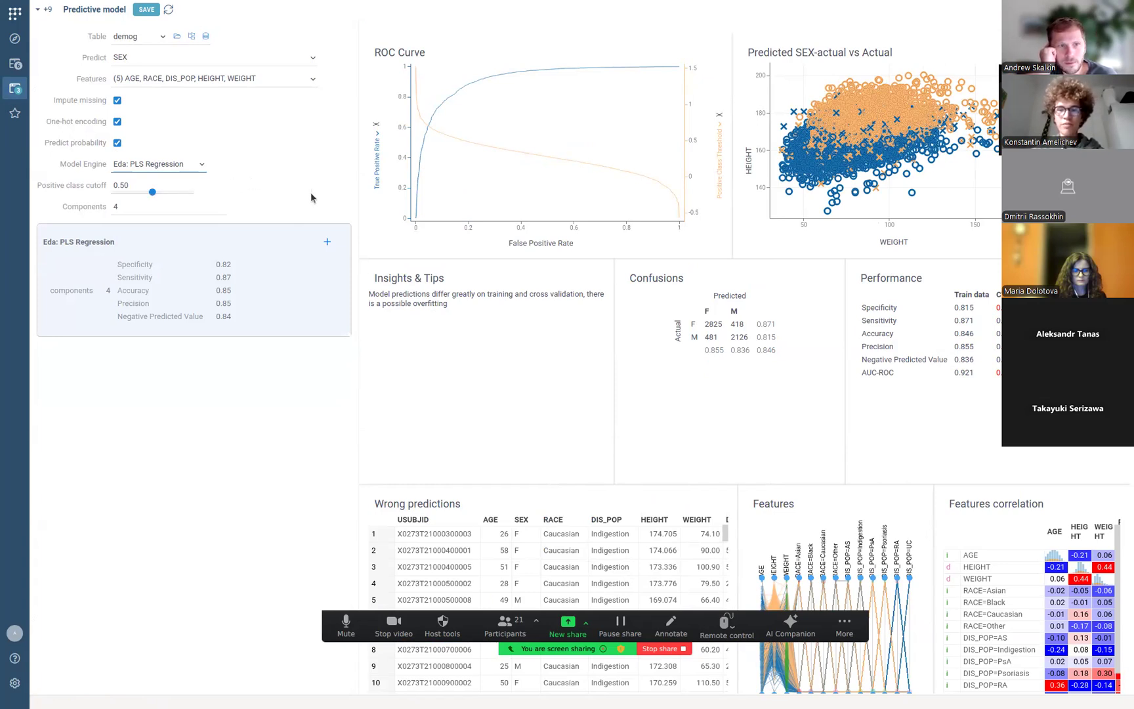
pyautogui.click(137, 183)
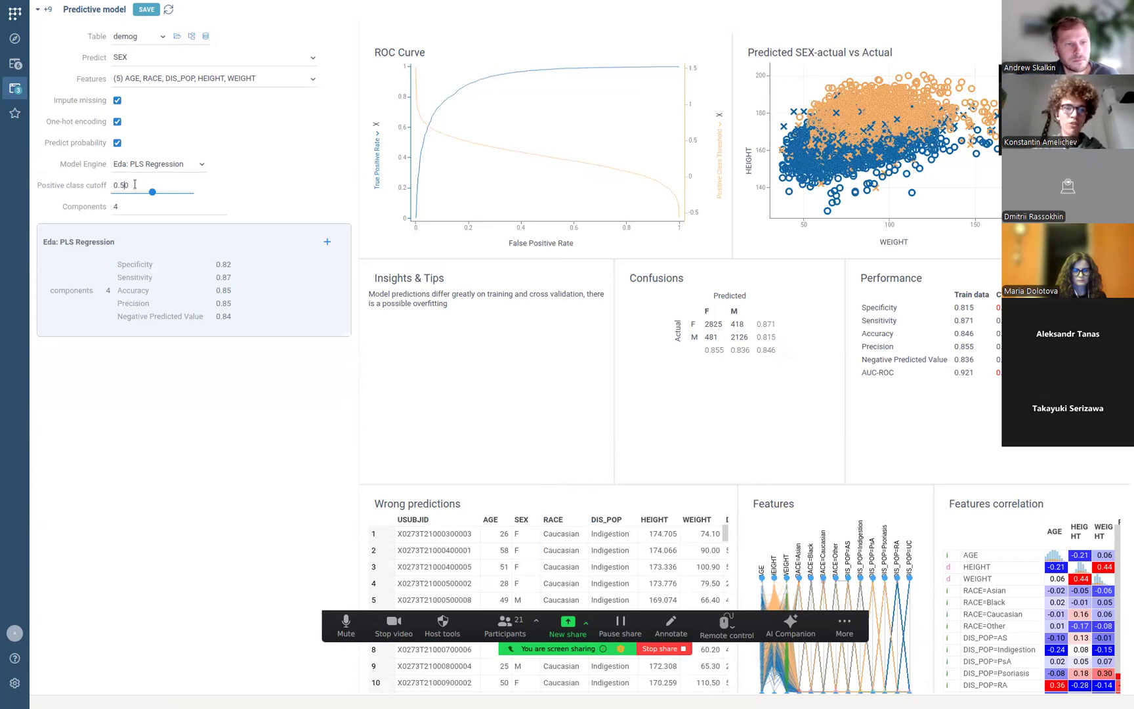
pyautogui.press('BackSpace')
pyautogui.press('BackSpace')
pyautogui.write('80')
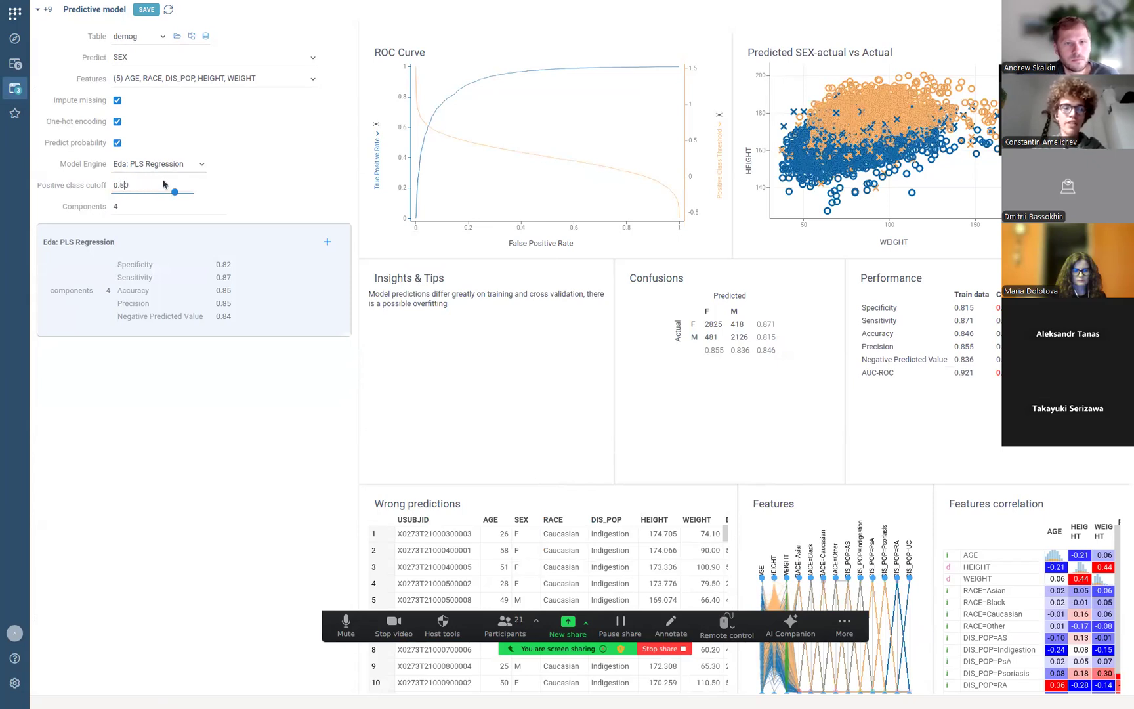
pyautogui.click(279, 184)
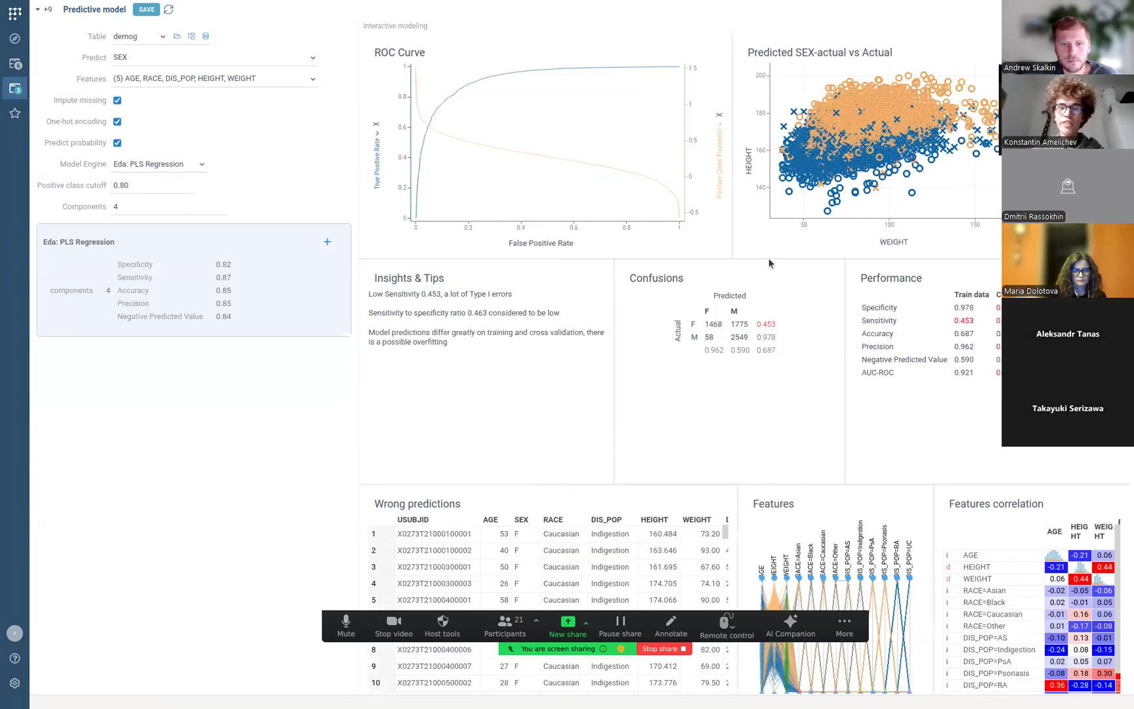
pyautogui.moveTo(740, 329)
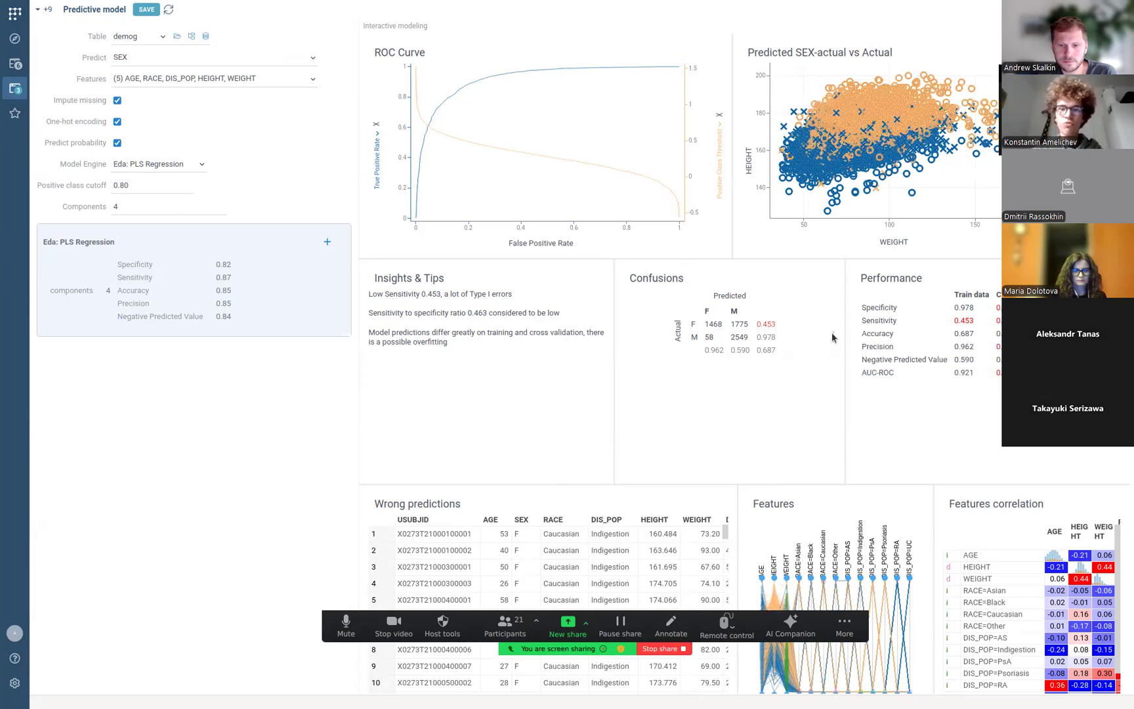
pyautogui.moveTo(876, 327)
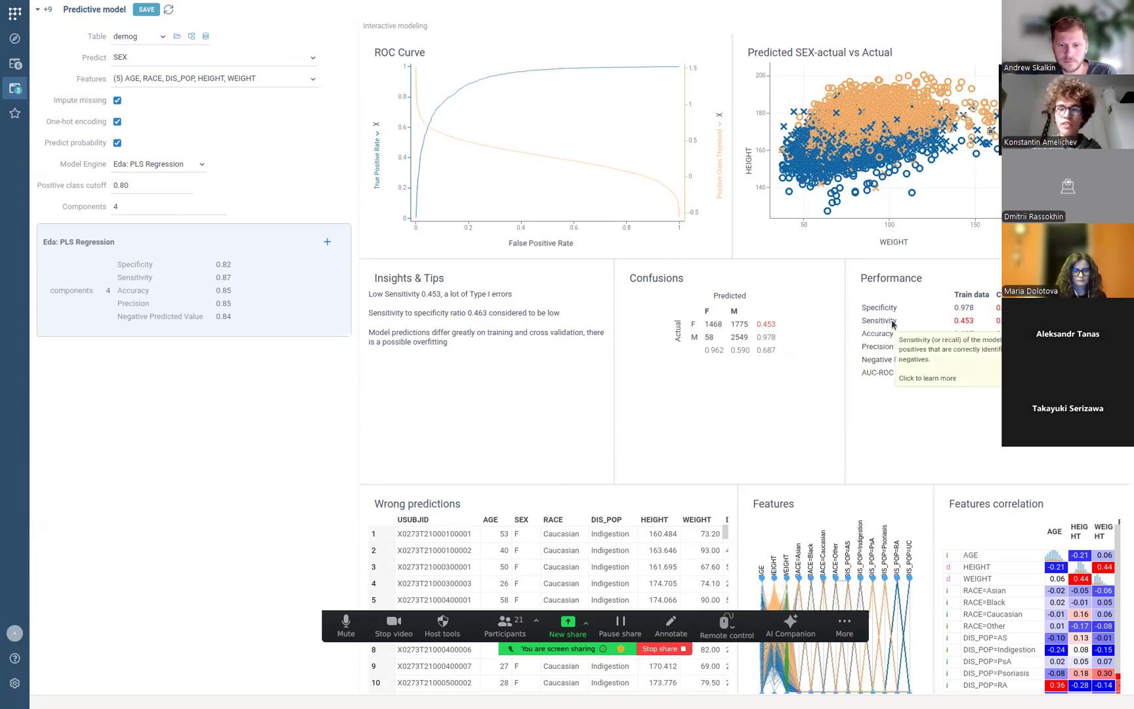
pyautogui.moveTo(964, 325)
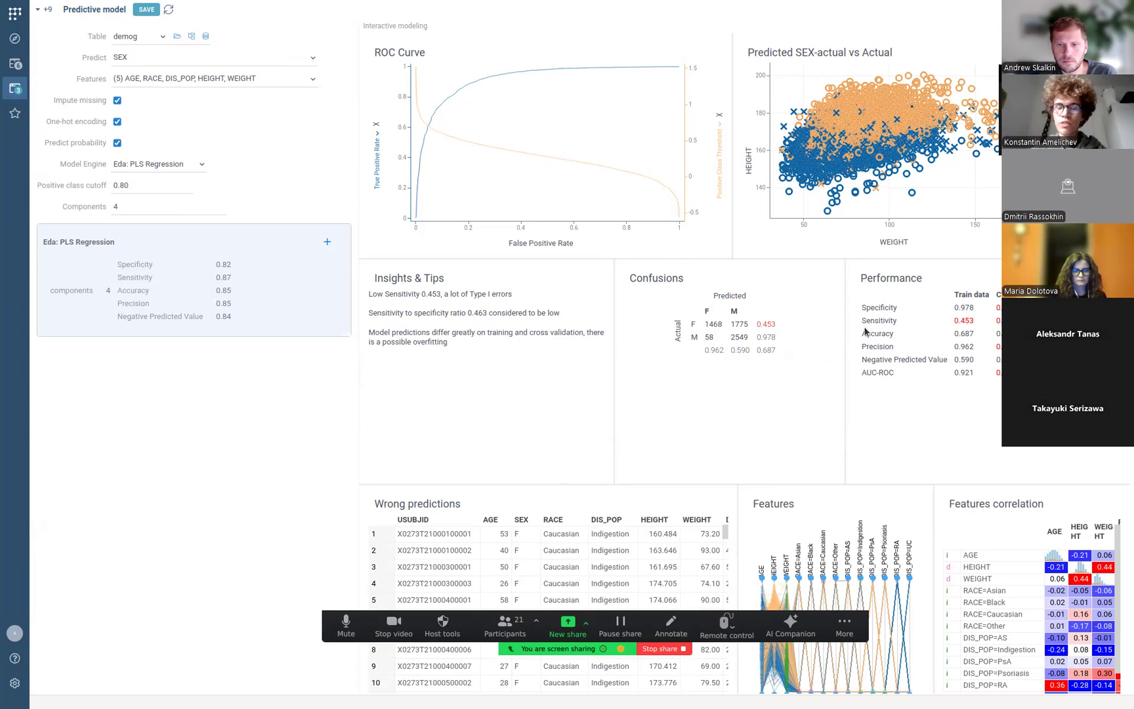
pyautogui.scroll(-3, 864, 332)
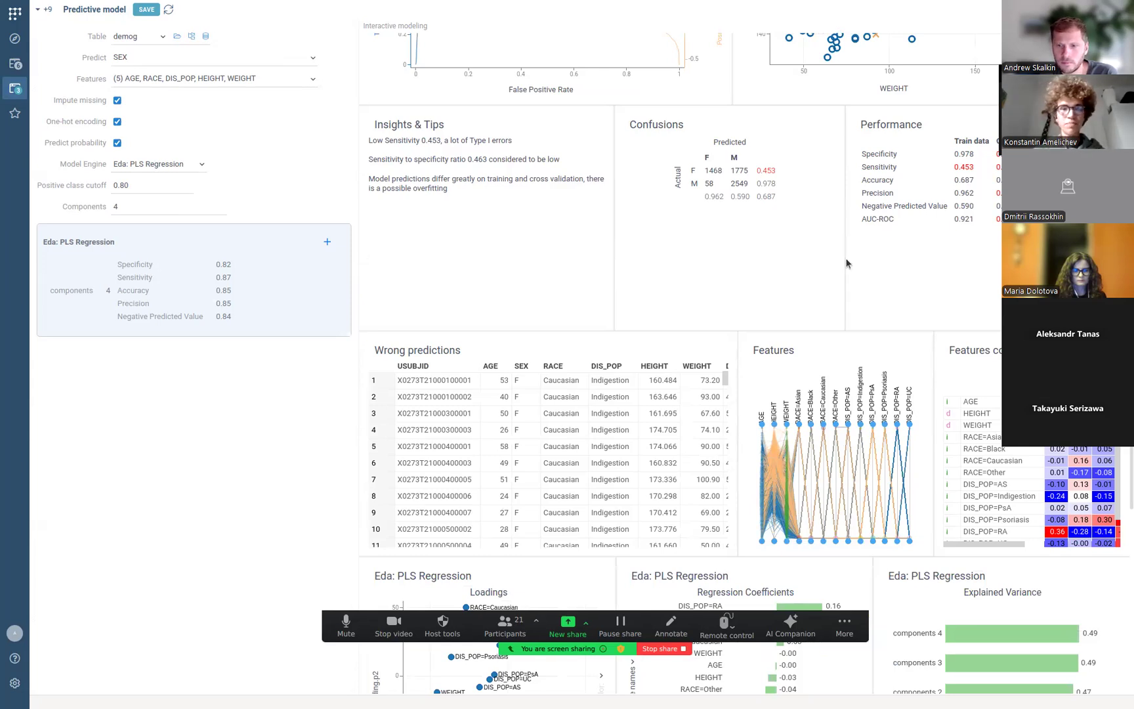
pyautogui.scroll(3, 846, 263)
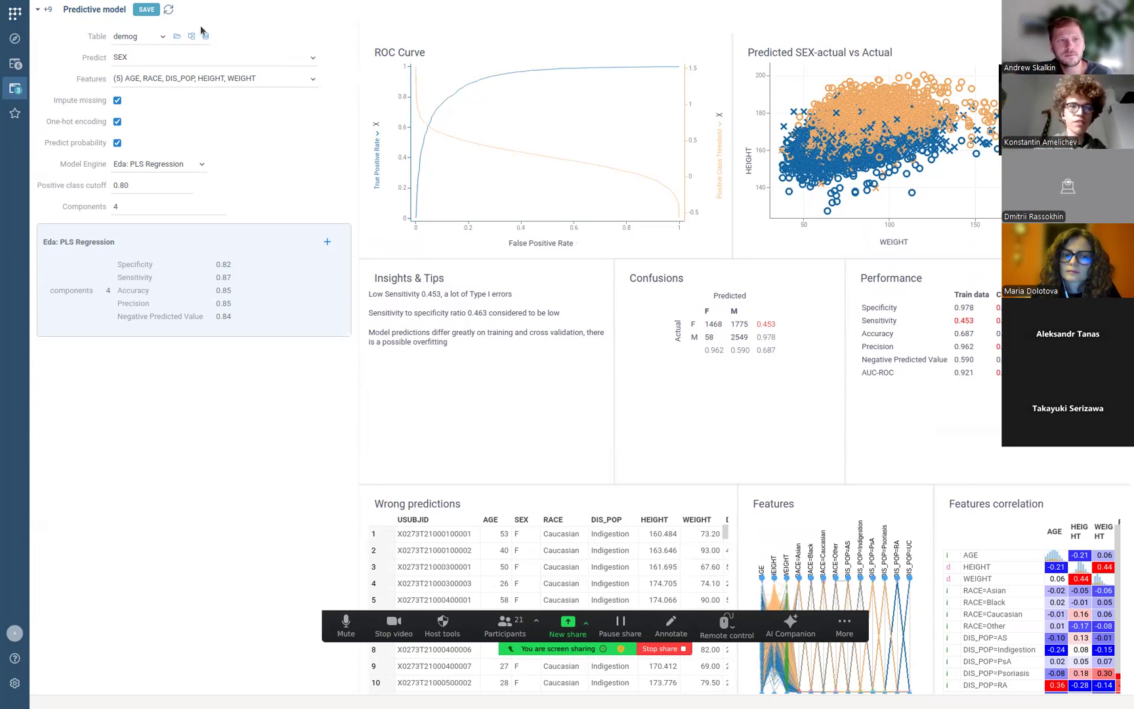
# Save the SEX prediction model under its default name 'Predict SEX by AGE, HEIGHT, WEIG…'.
pyautogui.click(149, 9)
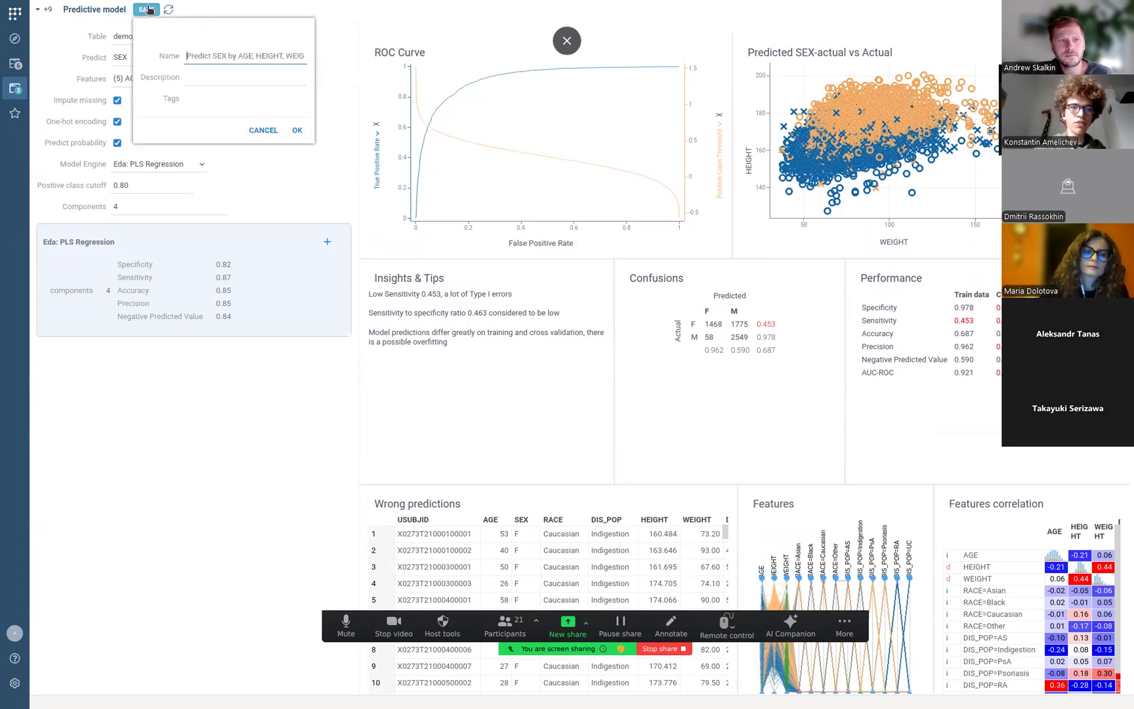
pyautogui.moveTo(221, 44); pyautogui.dragTo(235, 65)
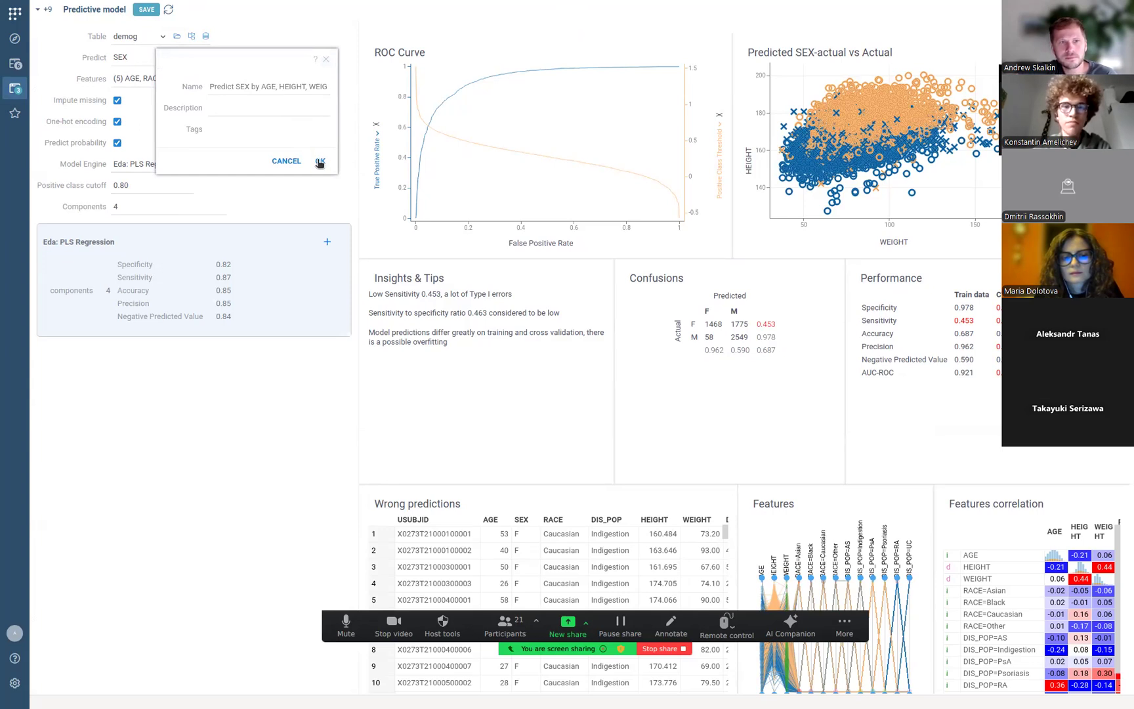
pyautogui.click(320, 161)
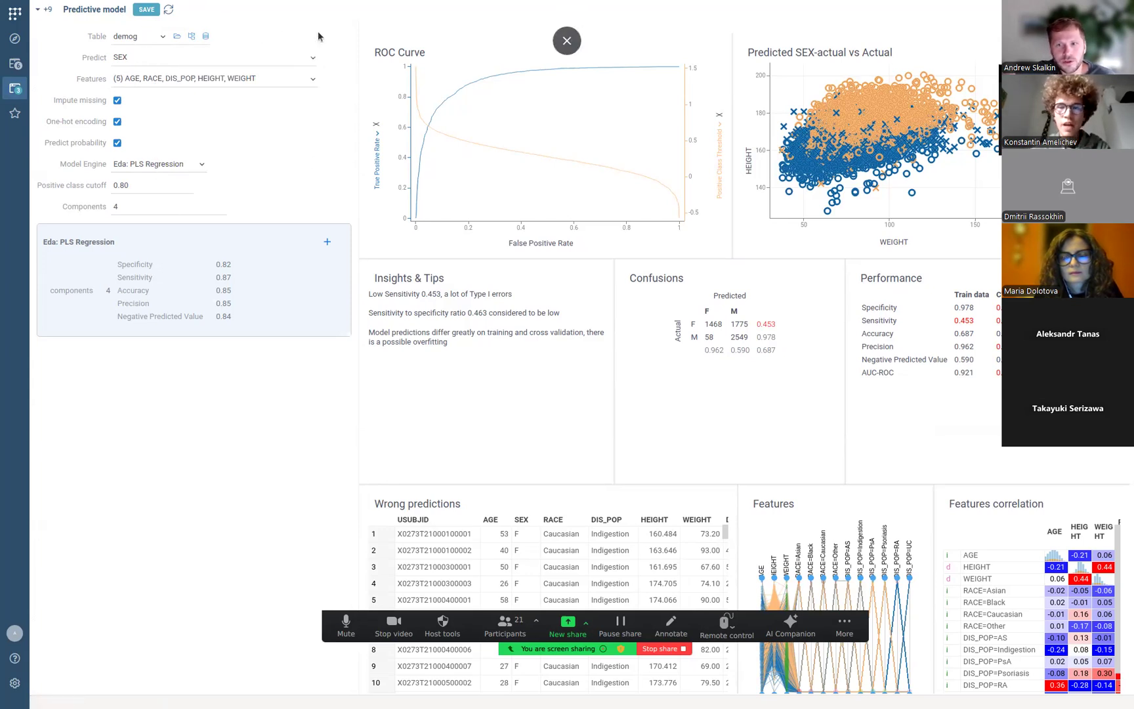
# Open the Platform > Predictive models list in Browse.
pyautogui.click(16, 40)
pyautogui.scroll(-10, 92, 394)
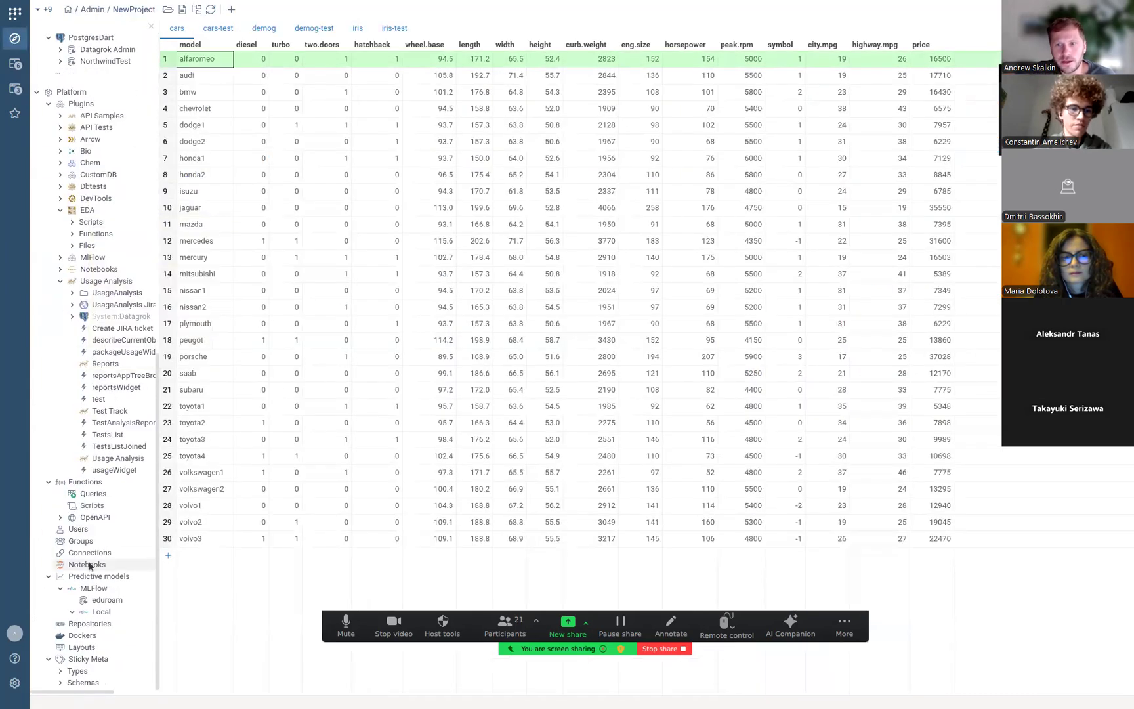
pyautogui.click(94, 578)
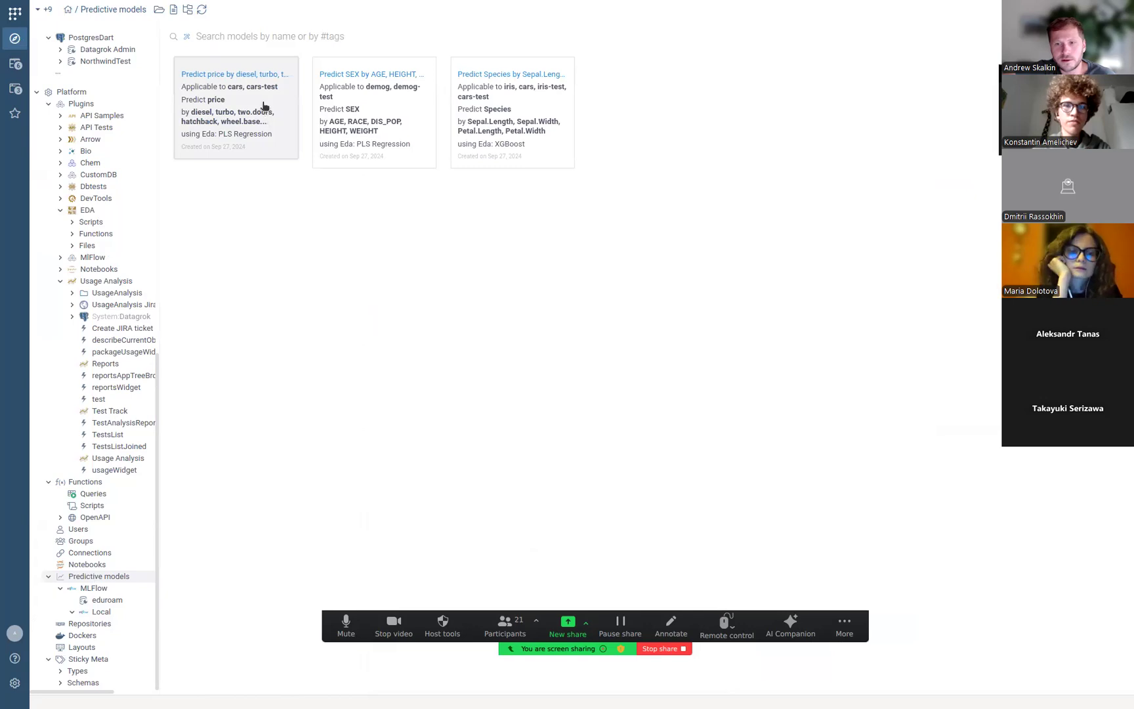
# Show the iris Species model's details in a widened context panel and scroll through them.
pyautogui.click(465, 79)
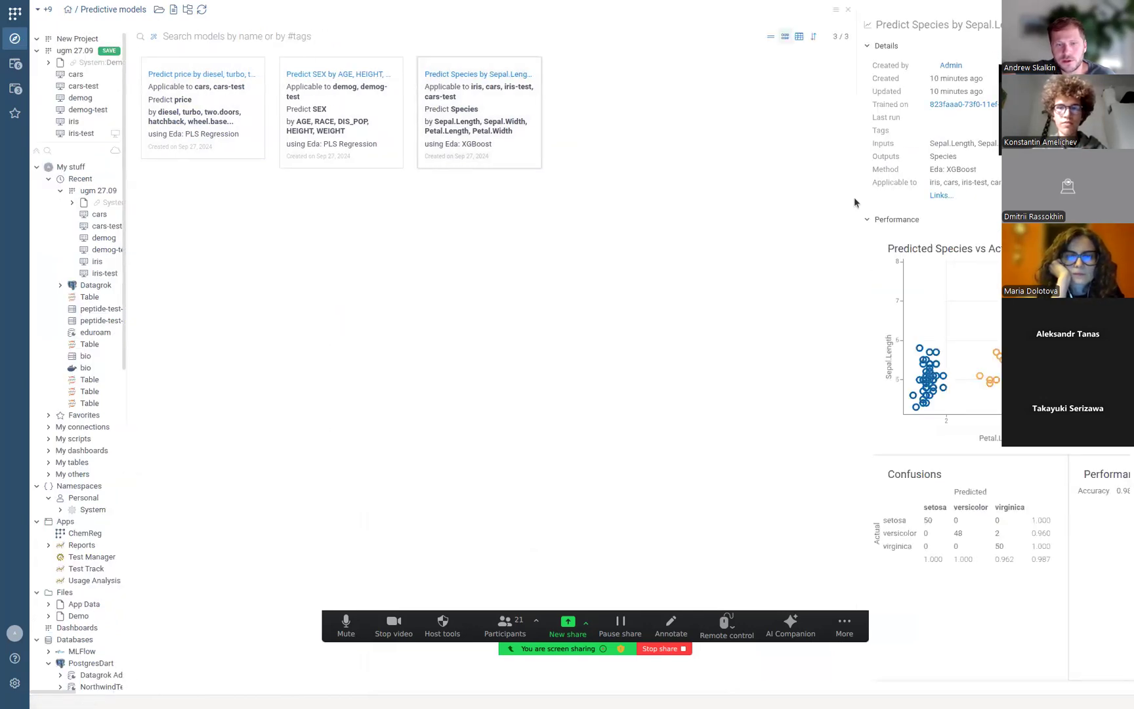
pyautogui.moveTo(855, 202); pyautogui.dragTo(788, 206)
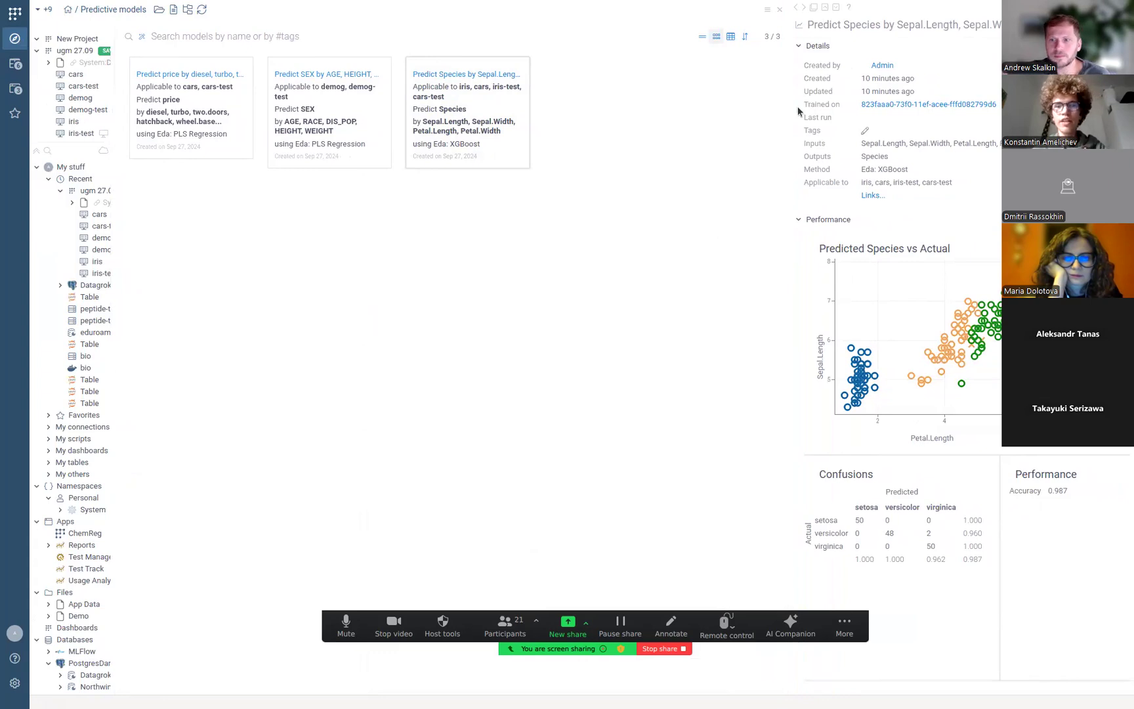
pyautogui.scroll(-5, 809, 334)
pyautogui.scroll(-2, 809, 334)
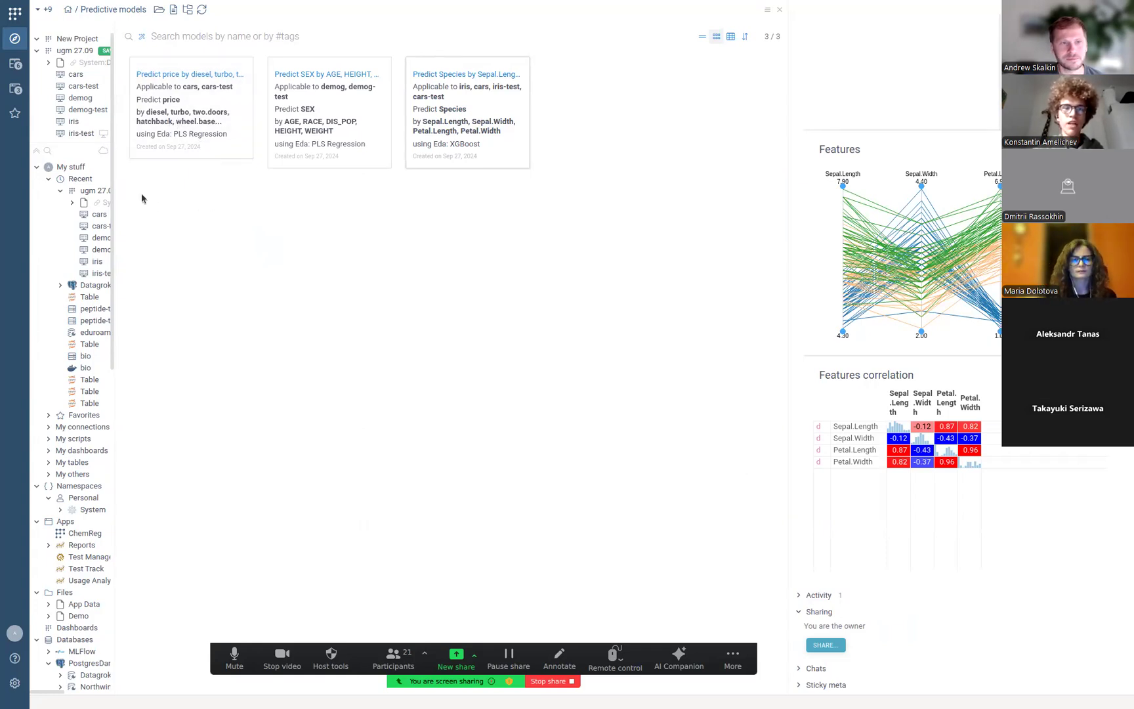
# Switch to the cars-test table and expand its Models section showing the price and Species models.
pyautogui.click(16, 73)
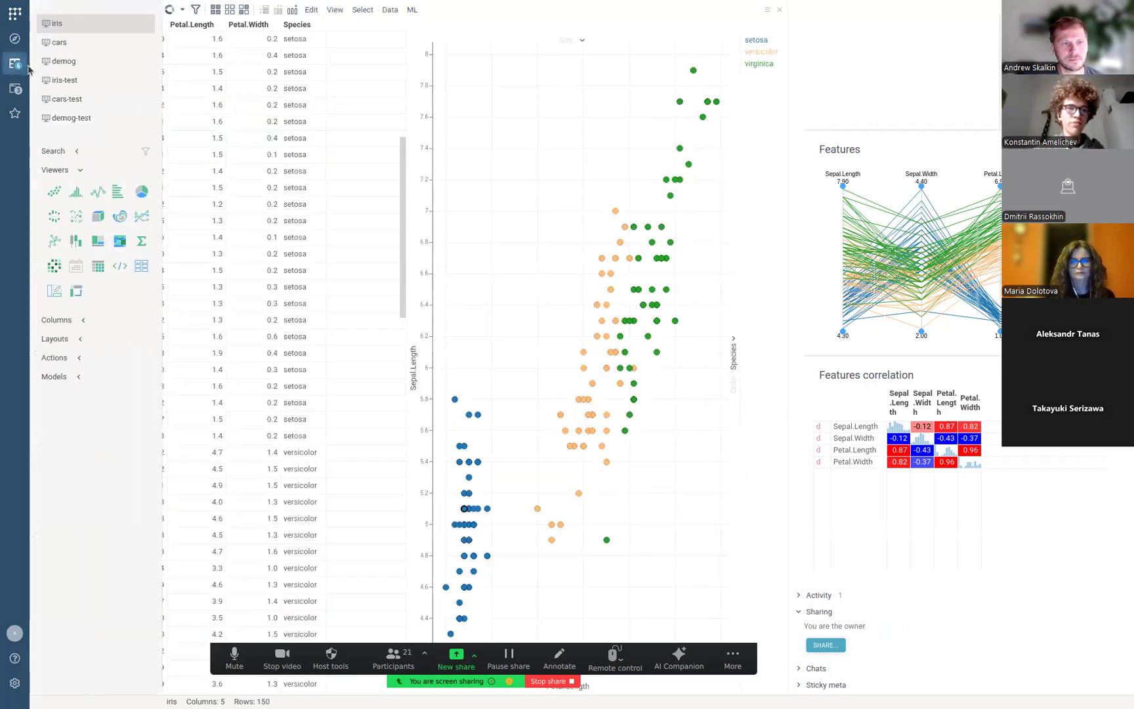
pyautogui.click(69, 100)
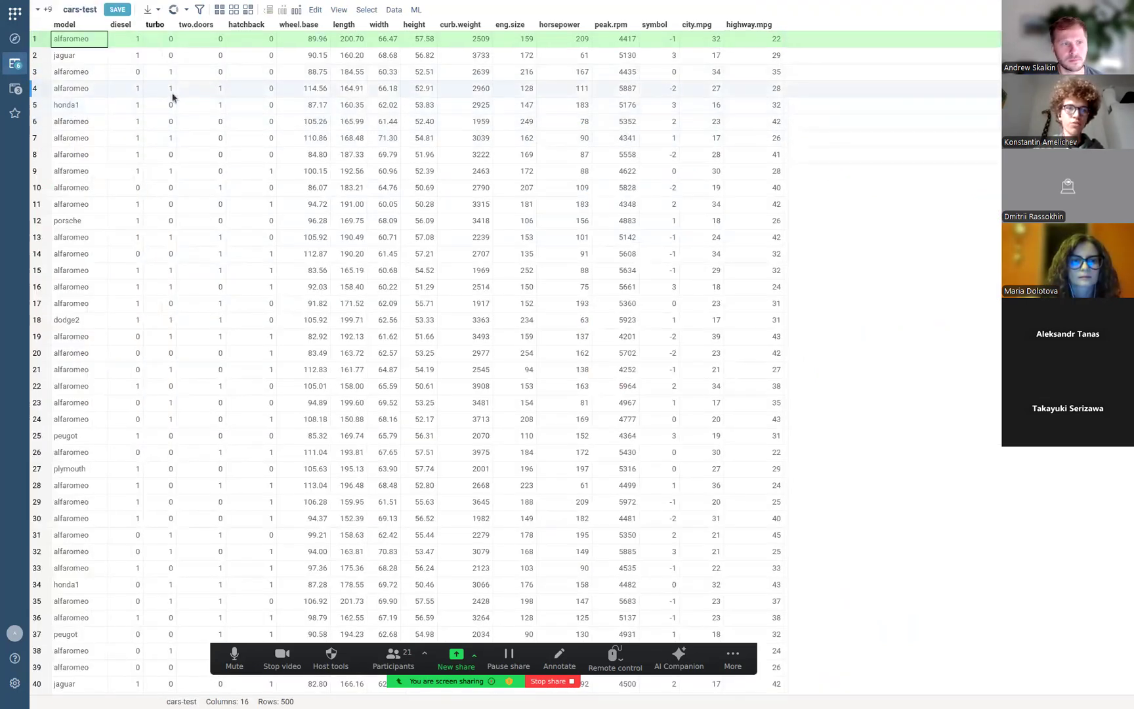
pyautogui.moveTo(54, 70)
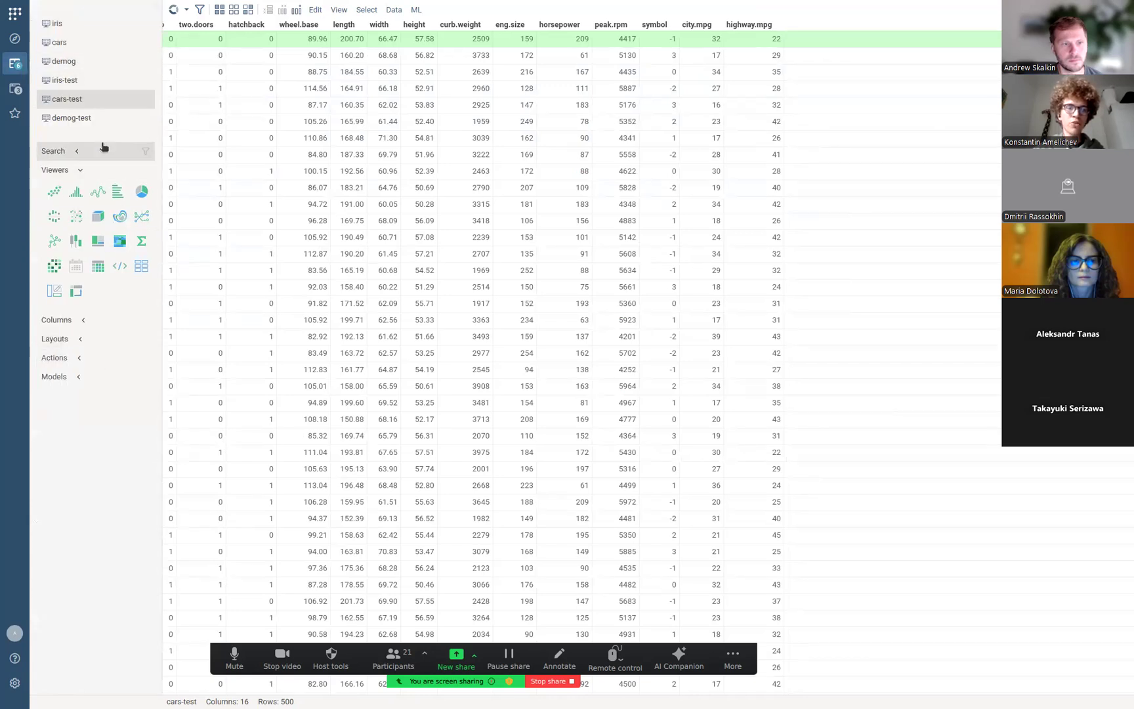
pyautogui.click(79, 376)
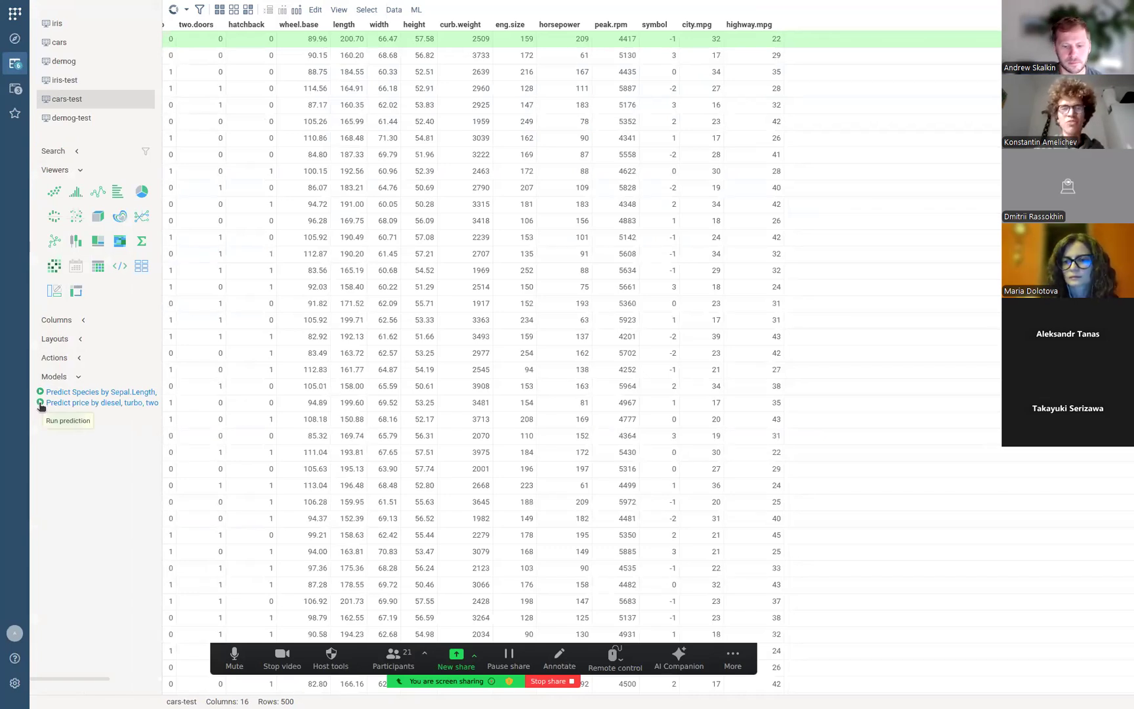
# Apply the price model to cars-test with the default input mapping, adding a predicted price column.
pyautogui.click(40, 404)
pyautogui.moveTo(120, 394); pyautogui.dragTo(139, 322)
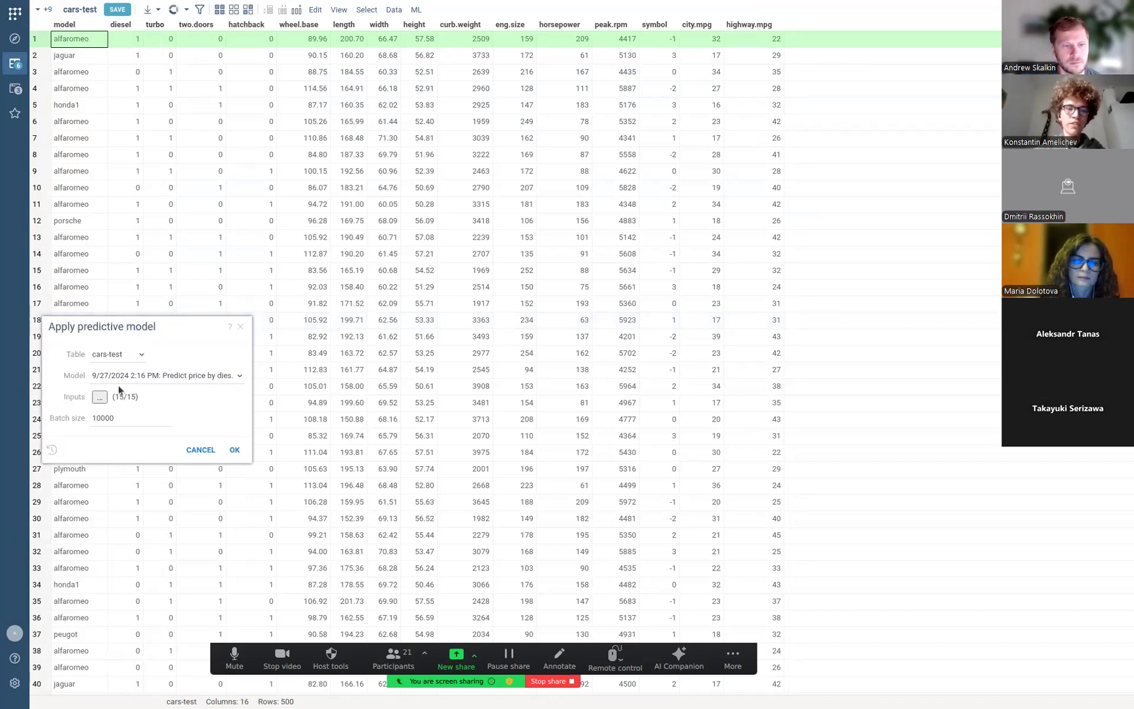
pyautogui.click(99, 397)
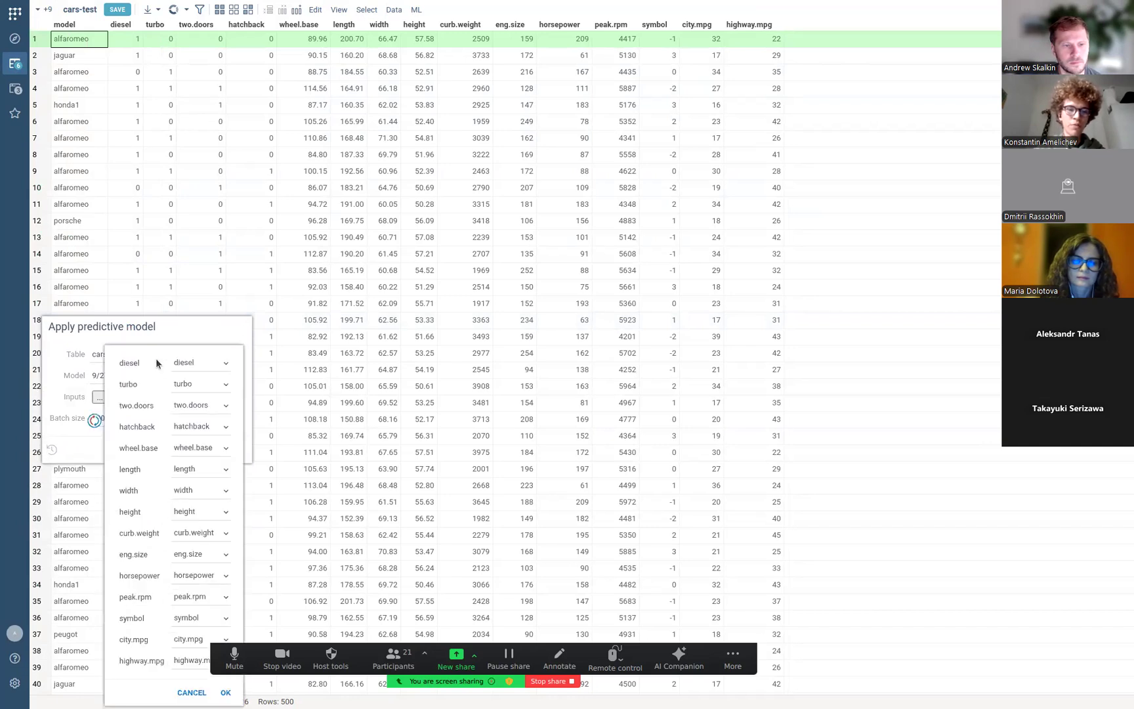
pyautogui.click(77, 397)
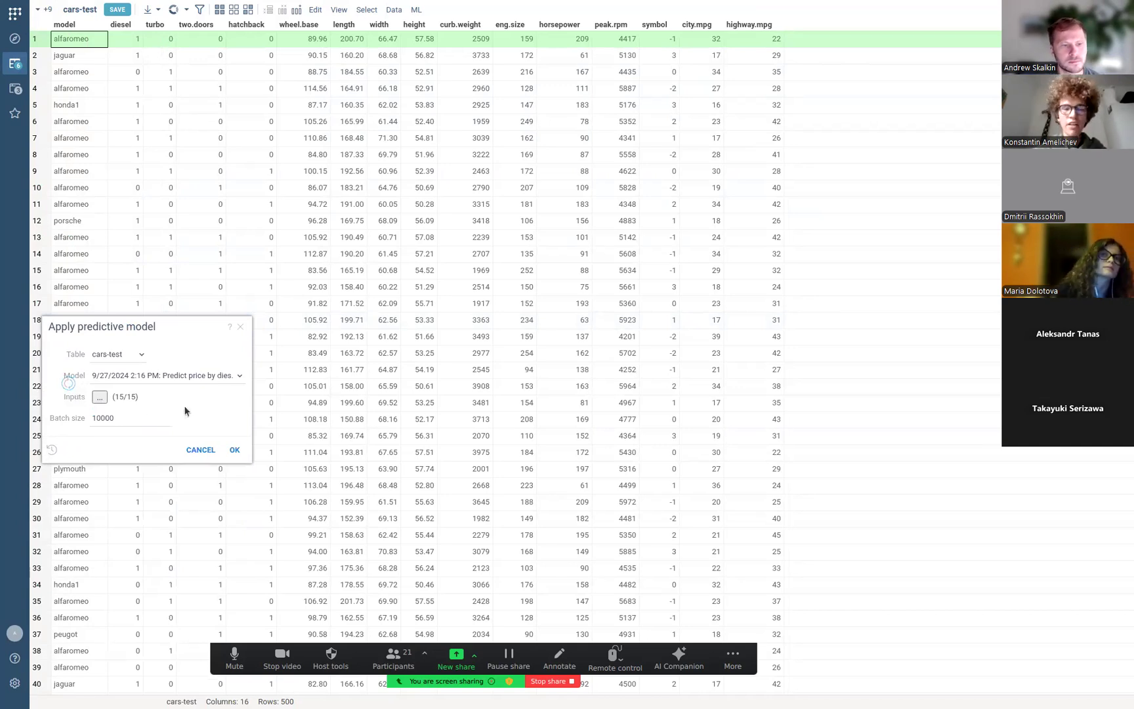
pyautogui.click(235, 450)
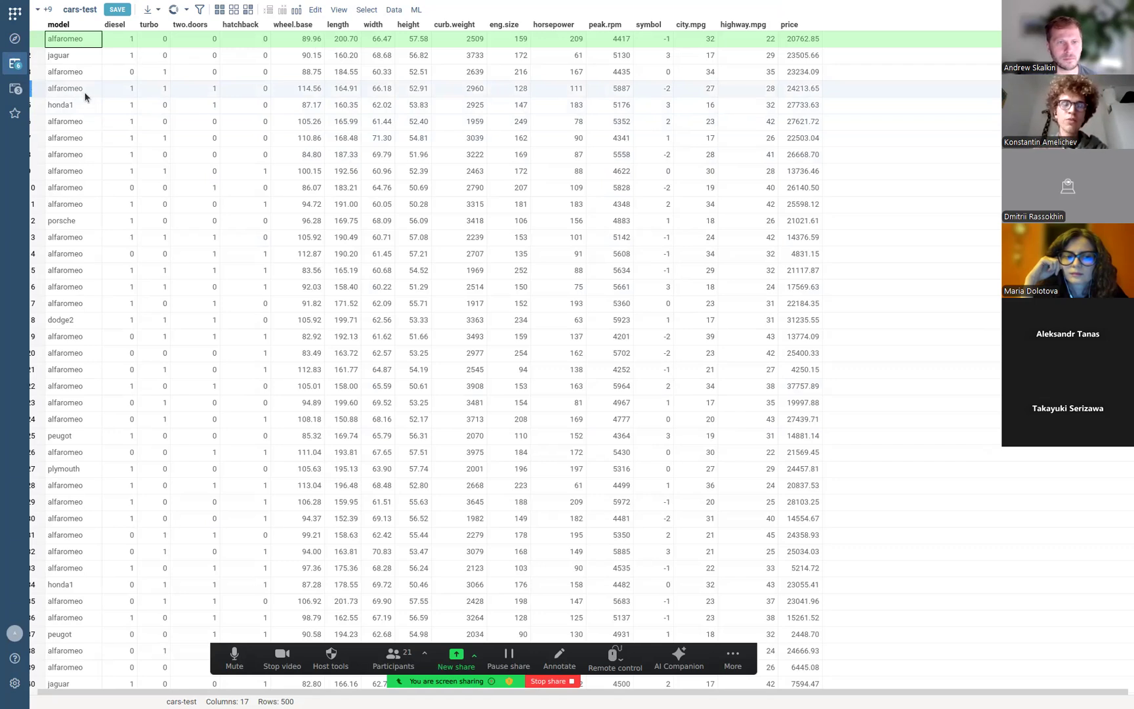
pyautogui.click(15, 88)
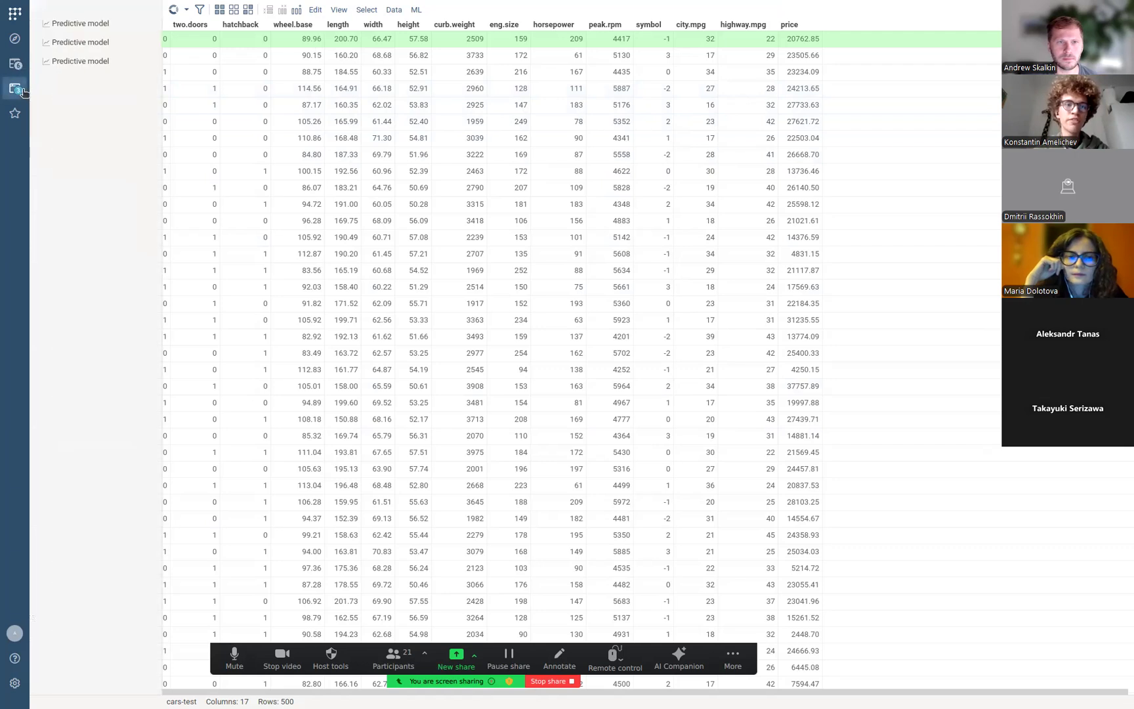
pyautogui.click(79, 60)
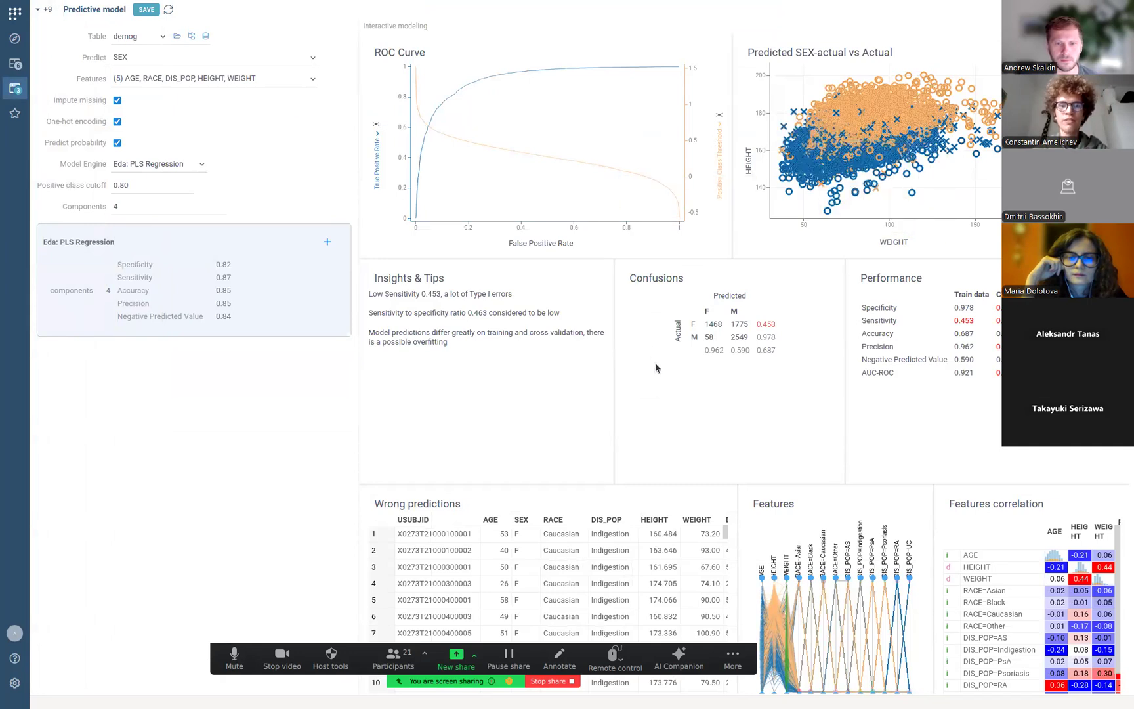
pyautogui.scroll(-1, 655, 365)
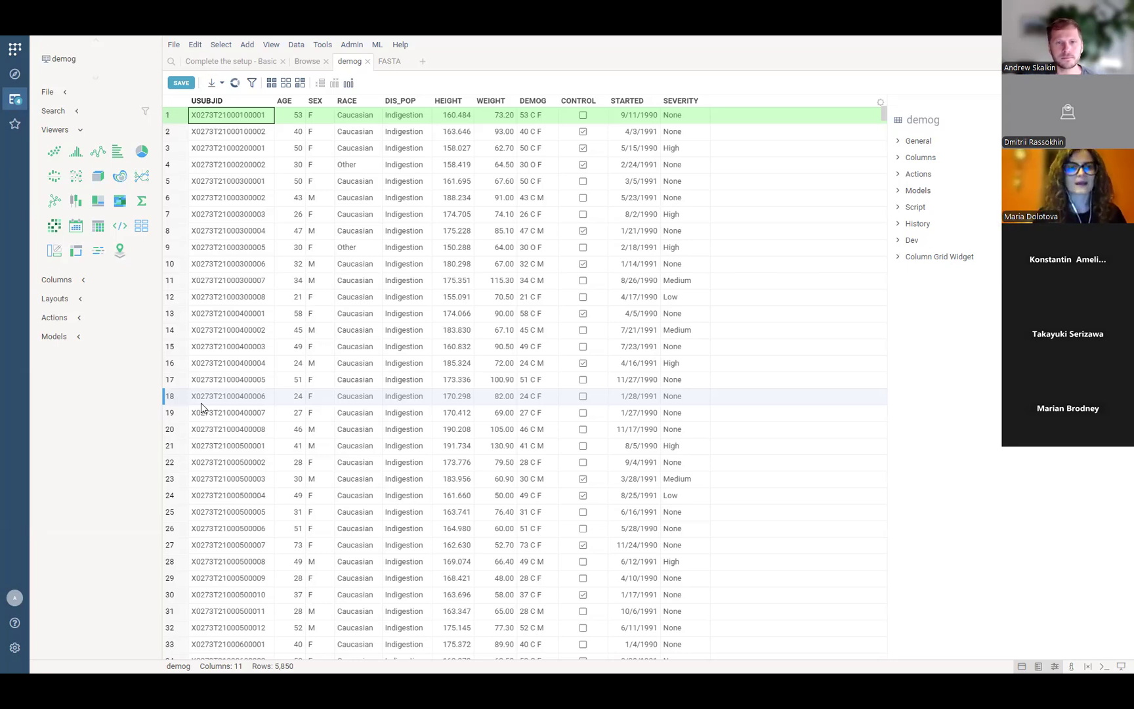
# Open Edit > Add New Column for demog, enlarge and reposition the dialog, and focus the expression box.
pyautogui.click(195, 47)
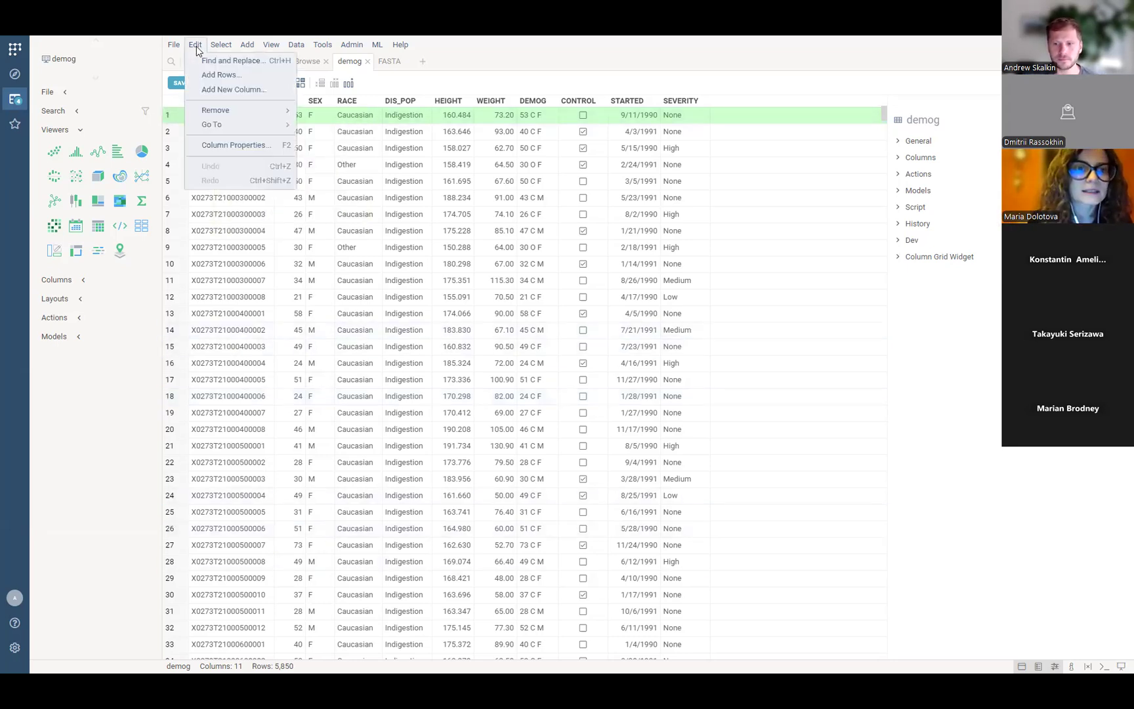
pyautogui.click(213, 92)
pyautogui.moveTo(262, 86); pyautogui.dragTo(228, 87)
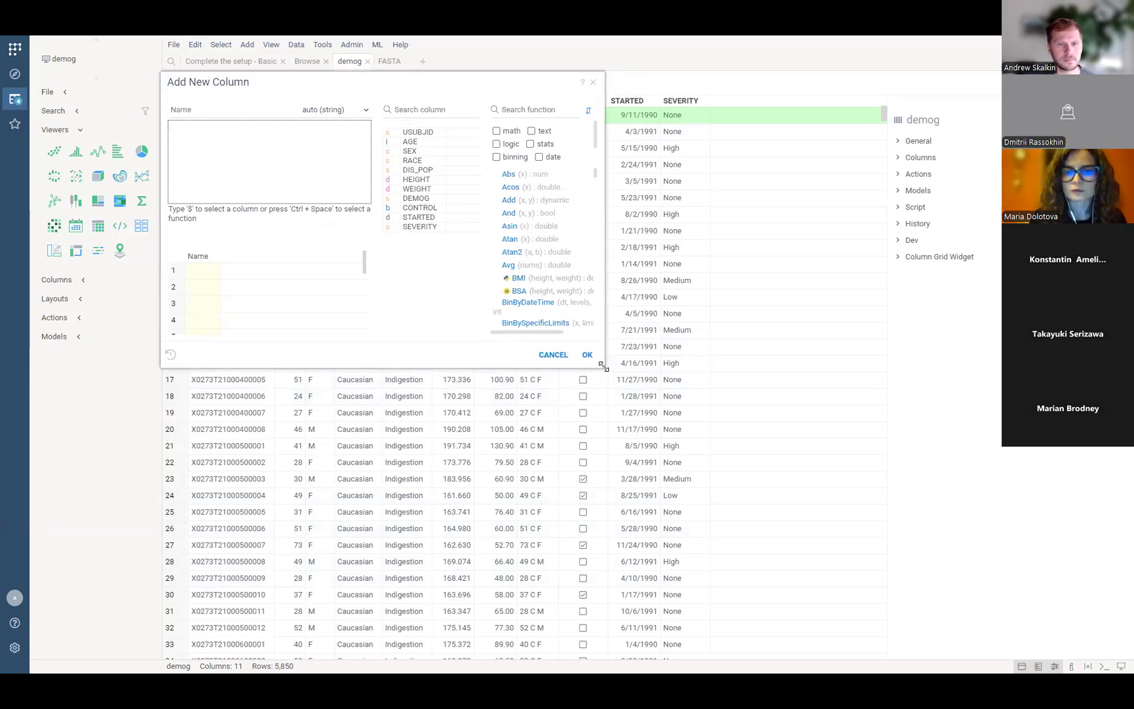
pyautogui.moveTo(602, 366); pyautogui.dragTo(837, 552)
pyautogui.click(195, 44)
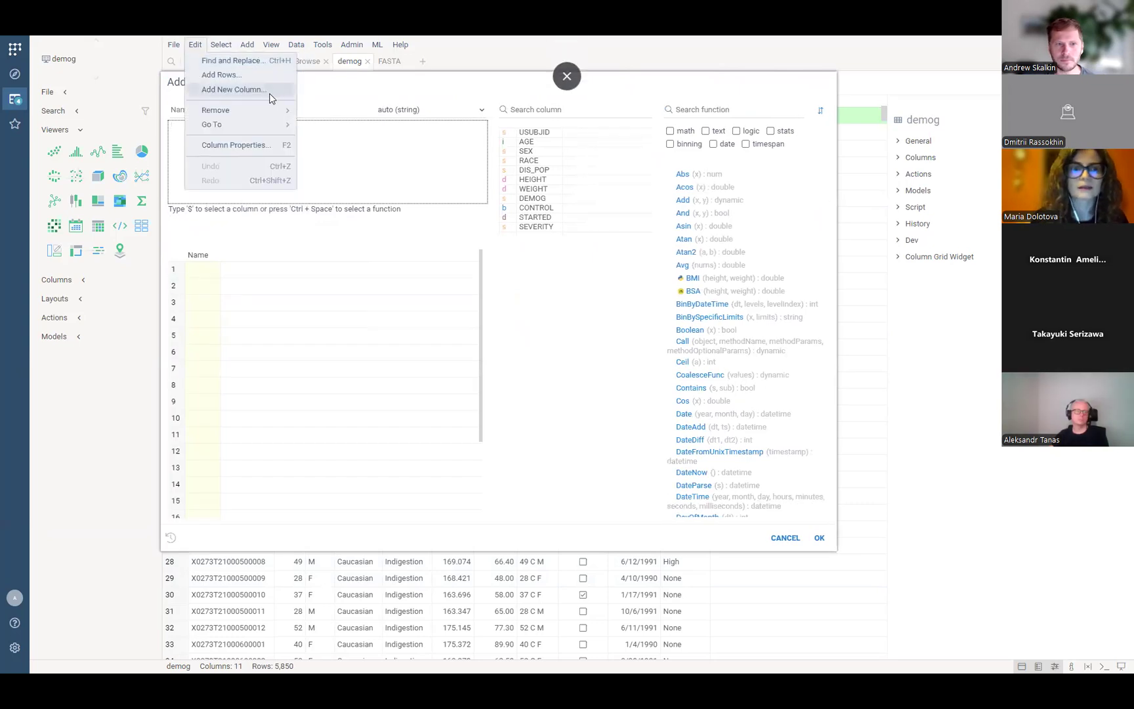
pyautogui.moveTo(360, 91); pyautogui.dragTo(351, 126)
pyautogui.click(350, 190)
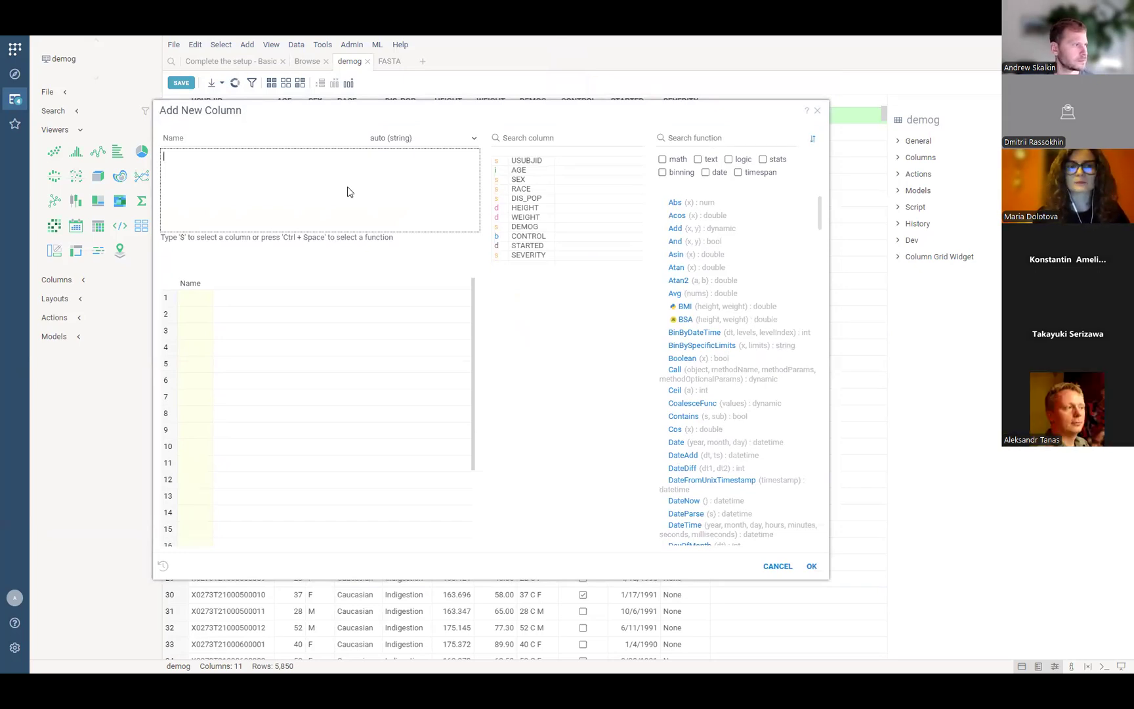
# Enter the trial formula 1 + 2 +${AGE} +Round(${WEIGHT}) via autocomplete, then select it.
pyautogui.write('1 + ')
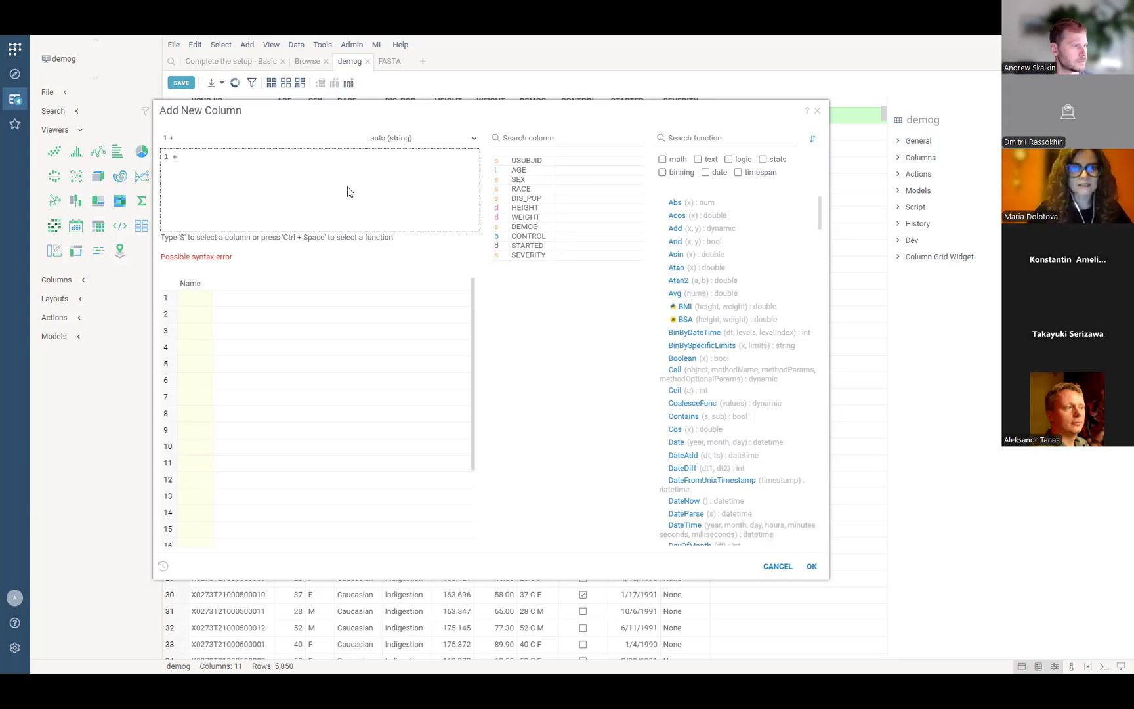
pyautogui.write('2')
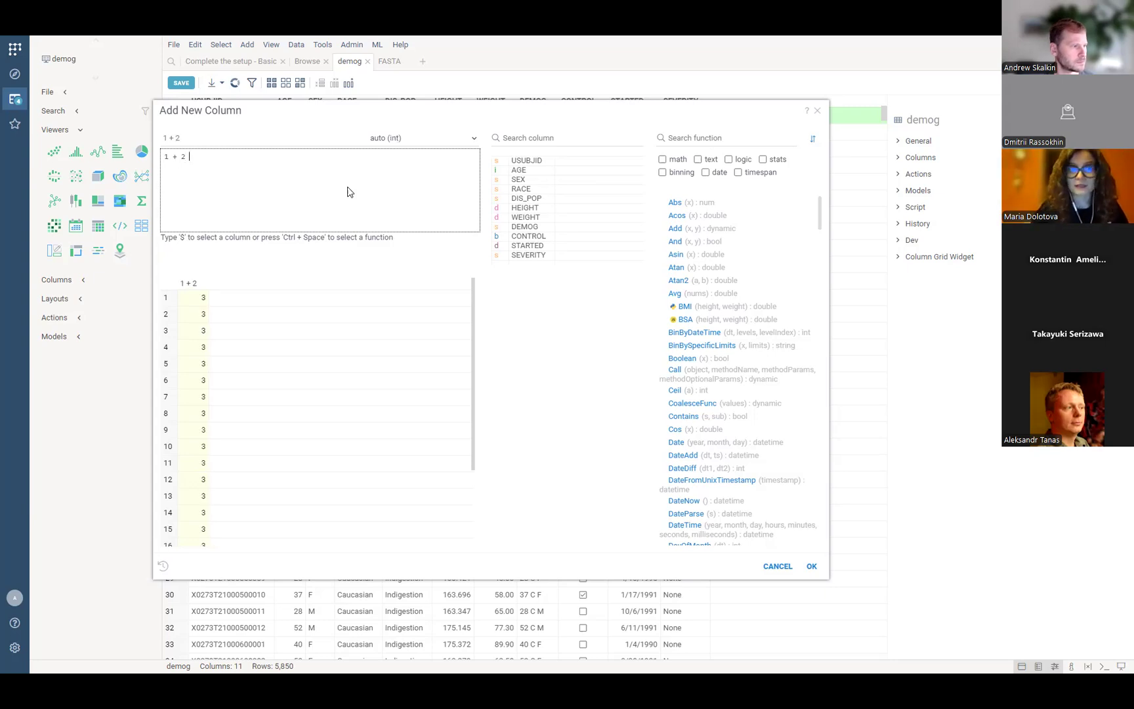
pyautogui.write('+$')
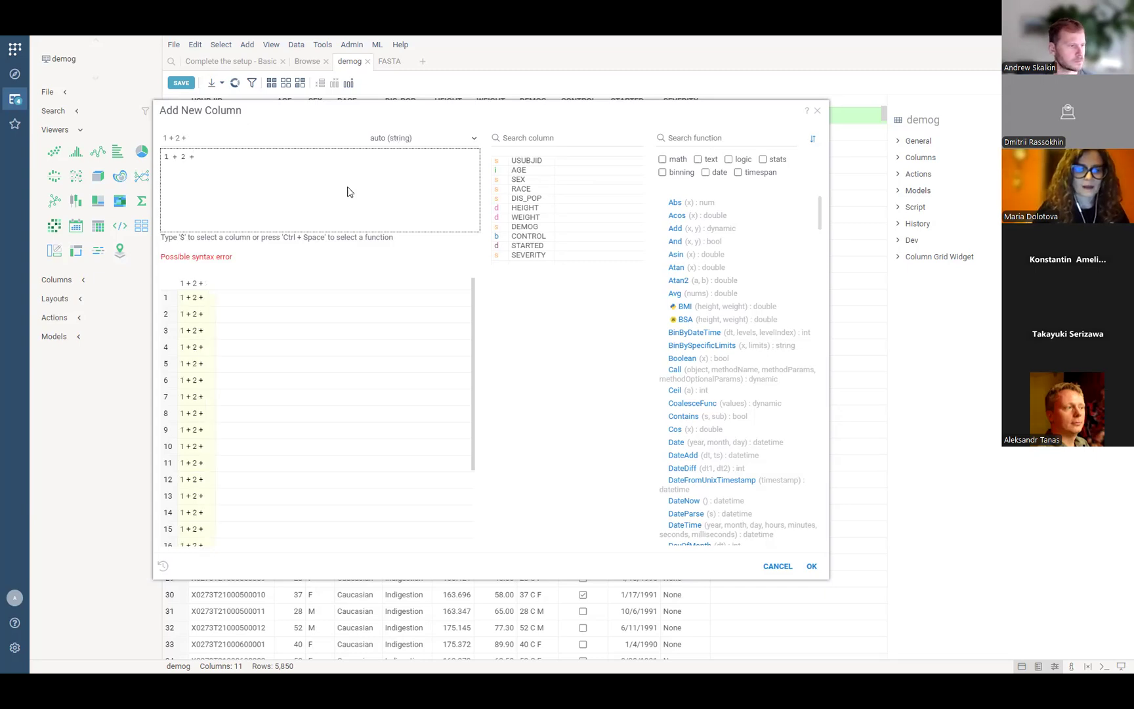
pyautogui.press('Down')
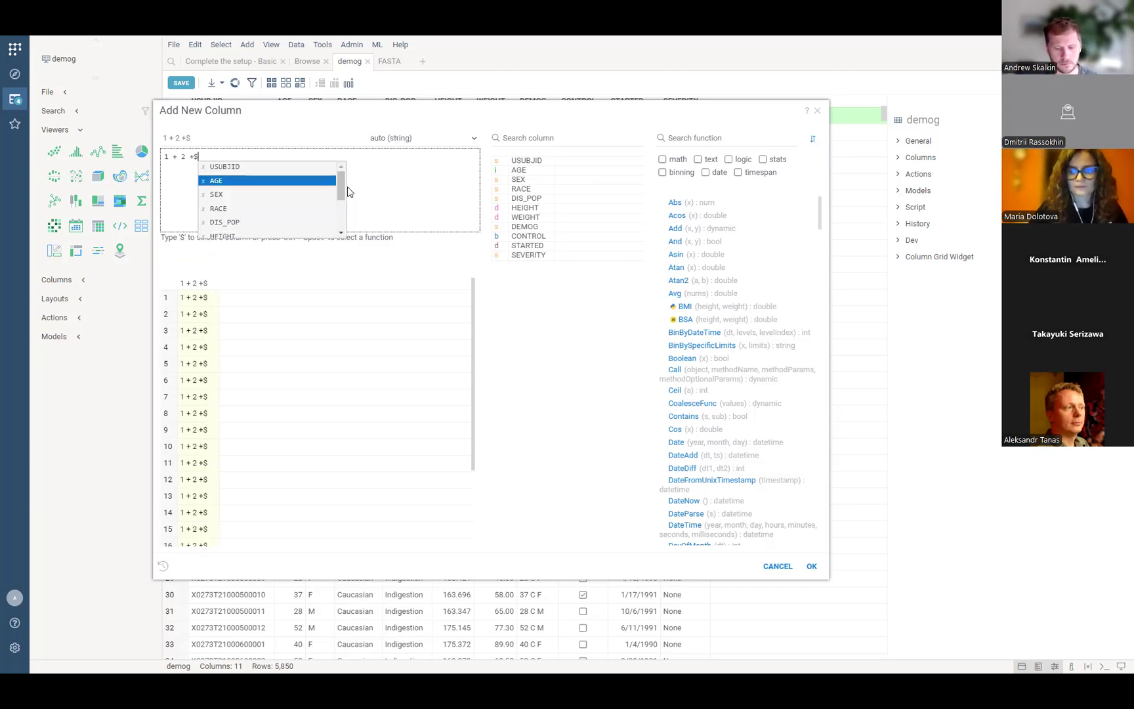
pyautogui.press('Return')
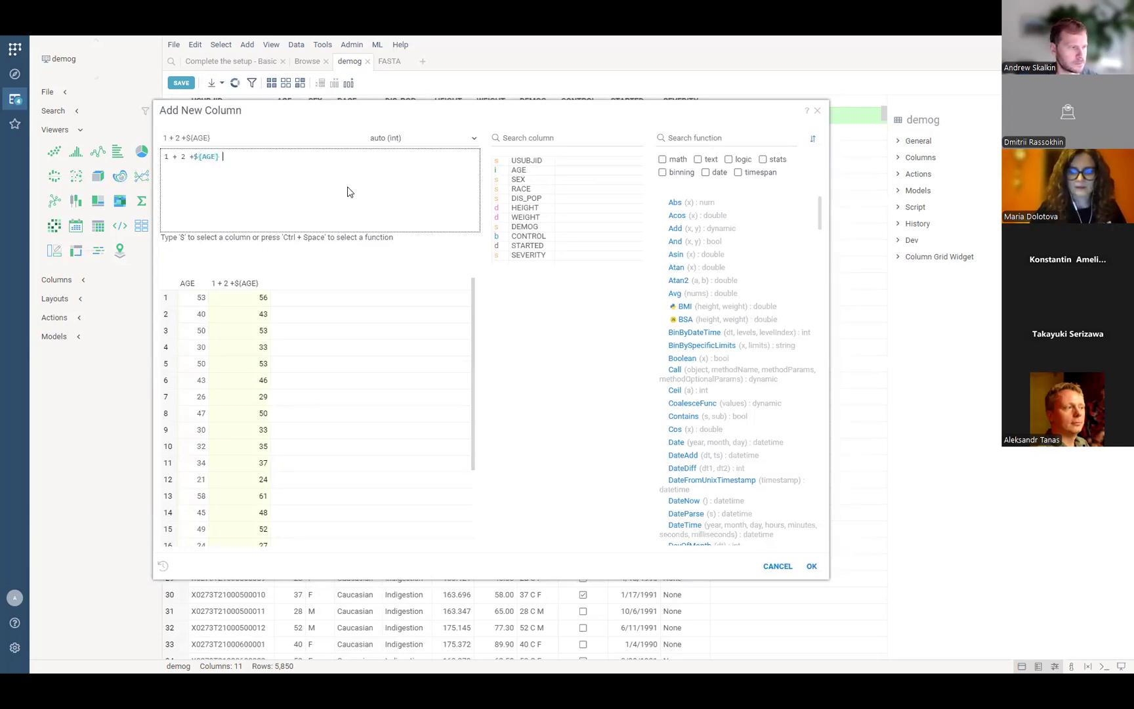
pyautogui.write('+')
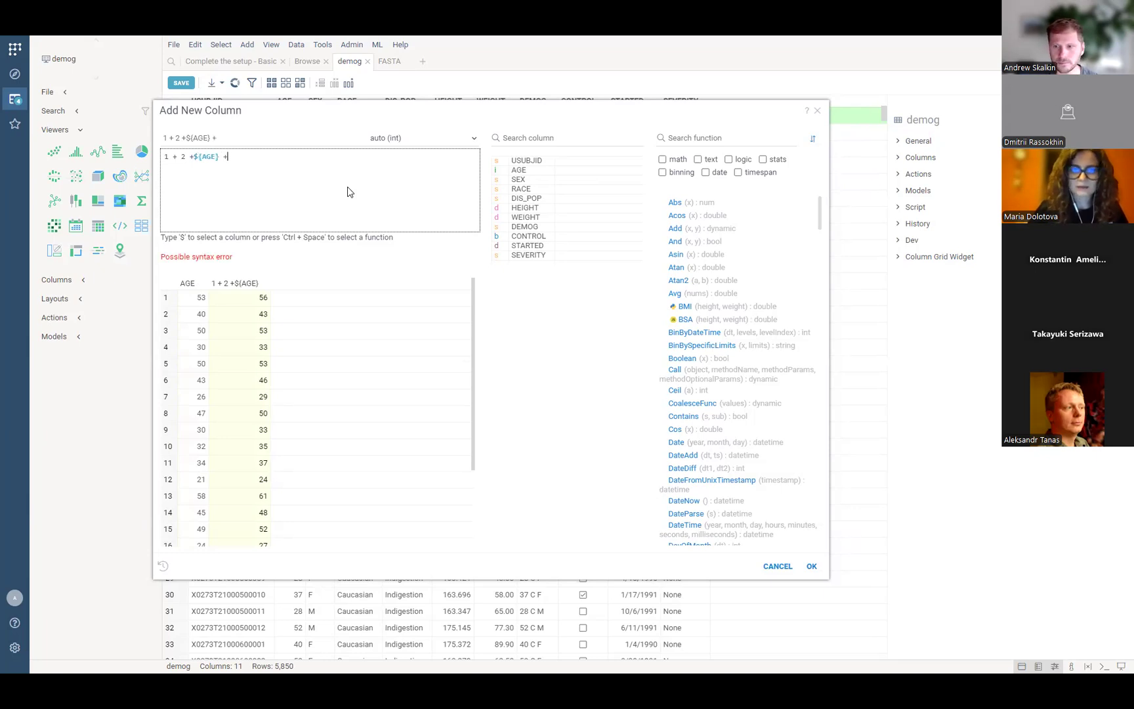
pyautogui.write('Ro')
pyautogui.press('Return')
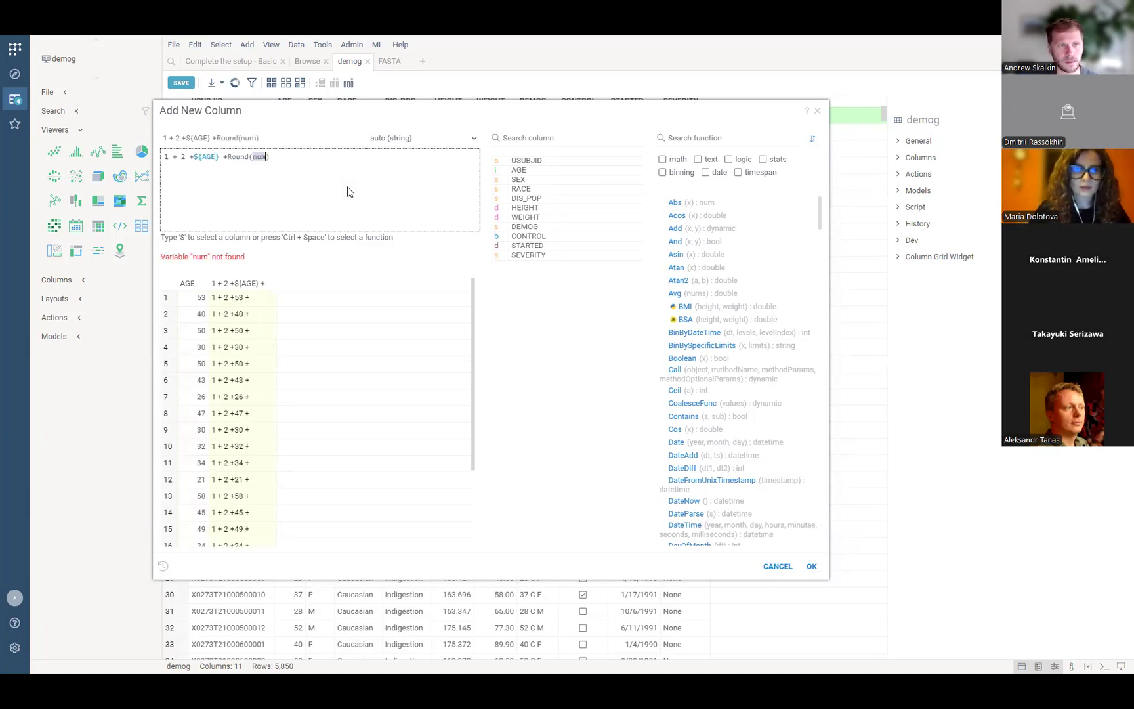
pyautogui.write('$we')
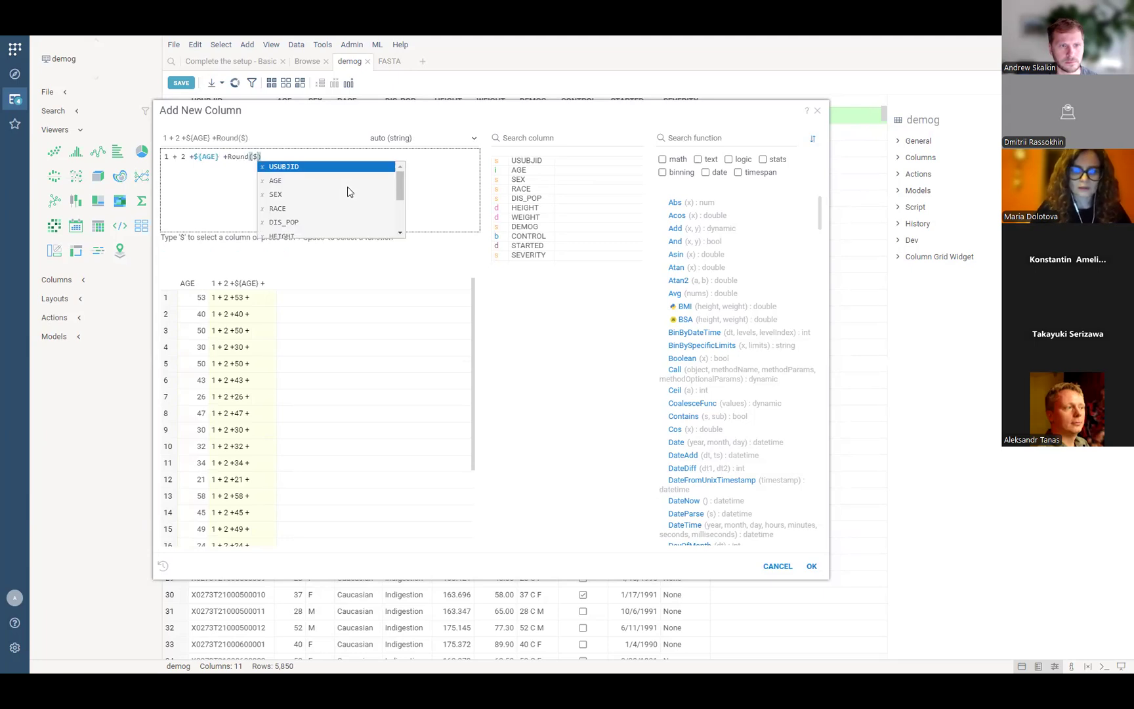
pyautogui.press('Return')
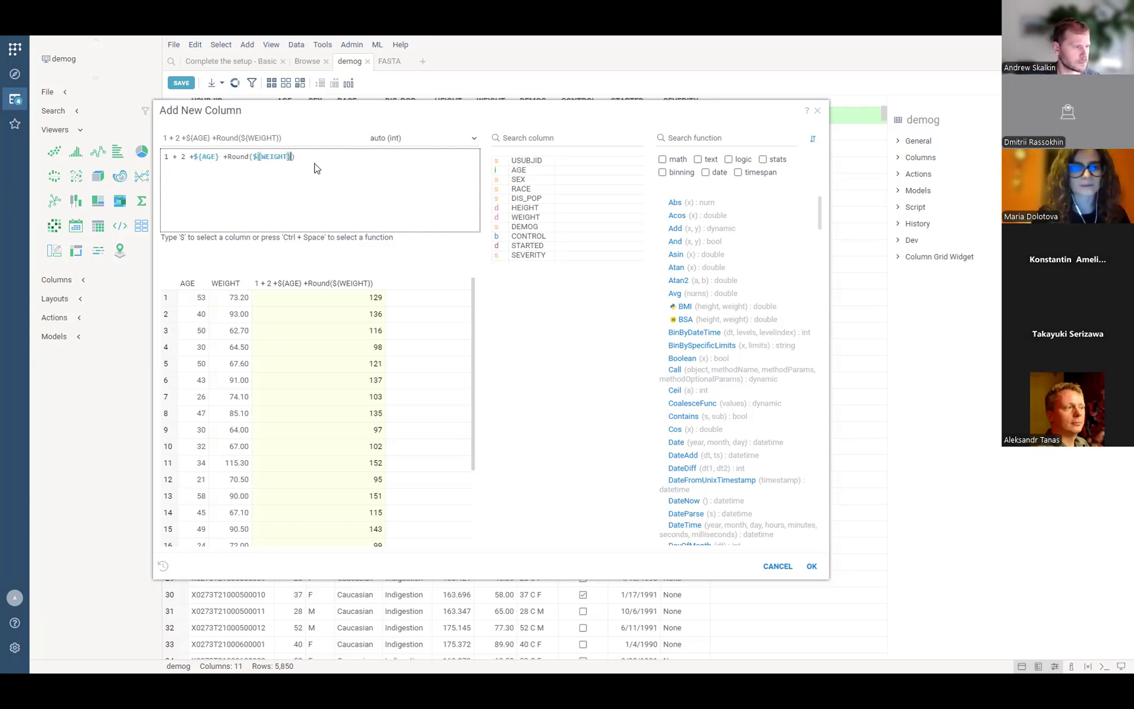
pyautogui.moveTo(317, 164); pyautogui.dragTo(164, 162)
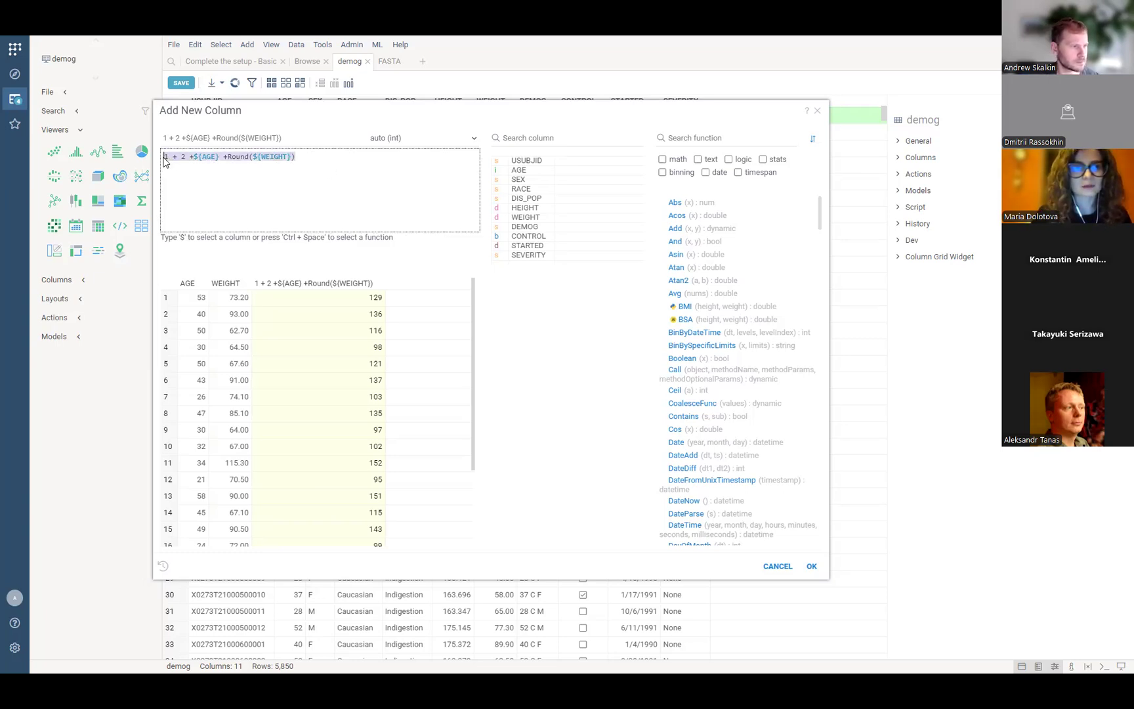
# Replace the trial formula with Admin:BSA from the function list, using ${HEIGHT} as its first argument.
pyautogui.press('BackSpace')
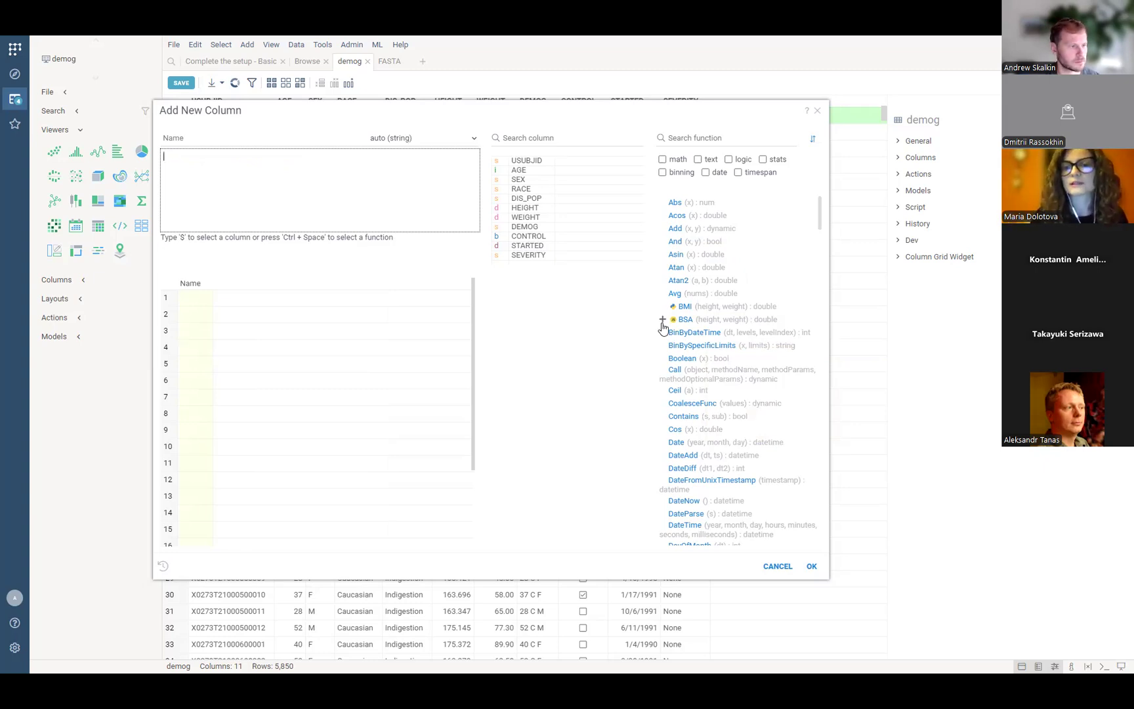
pyautogui.moveTo(687, 324)
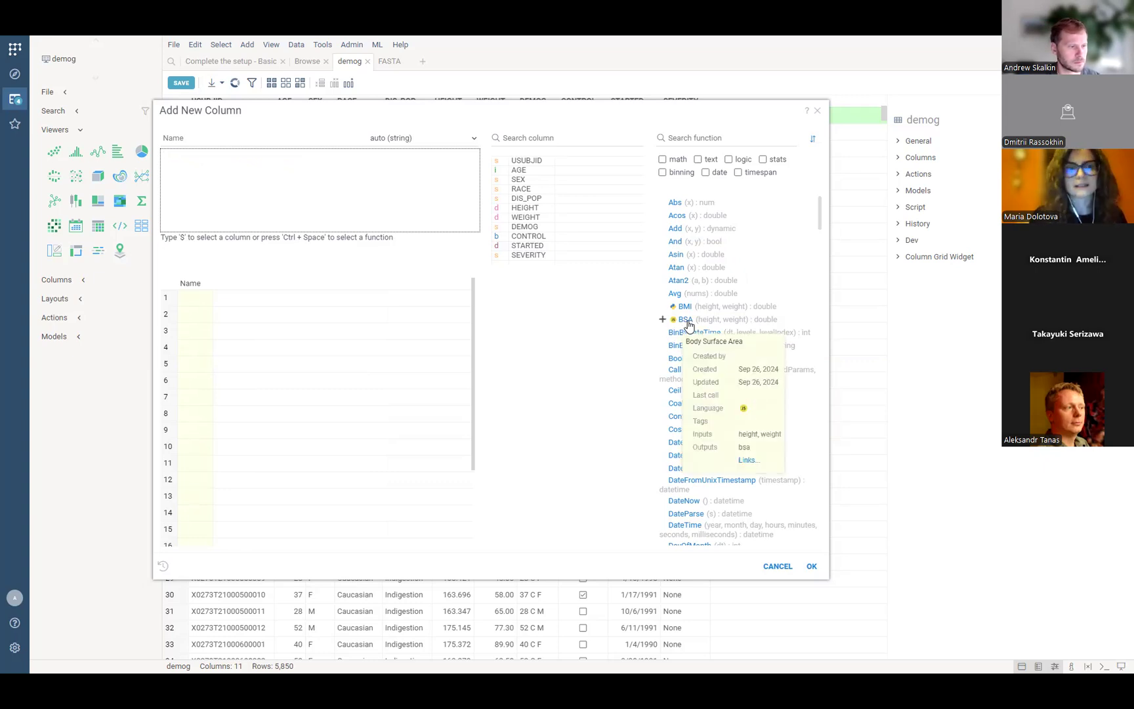
pyautogui.moveTo(687, 325); pyautogui.dragTo(286, 175)
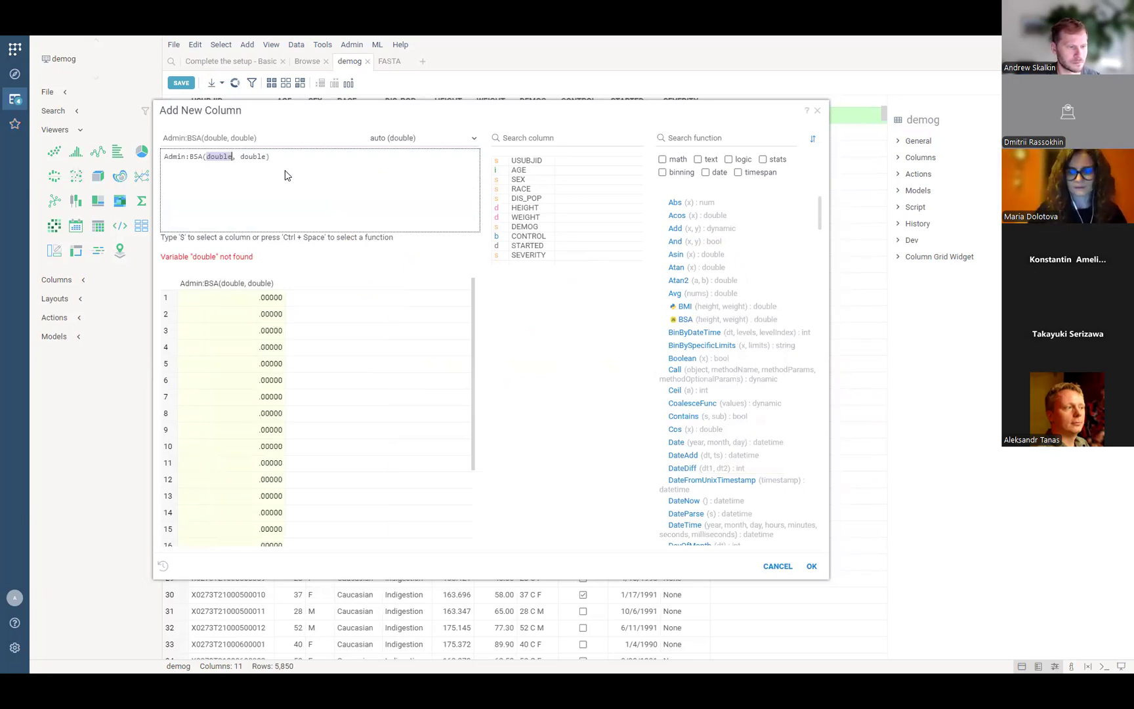
pyautogui.press('BackSpace')
pyautogui.write('$he')
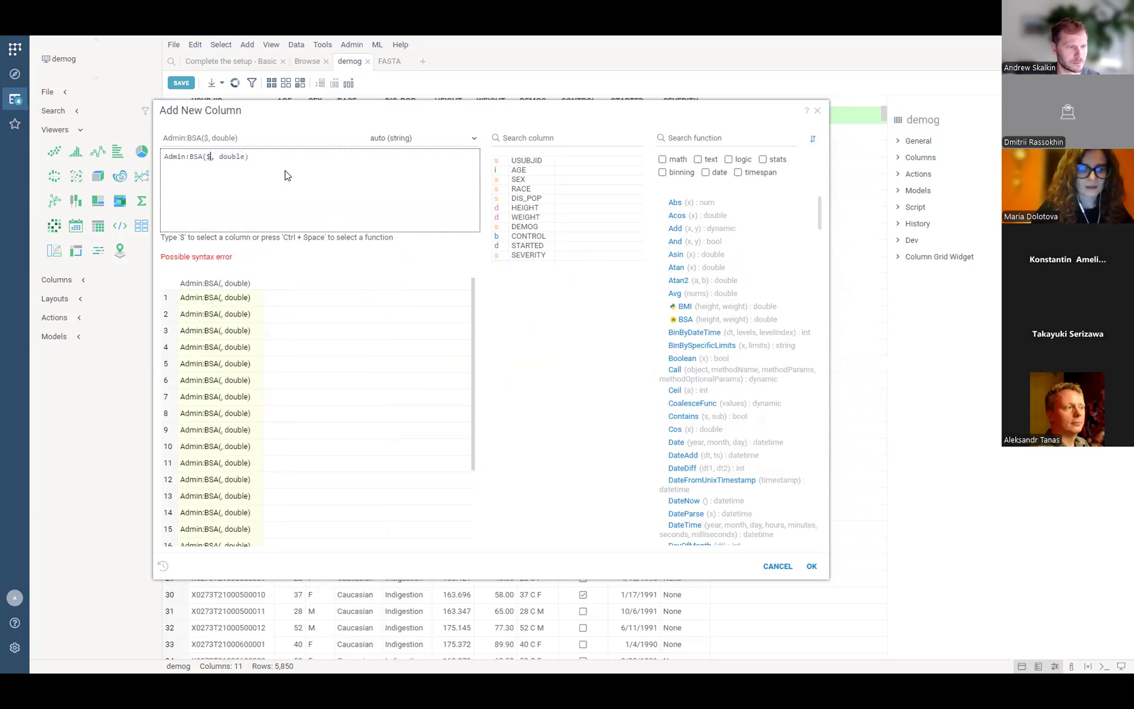
pyautogui.click(286, 169)
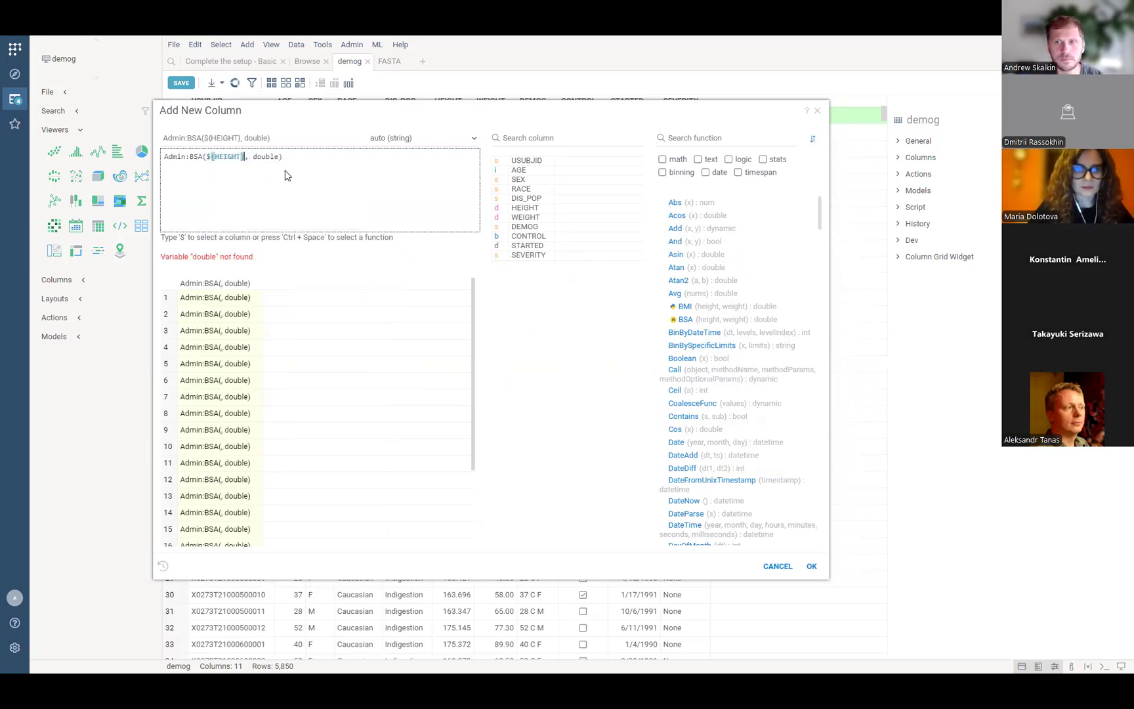
# Set BSA's second argument to ${WEIGHT} and append a plus sign at the formula's end.
pyautogui.press('Right')
pyautogui.press('Right')
pyautogui.press('Right')
pyautogui.press('Right')
pyautogui.press('Right')
pyautogui.press('Right')
pyautogui.press('Right')
pyautogui.press('Right')
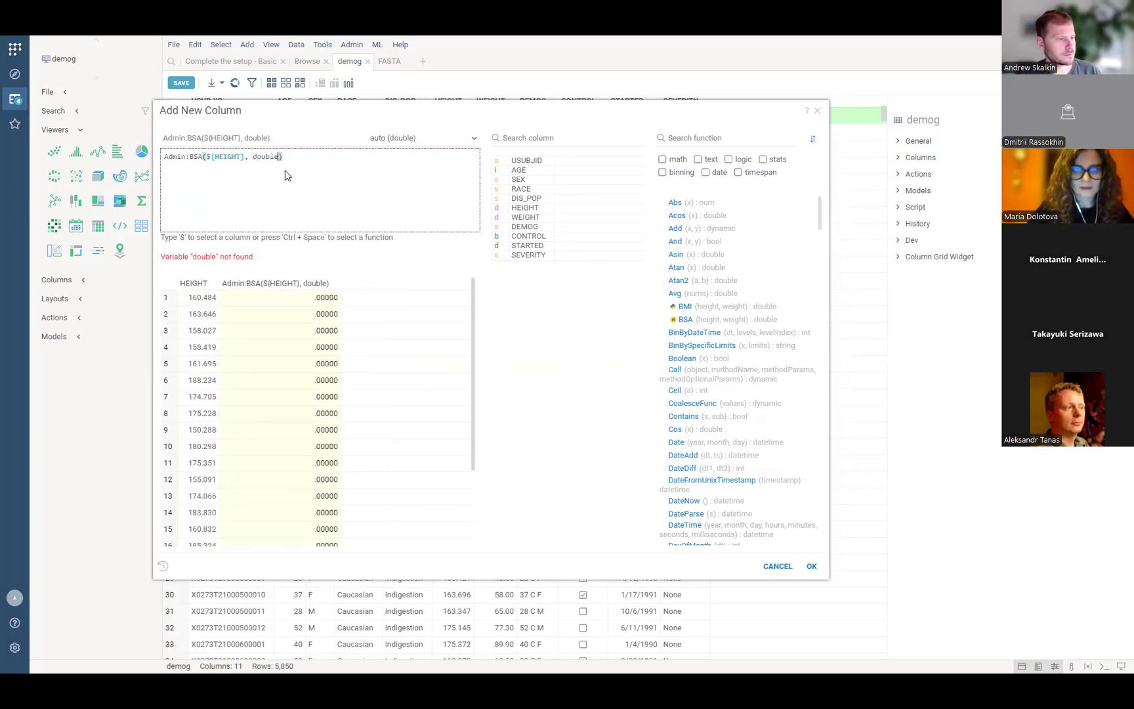
pyautogui.press('BackSpace')
pyautogui.press('BackSpace')
pyautogui.press('BackSpace')
pyautogui.press('BackSpace')
pyautogui.press('BackSpace')
pyautogui.press('BackSpace')
pyautogui.write('$')
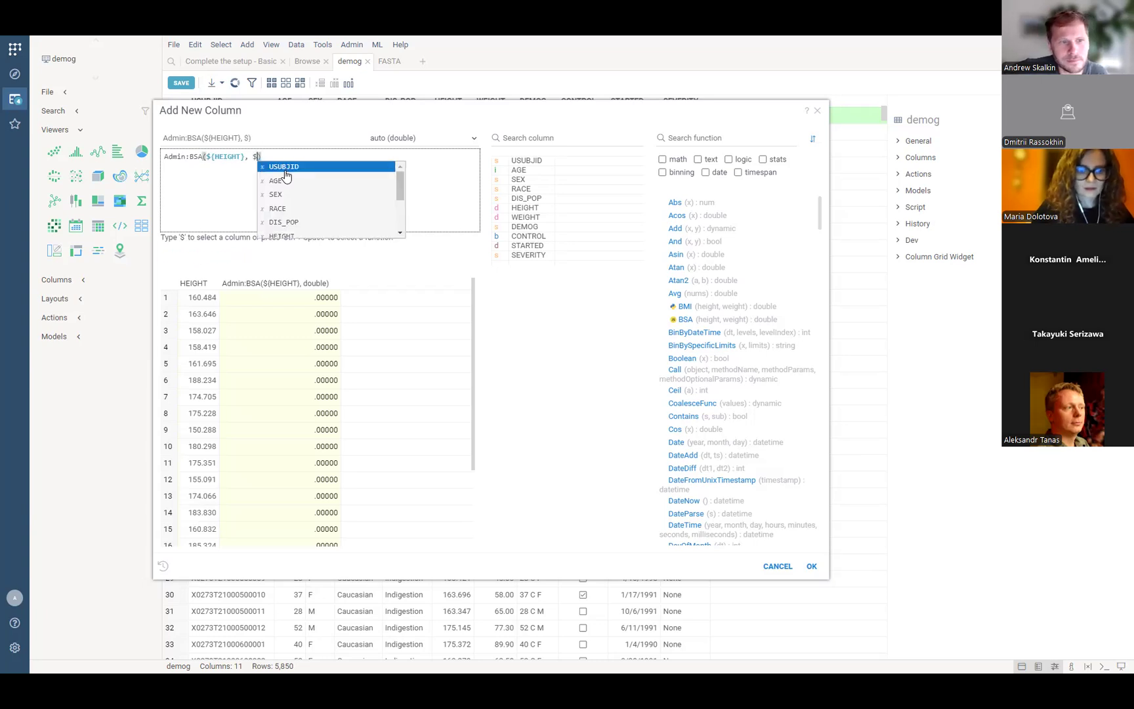
pyautogui.write('we')
pyautogui.press('Return')
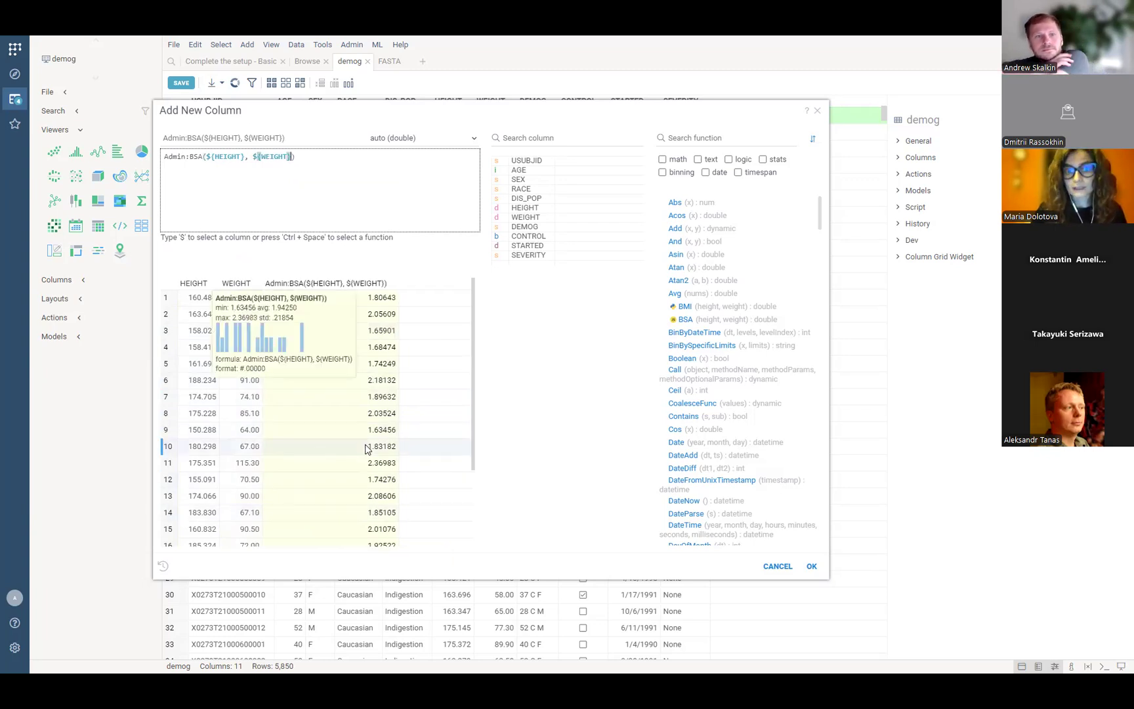
pyautogui.click(355, 165)
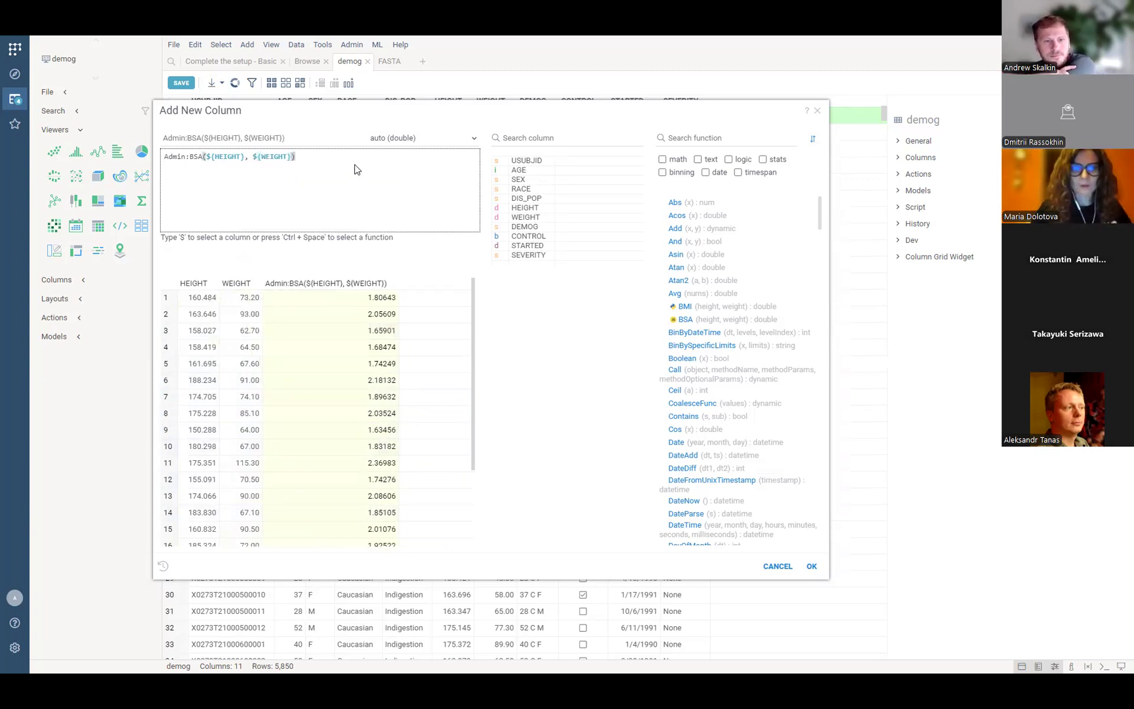
pyautogui.write('+')
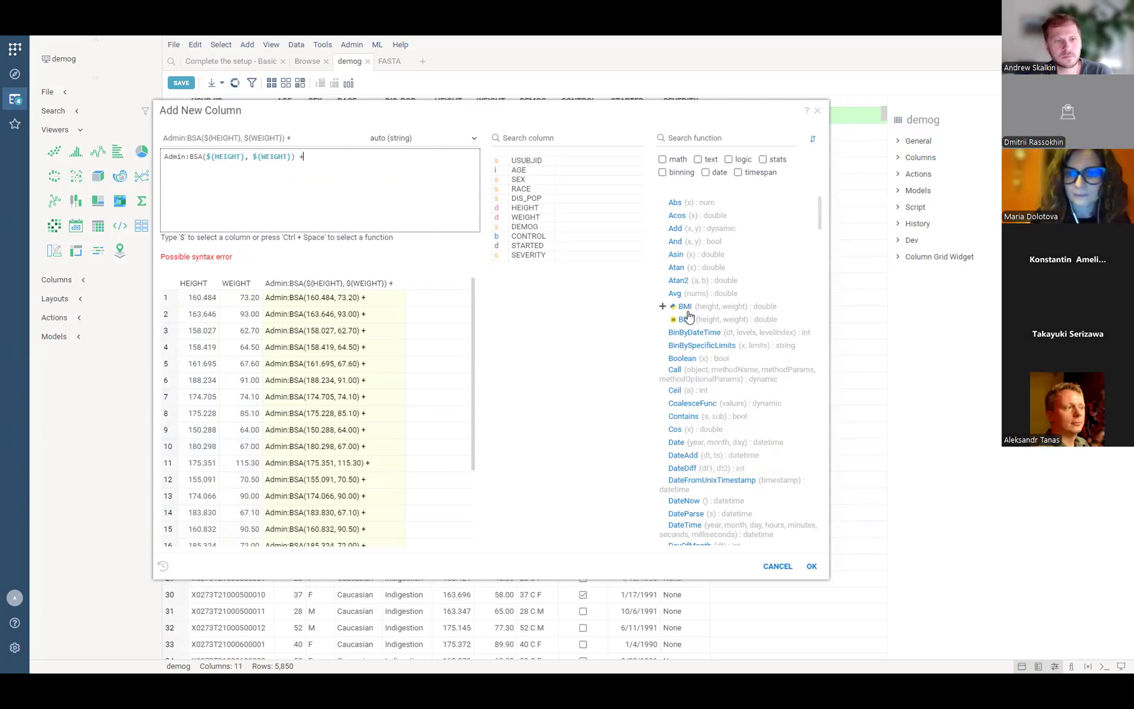
# Add Admin:BMI(${HEIGHT}, ${WEIGHT}) after the plus, replacing both placeholder arguments.
pyautogui.moveTo(698, 311); pyautogui.dragTo(359, 183)
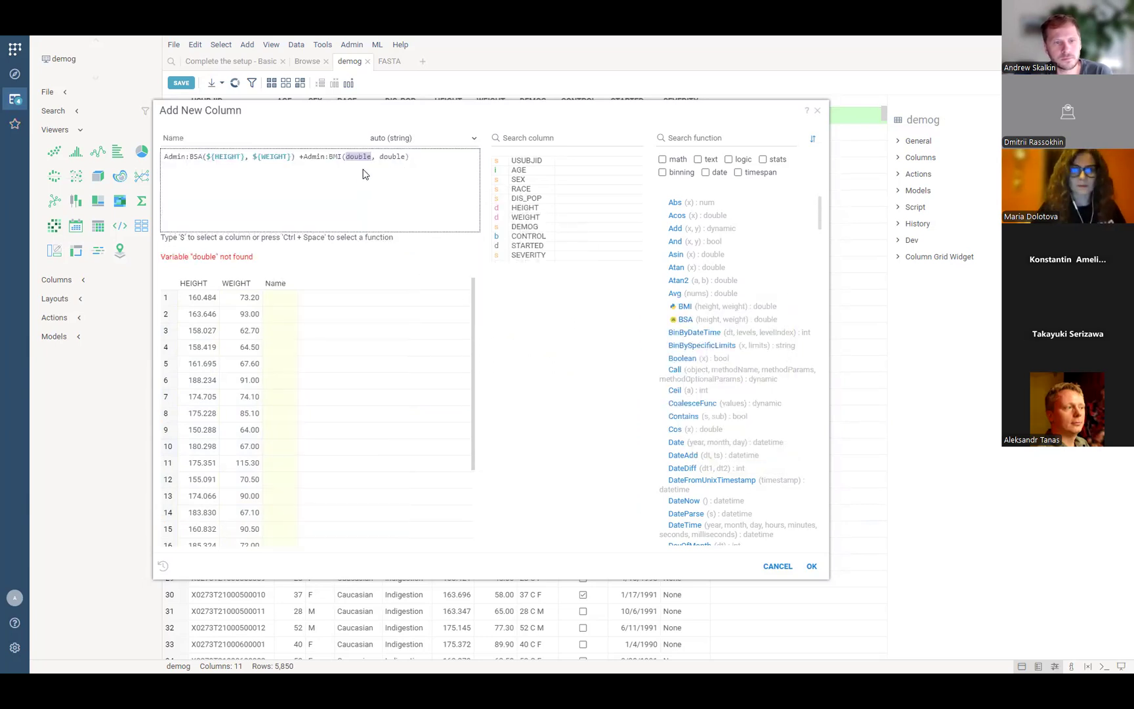
pyautogui.press('BackSpace')
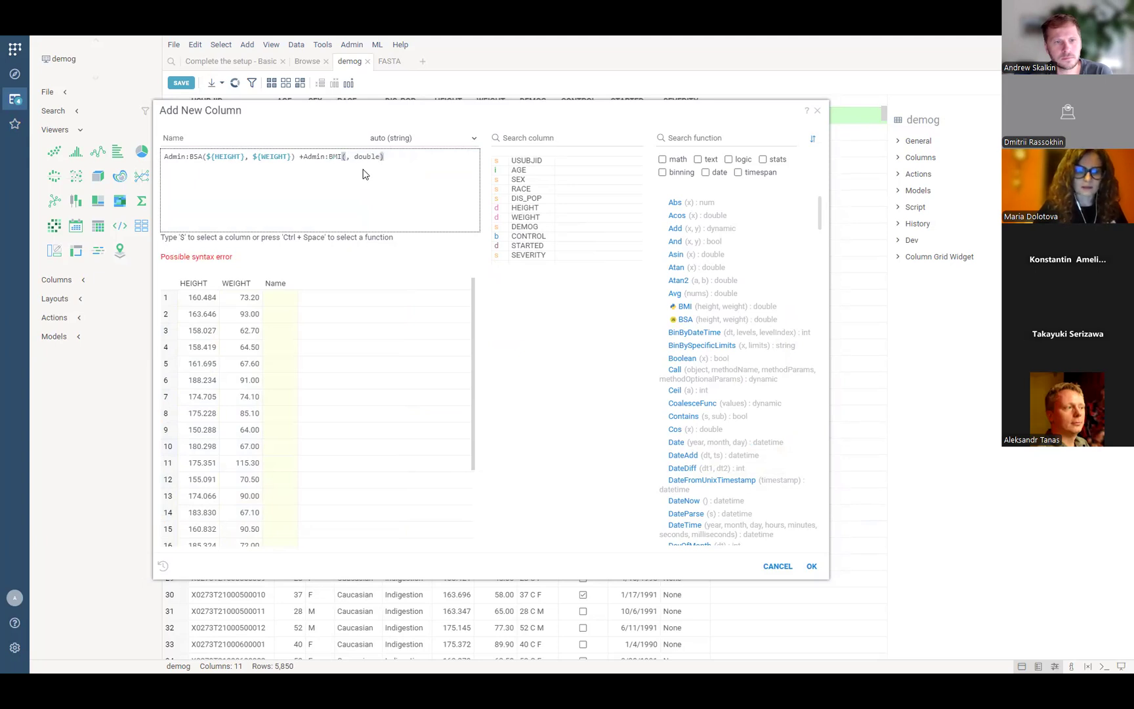
pyautogui.write('$he')
pyautogui.press('Return')
pyautogui.press('End')
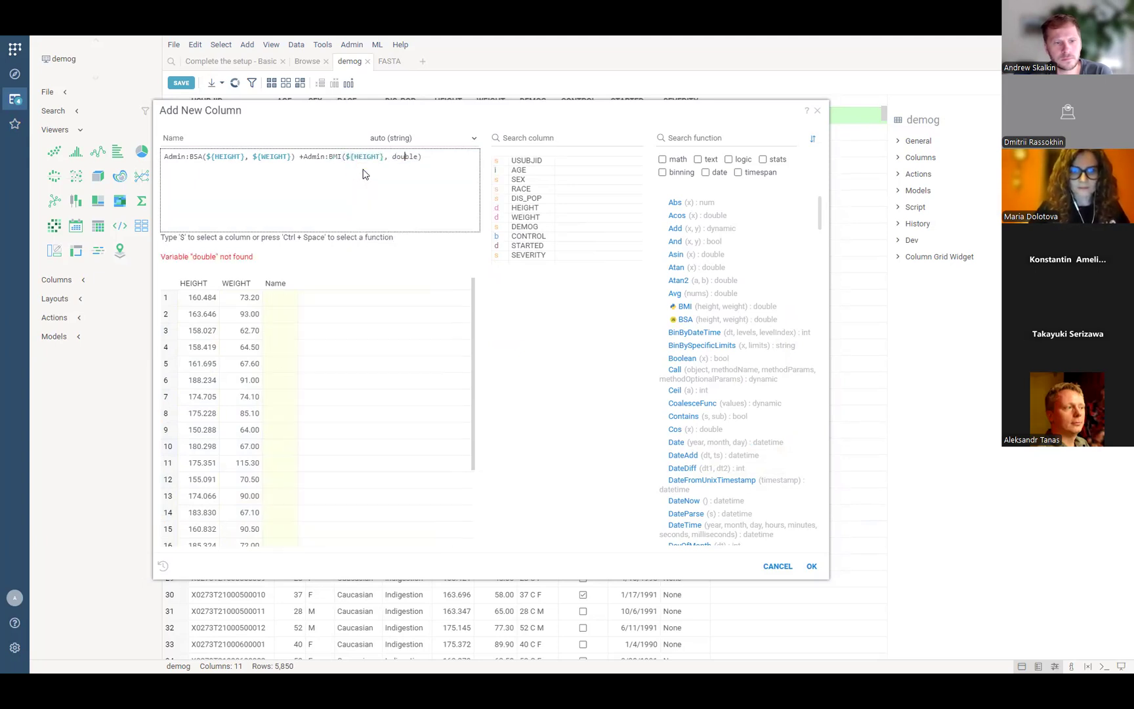
pyautogui.press('BackSpace')
pyautogui.press('BackSpace')
pyautogui.press('BackSpace')
pyautogui.press('BackSpace')
pyautogui.press('BackSpace')
pyautogui.press('BackSpace')
pyautogui.write('$')
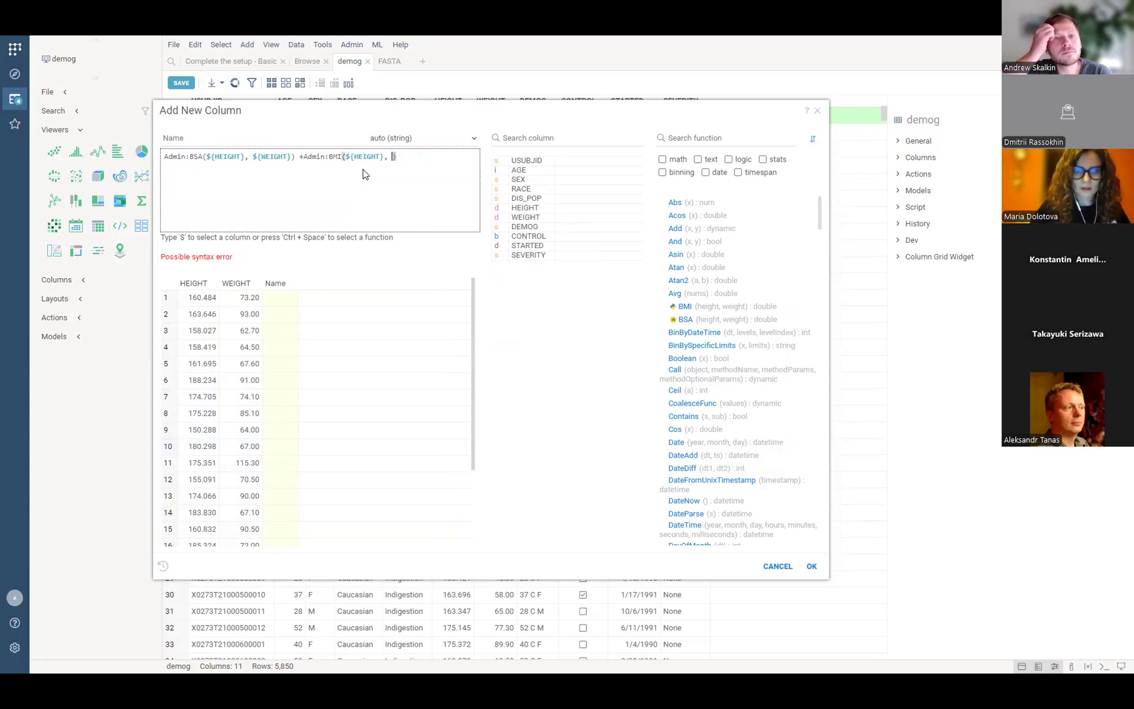
pyautogui.write('we')
pyautogui.press('Return')
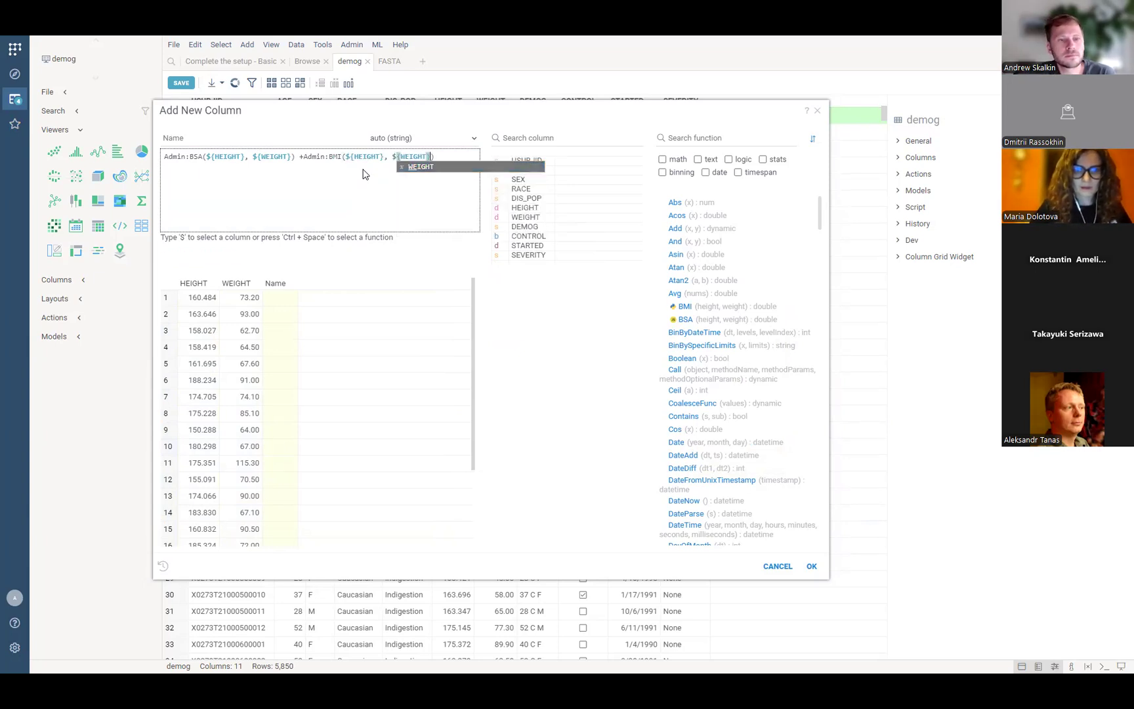
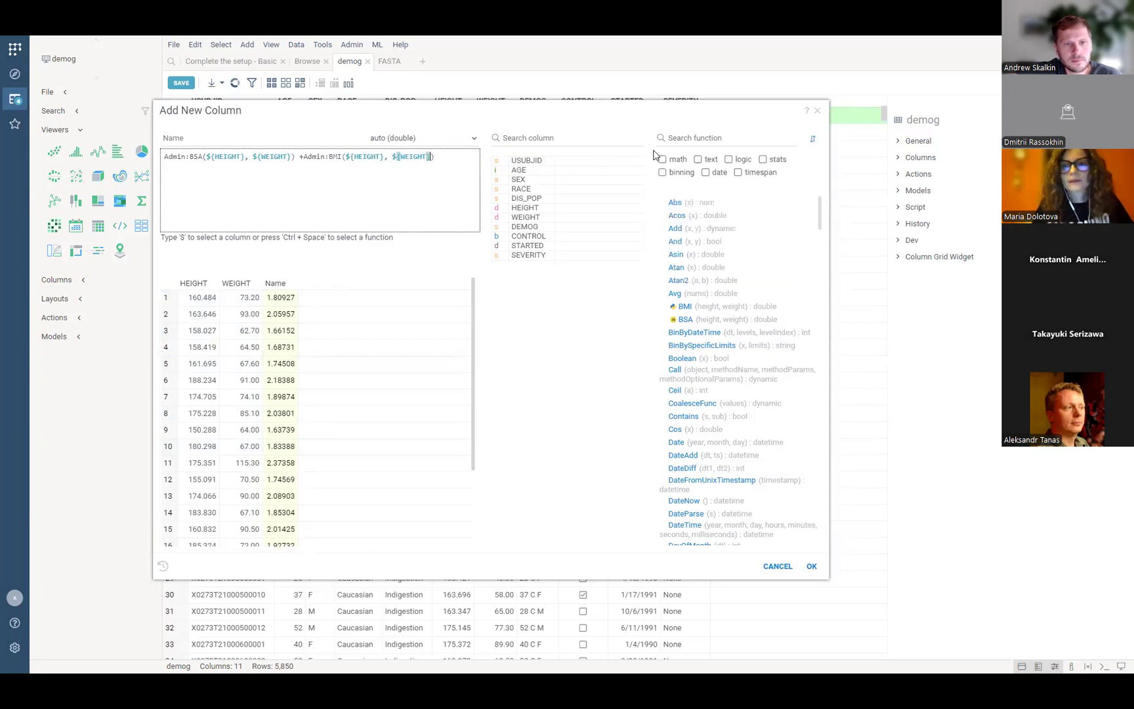
# Search the function list for 'roun', then discard the BSA + BMI column editor.
pyautogui.click(703, 137)
pyautogui.write('roun')
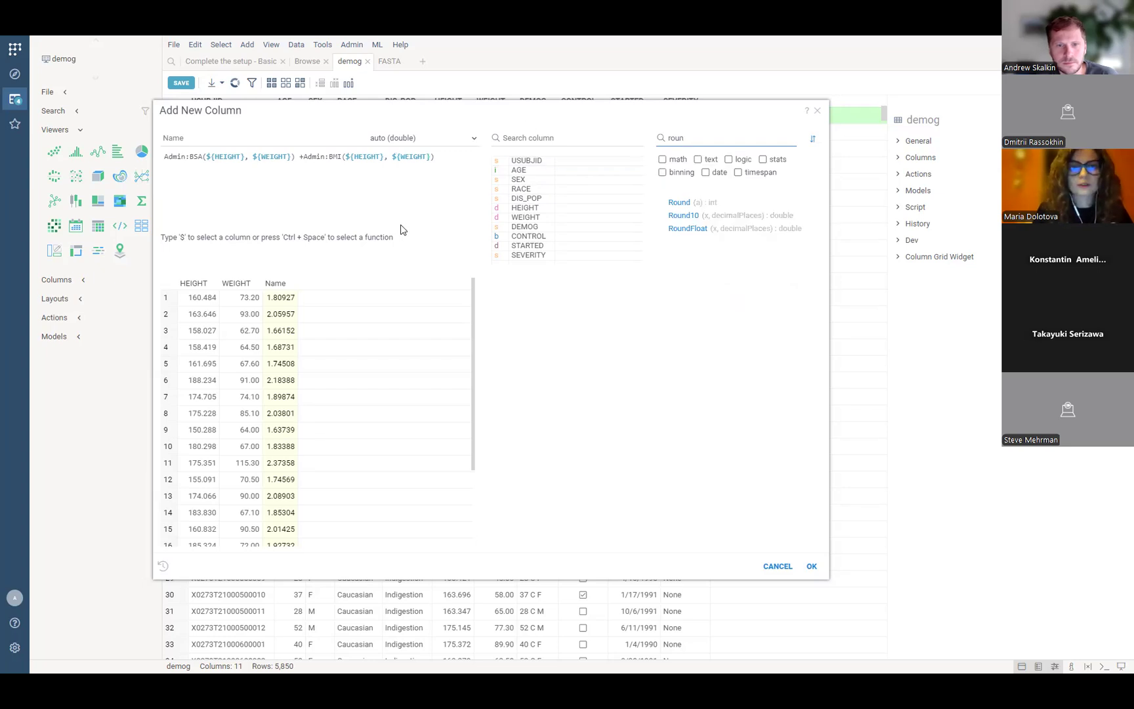
pyautogui.hotkey('shift', 'Tab')
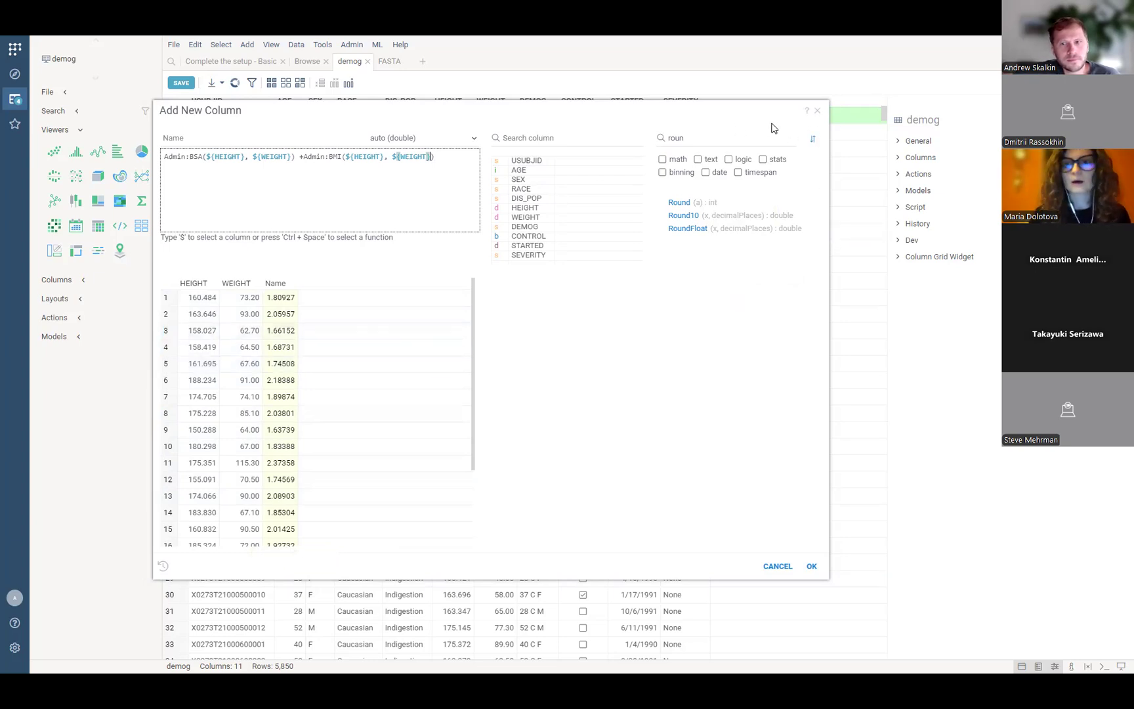
pyautogui.click(818, 111)
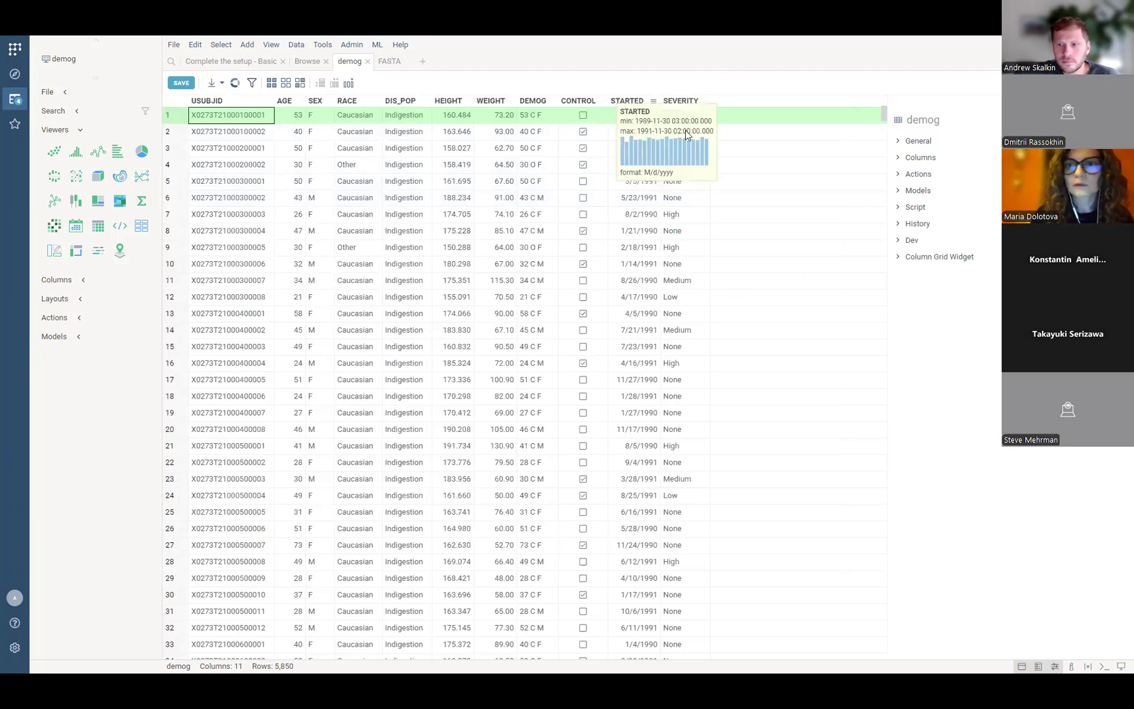
# Switch to the FASTA table with its Entry, Sequence and Activity columns.
pyautogui.click(390, 61)
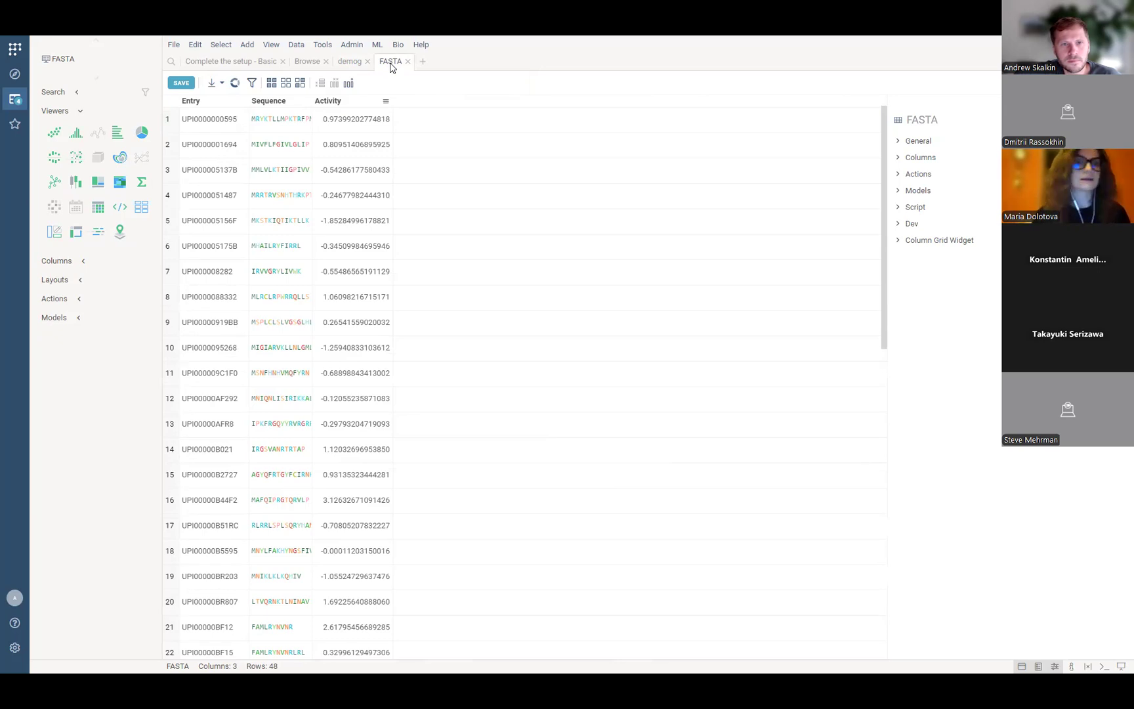
# Open the FASTA table's Edit menu, dismiss it, and bring it up again.
pyautogui.click(271, 44)
pyautogui.moveTo(195, 44)
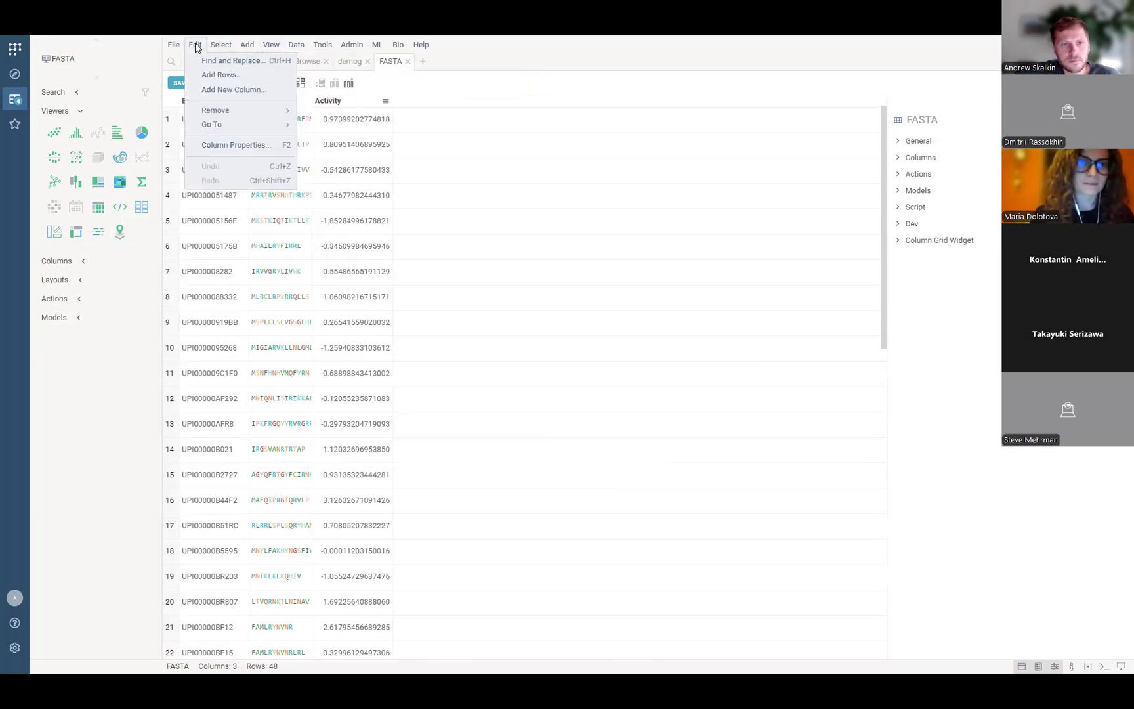
pyautogui.click(304, 169)
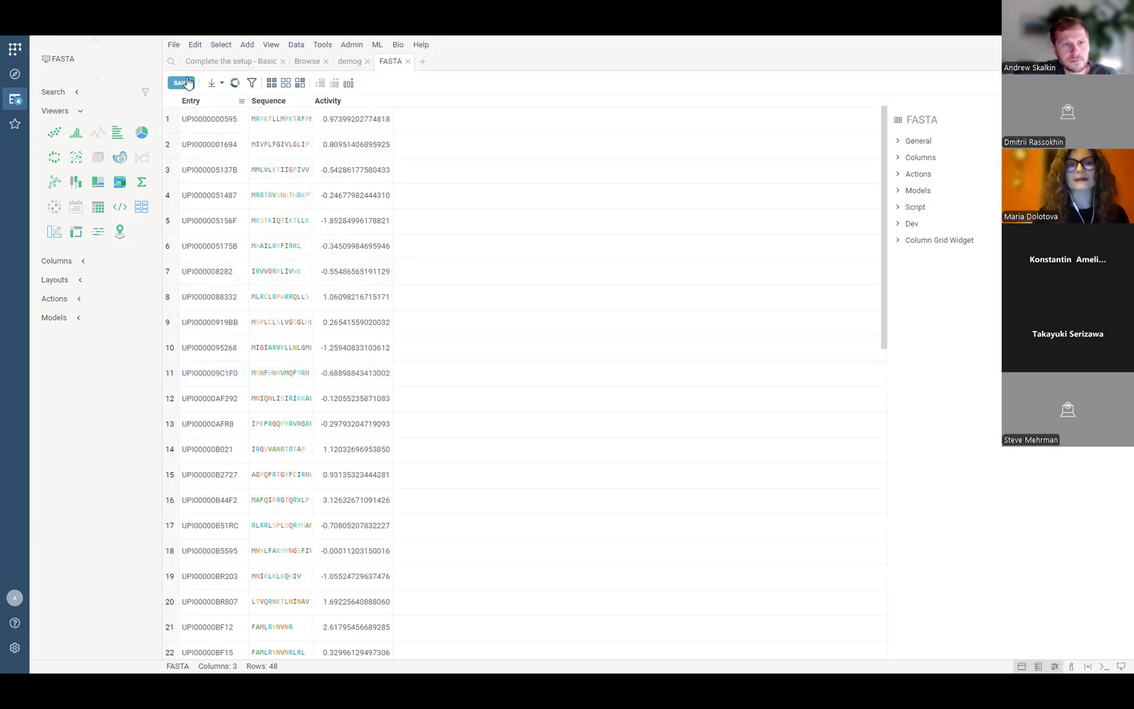
pyautogui.click(197, 46)
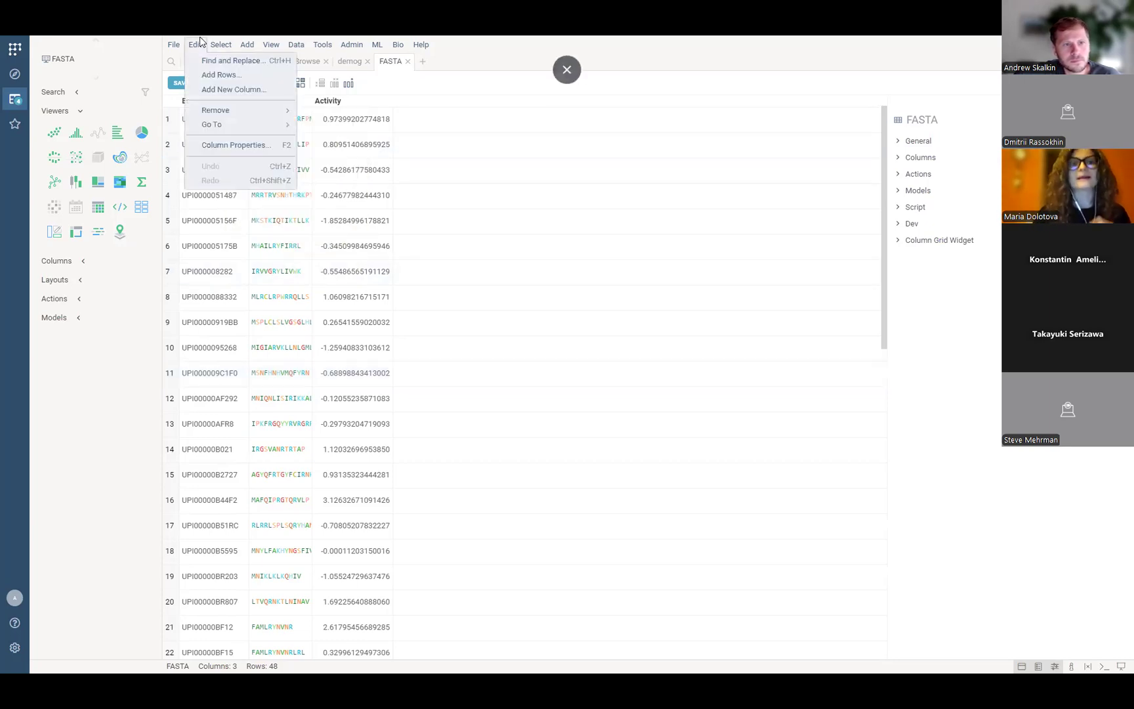
# Start Edit > Add New Column on the FASTA table and enlarge the dialog.
pyautogui.click(222, 89)
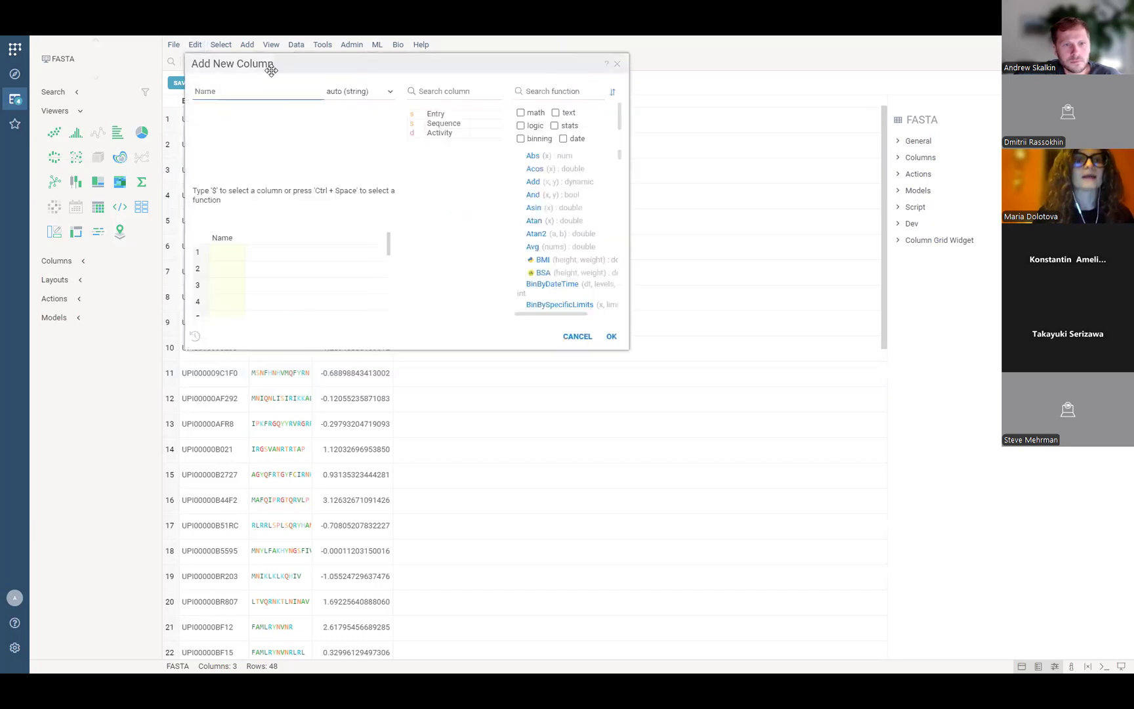
pyautogui.click(574, 392)
pyautogui.moveTo(574, 393); pyautogui.dragTo(875, 571)
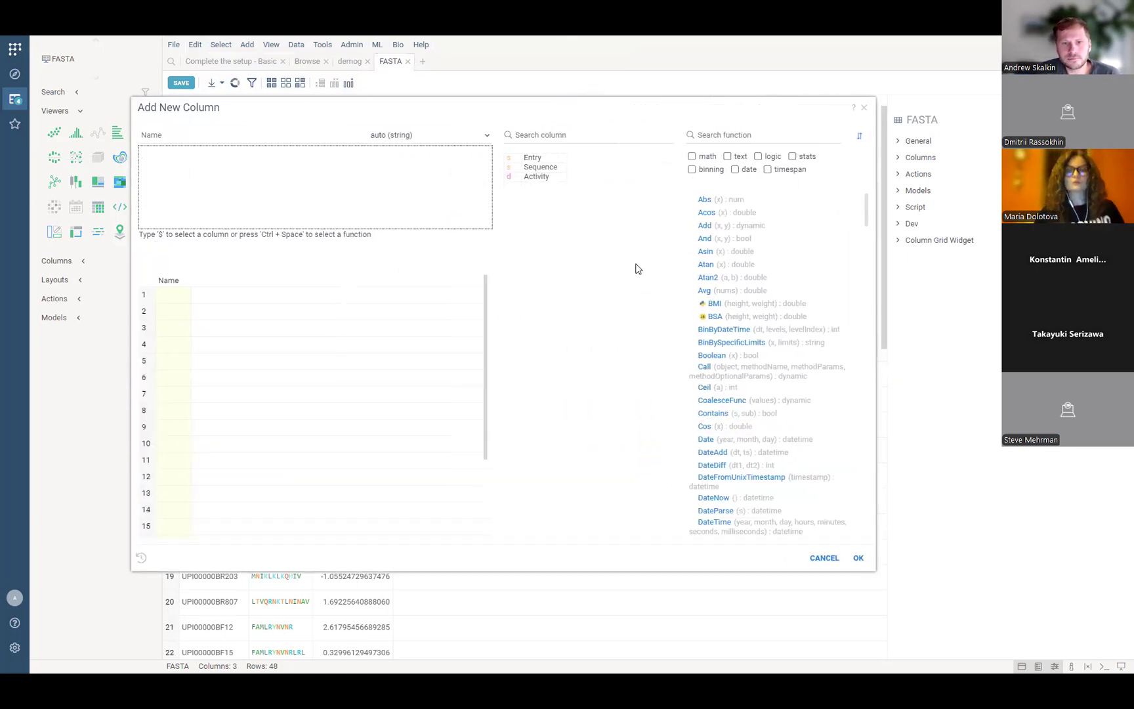
pyautogui.moveTo(586, 167)
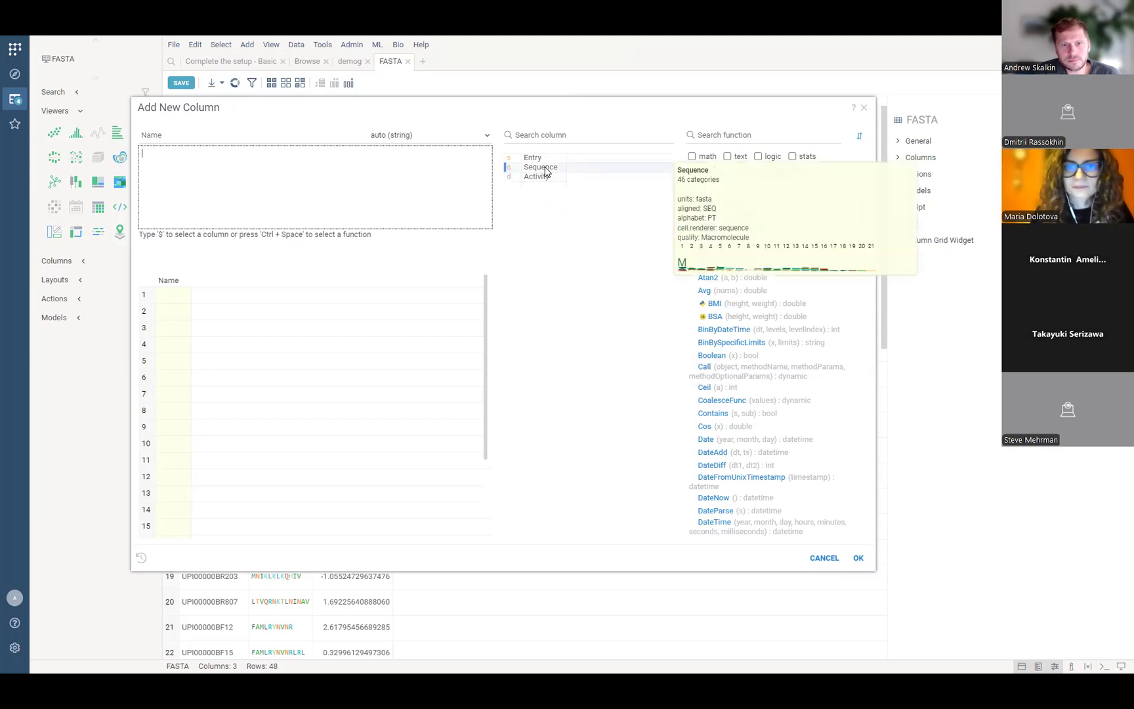
# Select the Sequence column to list convertSeqNotation, seq2atomic, seqIdentity and other sequence functions.
pyautogui.click(545, 169)
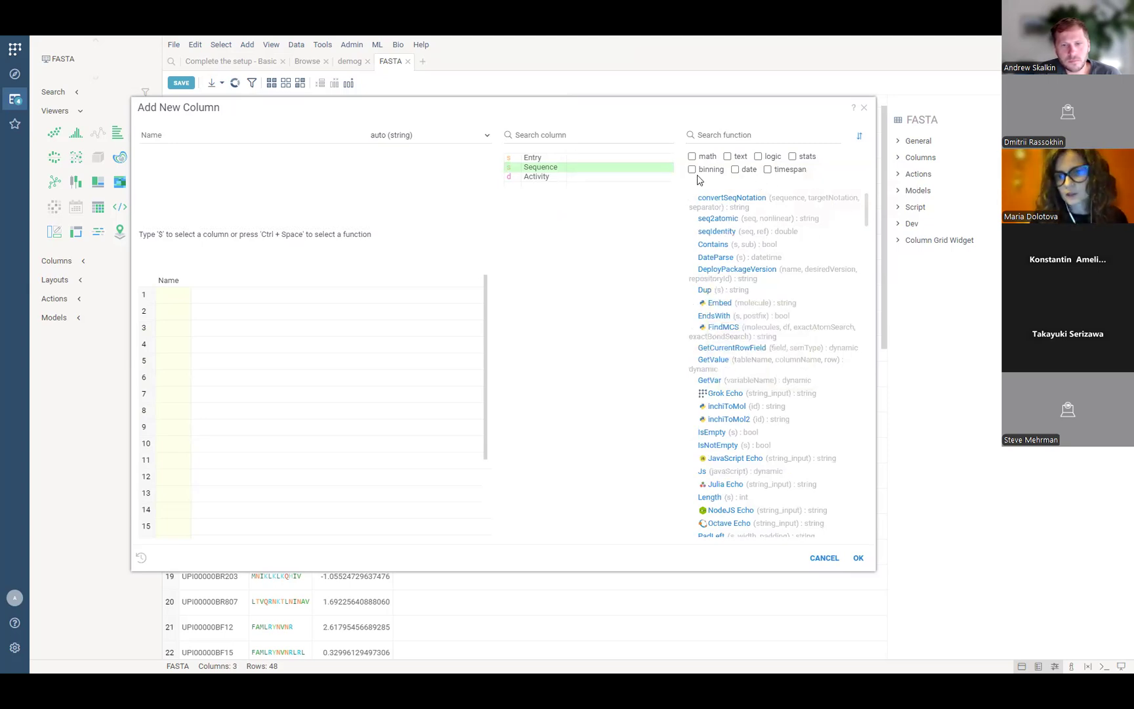
pyautogui.moveTo(559, 169)
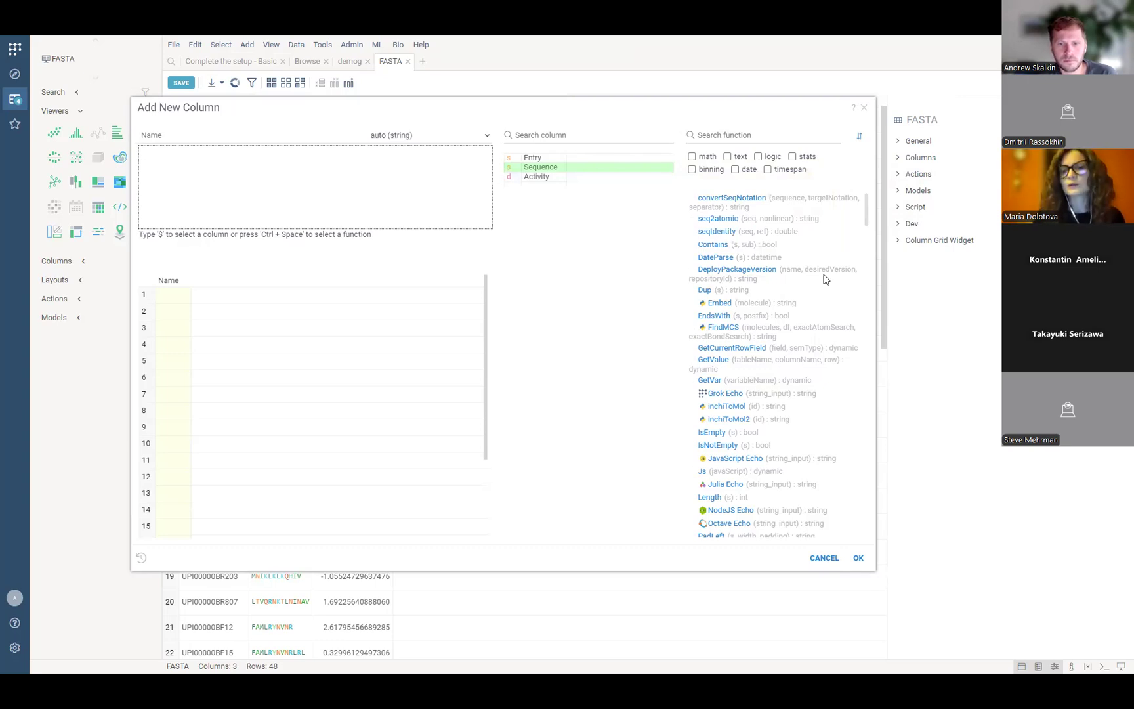
pyautogui.moveTo(725, 198)
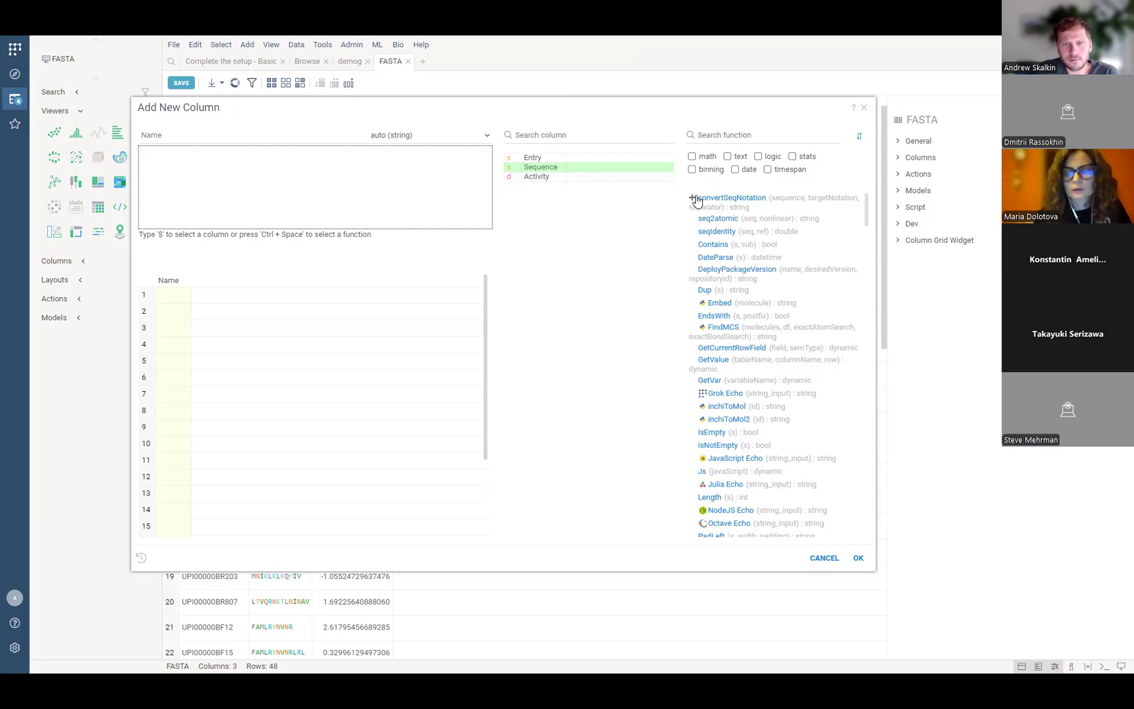
# Insert Bio:convertSeqNotation(${Sequence}, 'helm', '') as the formula.
pyautogui.click(692, 201)
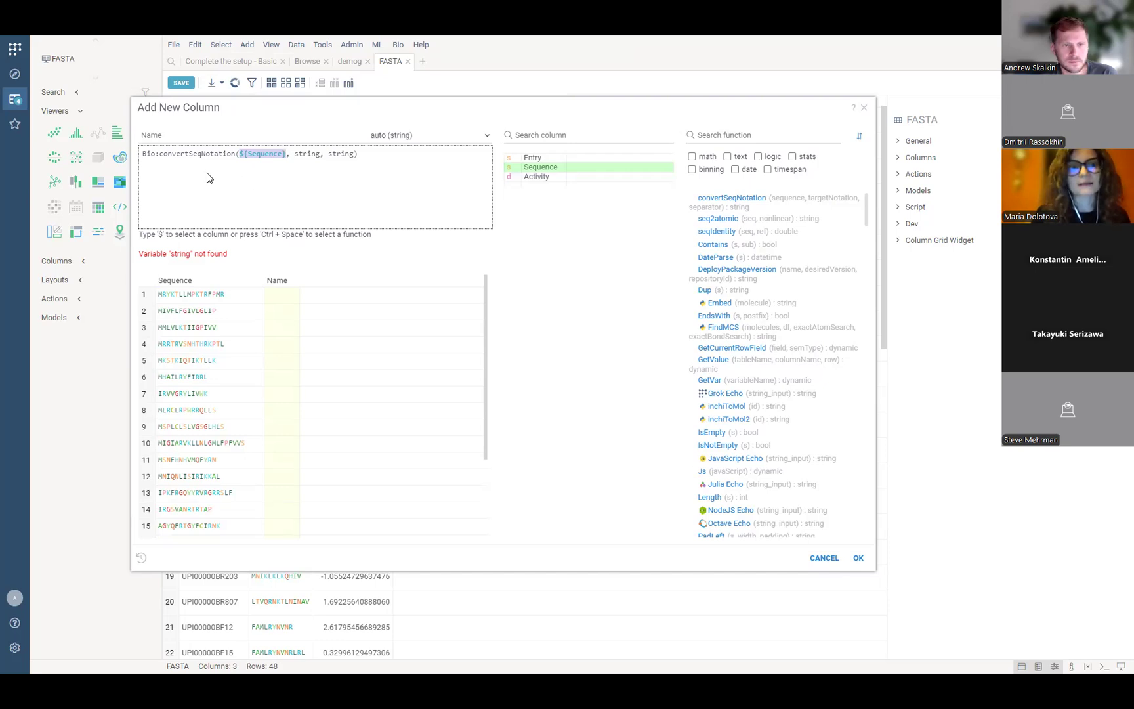
pyautogui.moveTo(203, 158)
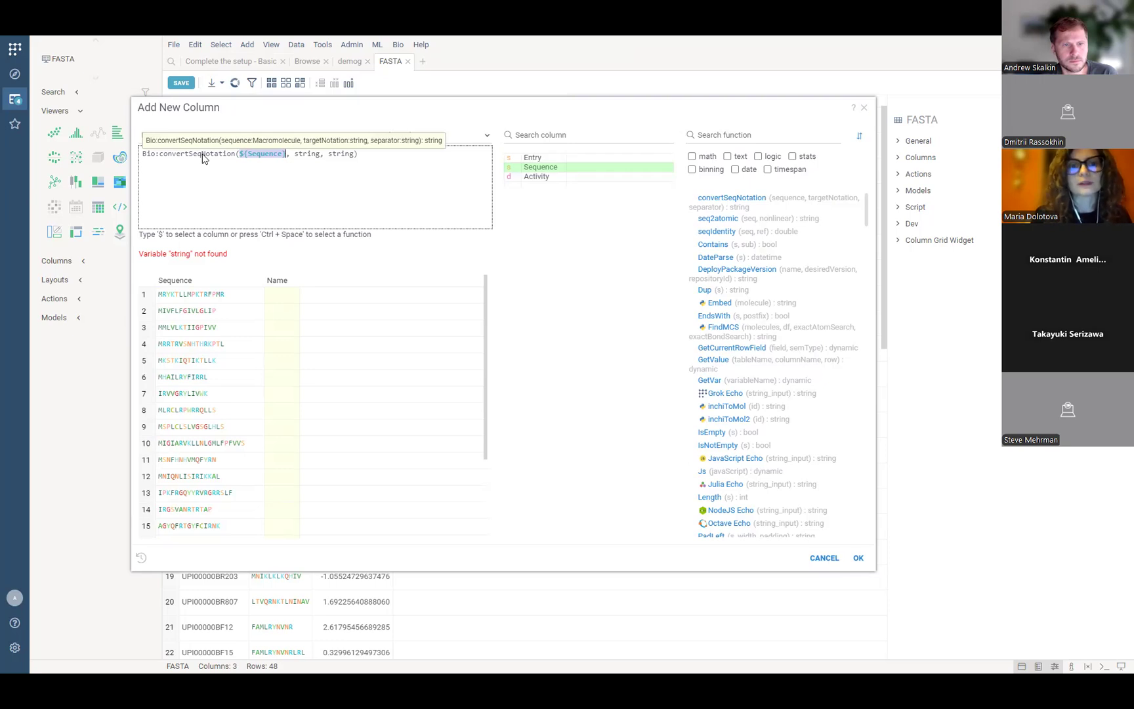
pyautogui.doubleClick(309, 154)
pyautogui.write("''")
pyautogui.write('helm')
pyautogui.press('Right')
pyautogui.press('Right')
pyautogui.press('Right')
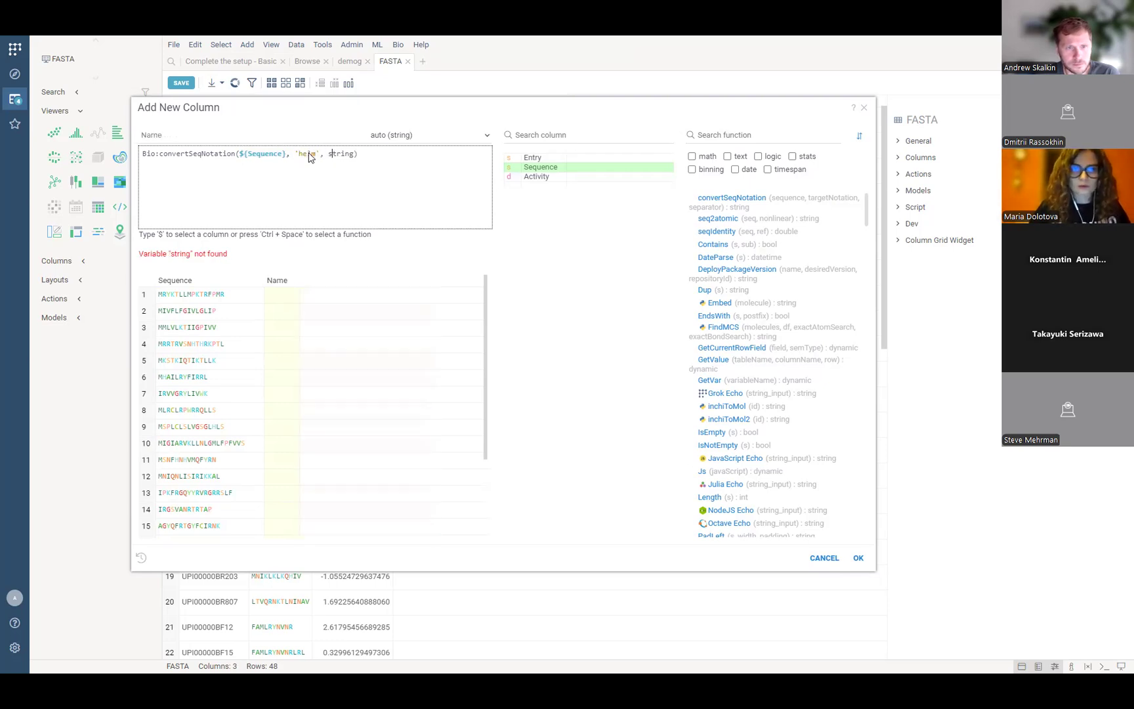
pyautogui.press('BackSpace')
pyautogui.press('BackSpace')
pyautogui.press('BackSpace')
pyautogui.press('BackSpace')
pyautogui.press('BackSpace')
pyautogui.press('BackSpace')
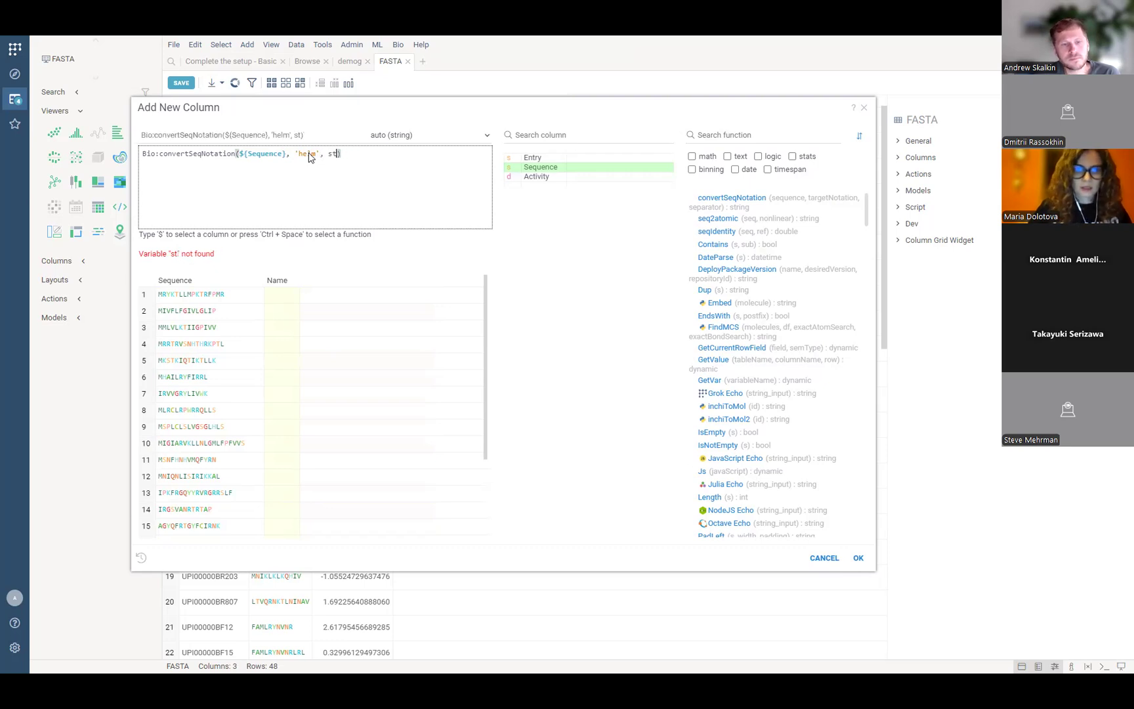
pyautogui.write("''")
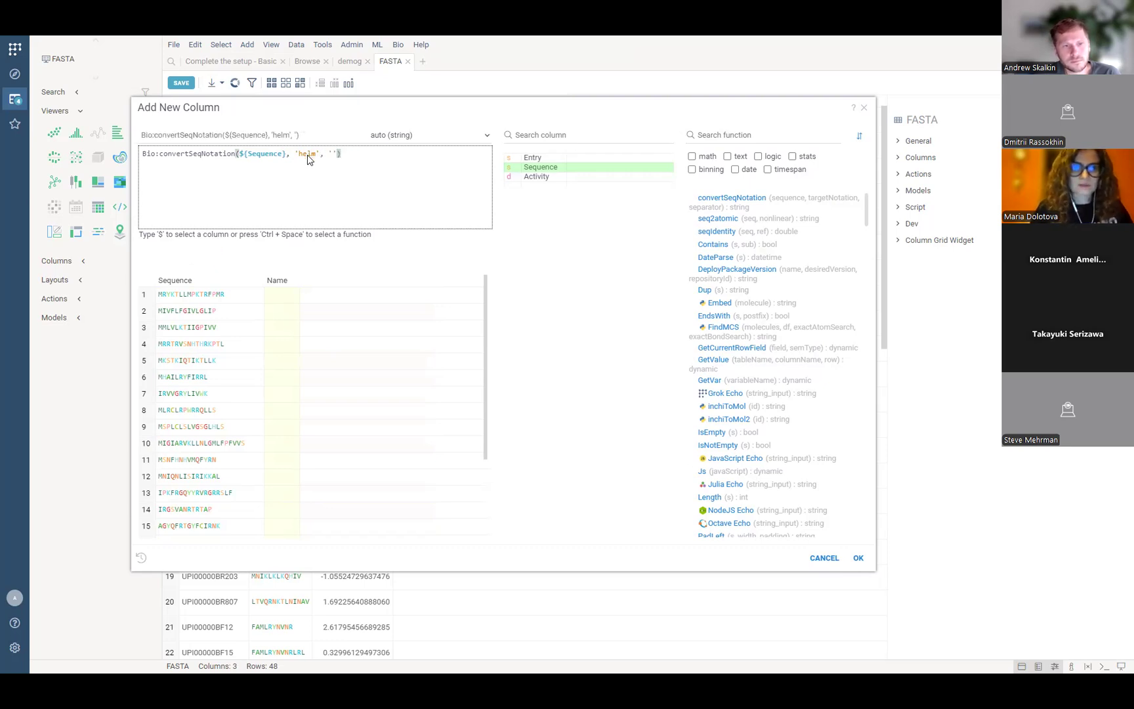
# Name the new column helm.
pyautogui.click(224, 134)
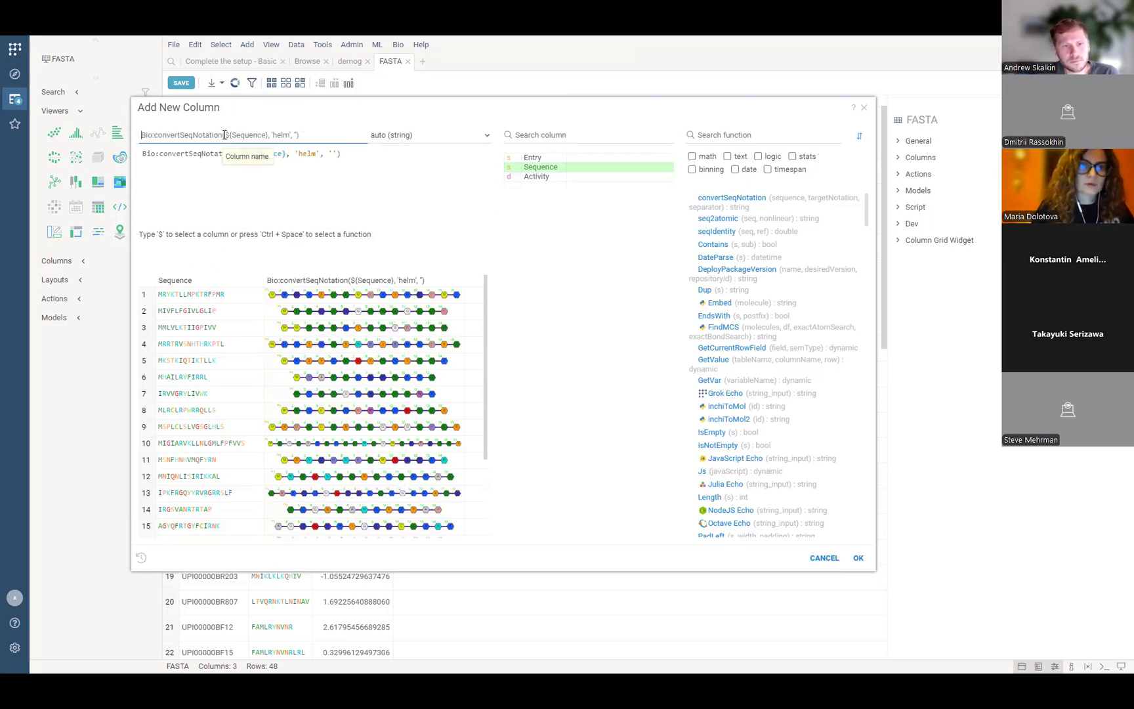
pyautogui.write('helm')
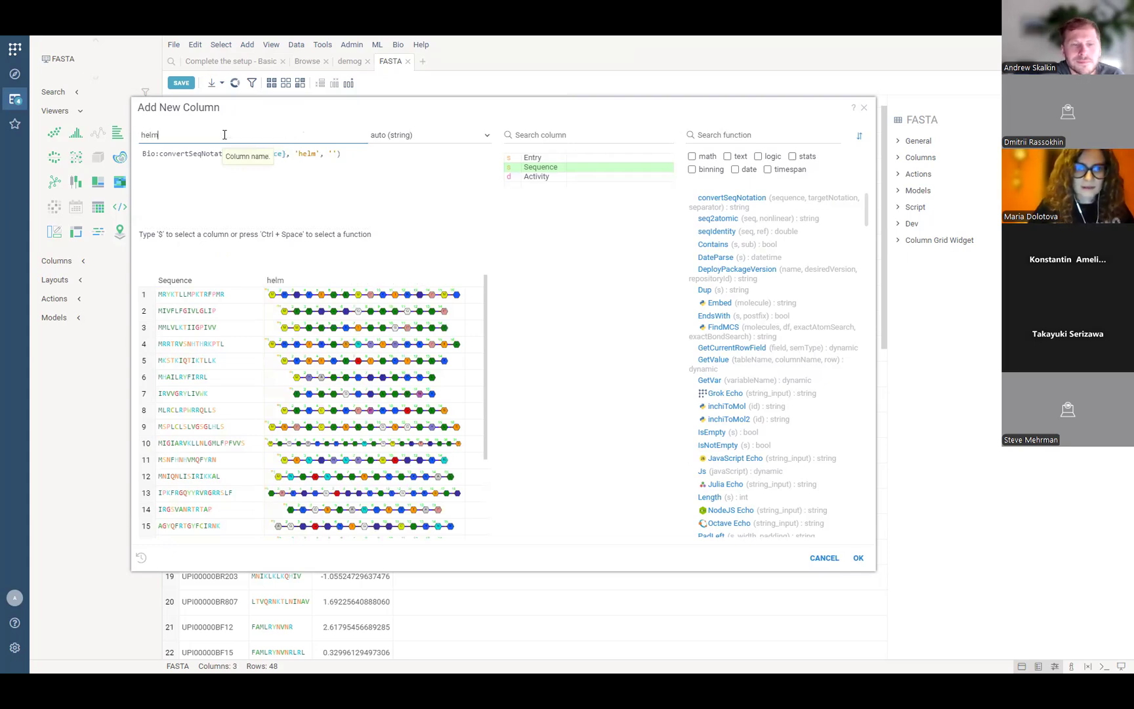
pyautogui.click(237, 443)
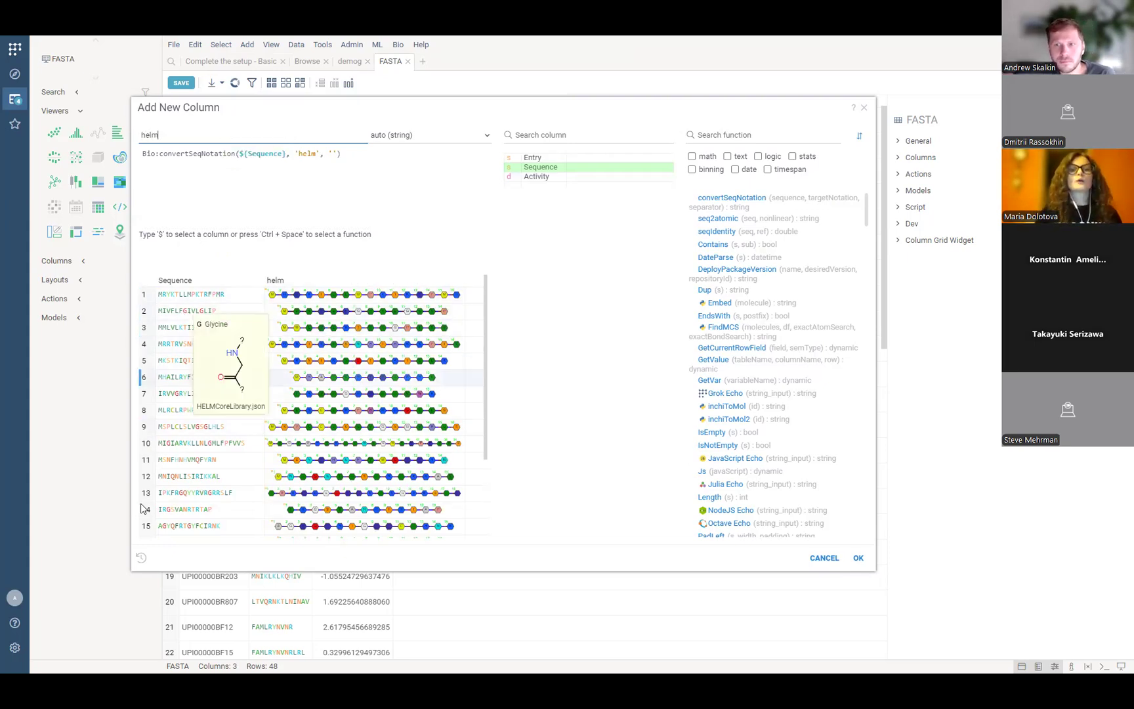
pyautogui.press('Tab')
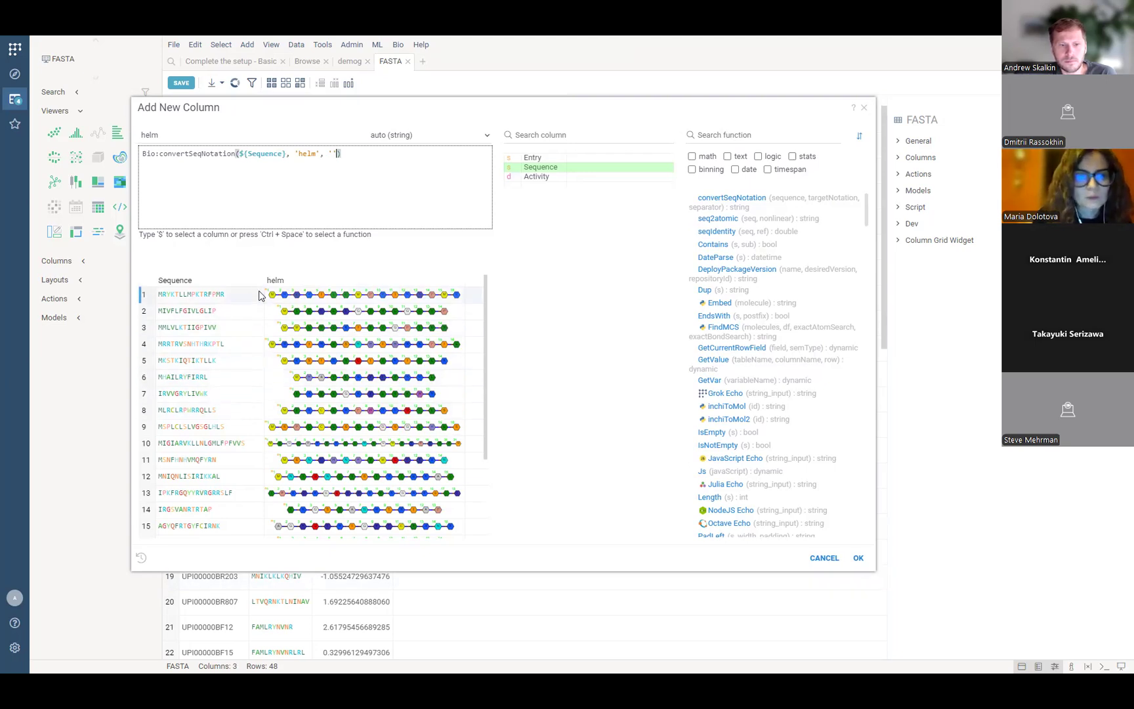
# Enlarge preview rows and widen the helm column to inspect the HELM chains, then add it.
pyautogui.moveTo(210, 291)
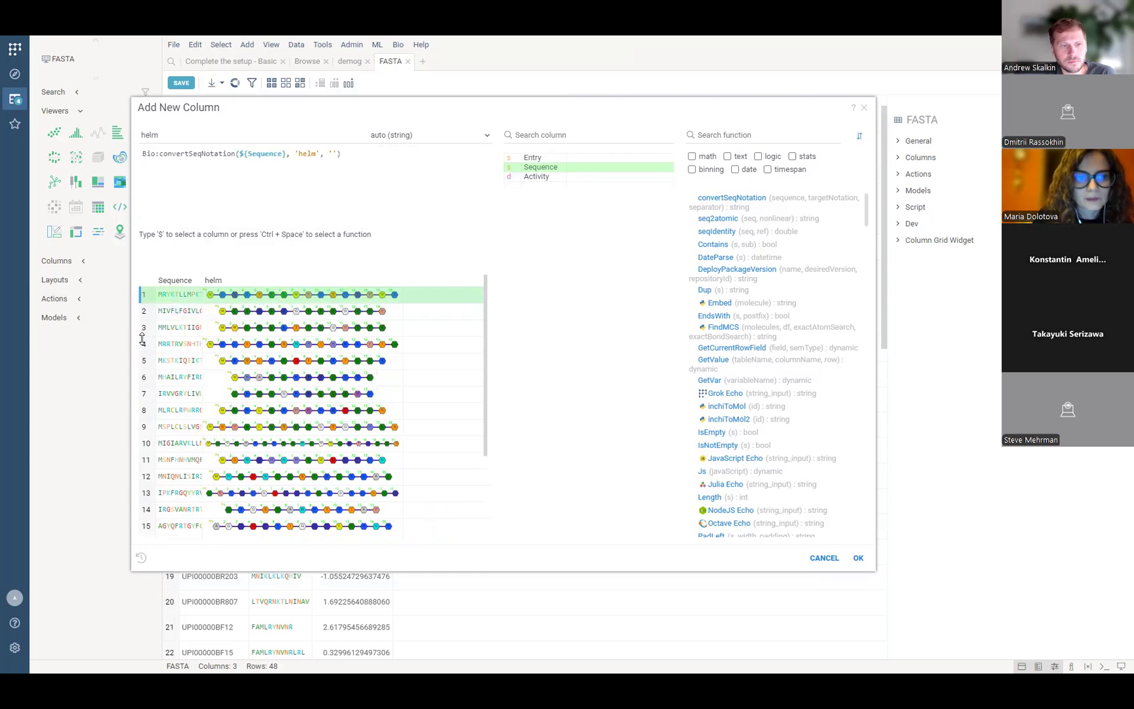
pyautogui.moveTo(143, 302); pyautogui.dragTo(143, 361)
pyautogui.moveTo(403, 280); pyautogui.dragTo(462, 283)
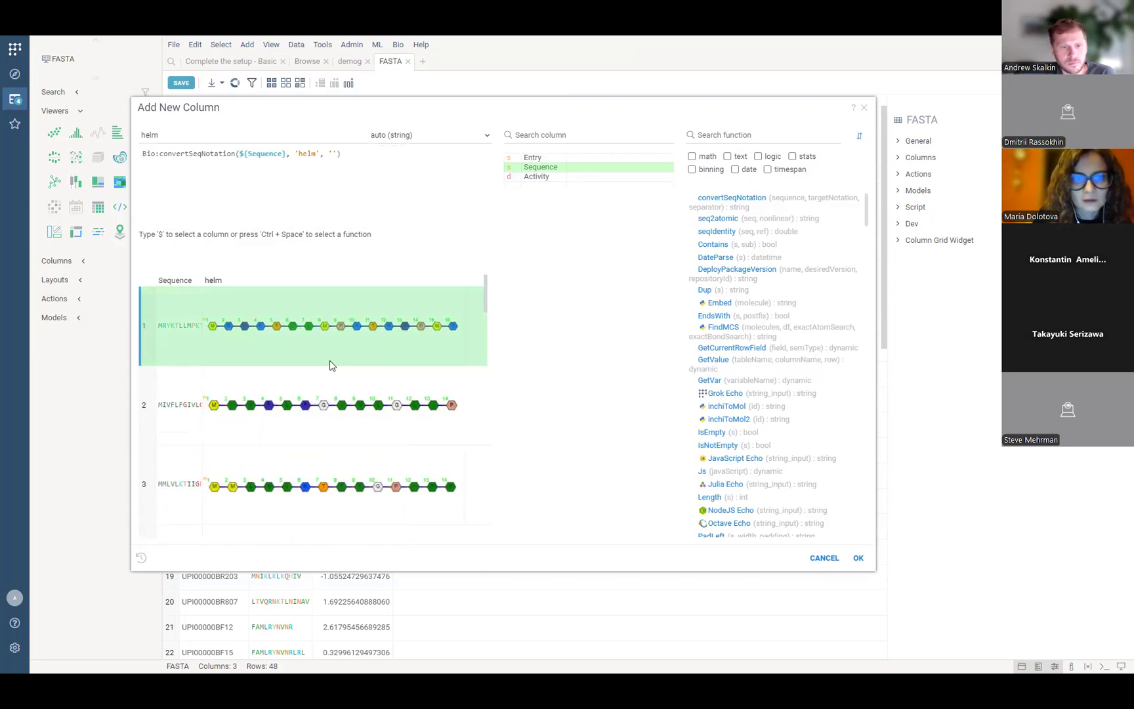
pyautogui.scroll(-2, 337, 425)
pyautogui.scroll(1, 337, 425)
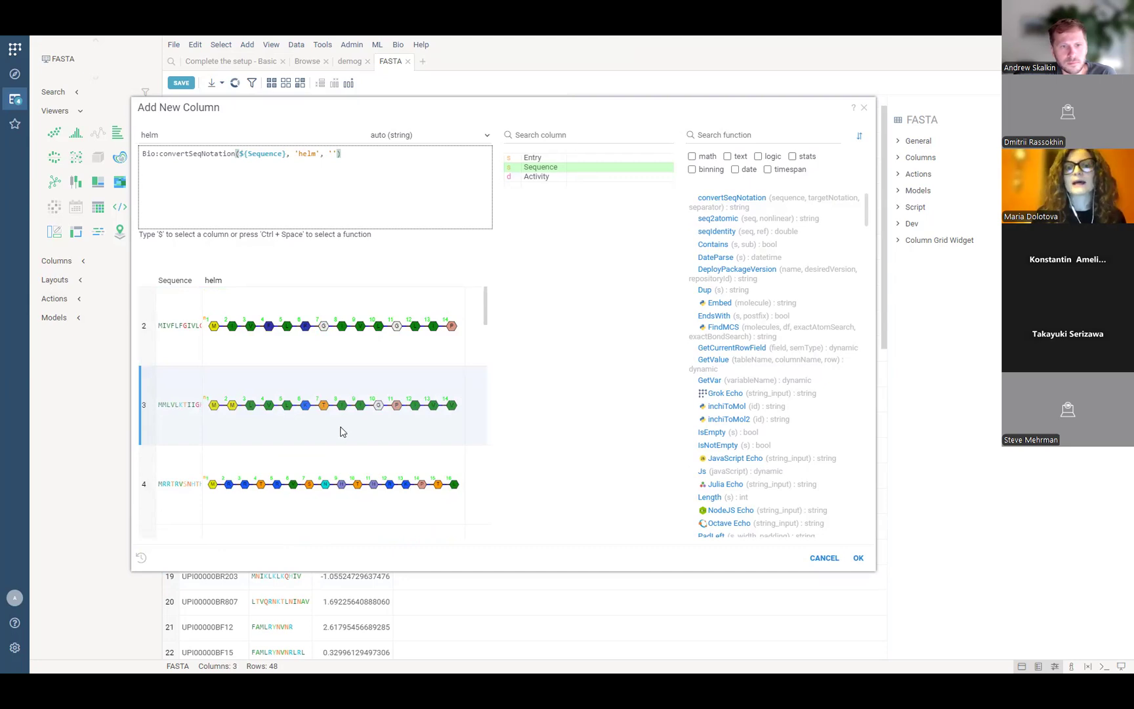
pyautogui.click(859, 559)
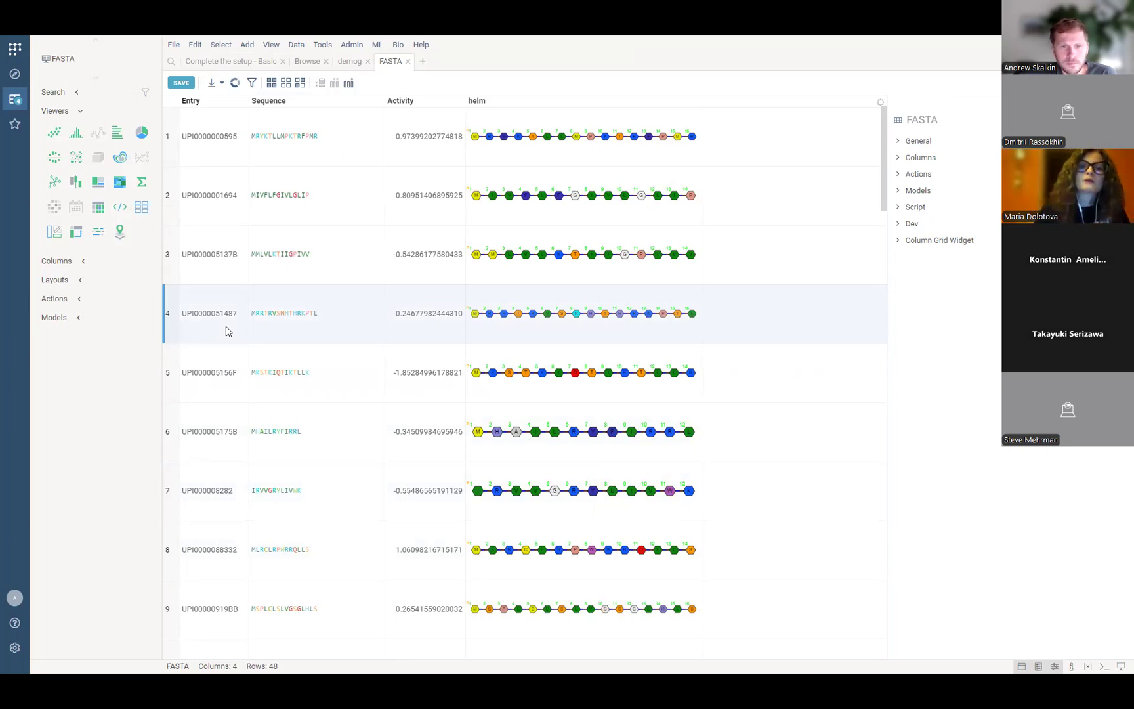
# Reopen Add New Column, reposition and enlarge it, and select helm as the input column.
pyautogui.click(195, 44)
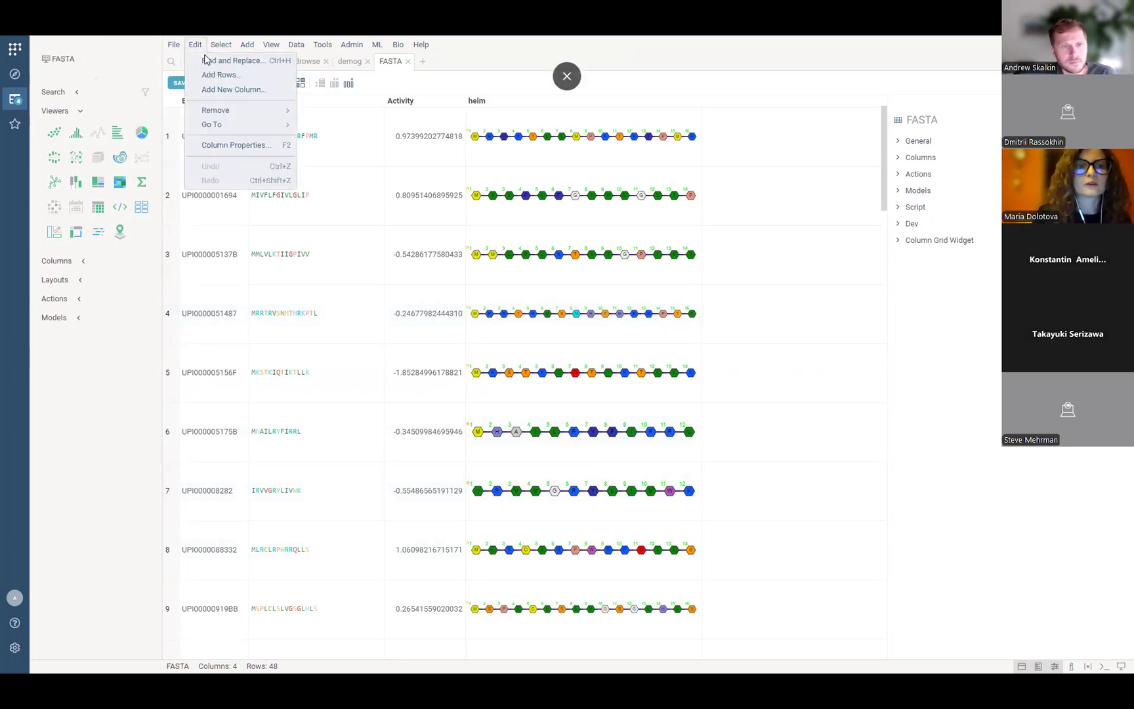
pyautogui.click(214, 92)
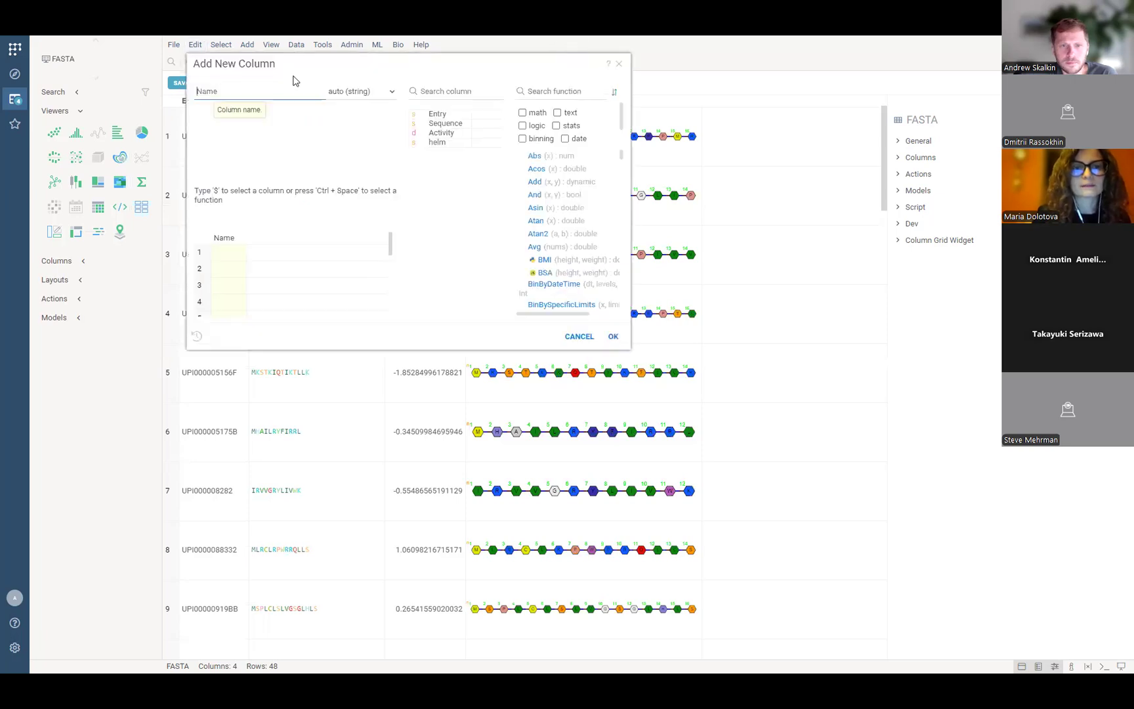
pyautogui.moveTo(304, 63); pyautogui.dragTo(381, 143)
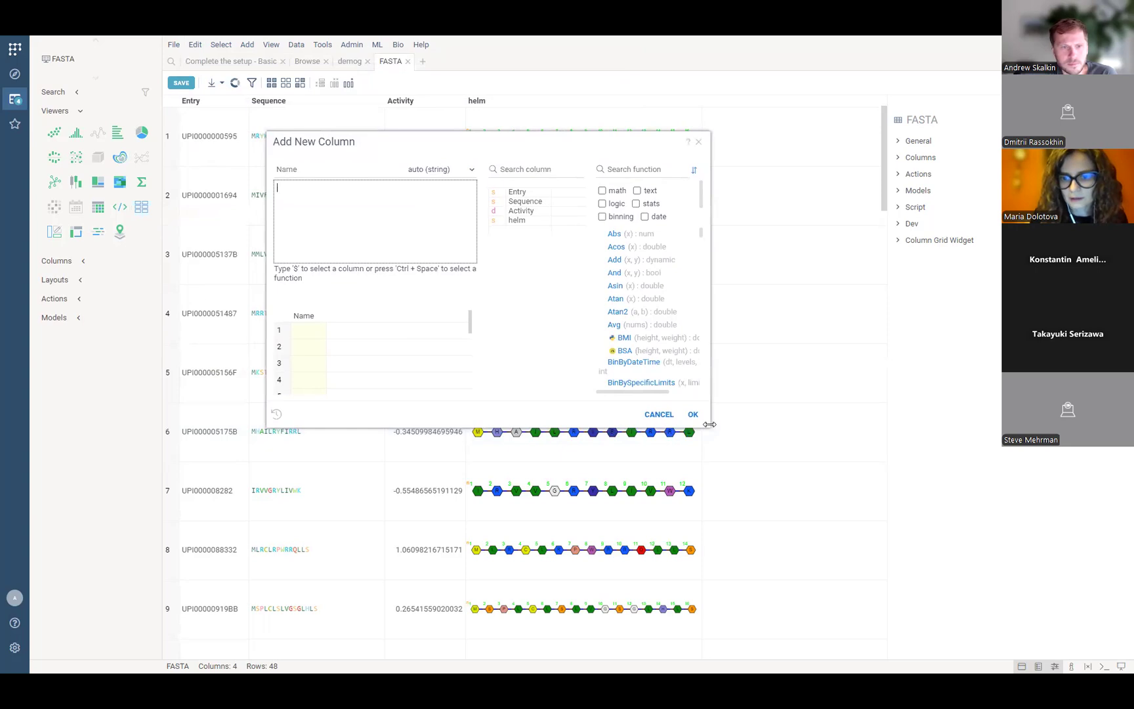
pyautogui.moveTo(709, 427); pyautogui.dragTo(1026, 670)
pyautogui.moveTo(496, 152); pyautogui.dragTo(334, 89)
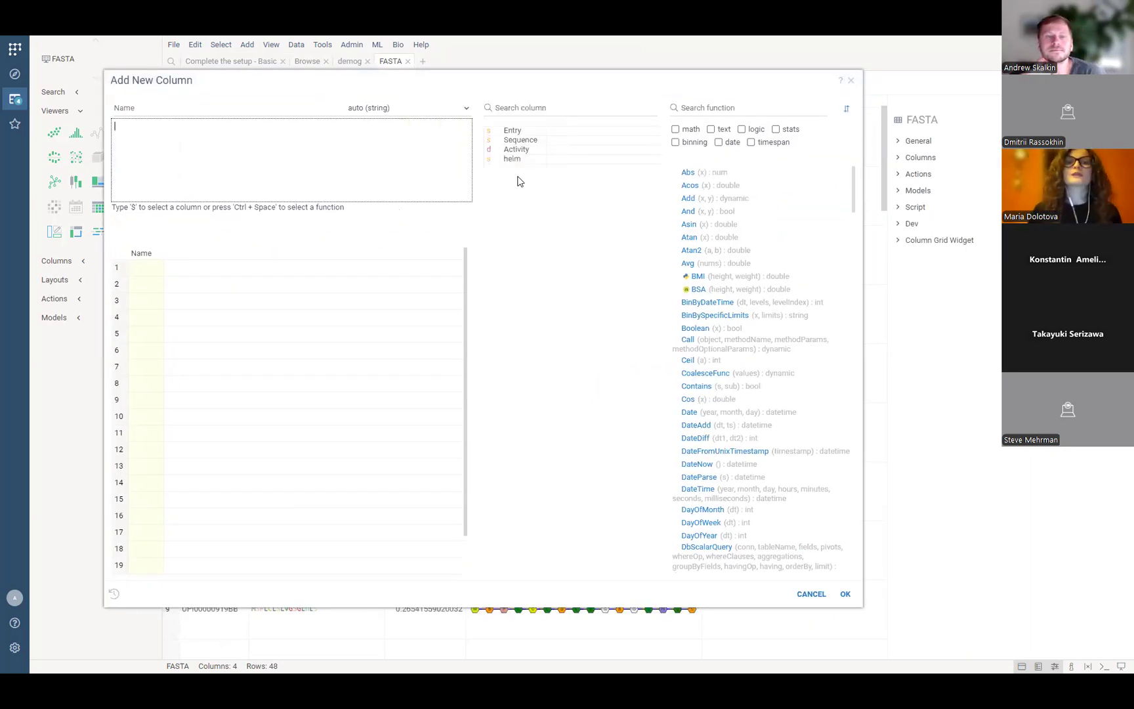
pyautogui.click(516, 160)
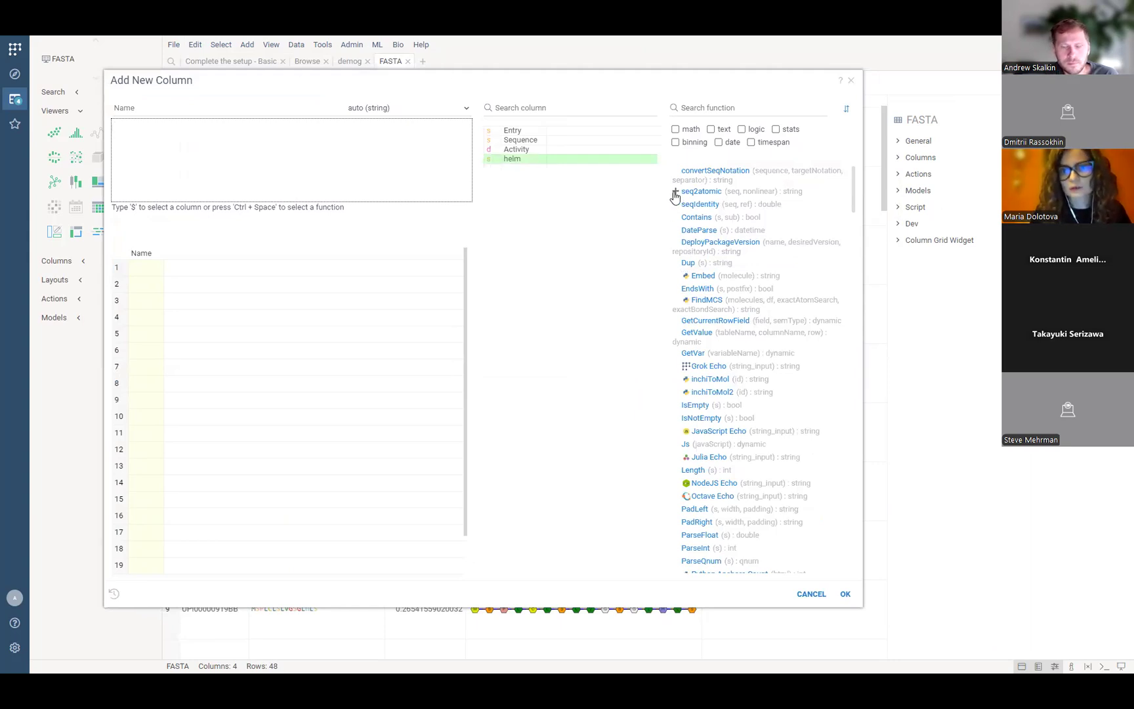
# Enter the formula Bio:seq2atomic(${helm}, false) and name the column atomic.
pyautogui.click(675, 193)
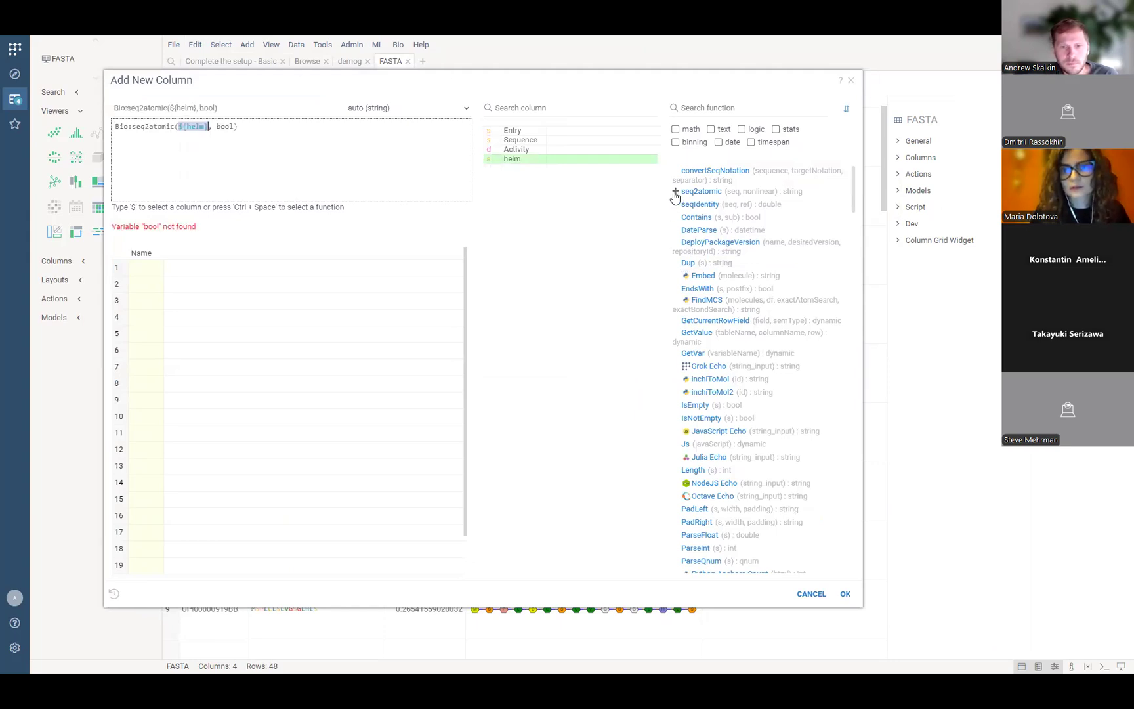
pyautogui.doubleClick(223, 127)
pyautogui.write('false')
pyautogui.click(219, 109)
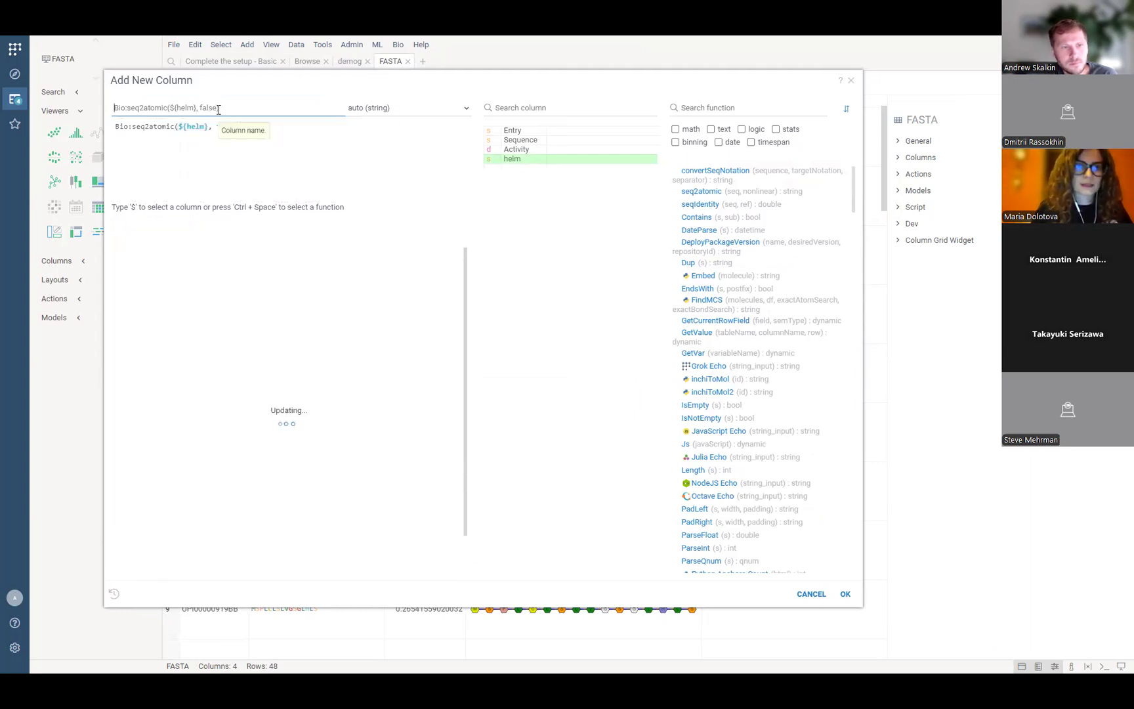
pyautogui.write('atomic')
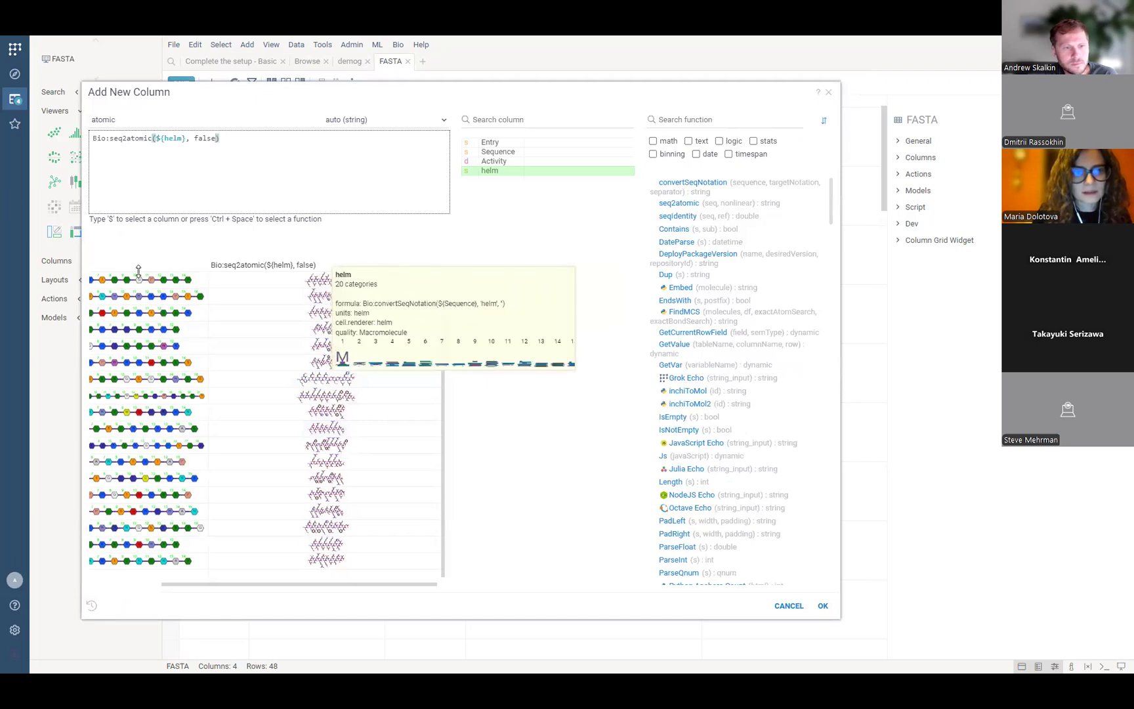
# Inspect the atomic structures for preview rows 1 and 7, then add the atomic column.
pyautogui.click(116, 282)
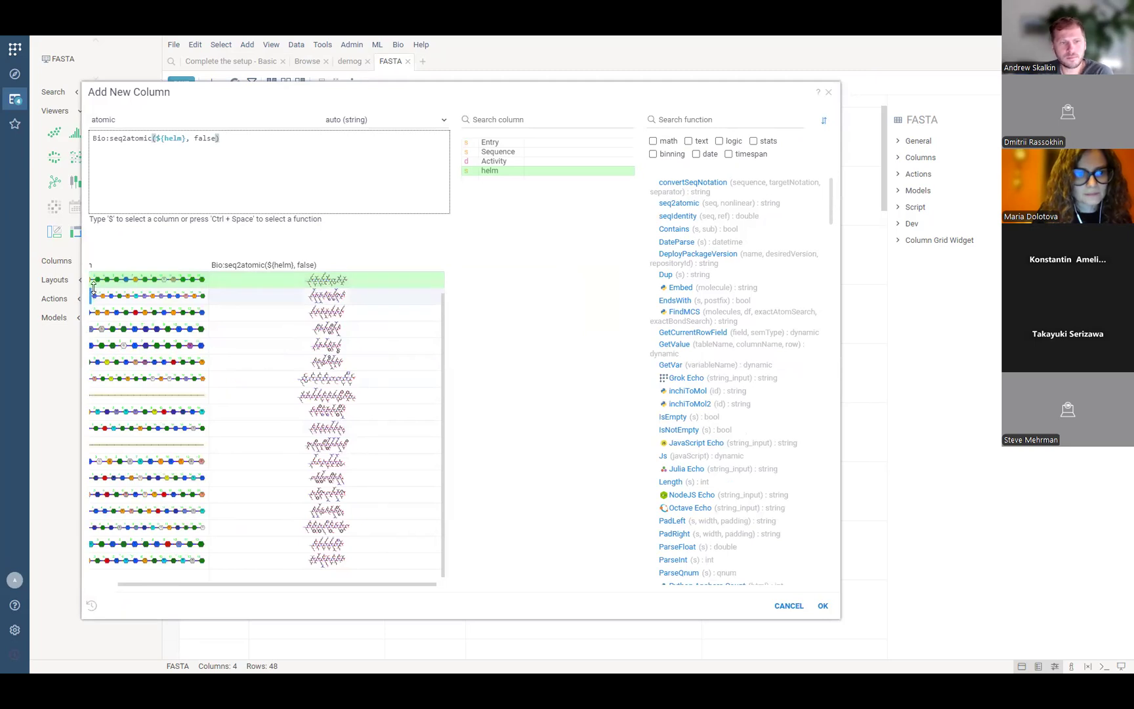
pyautogui.click(100, 380)
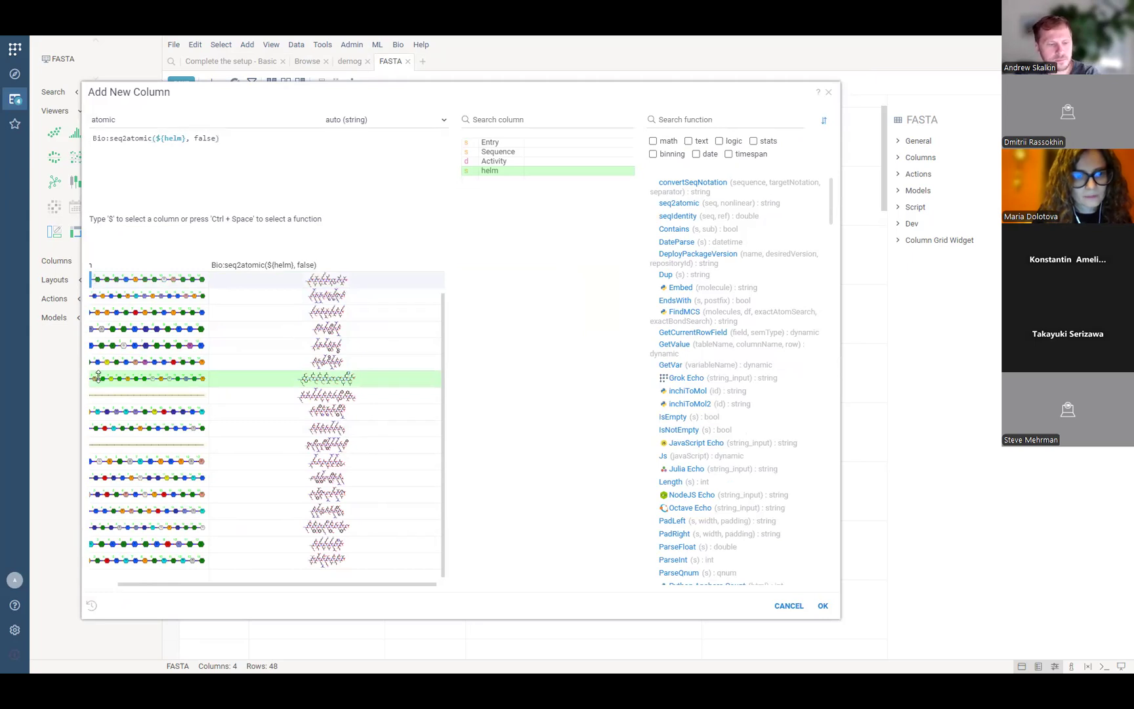
pyautogui.moveTo(165, 590); pyautogui.dragTo(100, 592)
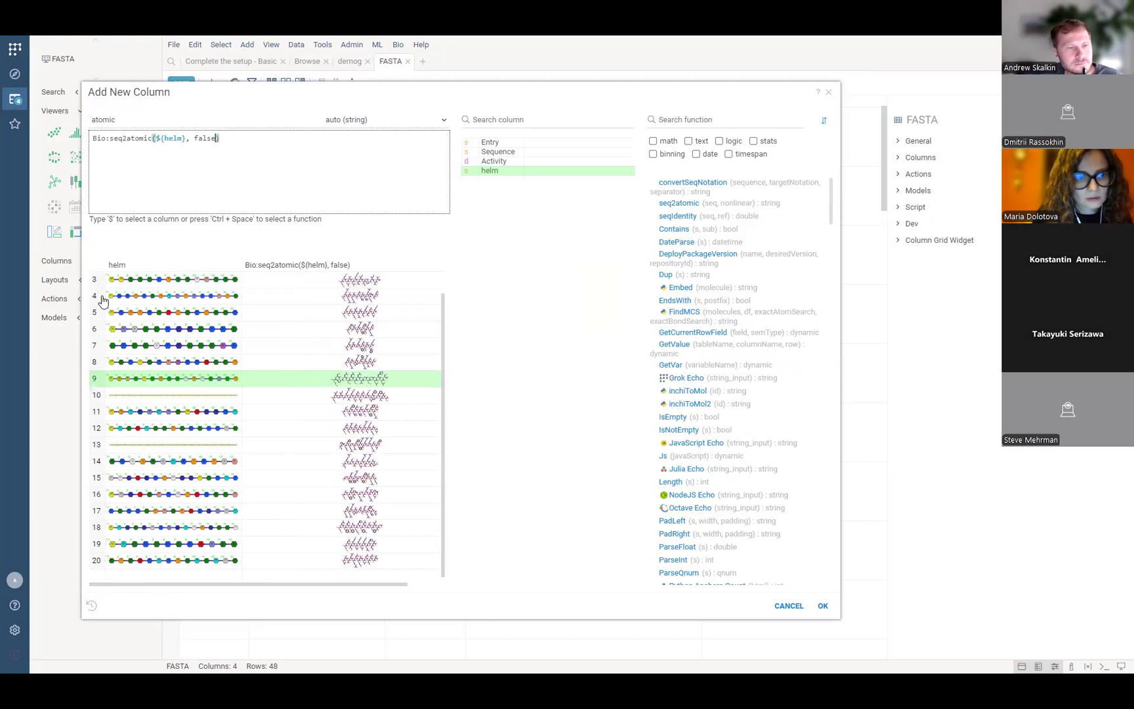
pyautogui.moveTo(98, 298)
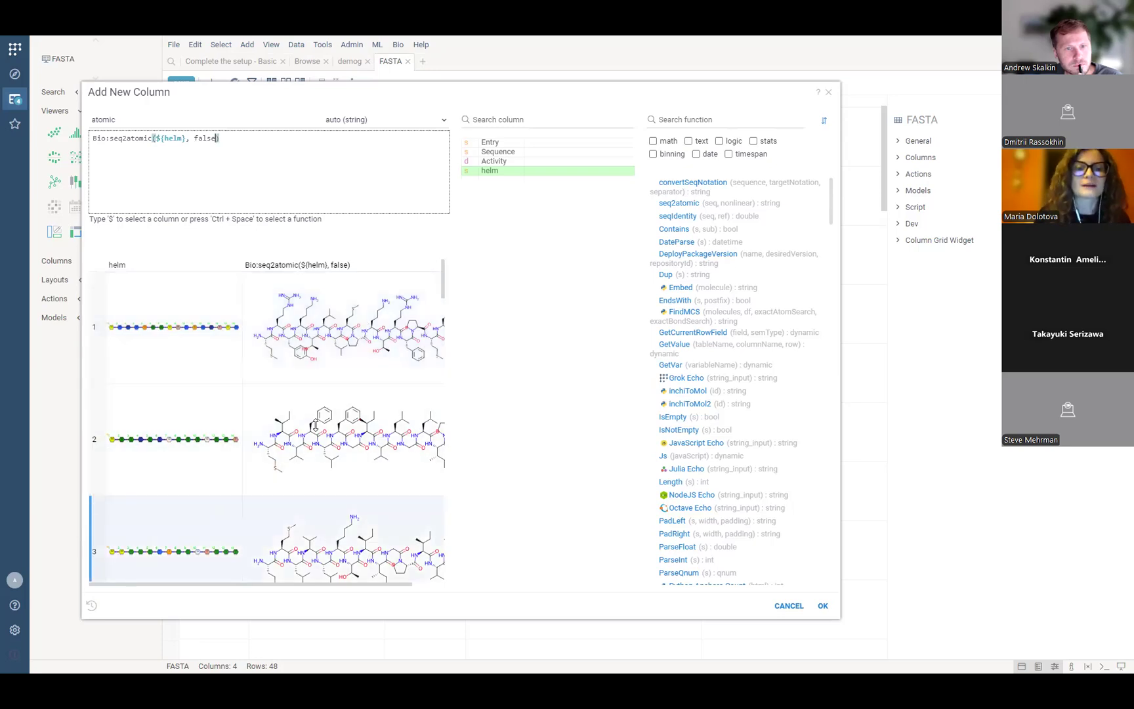
pyautogui.scroll(-4, 370, 382)
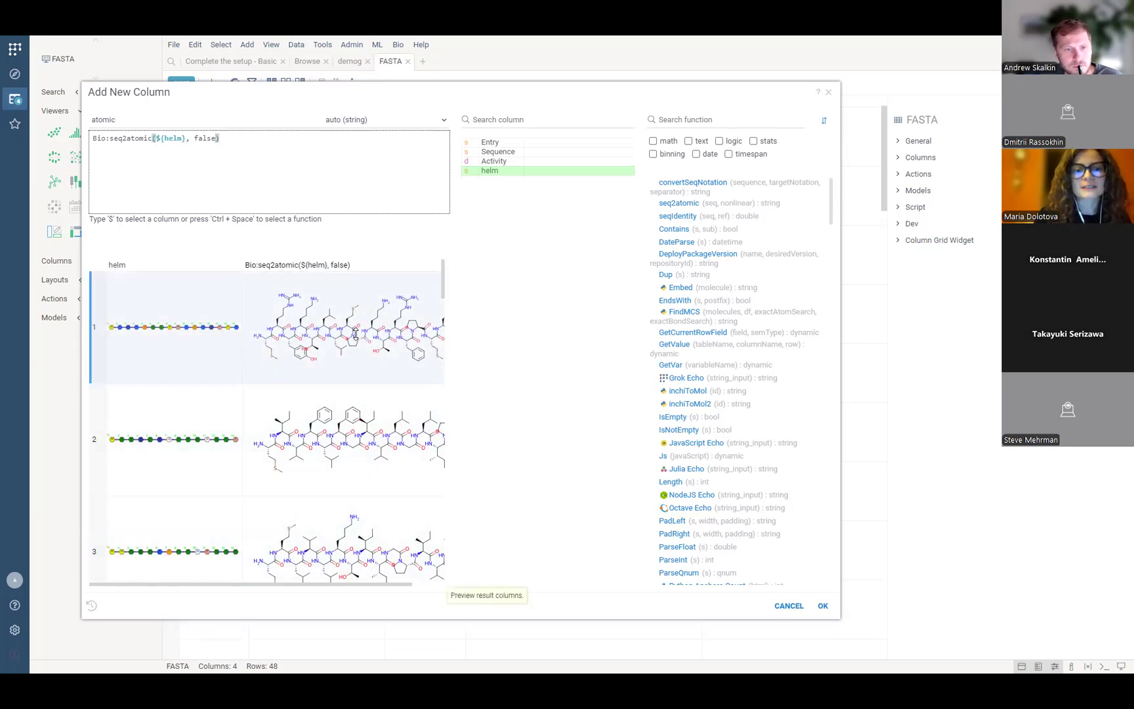
pyautogui.scroll(-2, 374, 384)
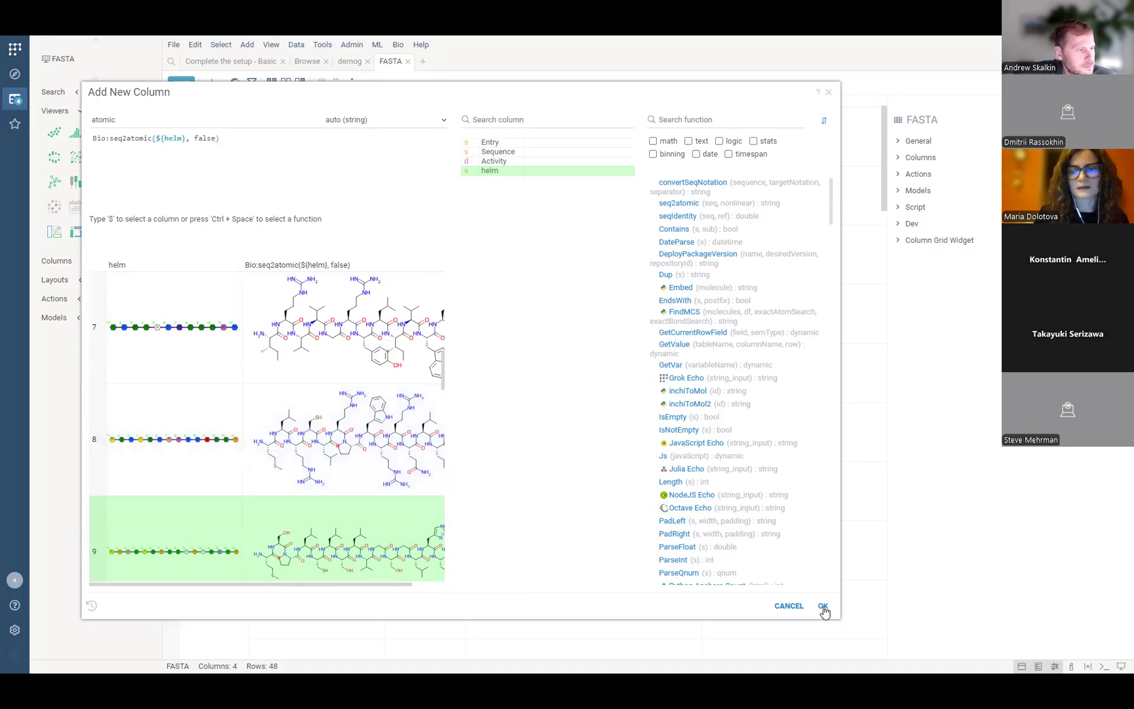
pyautogui.click(823, 607)
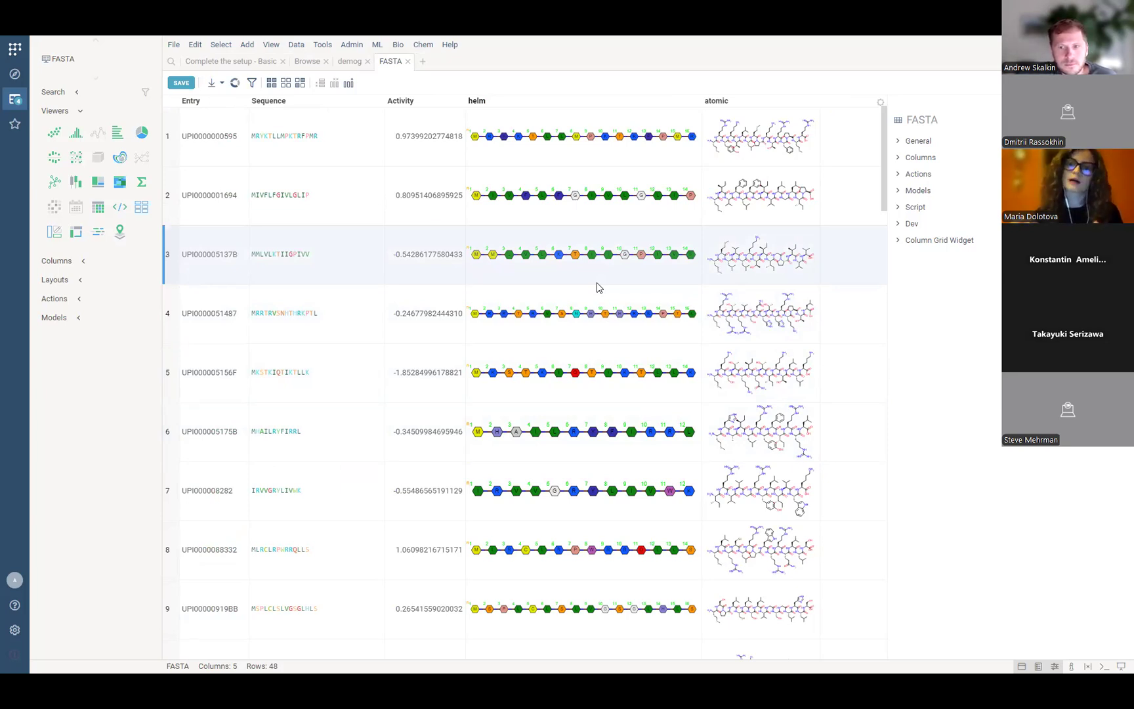
# Open another enlarged Add New Column dialog and select atomic to list molecule functions.
pyautogui.click(195, 46)
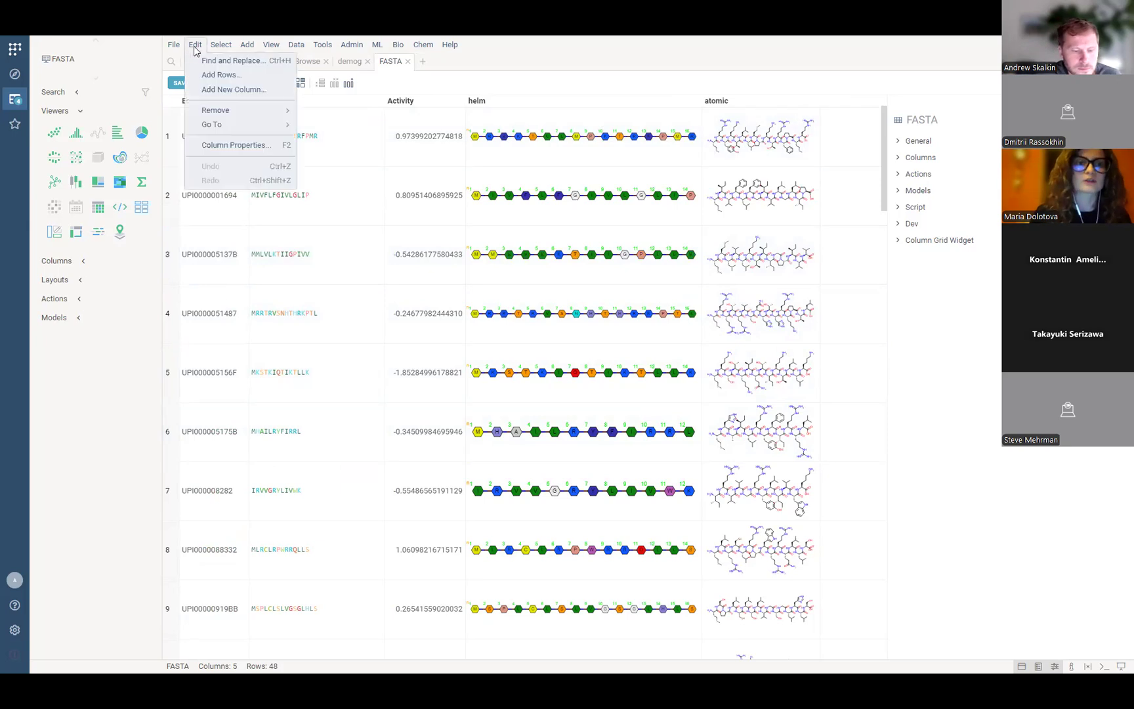
pyautogui.click(211, 90)
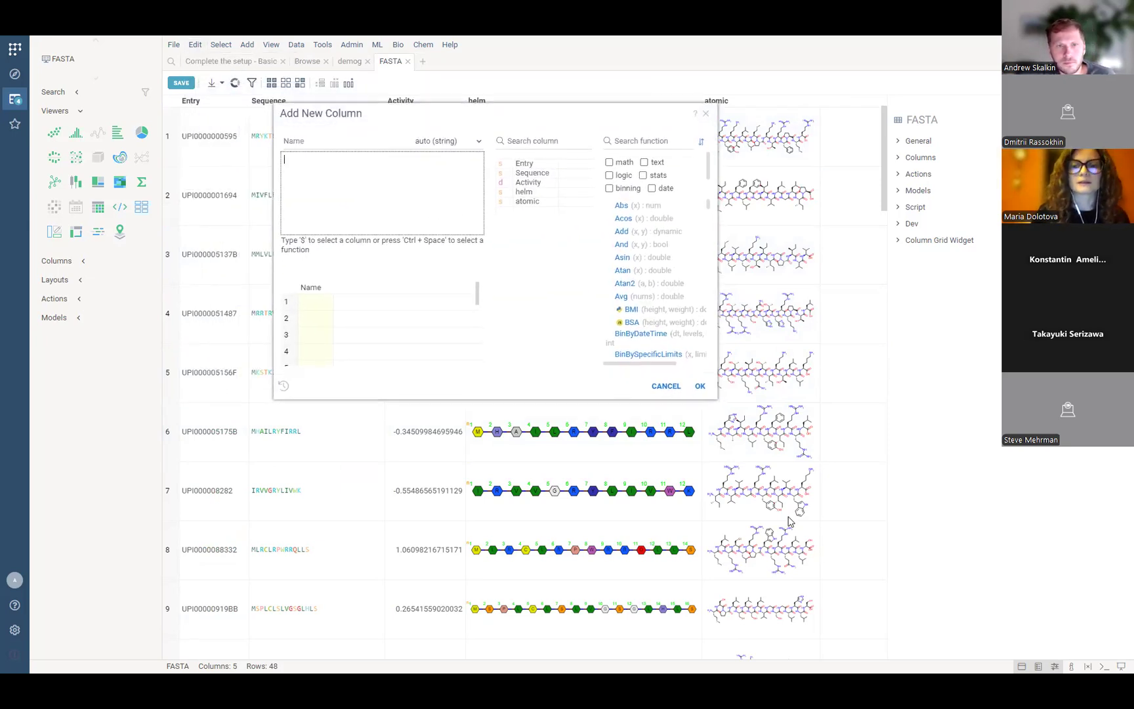
pyautogui.moveTo(717, 398); pyautogui.dragTo(906, 566)
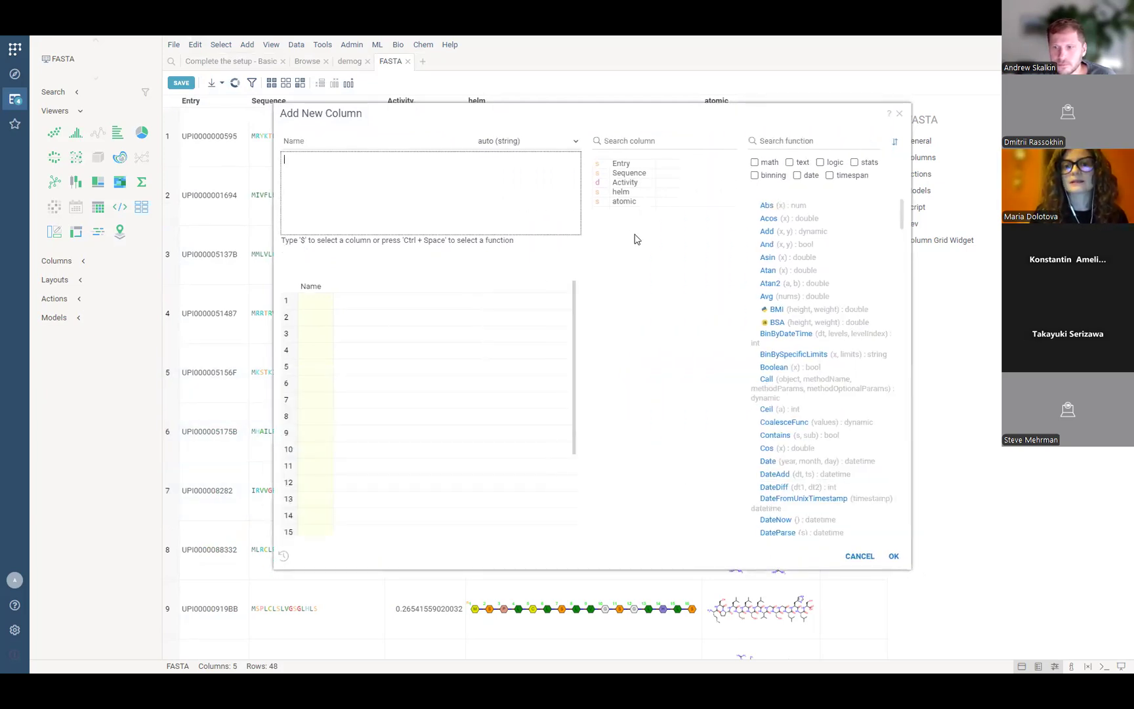
pyautogui.click(627, 202)
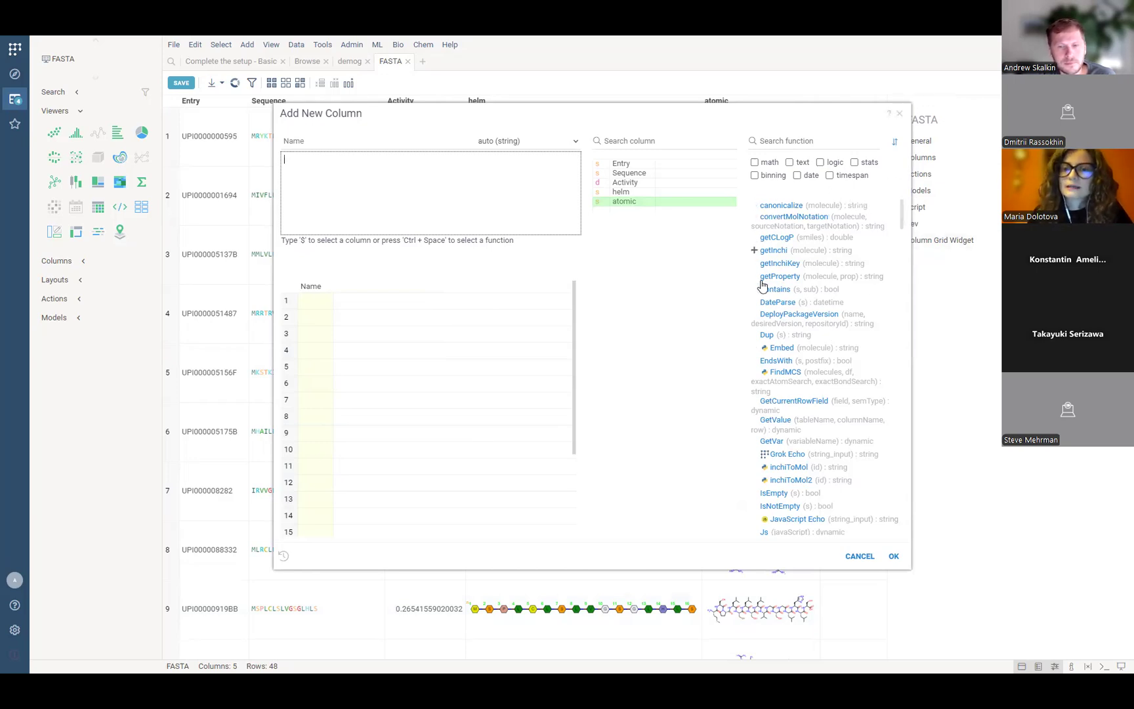
pyautogui.moveTo(765, 239)
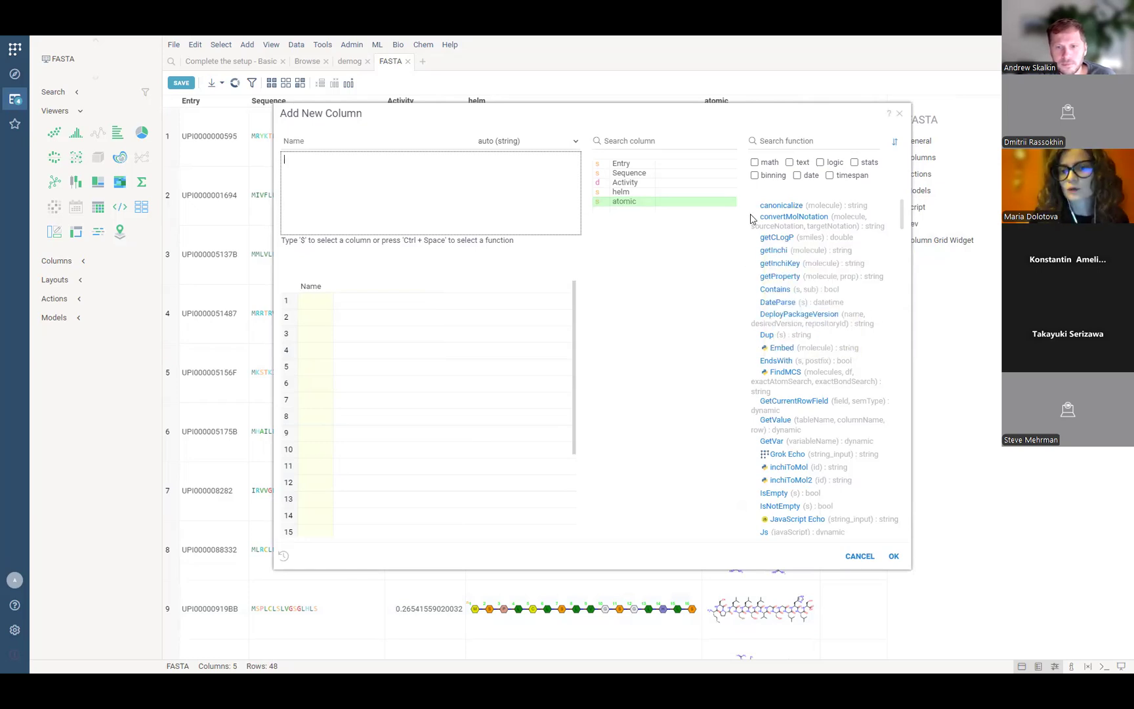
# Add an MW column computed as getProperty(atomic, 'MW'), giving values like 2068.13 and 1530.92.
pyautogui.click(753, 278)
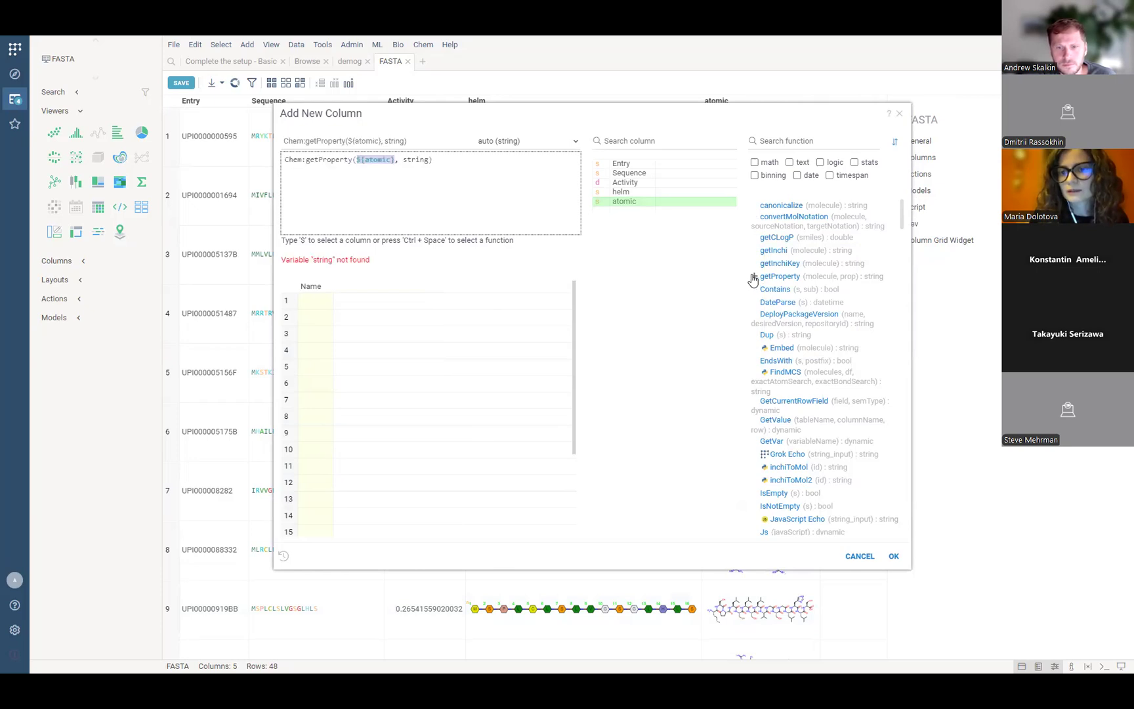
pyautogui.doubleClick(416, 160)
pyautogui.press('BackSpace')
pyautogui.write("'MW")
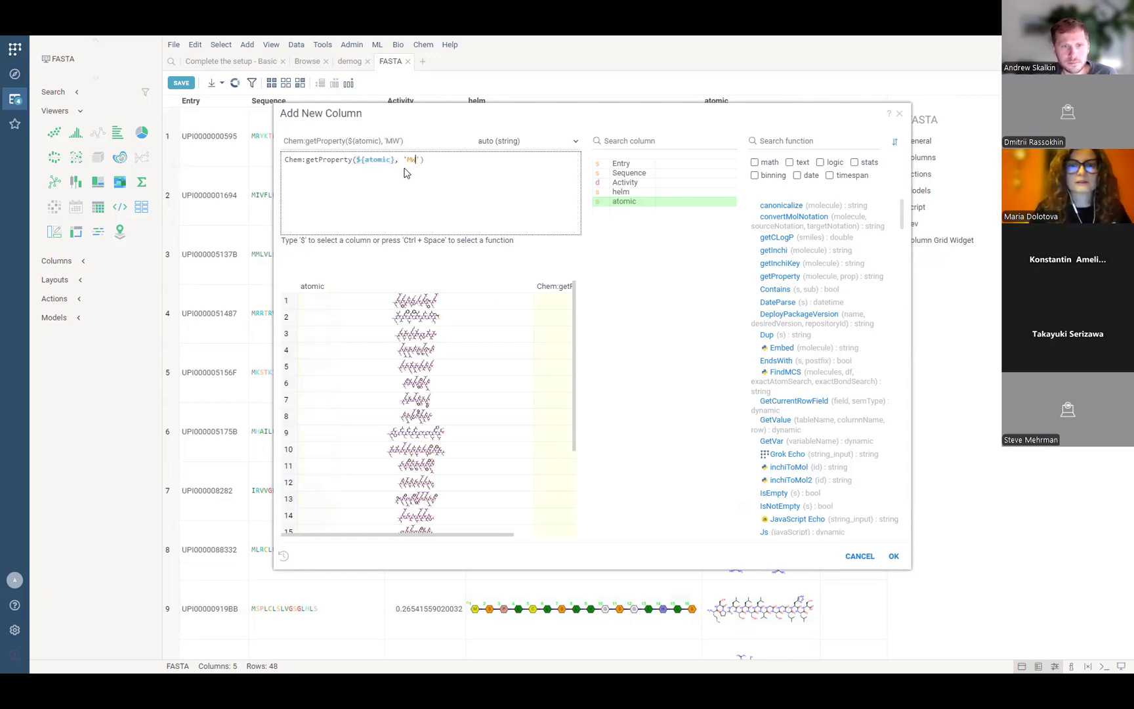
pyautogui.click(385, 142)
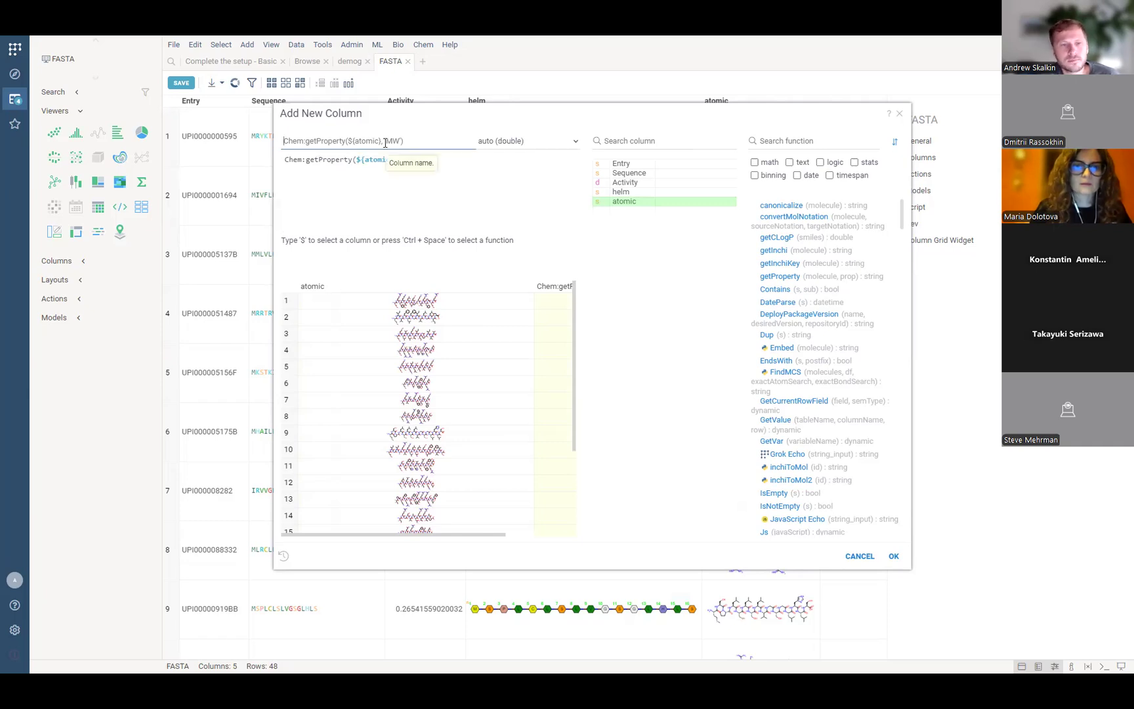
pyautogui.write('MW')
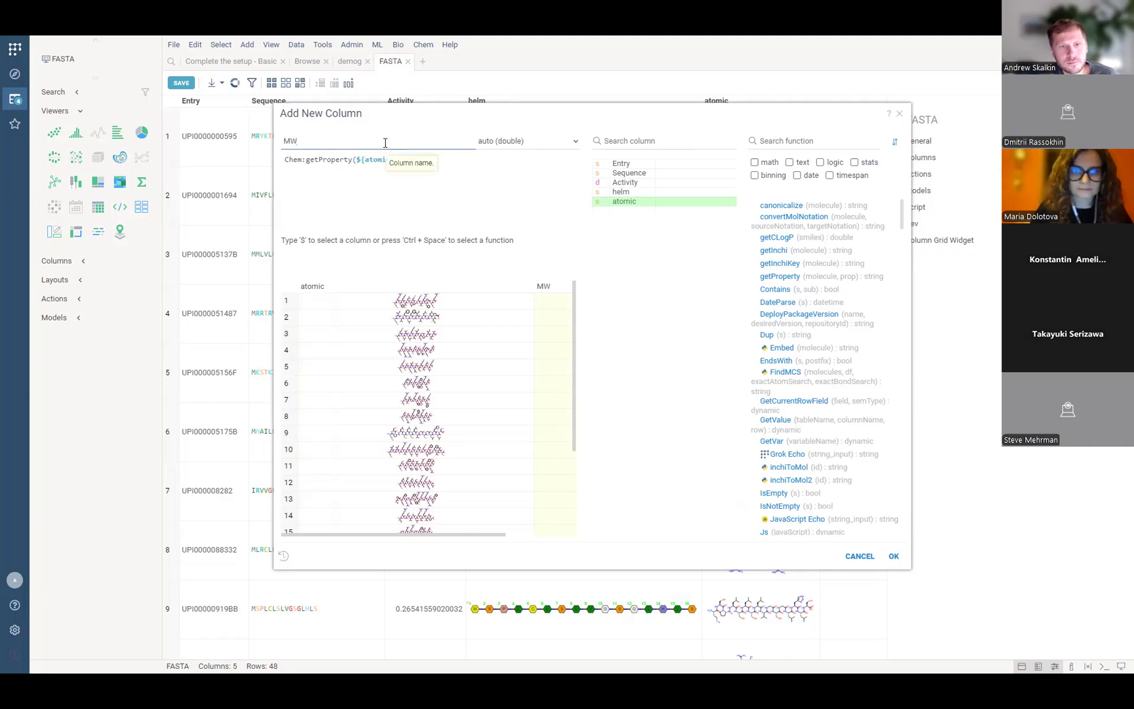
pyautogui.moveTo(397, 111); pyautogui.dragTo(256, 102)
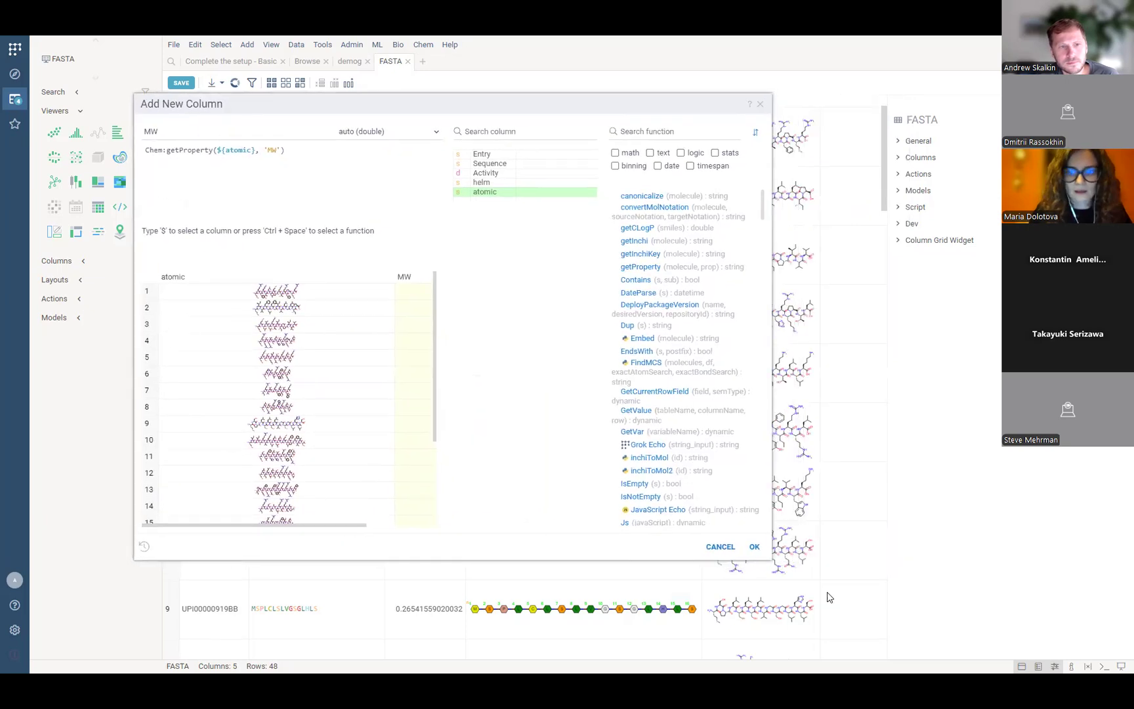
pyautogui.moveTo(767, 557); pyautogui.dragTo(951, 629)
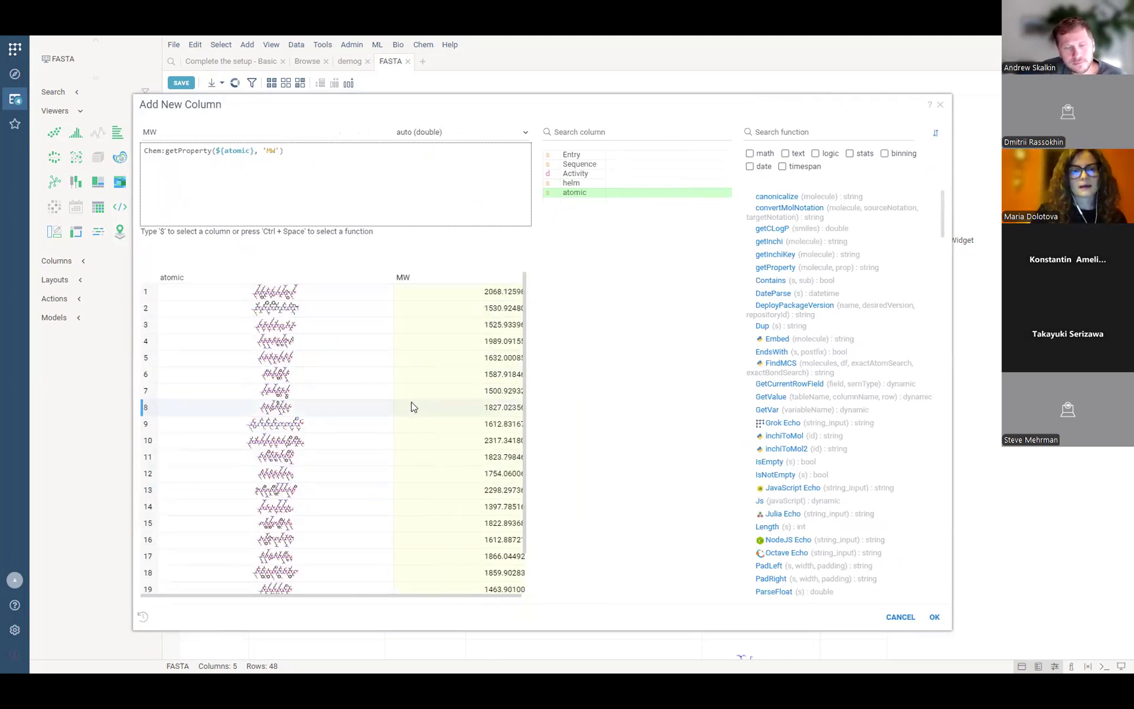
pyautogui.click(934, 623)
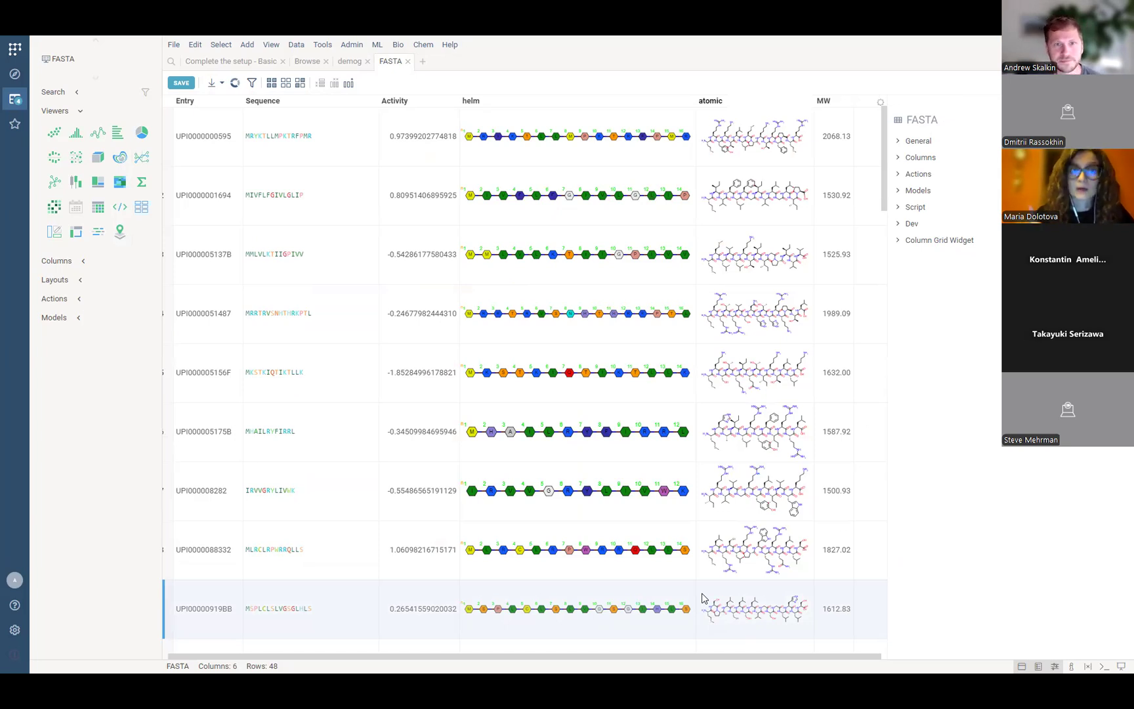
# Open a new calculated-column dialog from the edit commands and enlarge it.
pyautogui.click(194, 45)
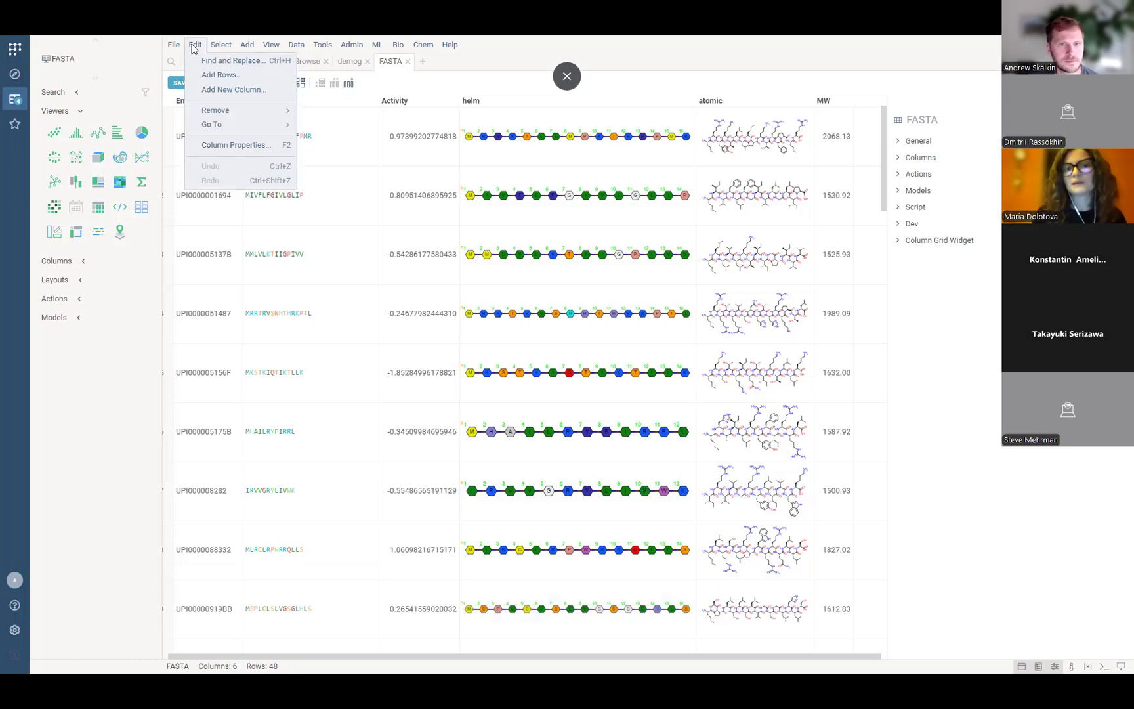
pyautogui.click(221, 90)
pyautogui.moveTo(222, 68); pyautogui.dragTo(167, 135)
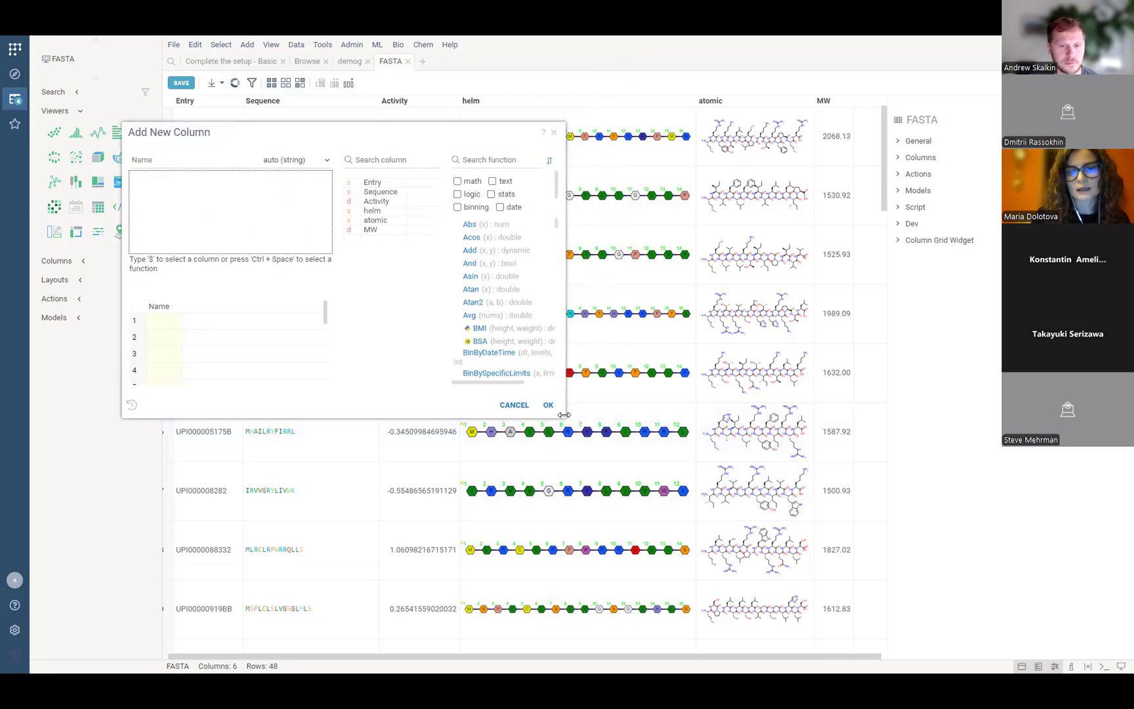
pyautogui.moveTo(564, 415); pyautogui.dragTo(737, 478)
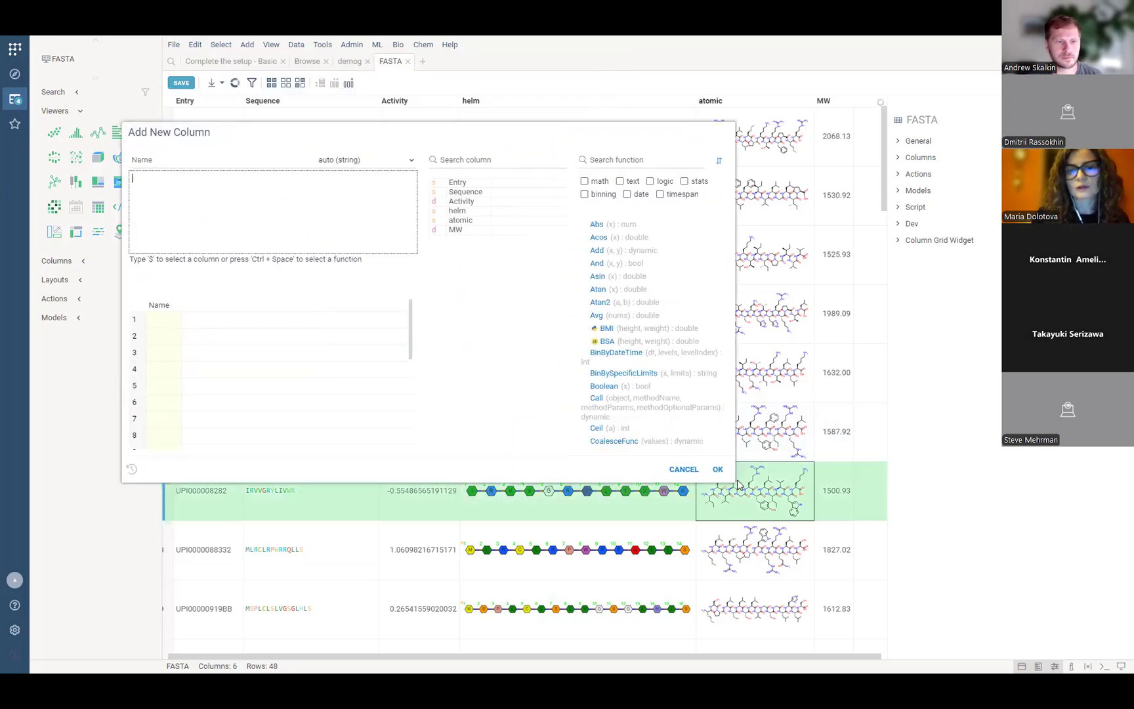
# Build the formula Abs(${MW}) by inserting Abs and dragging in the MW column.
pyautogui.write('ab')
pyautogui.click(198, 190)
pyautogui.write("'uytyutyu")
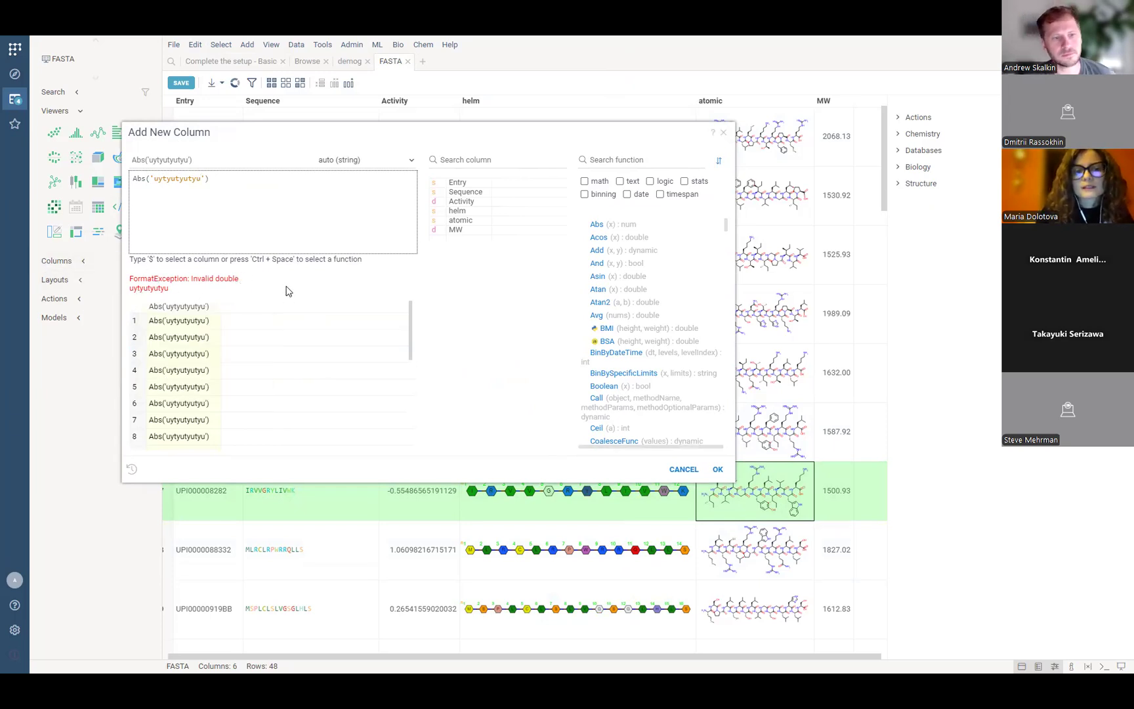
pyautogui.moveTo(204, 179); pyautogui.dragTo(163, 182)
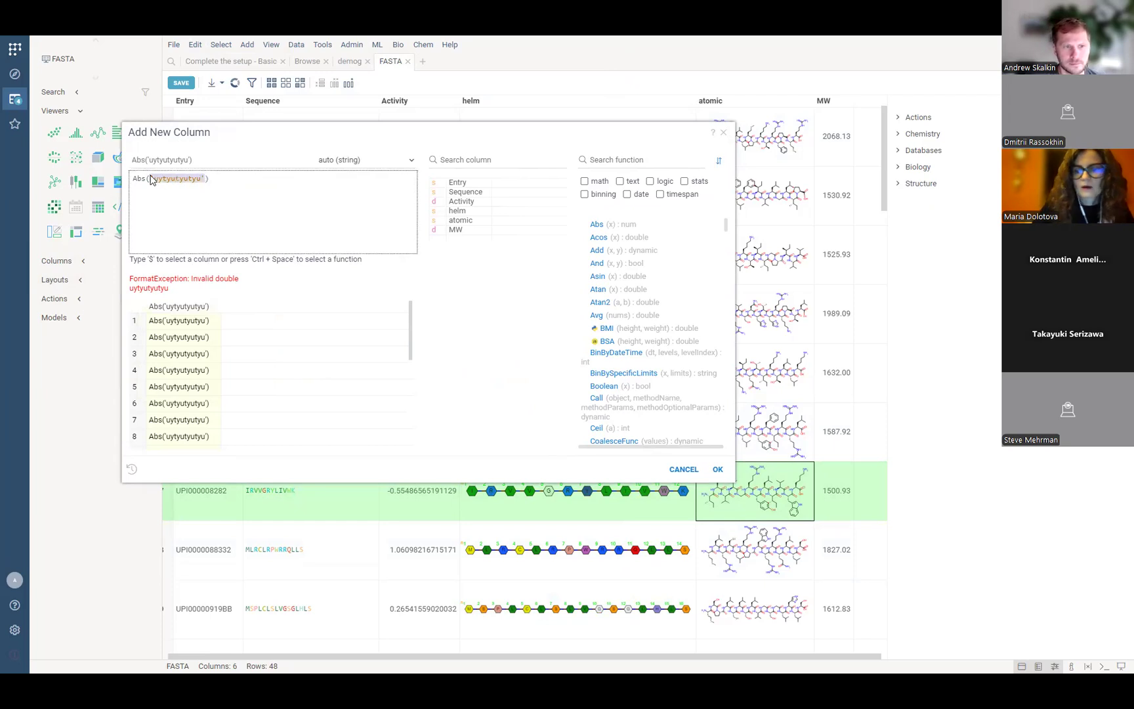
pyautogui.press('BackSpace')
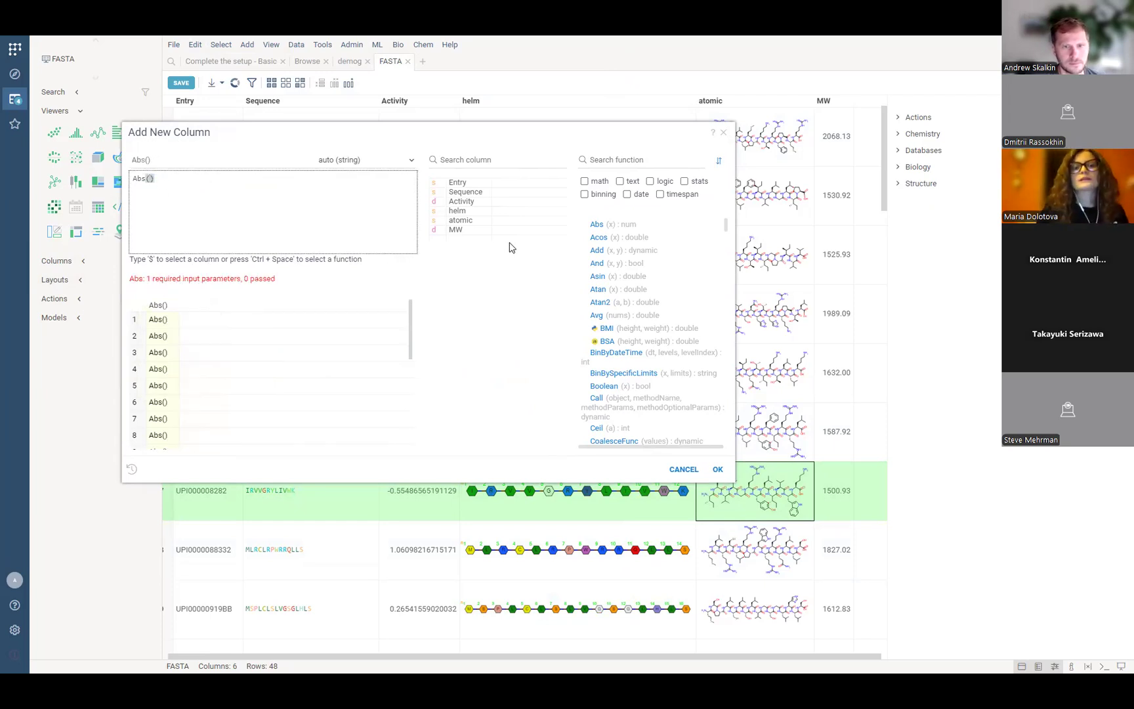
pyautogui.moveTo(460, 229); pyautogui.dragTo(189, 189)
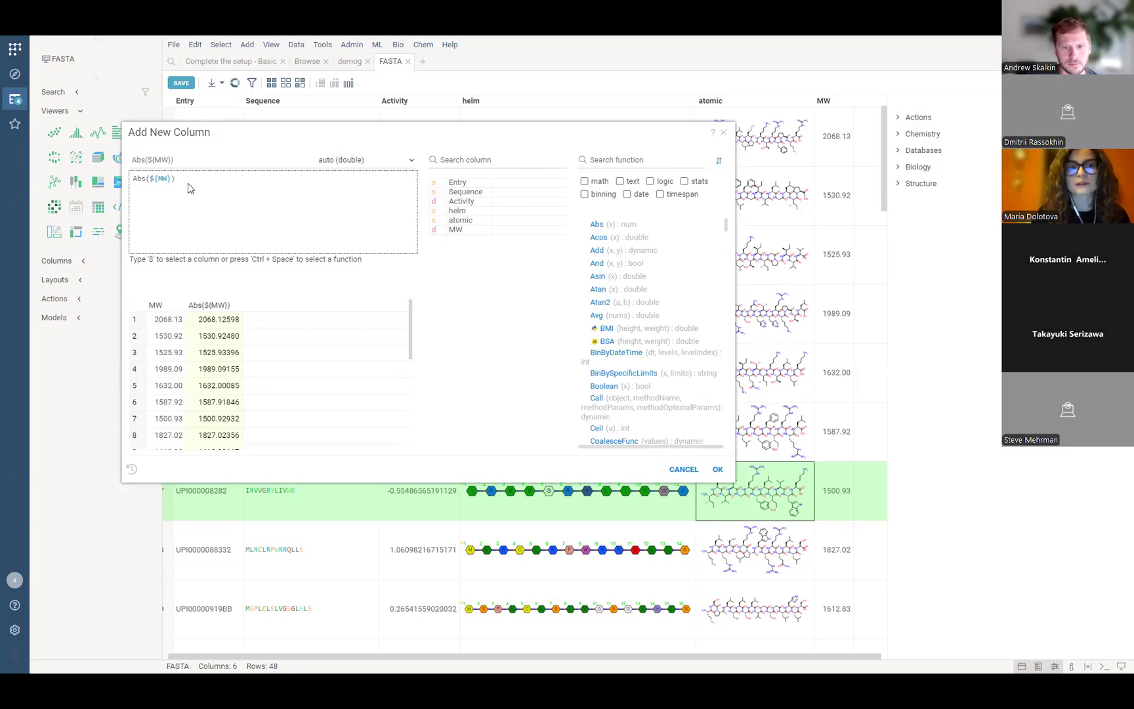
# Clear Abs(${MW}) and insert Chem:getInchi into the formula from autocomplete.
pyautogui.moveTo(176, 180); pyautogui.dragTo(133, 182)
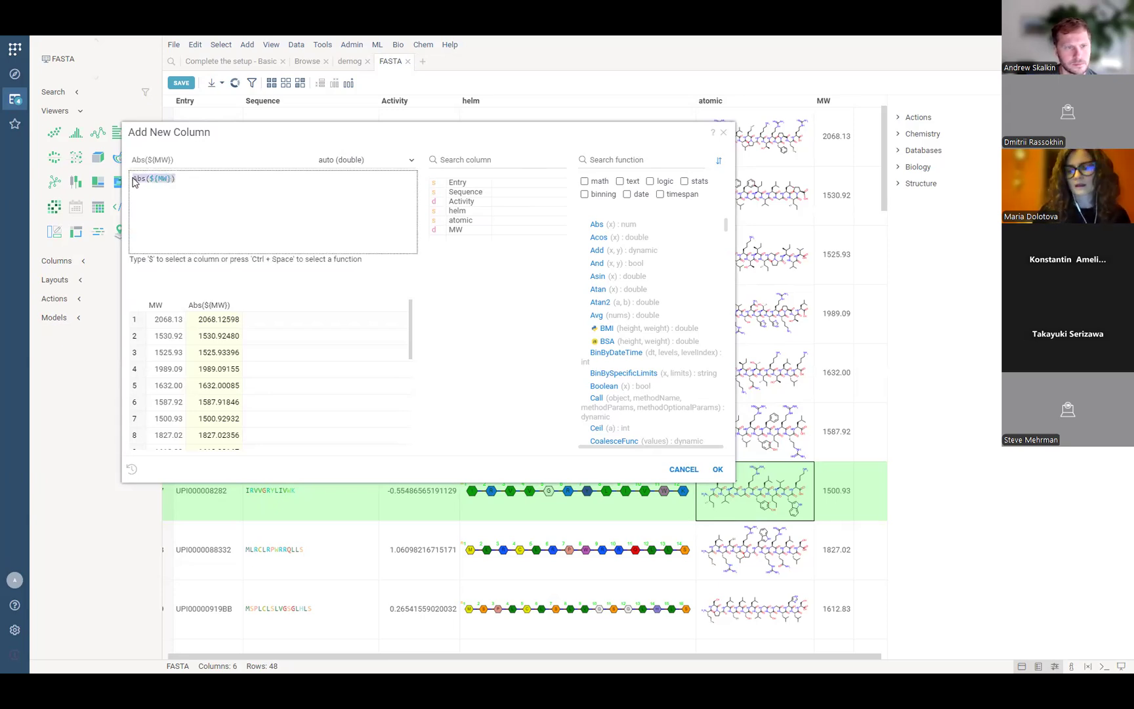
pyautogui.press('BackSpace')
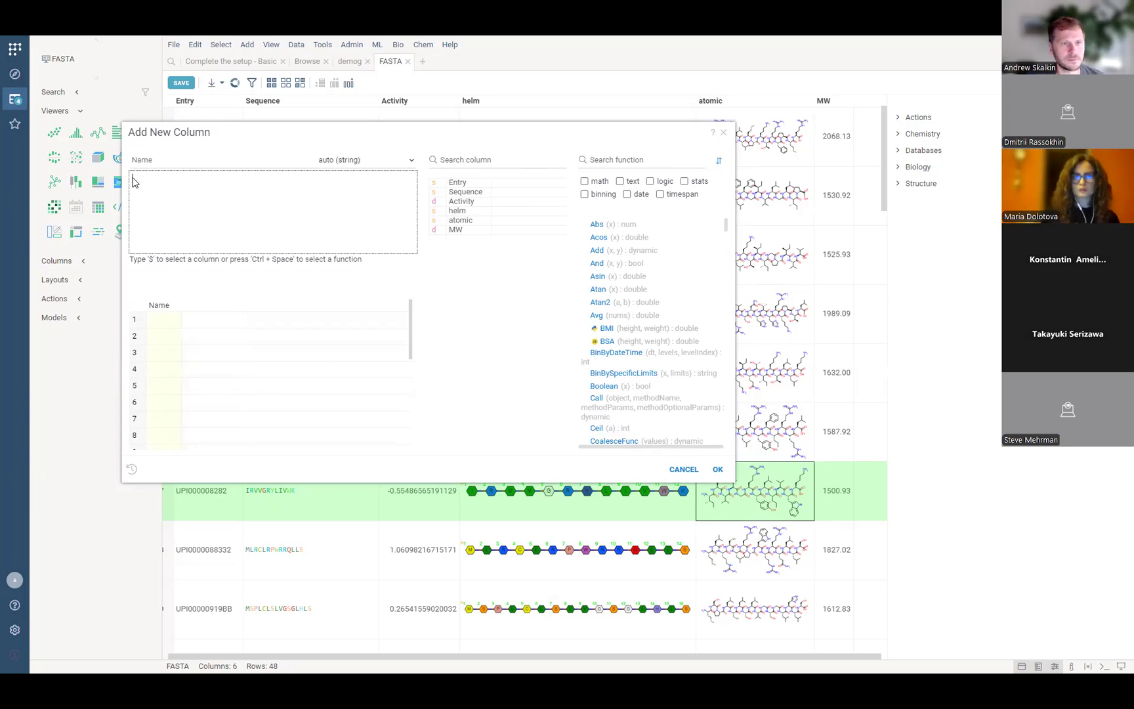
pyautogui.write('c')
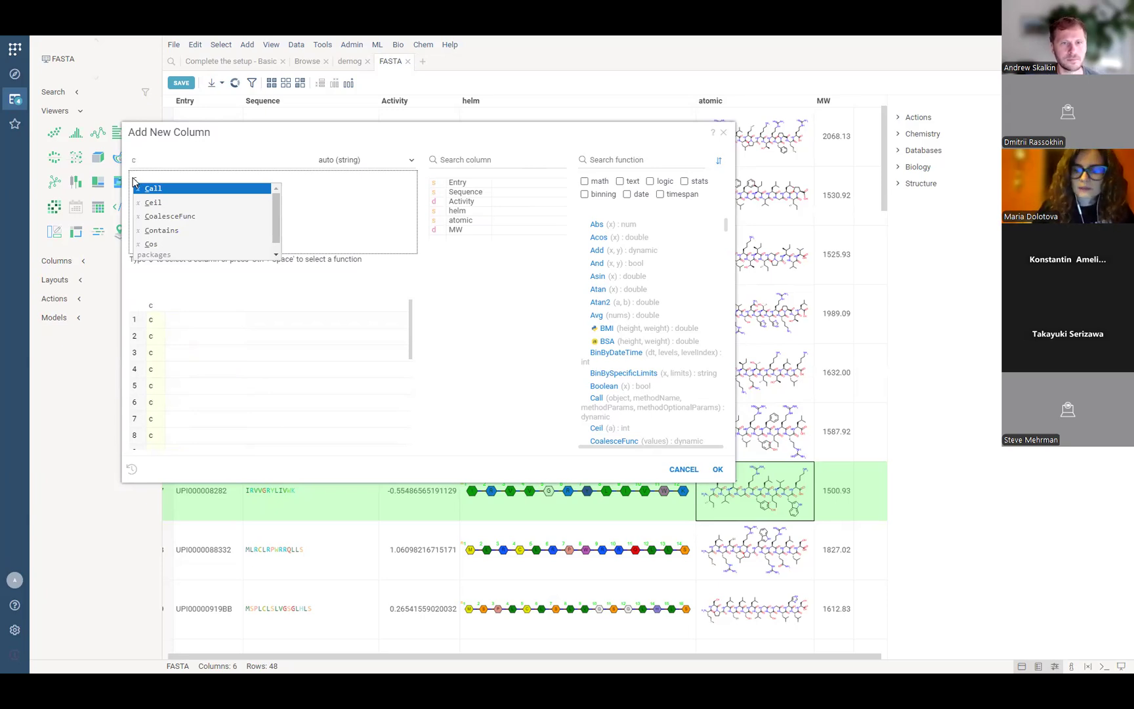
pyautogui.press('Down')
pyautogui.press('Down')
pyautogui.press('Down')
pyautogui.press('Down')
pyautogui.press('Down')
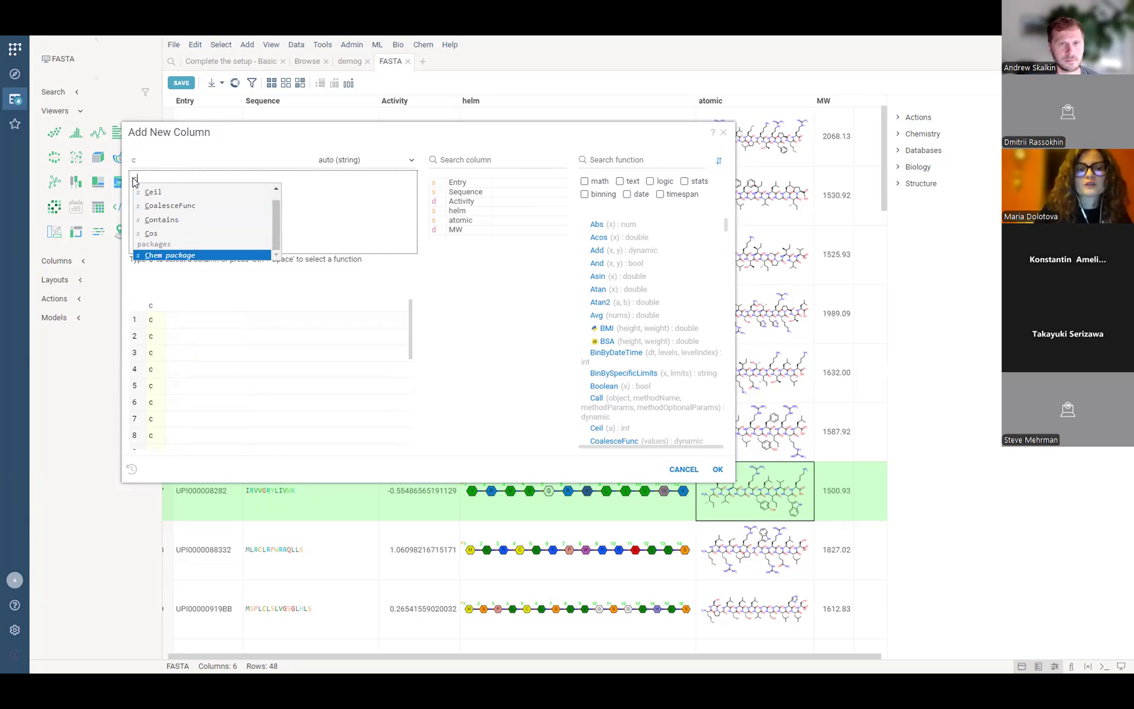
pyautogui.press('Return')
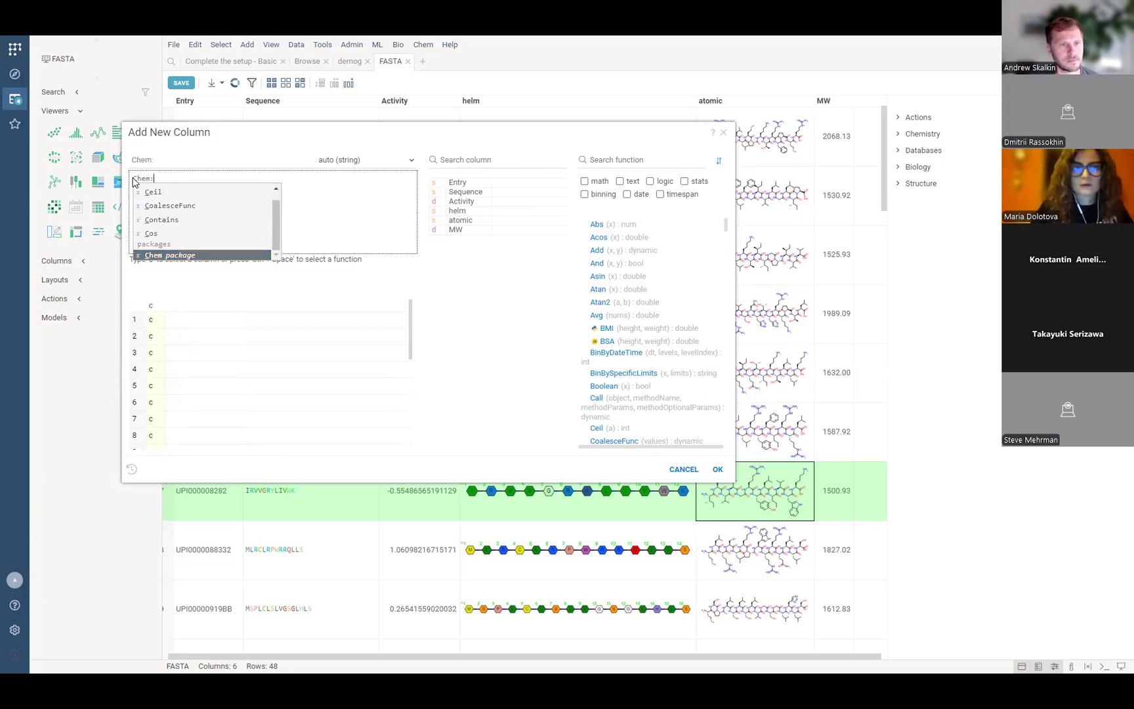
pyautogui.press('Down')
pyautogui.press('Down')
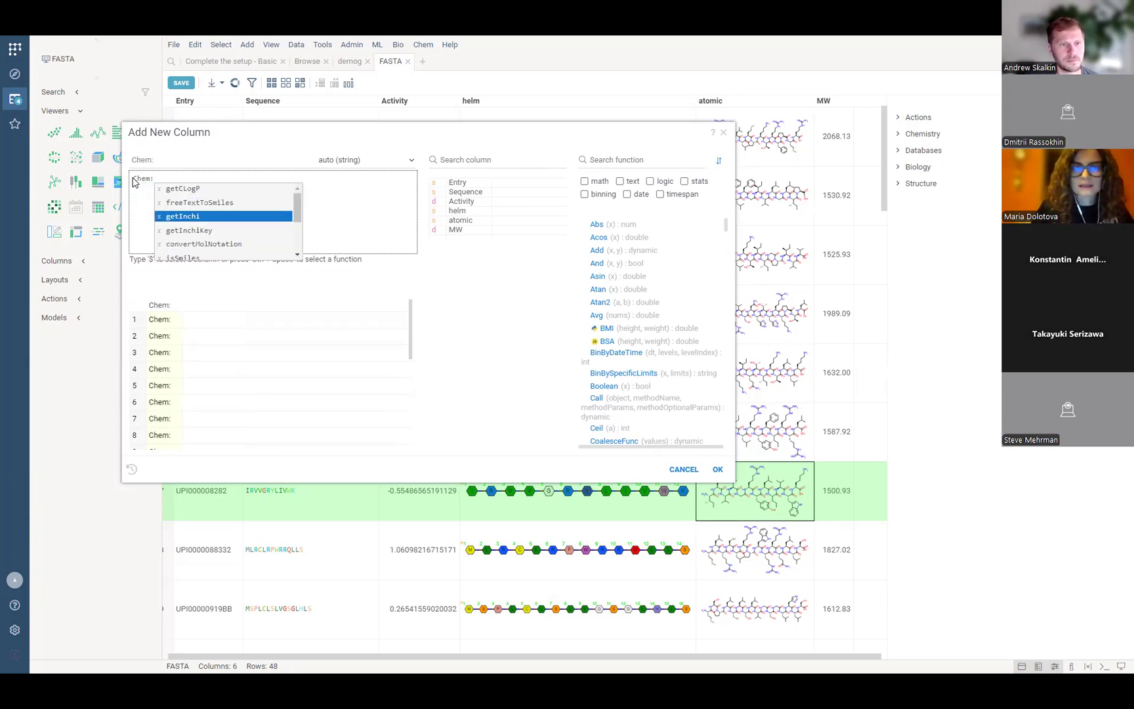
pyautogui.press('Return')
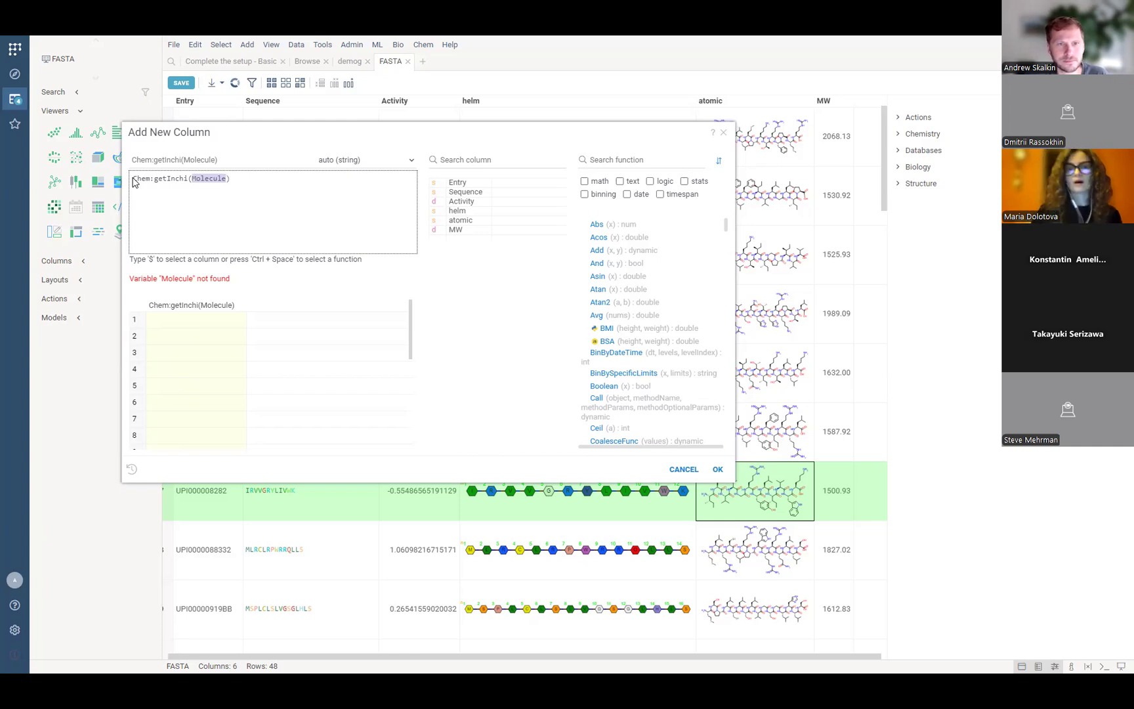
# Cancel the new-column dialog without adding getInchi, then select the first row's Sequence cell.
pyautogui.moveTo(600, 138); pyautogui.dragTo(557, 214)
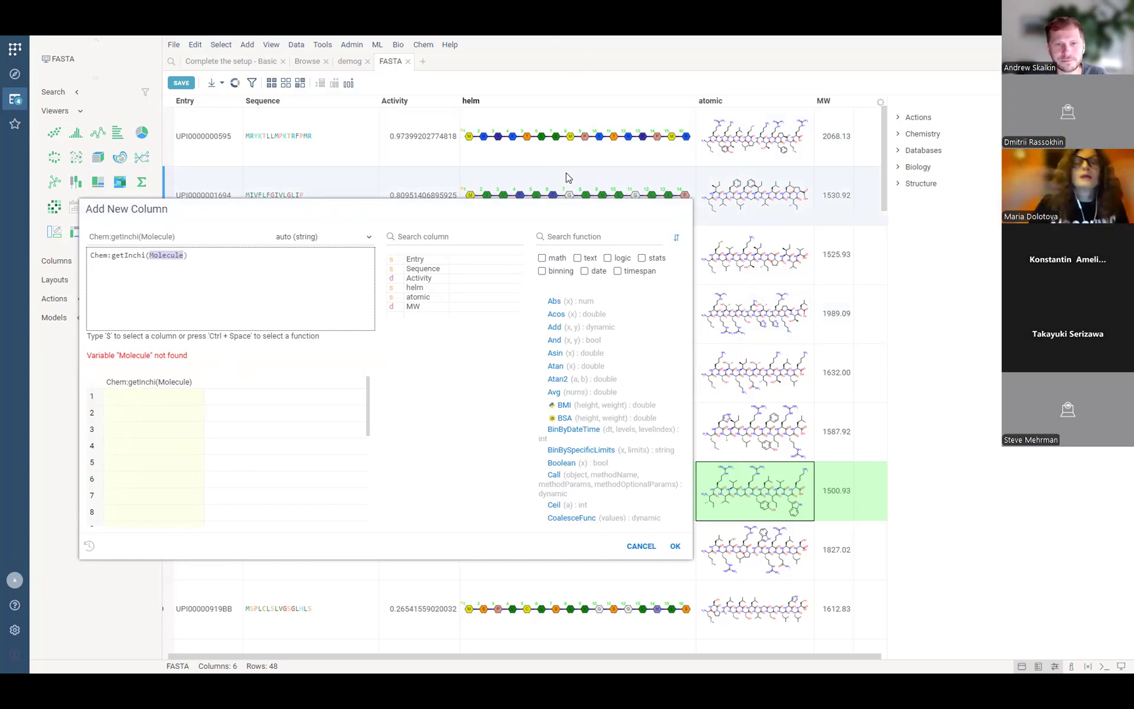
pyautogui.click(641, 548)
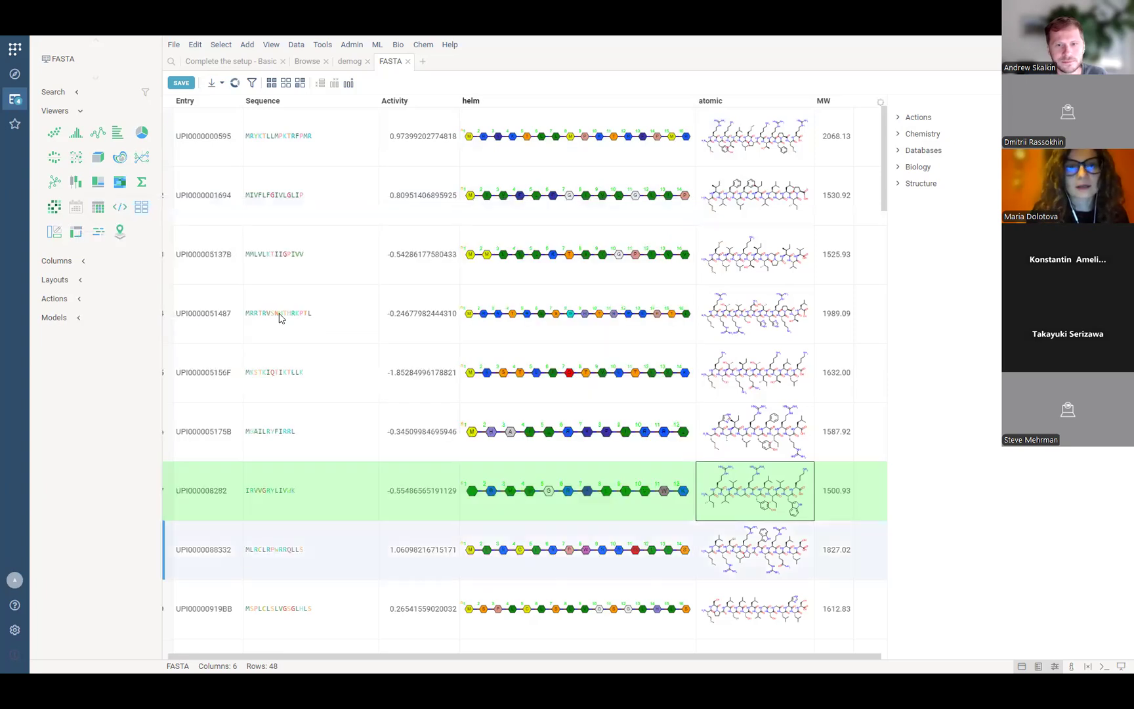
pyautogui.click(332, 143)
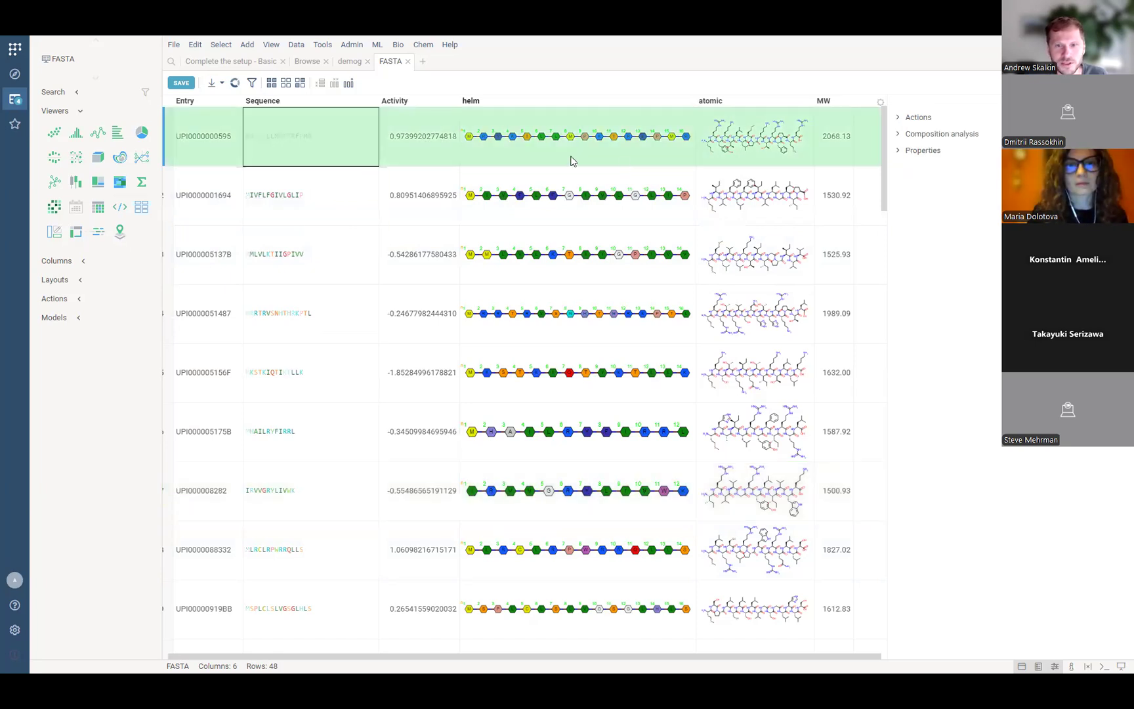
# In the sketcher, clear the first row's atomic structure and draw a benzene ring (MW 78.05).
pyautogui.doubleClick(748, 148)
pyautogui.moveTo(749, 147); pyautogui.dragTo(341, 170)
pyautogui.click(321, 210)
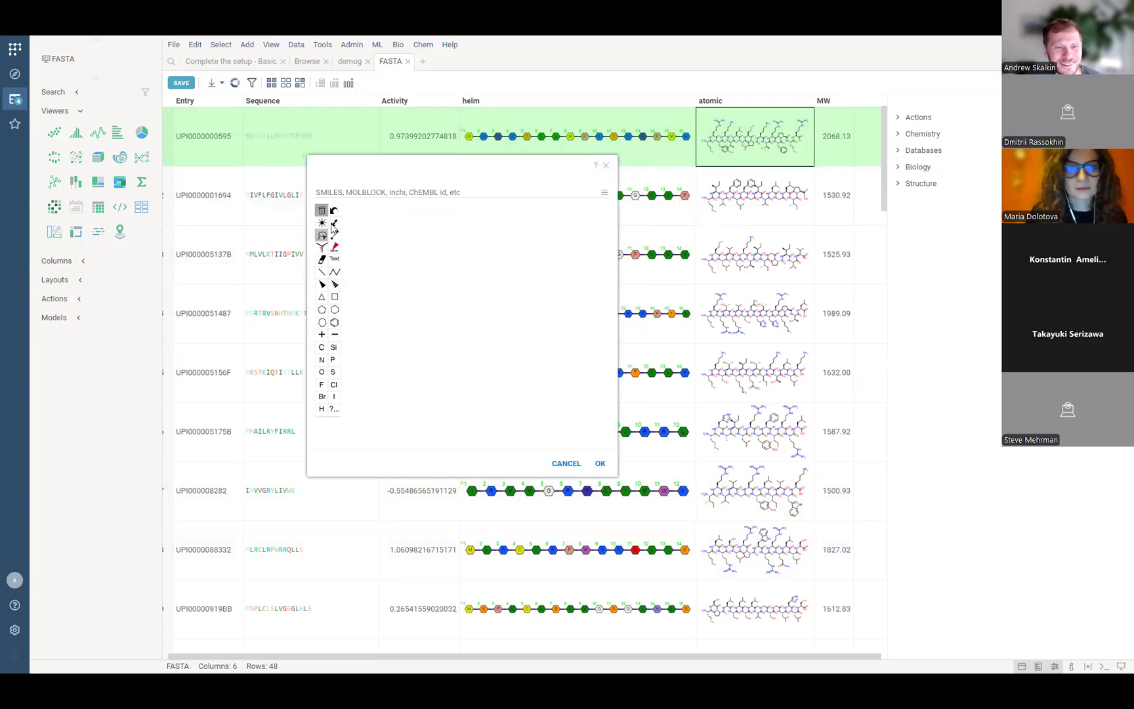
pyautogui.click(333, 325)
pyautogui.click(459, 309)
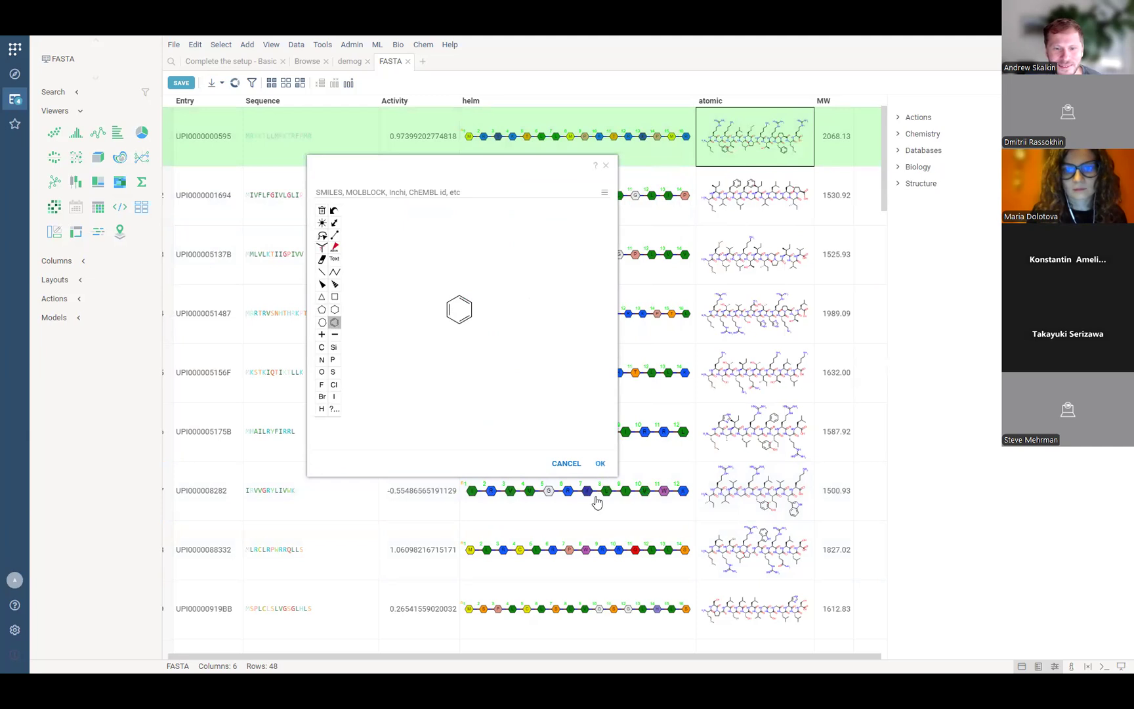
pyautogui.click(600, 464)
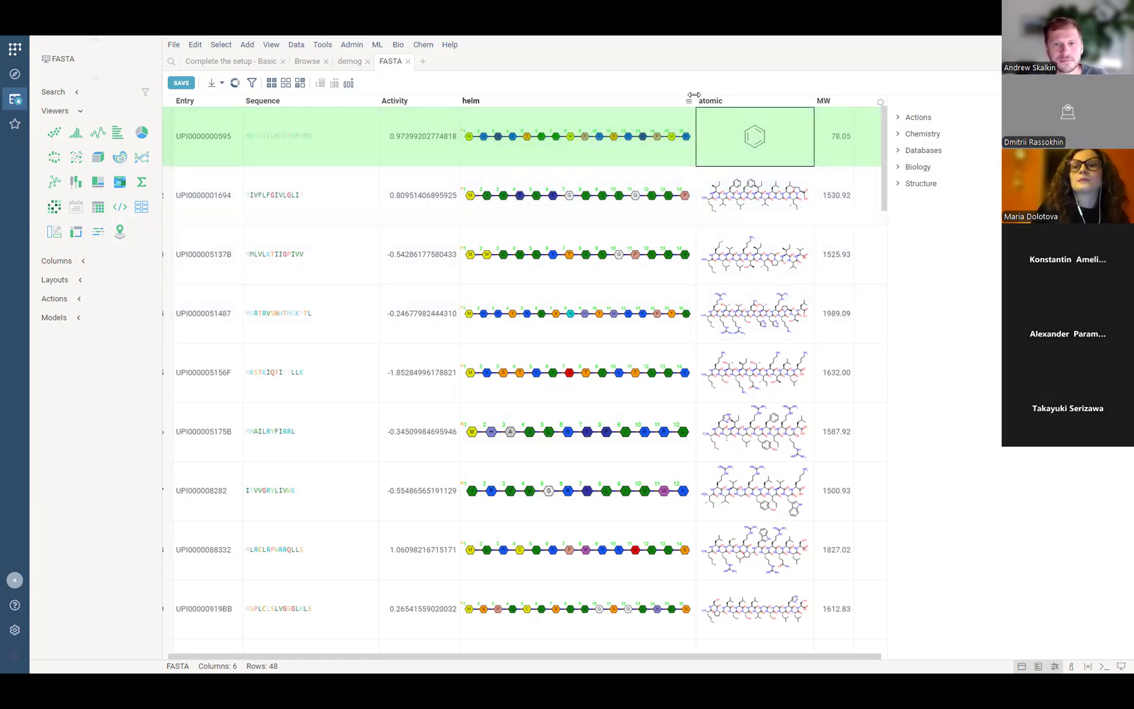
pyautogui.moveTo(727, 101)
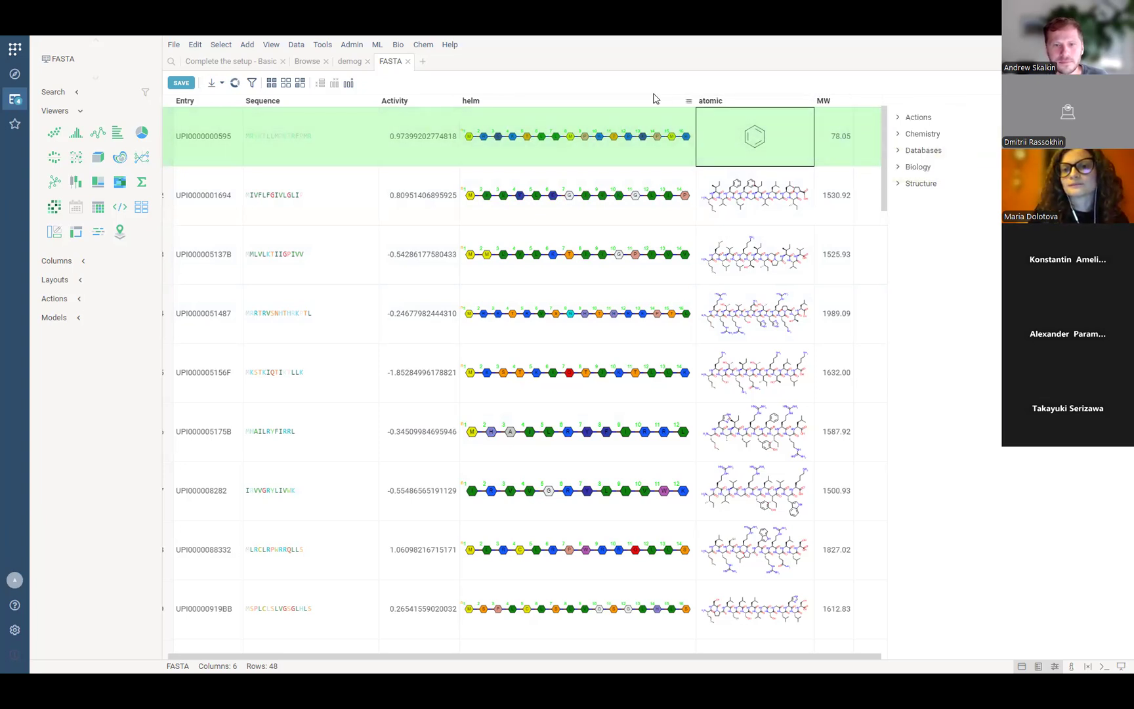
pyautogui.click(482, 133)
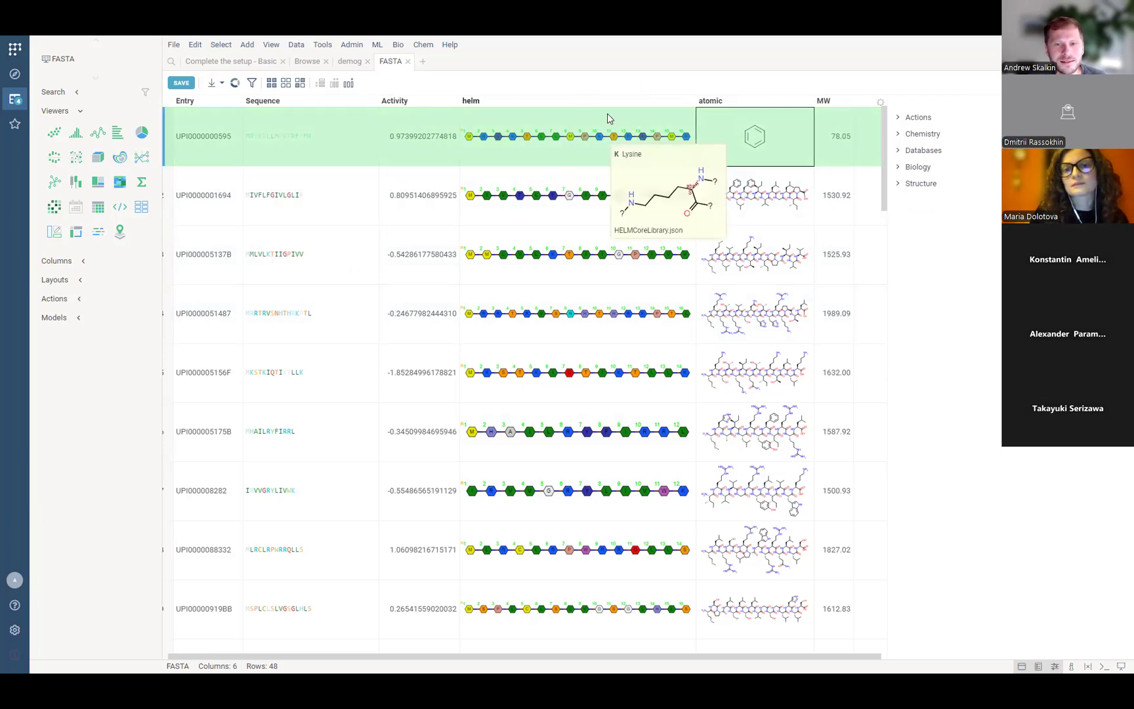
pyautogui.click(740, 118)
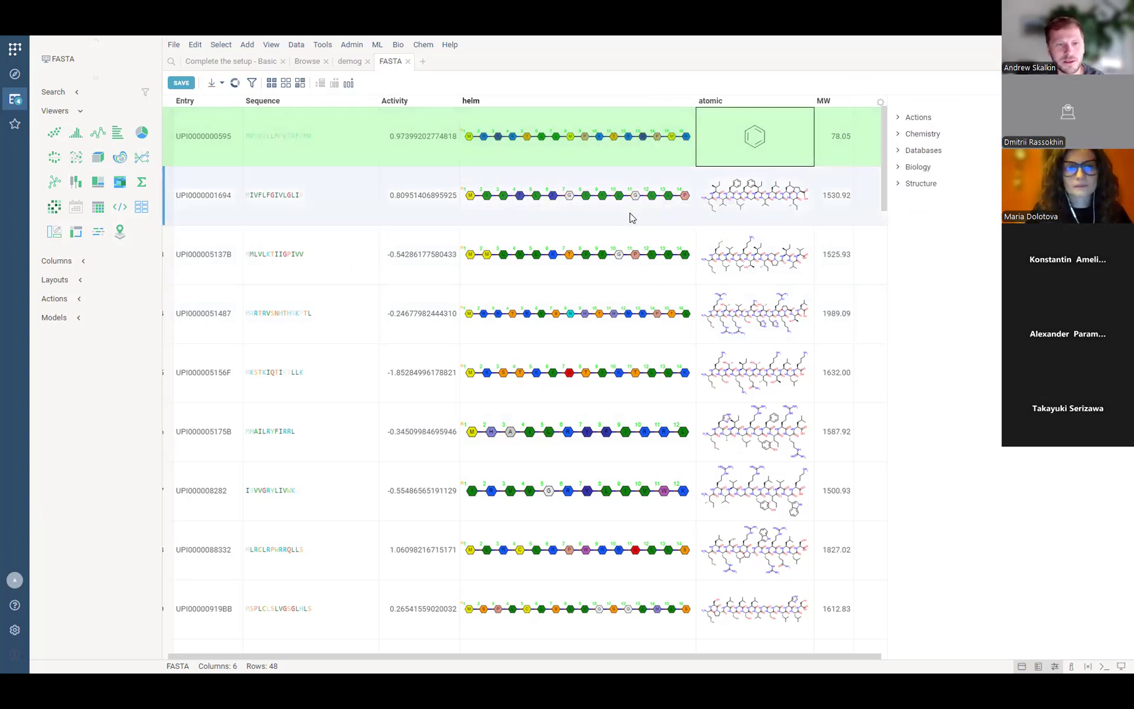
# Open row 2's Sequence cell, MIVFLFGIVLGLIP, for in-place editing.
pyautogui.doubleClick(313, 203)
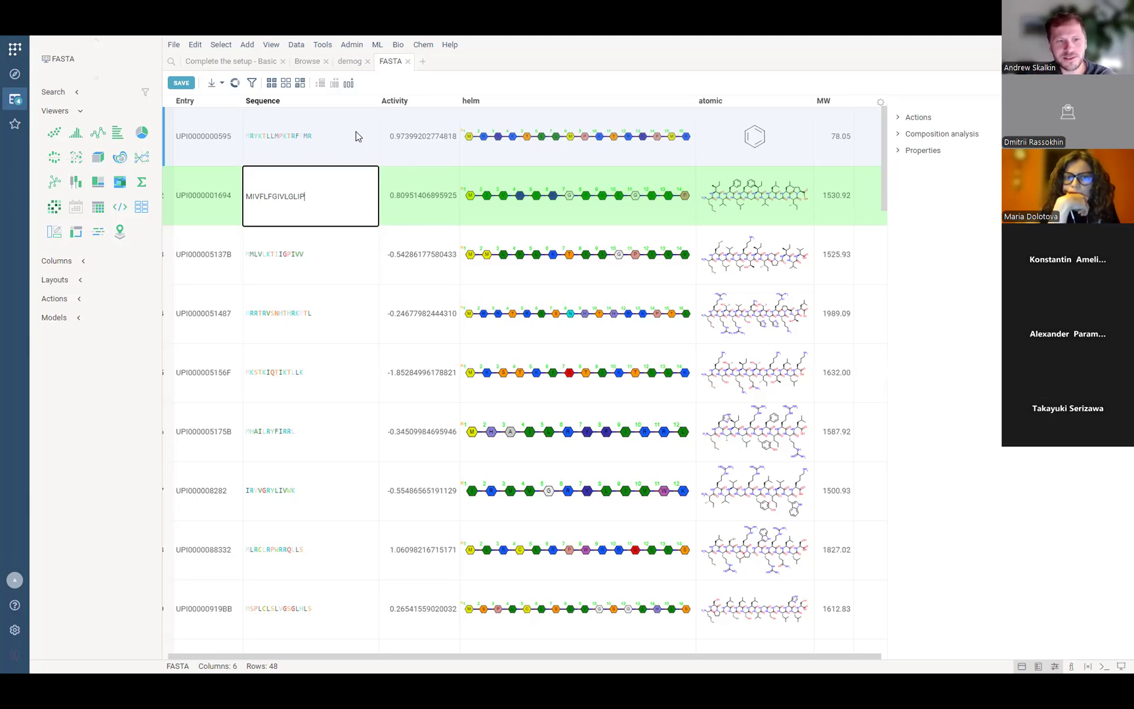
# Trim row 2's sequence to MIVFLFGIVL and commit, recalculating its MW to 1150.68.
pyautogui.press('BackSpace')
pyautogui.press('BackSpace')
pyautogui.press('BackSpace')
pyautogui.press('BackSpace')
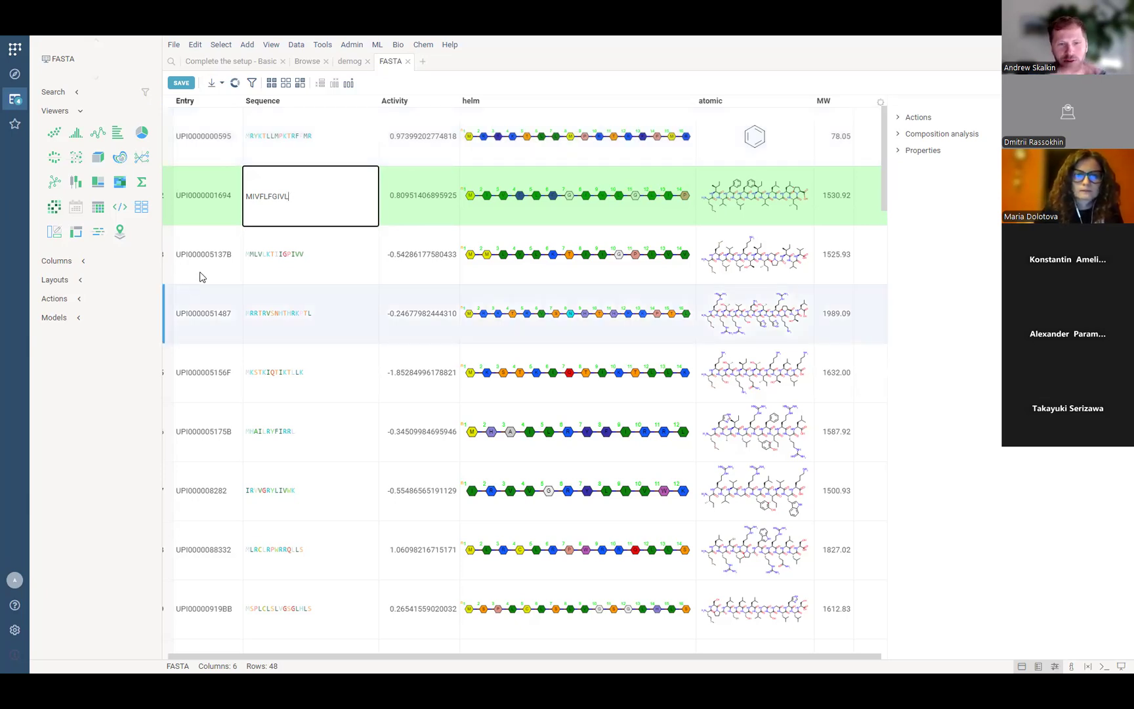
pyautogui.click(405, 273)
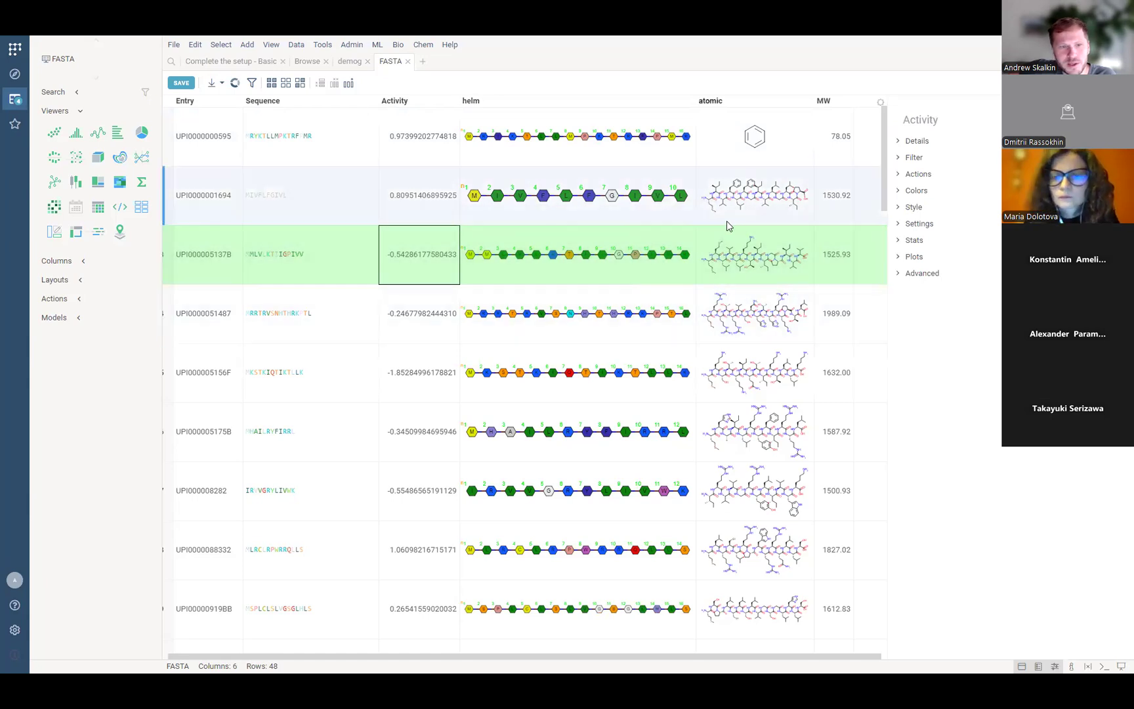
pyautogui.click(311, 271)
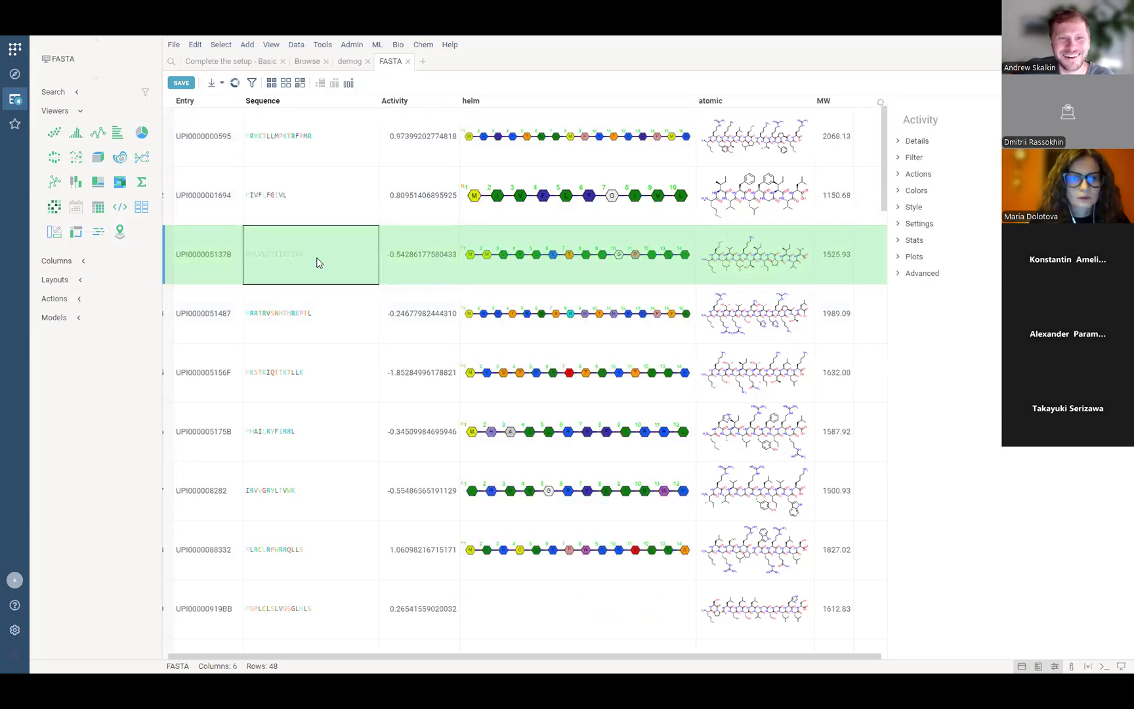
pyautogui.click(302, 316)
pyautogui.click(337, 315)
pyautogui.press('BackSpace')
pyautogui.press('BackSpace')
pyautogui.press('BackSpace')
pyautogui.press('BackSpace')
pyautogui.press('BackSpace')
pyautogui.press('BackSpace')
pyautogui.press('BackSpace')
pyautogui.press('BackSpace')
pyautogui.press('BackSpace')
pyautogui.press('BackSpace')
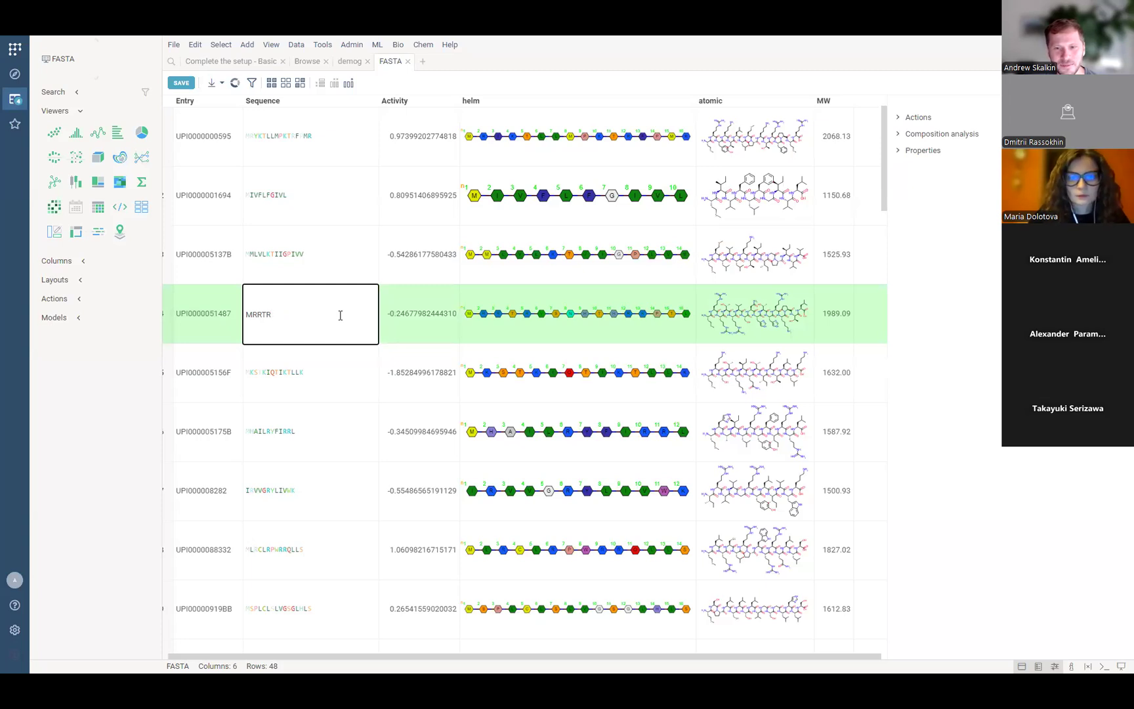
pyautogui.press('Return')
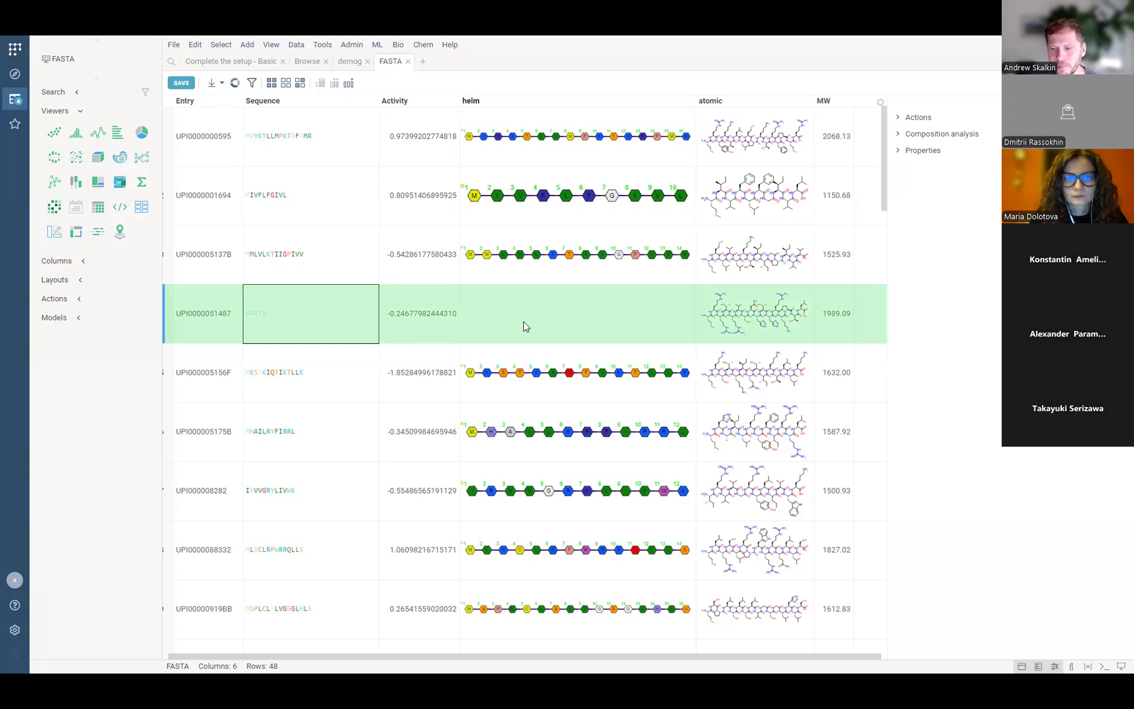
pyautogui.doubleClick(286, 319)
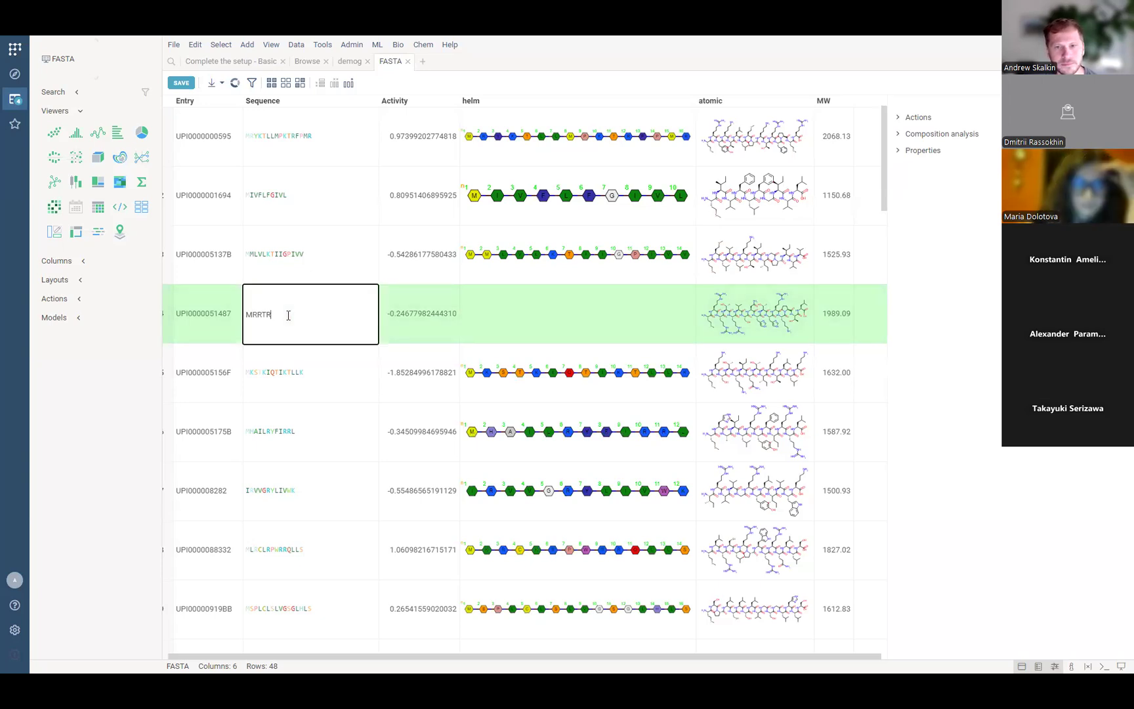
pyautogui.write('RRR')
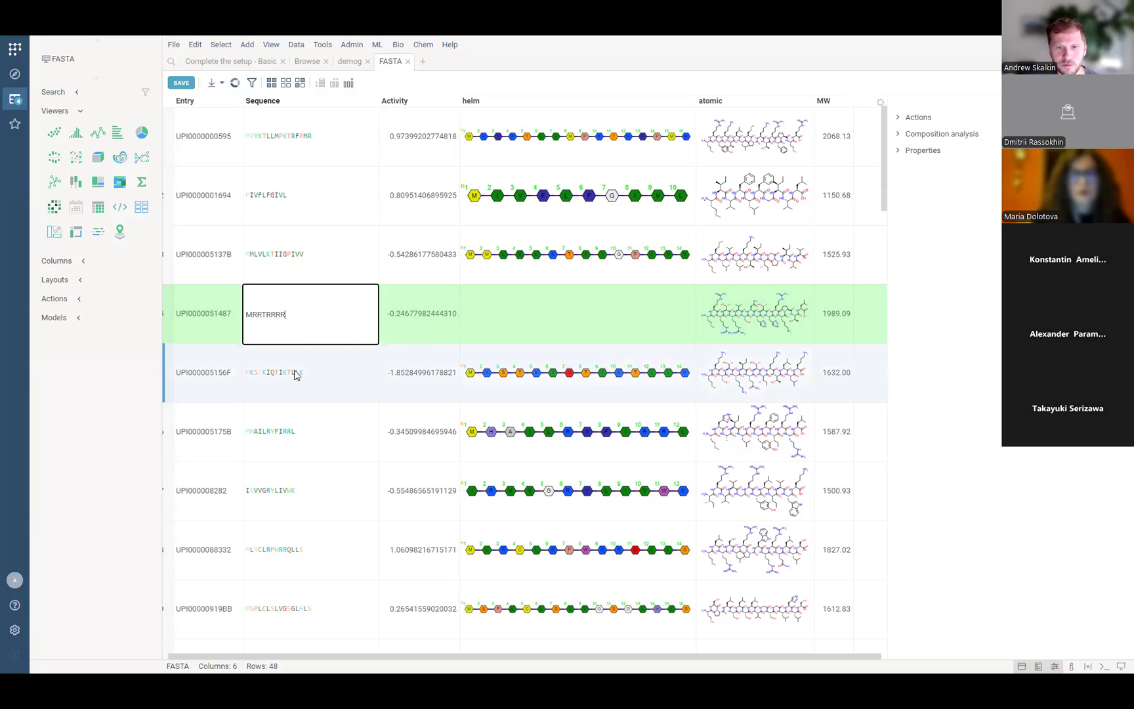
pyautogui.press('Tab')
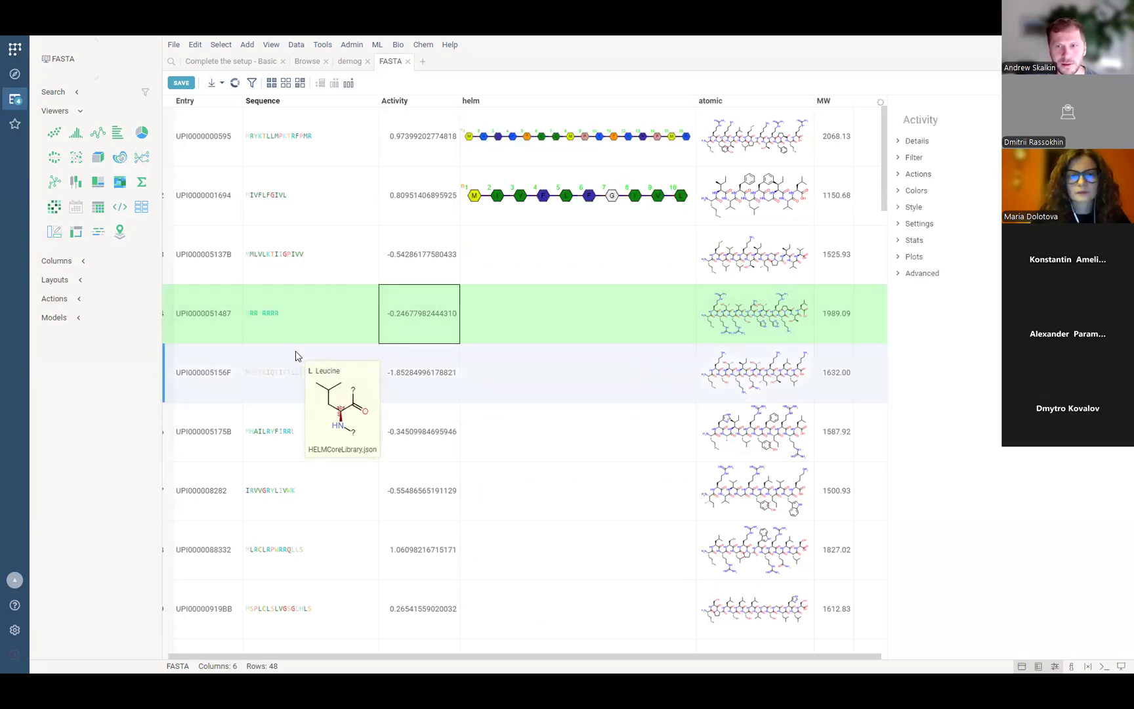
pyautogui.scroll(-3, 296, 356)
pyautogui.scroll(3, 296, 356)
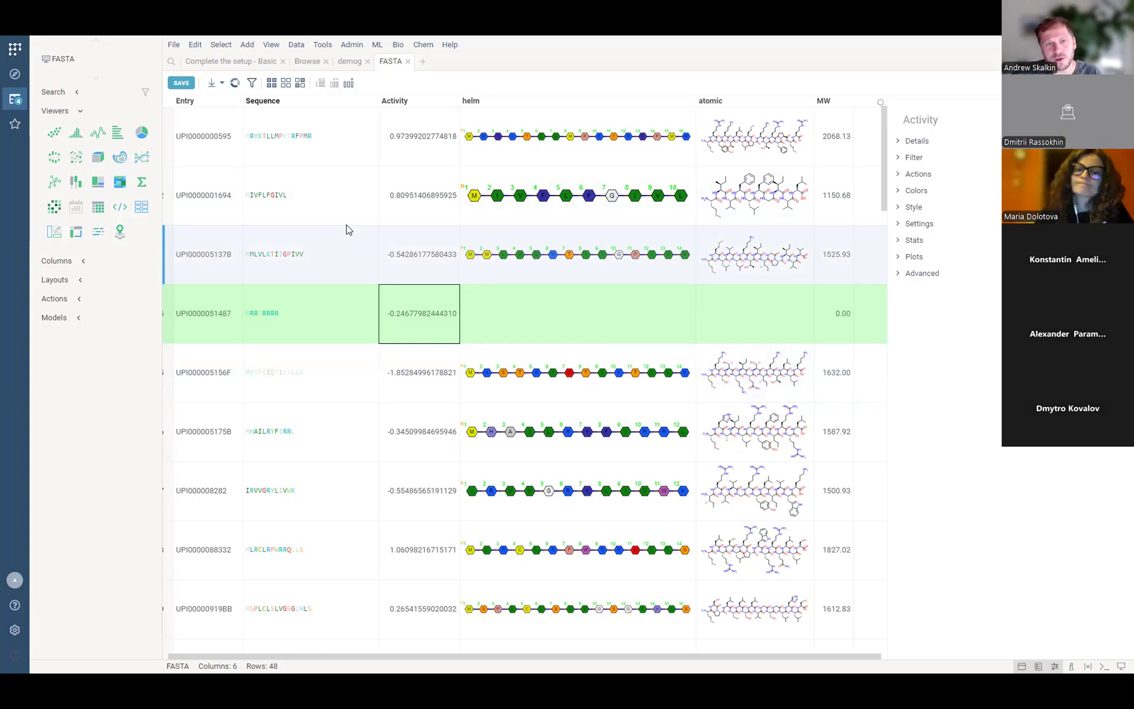
# Scroll the FASTA grid down until row UPI00000B2727 is at the top.
pyautogui.scroll(-2, 468, 289)
pyautogui.scroll(-6, 467, 289)
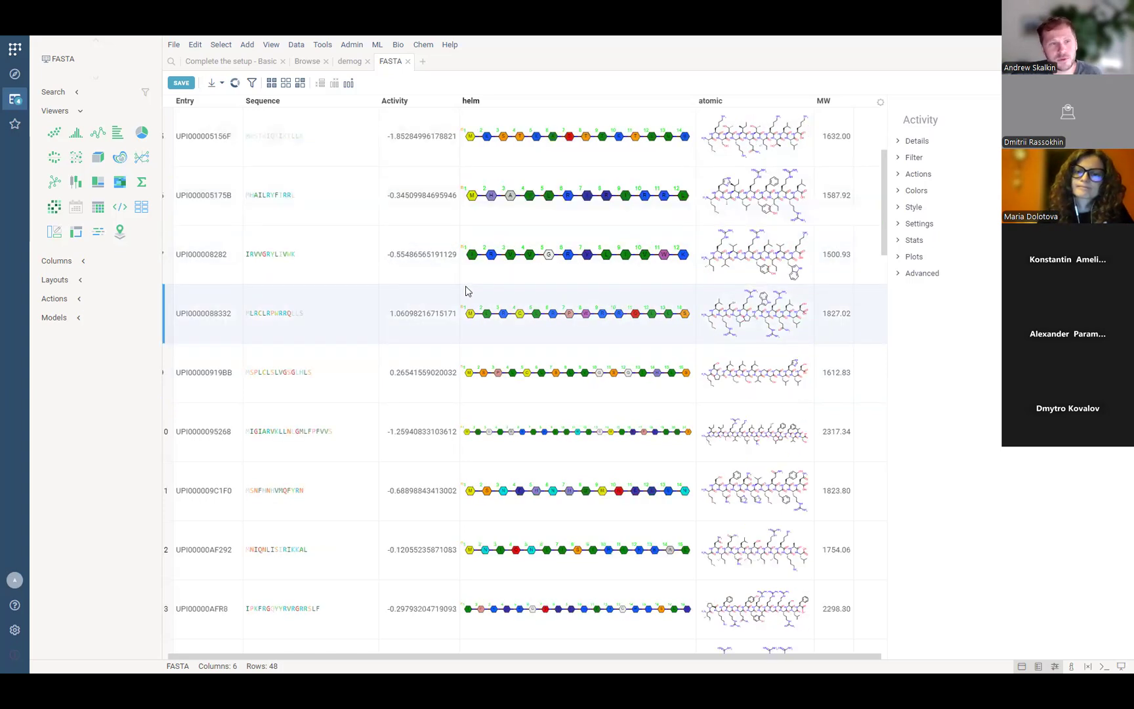
pyautogui.scroll(-4, 468, 291)
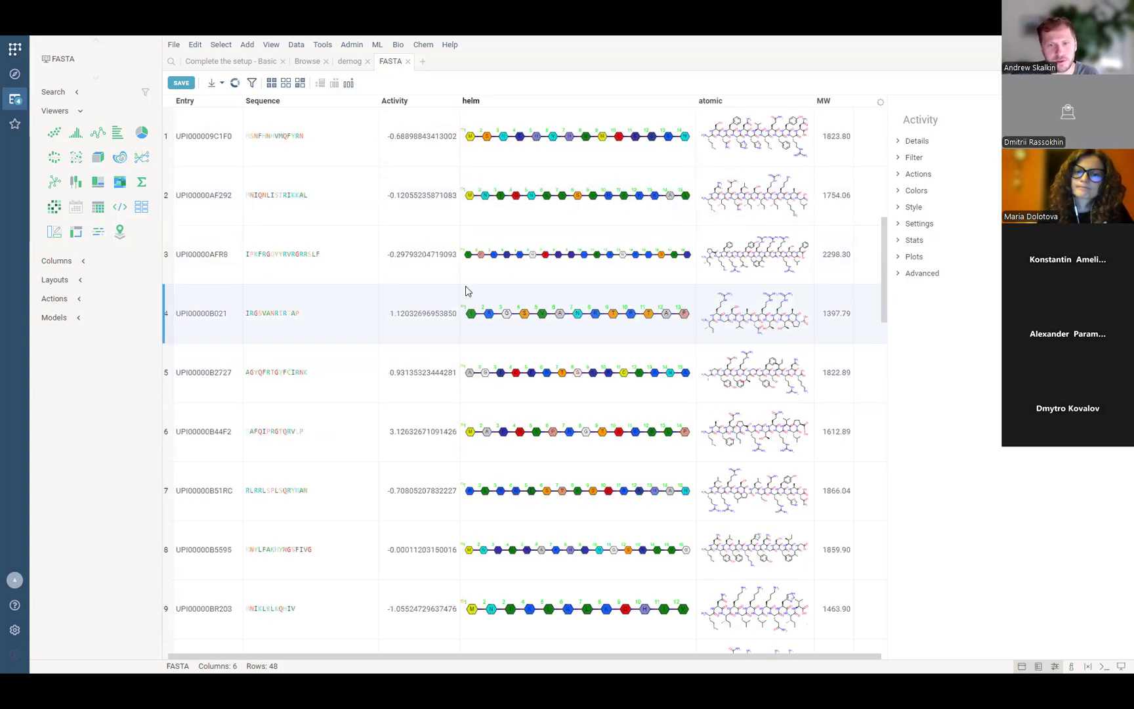
pyautogui.scroll(-2, 467, 291)
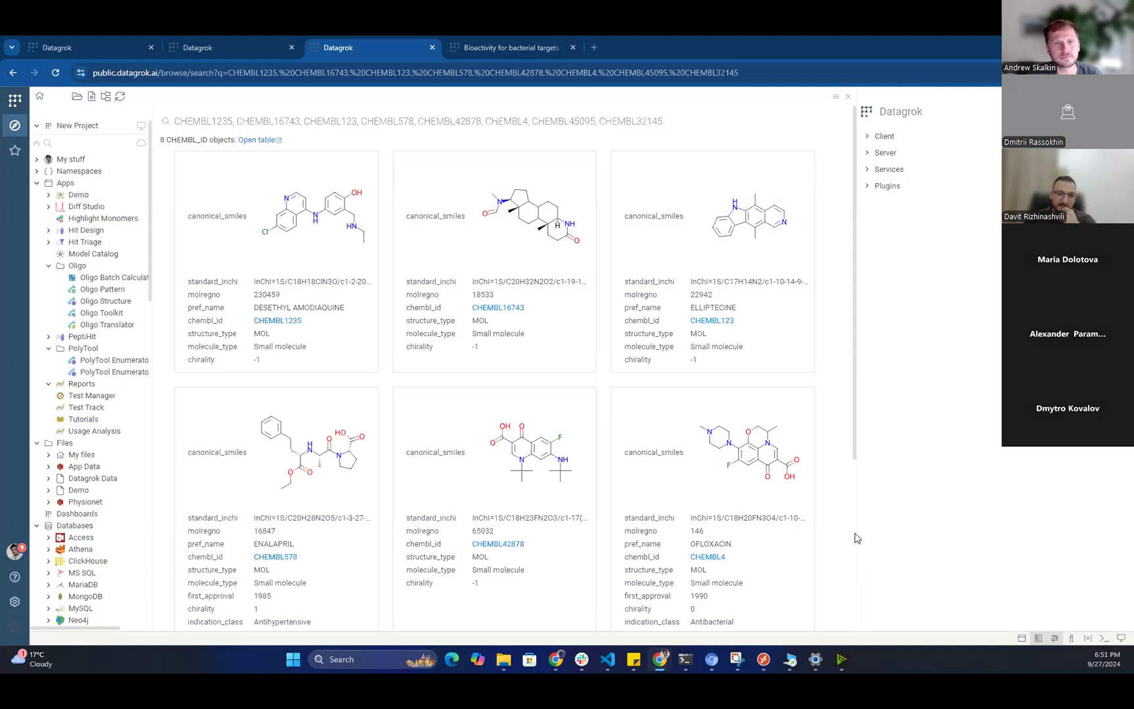
# Widen the compound cards slightly and select CHEMBL32145 in the search query.
pyautogui.moveTo(857, 525); pyautogui.dragTo(863, 524)
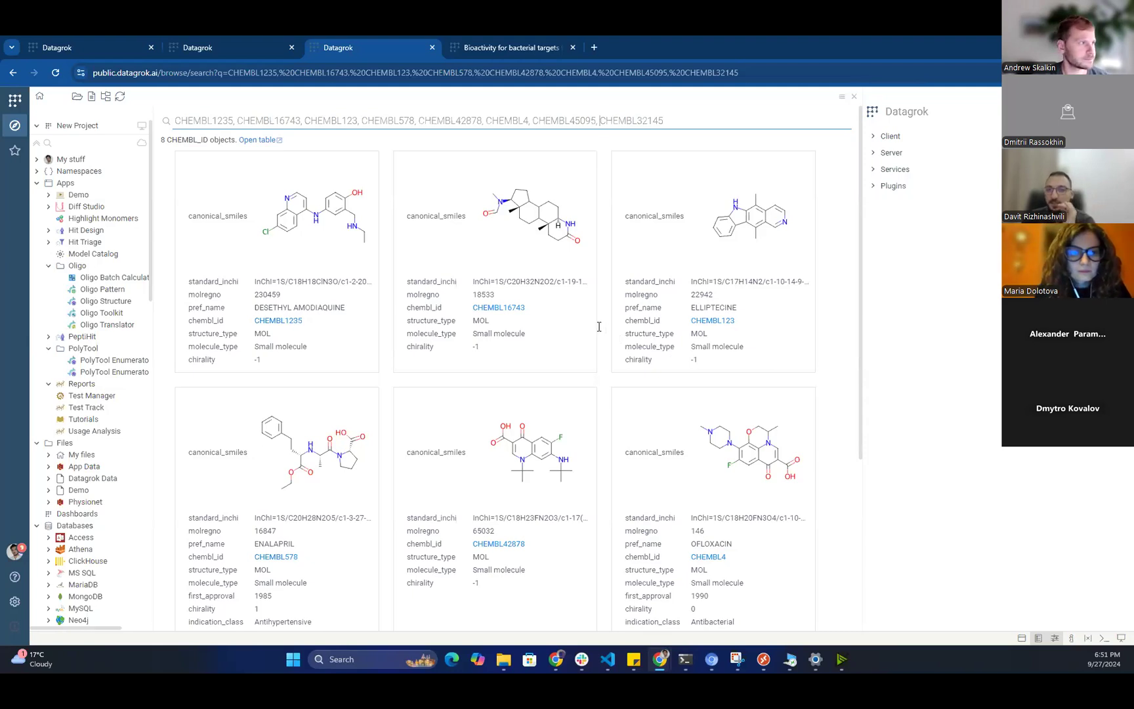
pyautogui.moveTo(600, 327); pyautogui.dragTo(706, 331)
pyautogui.hotkey('shift', 'End')
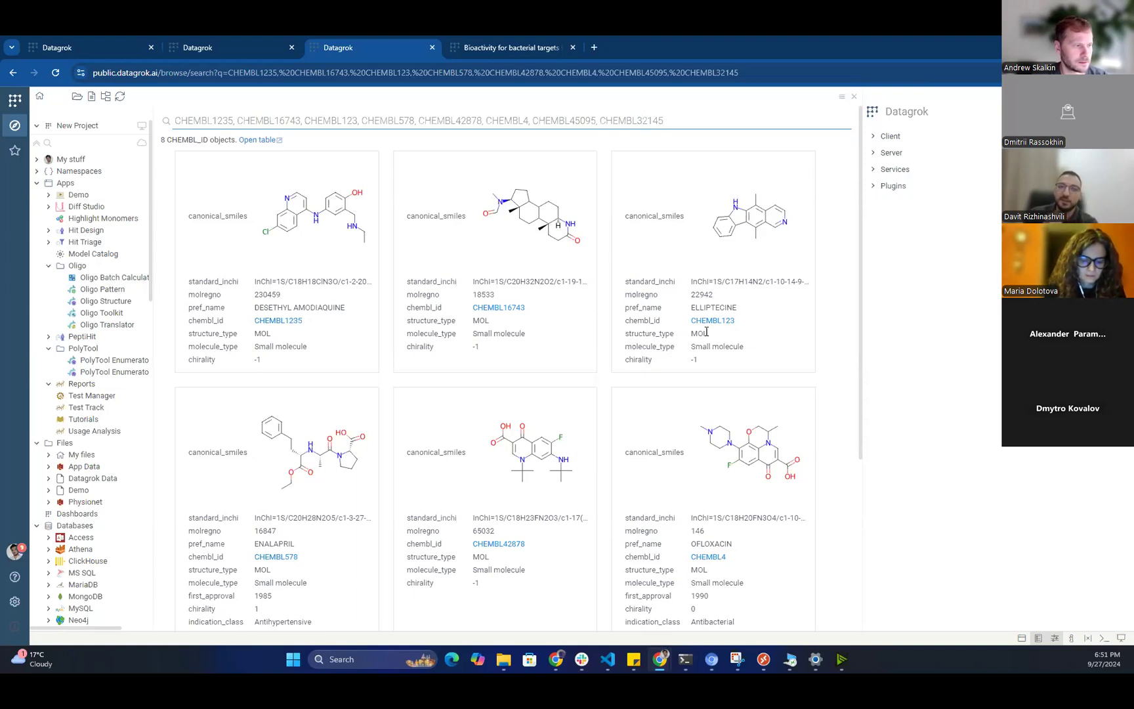
pyautogui.moveTo(706, 331); pyautogui.dragTo(604, 338)
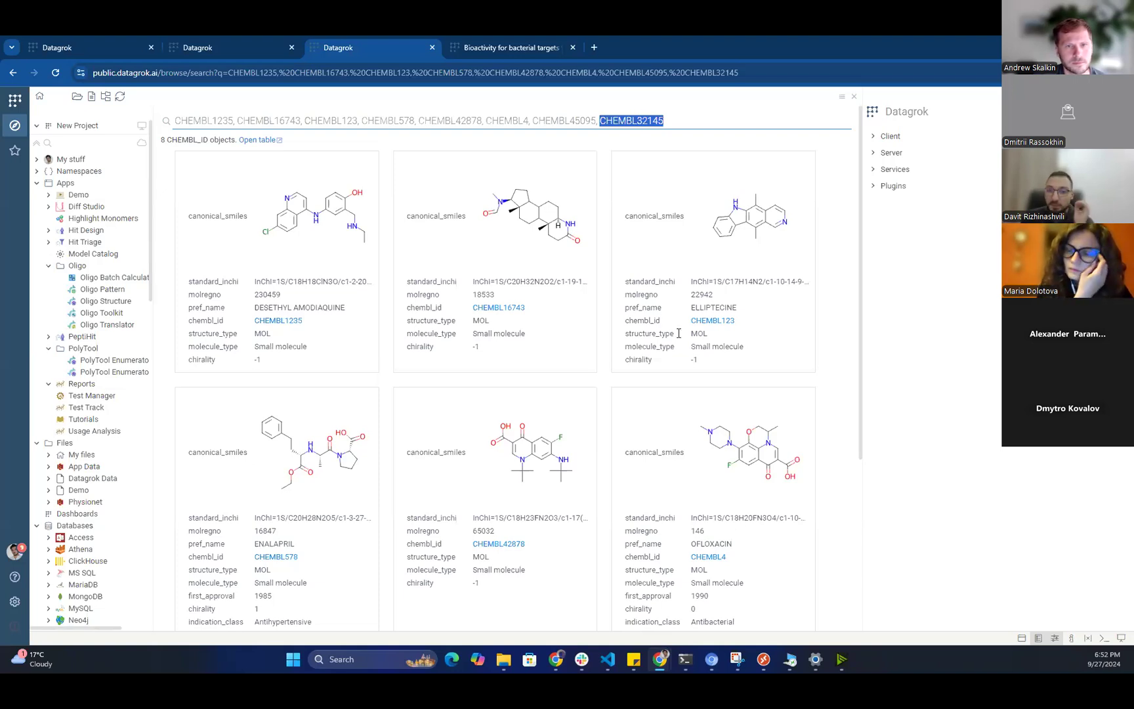
# Replace the search query with the pasted list of eight ChEMBL IDs and rerun it.
pyautogui.press('End')
pyautogui.hotkey('shift', 'Home')
pyautogui.hotkey('ctrl', 'c')
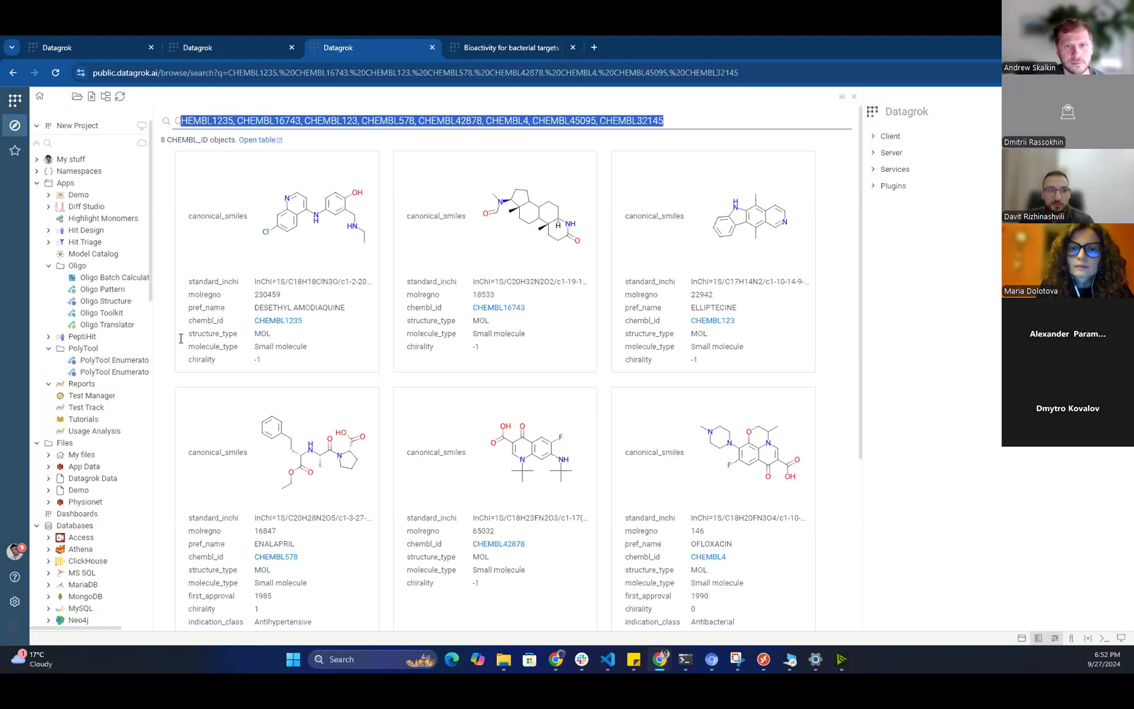
pyautogui.press('BackSpace')
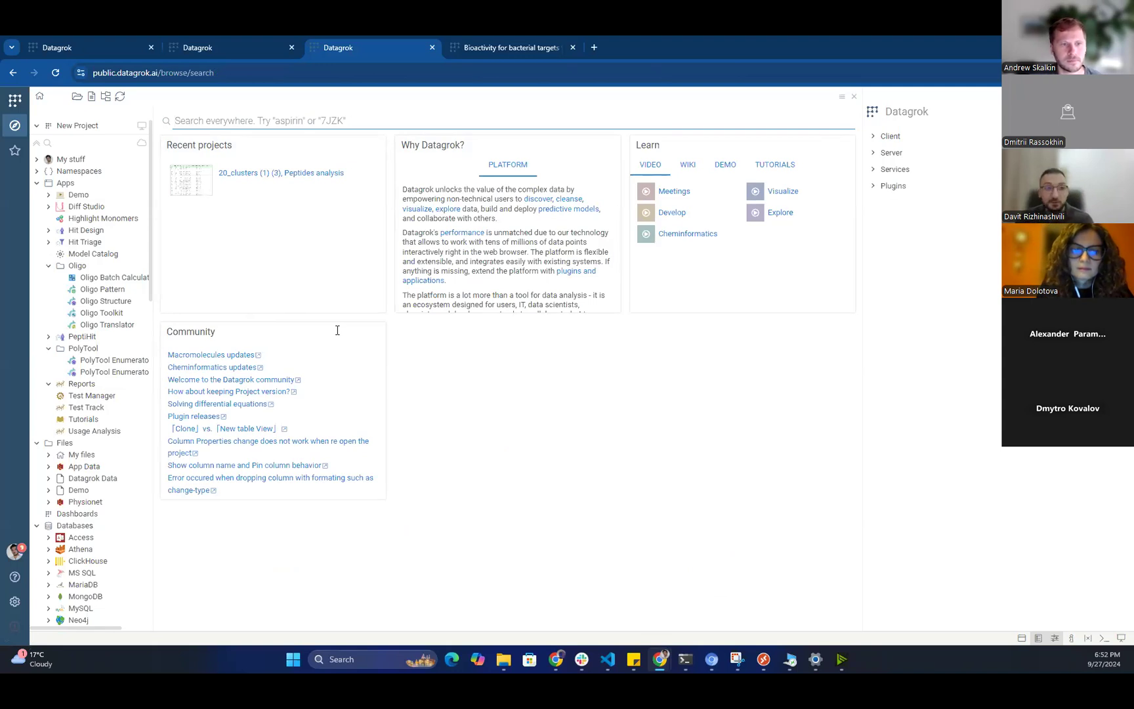
pyautogui.hotkey('ctrl', 'v')
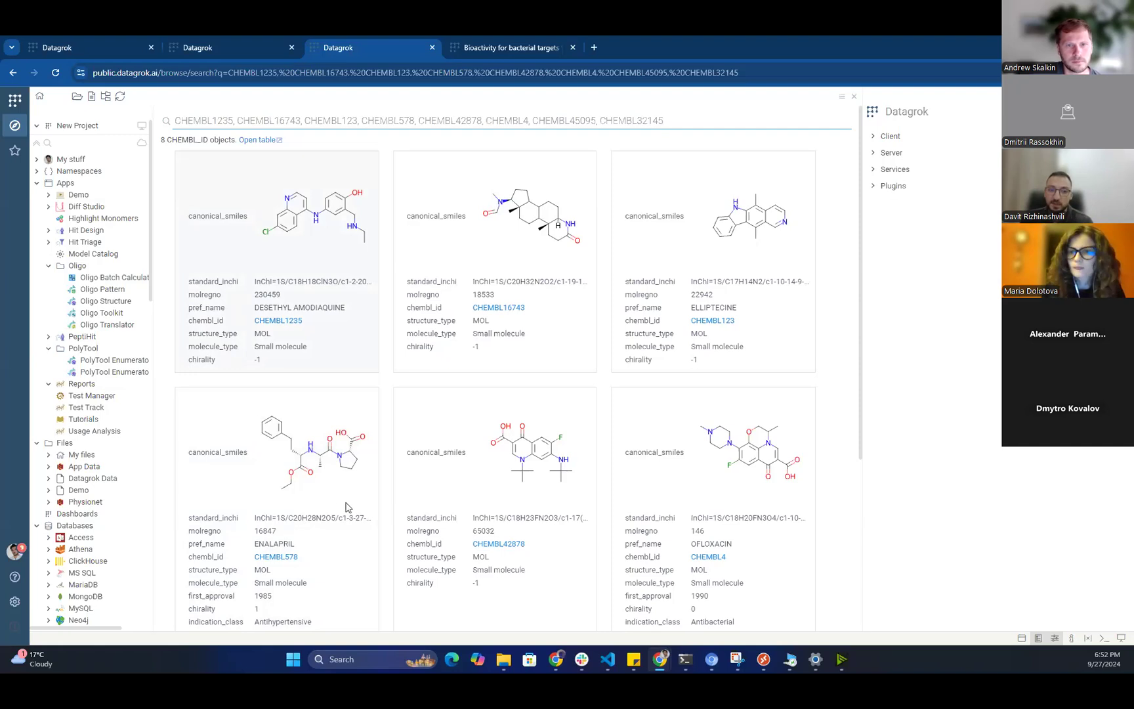
# Select the ENALAPRIL card to show CHEMBL578's details and linked records.
pyautogui.scroll(-1, 348, 617)
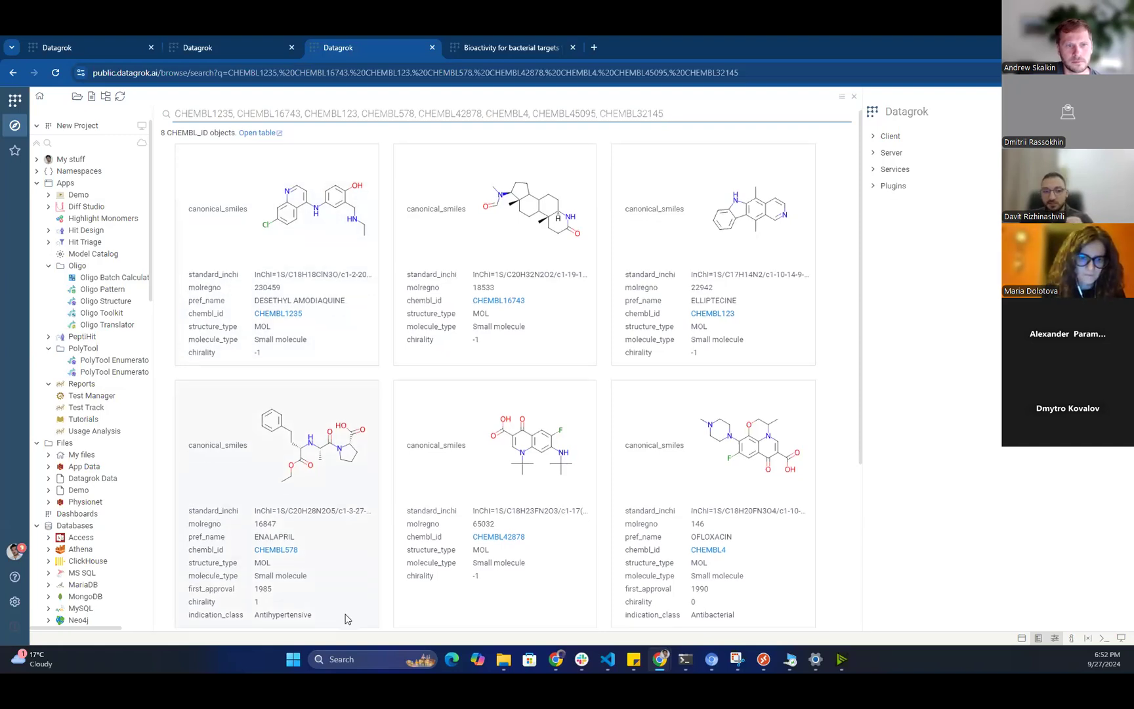
pyautogui.scroll(1, 366, 600)
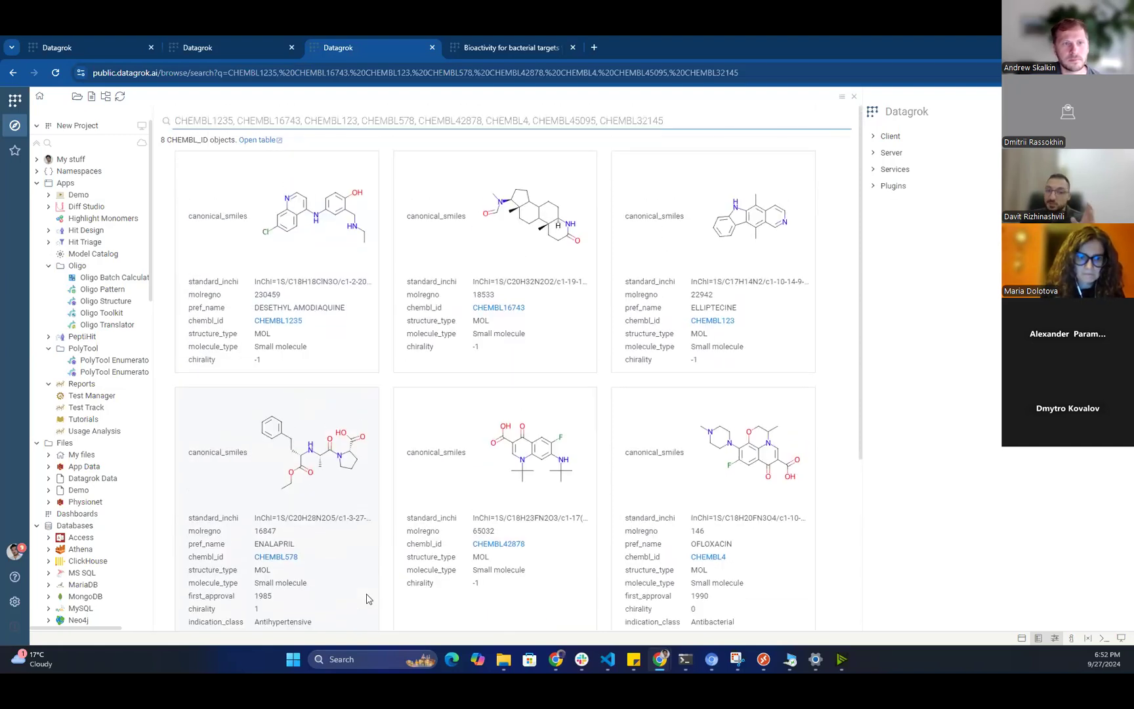
pyautogui.click(336, 625)
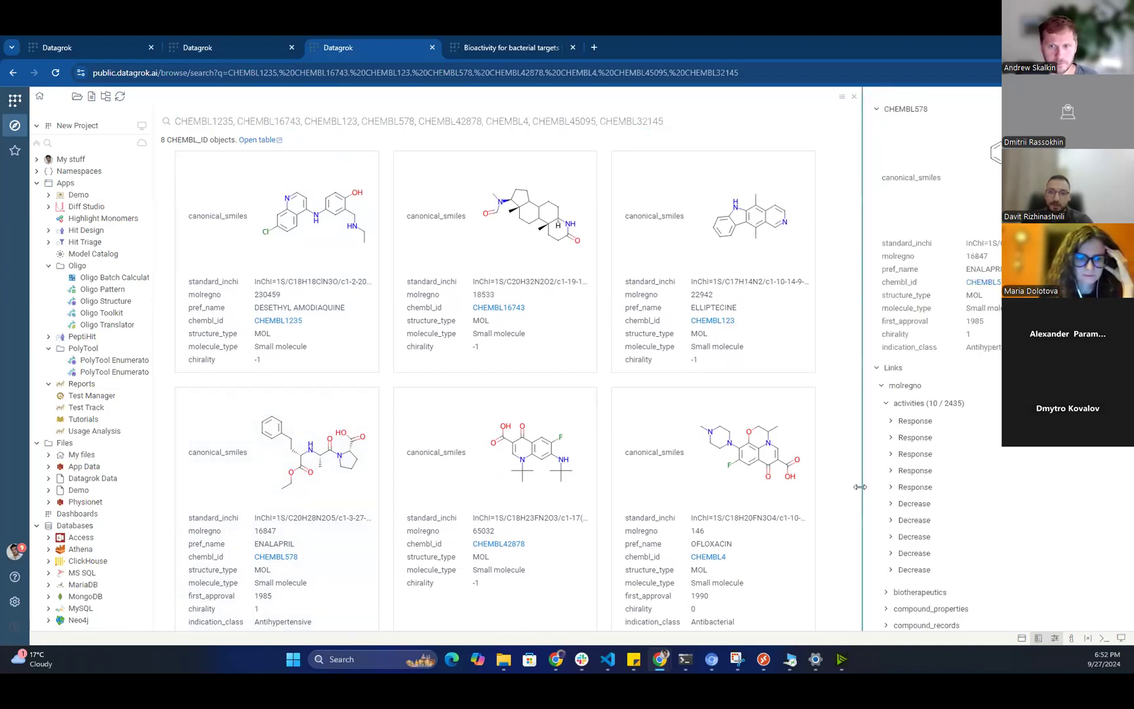
# Widen the CHEMBL578 details panel to reveal the structure and scroll to the Links tree.
pyautogui.moveTo(857, 488); pyautogui.dragTo(815, 489)
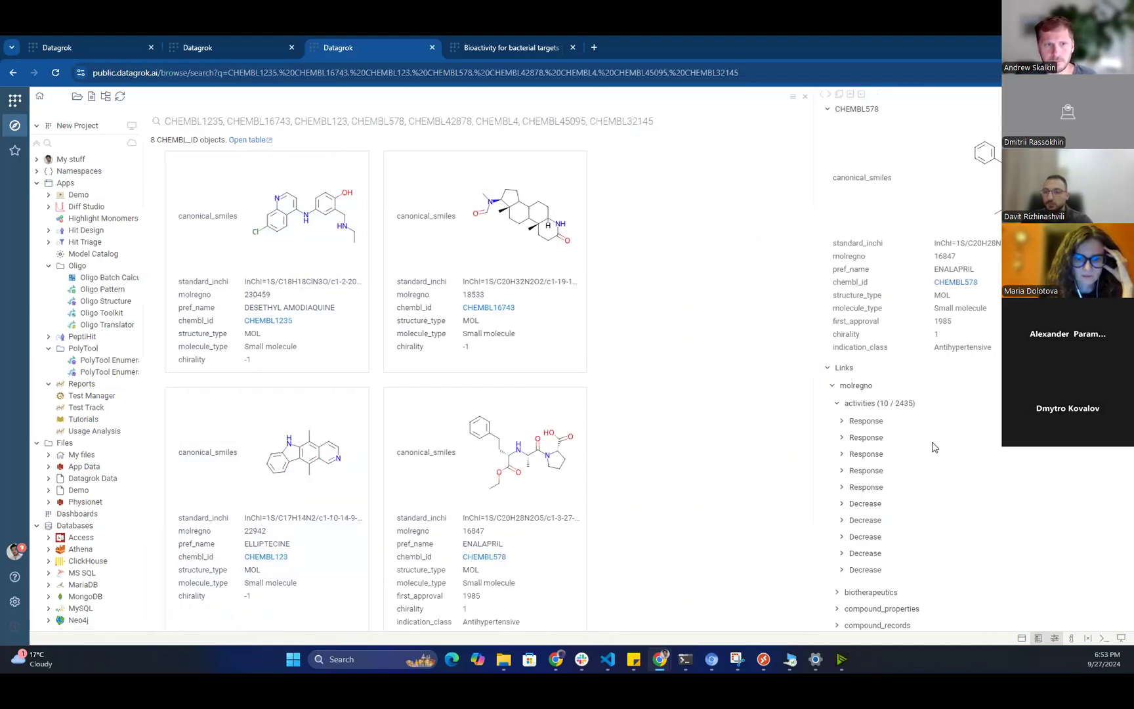
pyautogui.moveTo(813, 464); pyautogui.dragTo(762, 463)
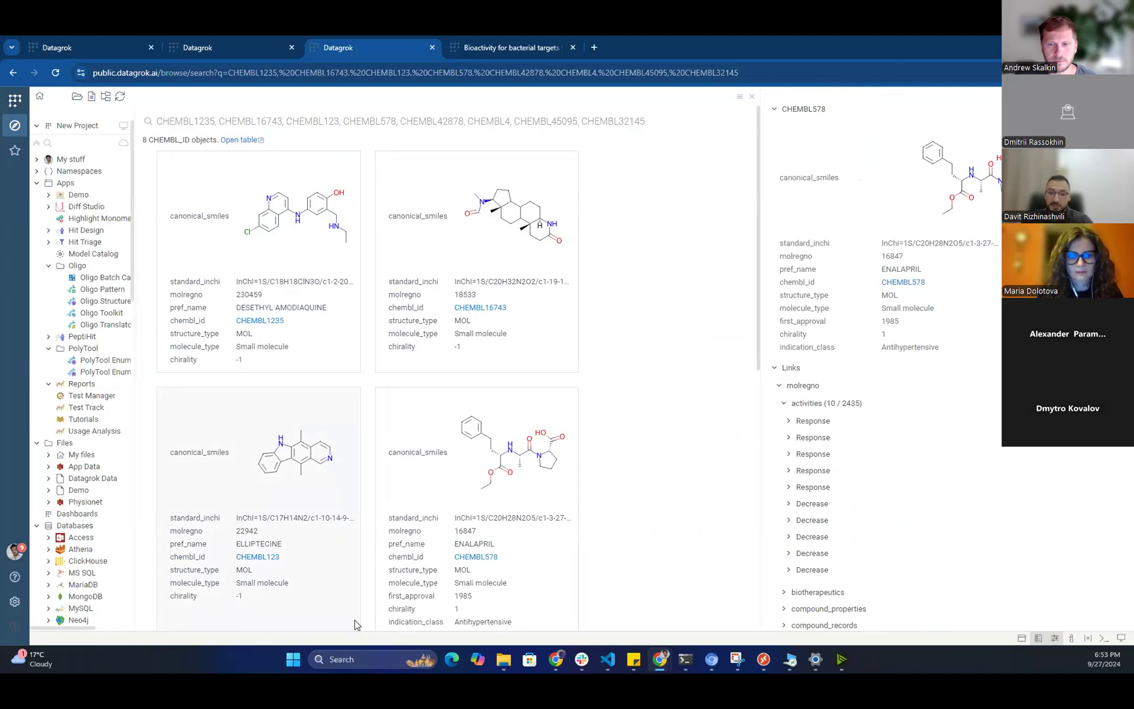
pyautogui.scroll(-2, 919, 458)
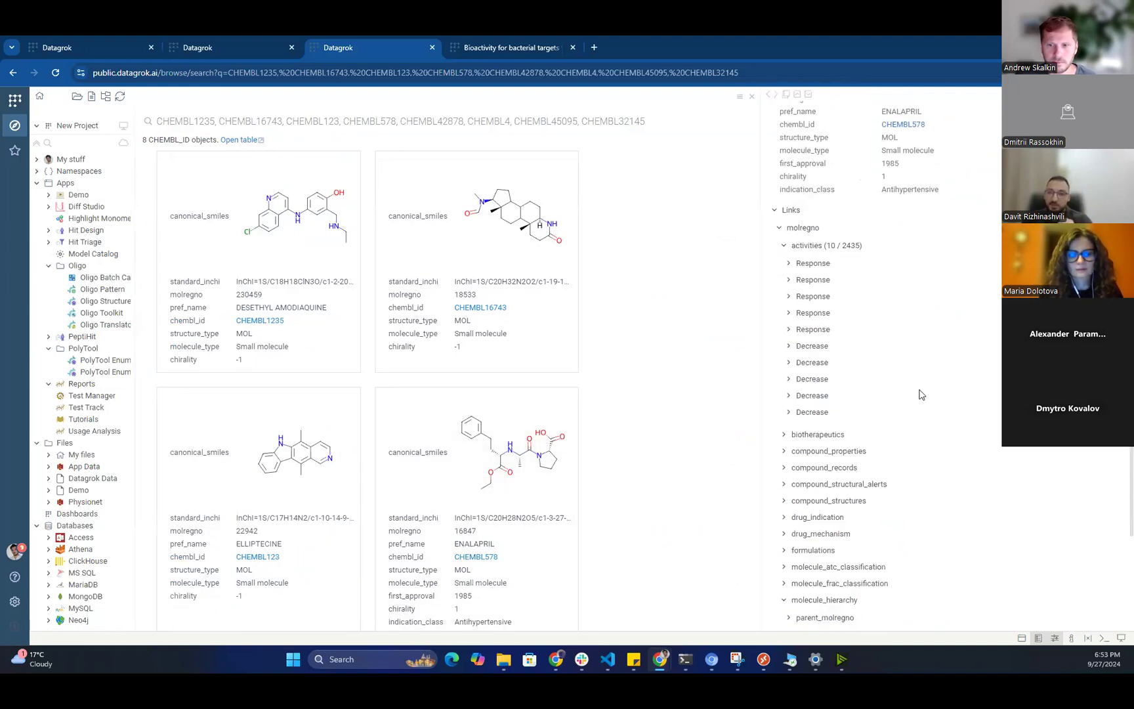
pyautogui.scroll(-1, 863, 397)
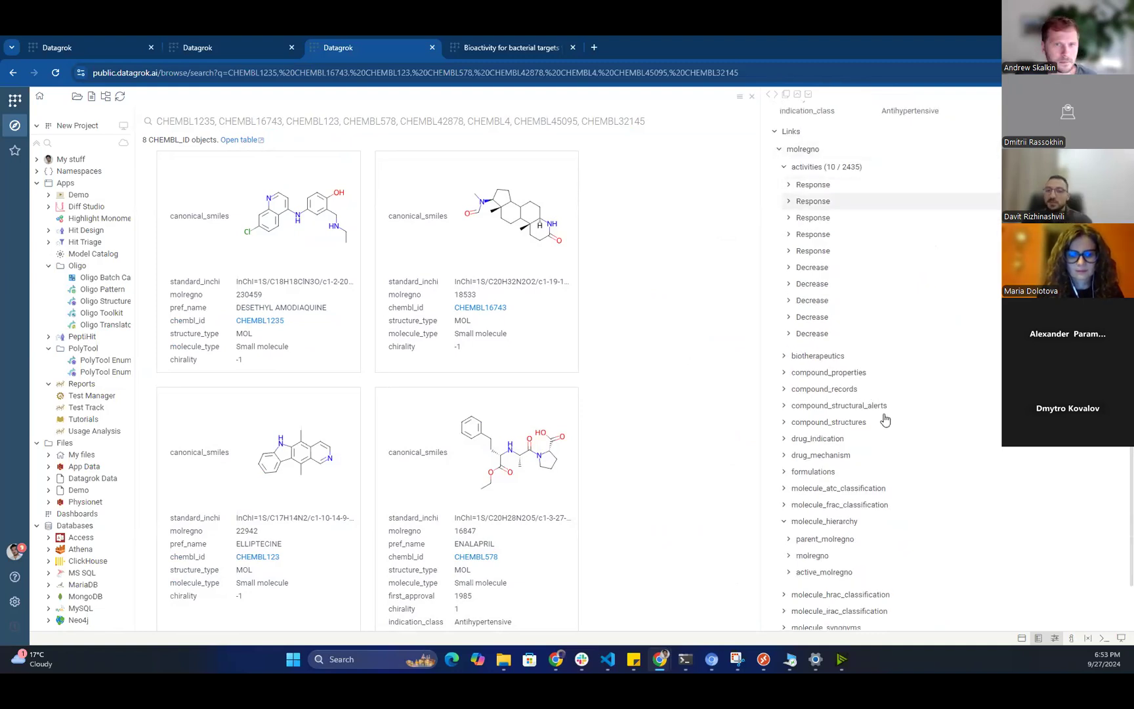
# Step through the linked record categories back to the activities group.
pyautogui.press('Down')
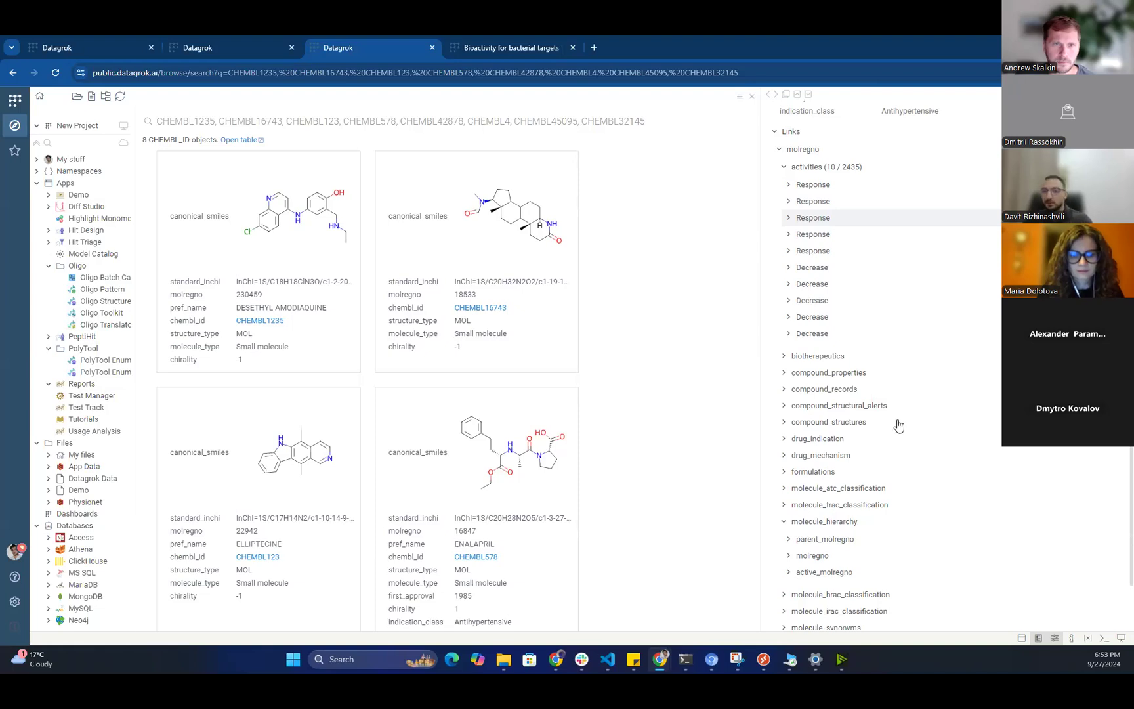
pyautogui.press('Up')
pyautogui.press('Up')
pyautogui.press('Down')
pyautogui.press('Down')
pyautogui.press('Down')
pyautogui.press('Down')
pyautogui.press('Down')
pyautogui.press('Down')
pyautogui.press('Down')
pyautogui.press('Down')
pyautogui.press('Down')
pyautogui.press('Down')
pyautogui.press('Down')
pyautogui.press('Down')
pyautogui.press('Down')
pyautogui.press('Down')
pyautogui.press('Down')
pyautogui.press('Down')
pyautogui.press('Down')
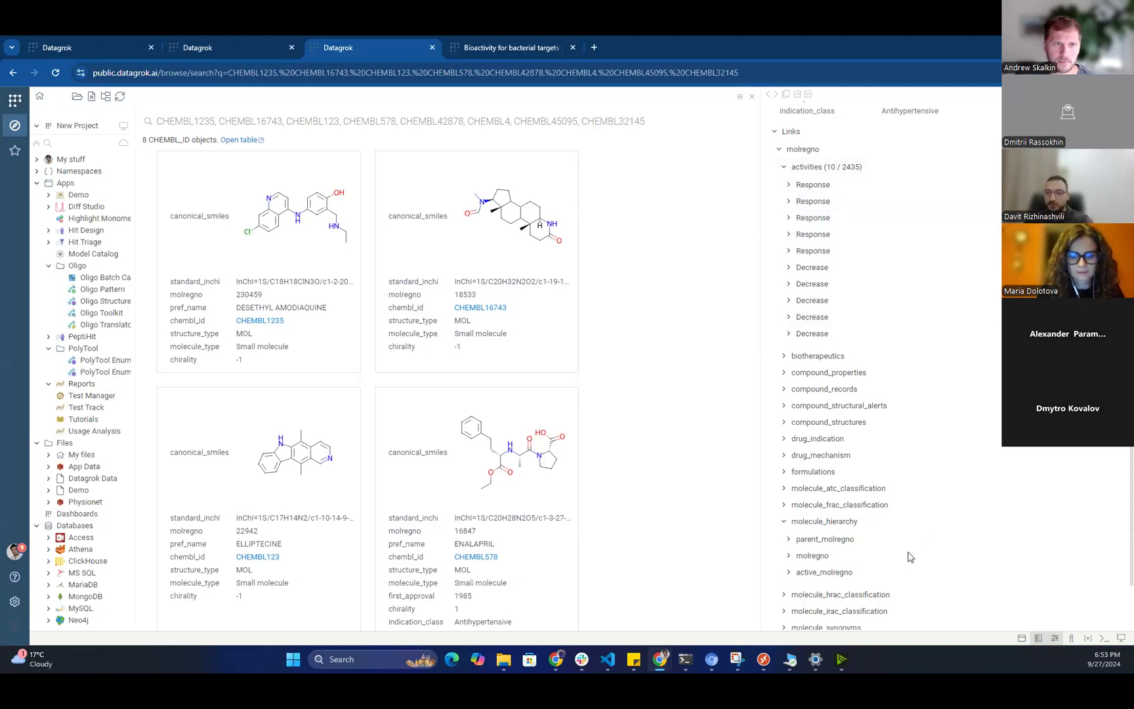
pyautogui.scroll(-1, 897, 562)
pyautogui.press('Up')
pyautogui.press('Up')
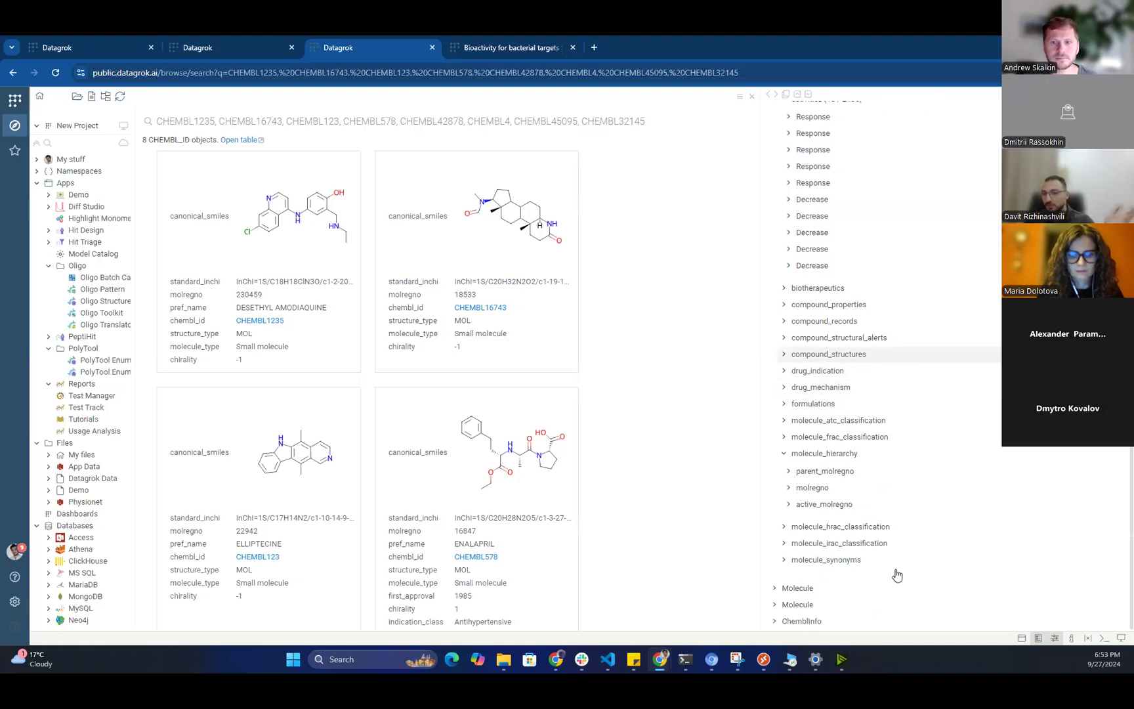
pyautogui.press('Down')
pyautogui.press('Up')
pyautogui.press('Up')
pyautogui.press('Up')
pyautogui.press('Up')
pyautogui.press('Up')
pyautogui.press('Up')
pyautogui.press('Up')
pyautogui.press('Up')
pyautogui.press('Down')
pyautogui.scroll(2, 883, 499)
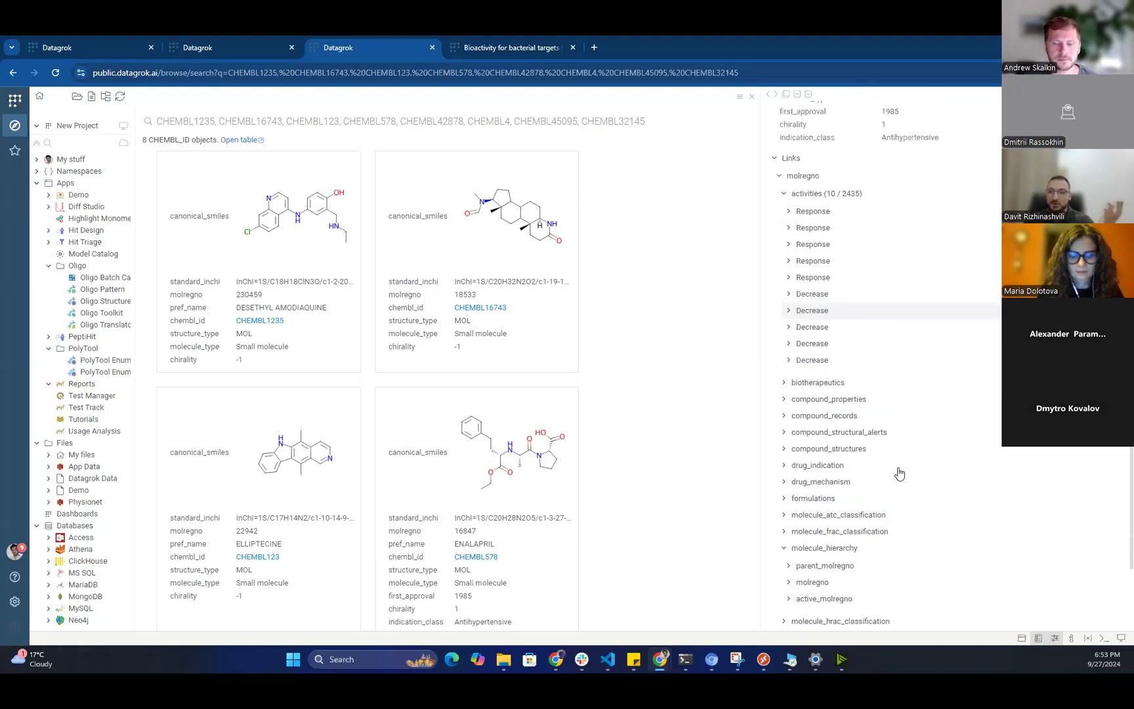
pyautogui.press('Up')
pyautogui.press('Up')
pyautogui.press('Up')
pyautogui.press('Up')
pyautogui.press('Up')
pyautogui.press('Up')
pyautogui.press('Up')
pyautogui.press('Up')
pyautogui.press('Up')
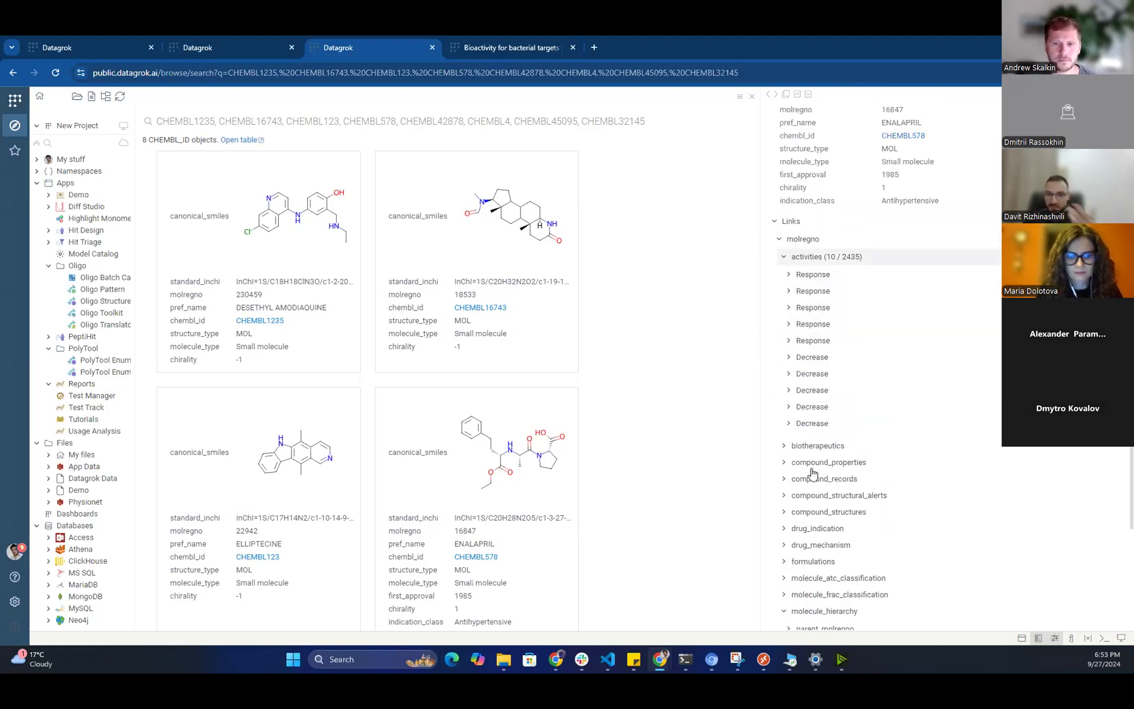
# Expand the first Response activity to show assay 188324 and its 37 mmHg value.
pyautogui.press('Down')
pyautogui.press('Up')
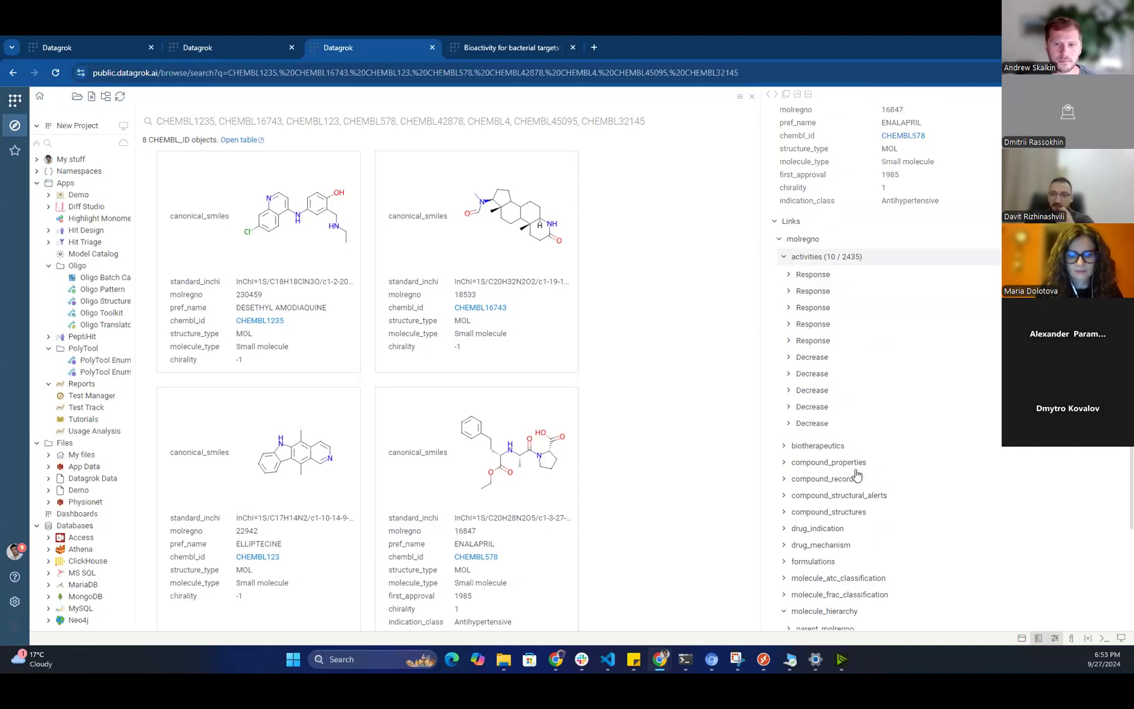
pyautogui.press('Down')
pyautogui.press('Down')
pyautogui.press('Down')
pyautogui.press('Up')
pyautogui.press('Up')
pyautogui.press('Down')
pyautogui.press('Down')
pyautogui.press('End')
pyautogui.press('Up')
pyautogui.press('Up')
pyautogui.press('Up')
pyautogui.press('Up')
pyautogui.press('Up')
pyautogui.press('Up')
pyautogui.press('Up')
pyautogui.press('Up')
pyautogui.press('Up')
pyautogui.press('Up')
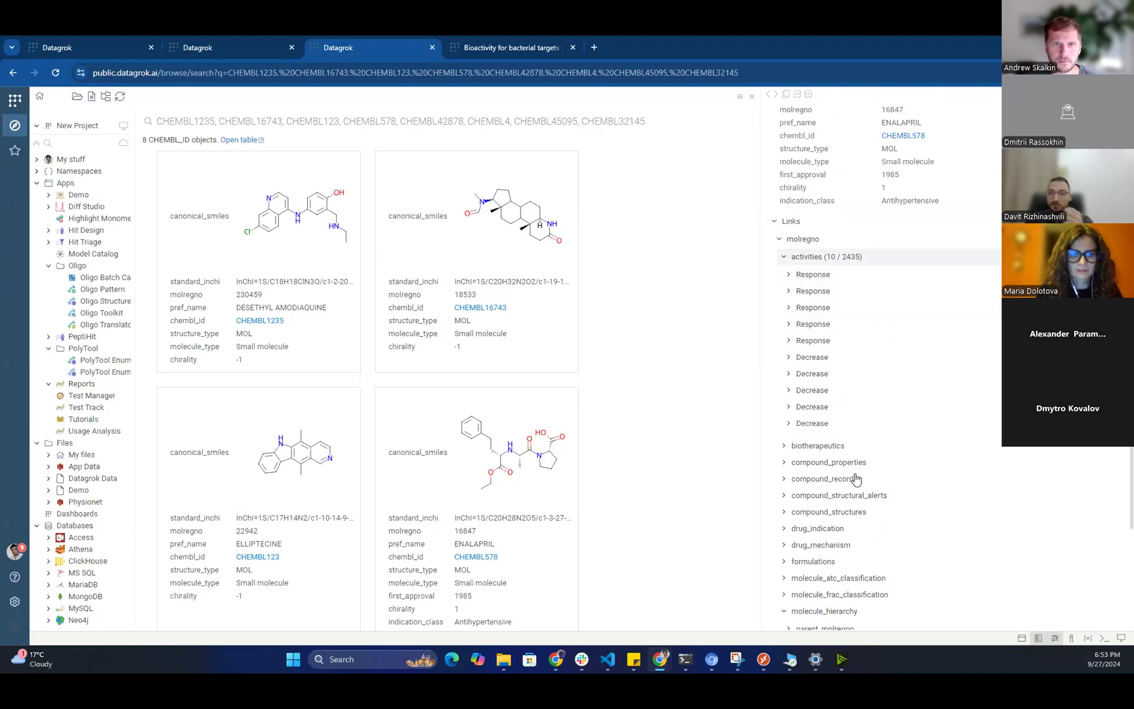
pyautogui.press('Down')
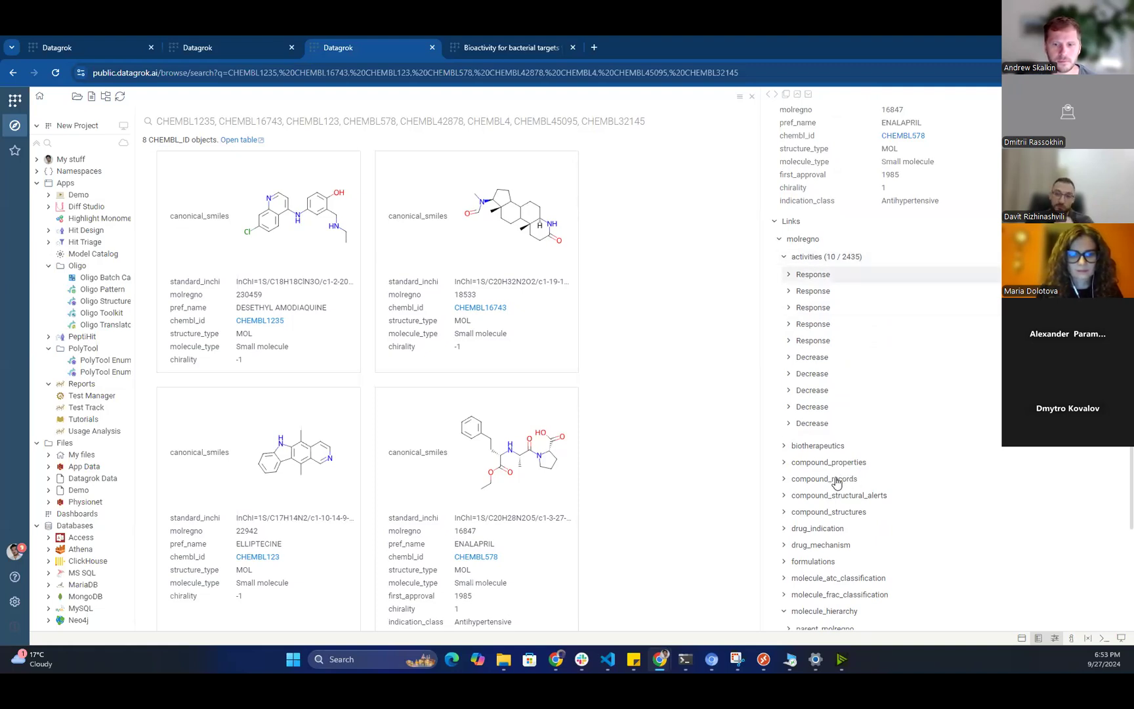
pyautogui.press('Up')
pyautogui.press('Down')
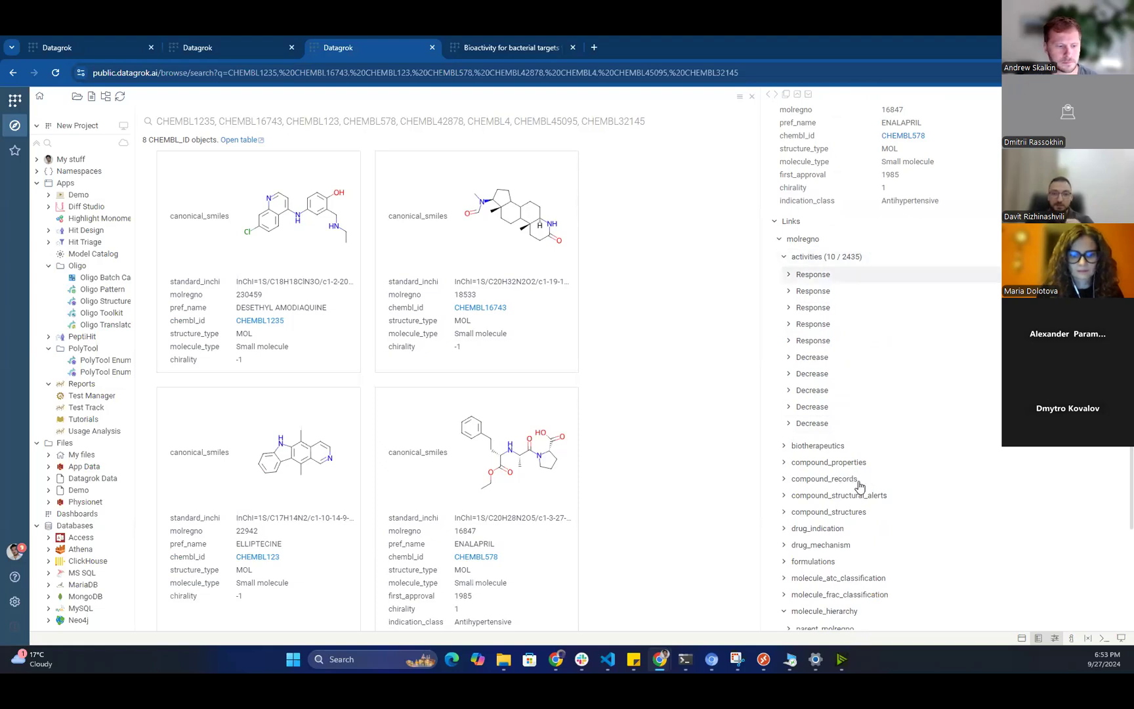
pyautogui.press('Right')
pyautogui.press('Up')
pyautogui.press('Down')
pyautogui.press('Up')
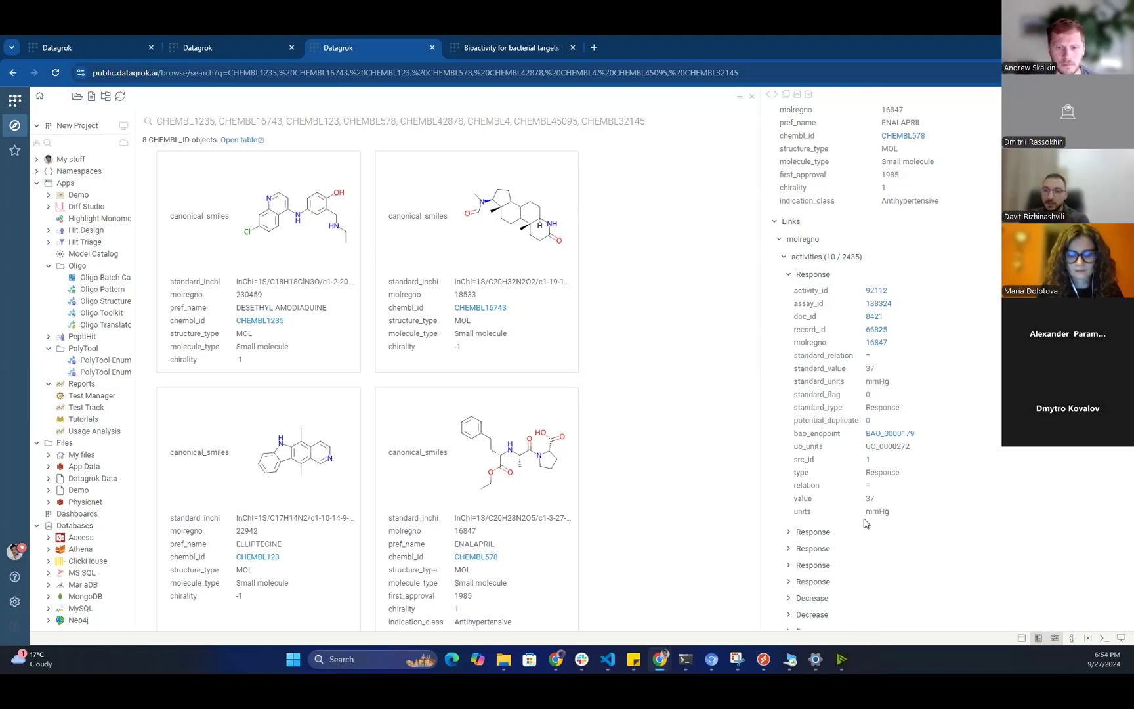
# View assay 188324's full details, then go back to Enalapril's CHEMBL578 molecule view.
pyautogui.moveTo(871, 522)
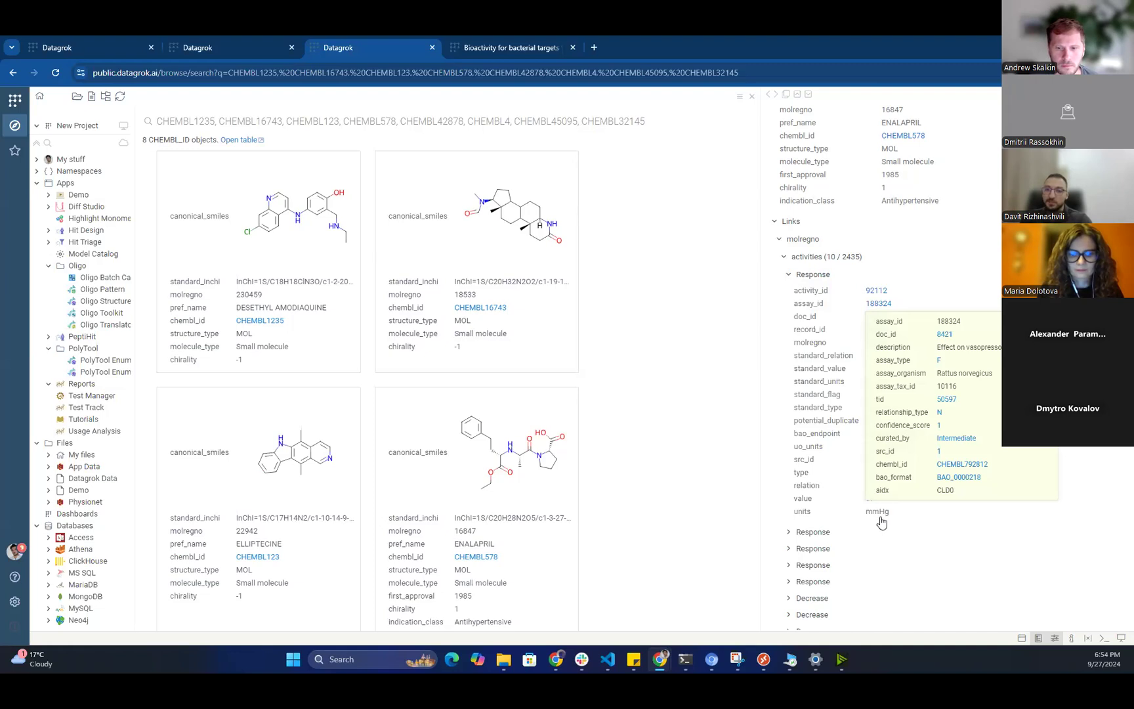
pyautogui.click(884, 519)
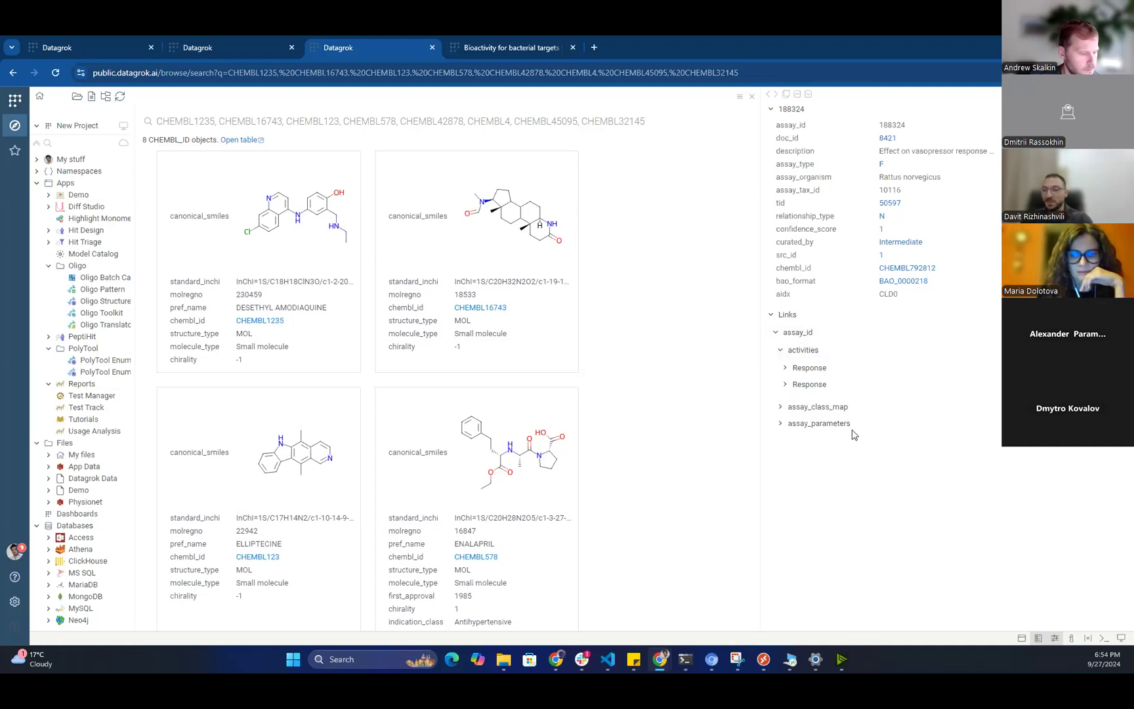
pyautogui.click(768, 94)
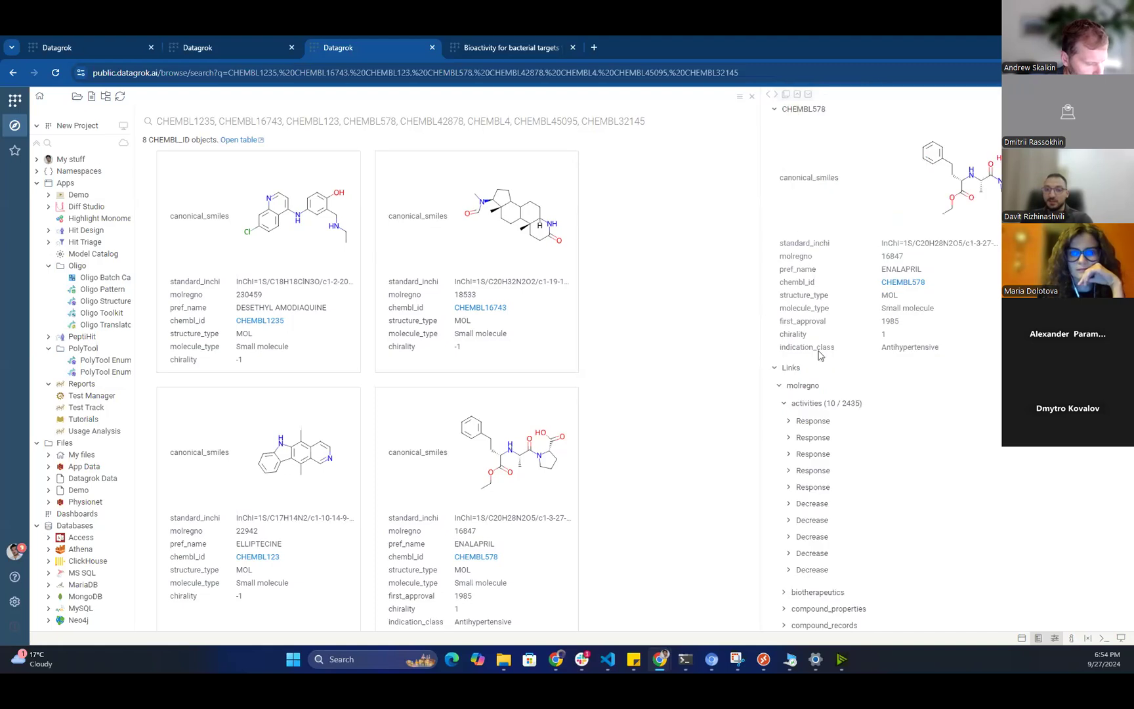
pyautogui.scroll(-1, 931, 452)
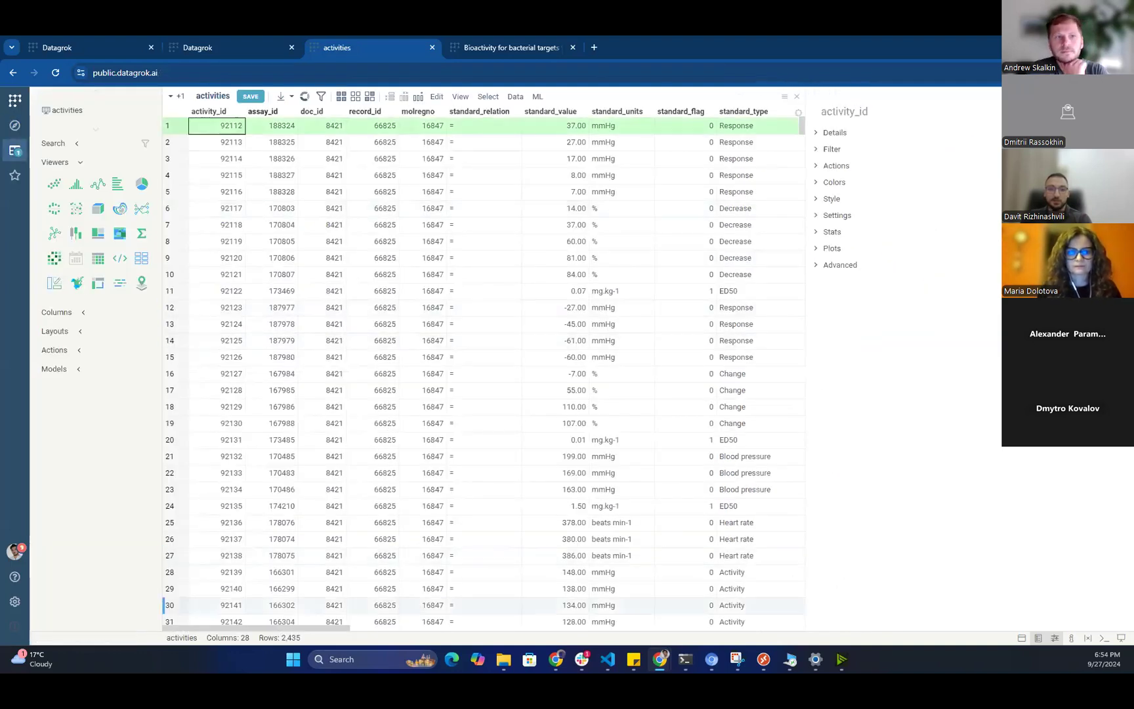
pyautogui.hscroll(5, 365, 605)
pyautogui.hscroll(-5, 364, 605)
pyautogui.hscroll(15, 374, 614)
pyautogui.hscroll(3, 378, 620)
pyautogui.hscroll(-10, 377, 620)
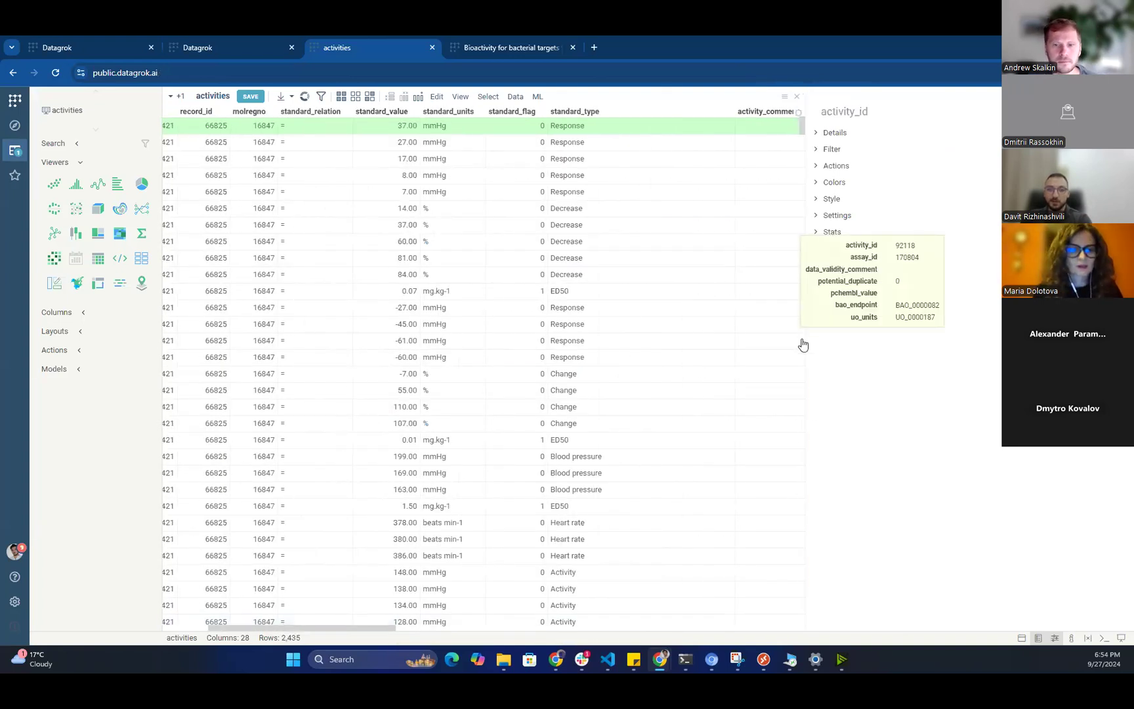
pyautogui.scroll(-20, 484, 369)
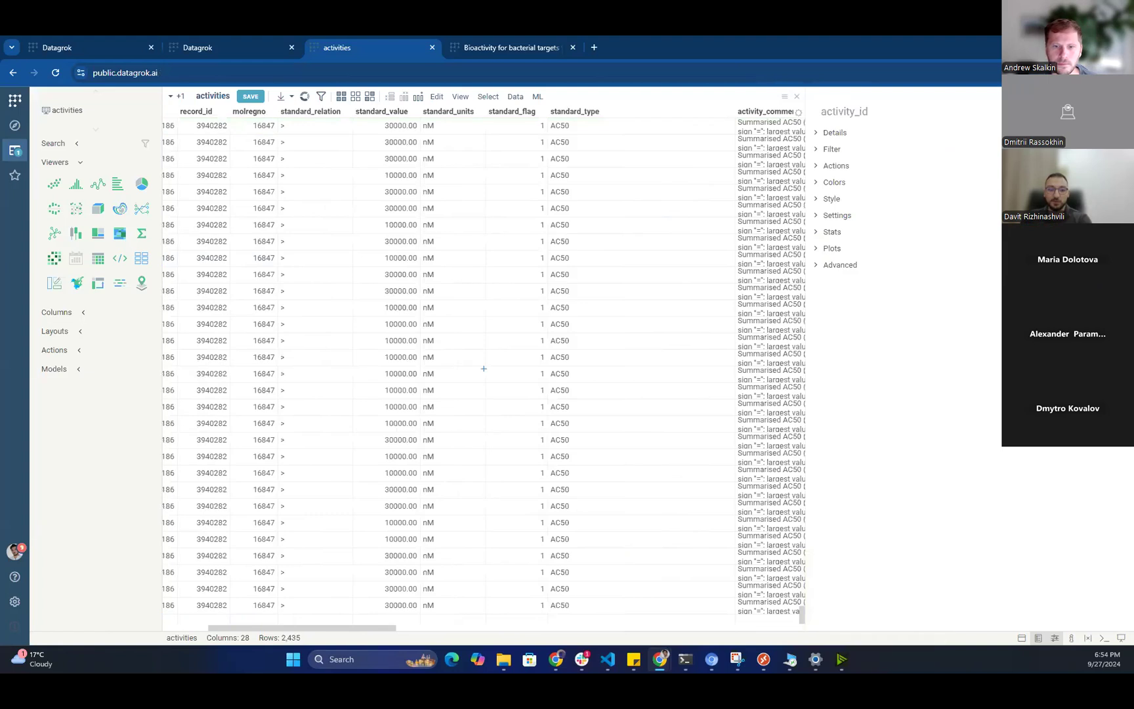
pyautogui.hscroll(-5, 484, 368)
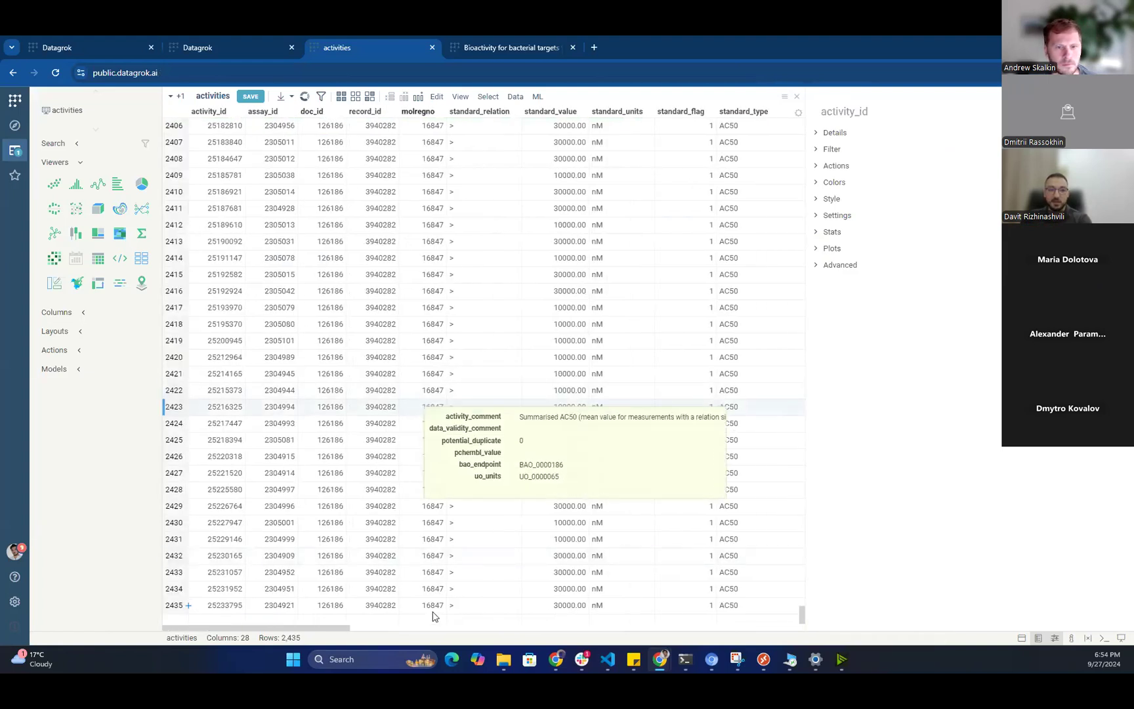
pyautogui.scroll(3, 484, 367)
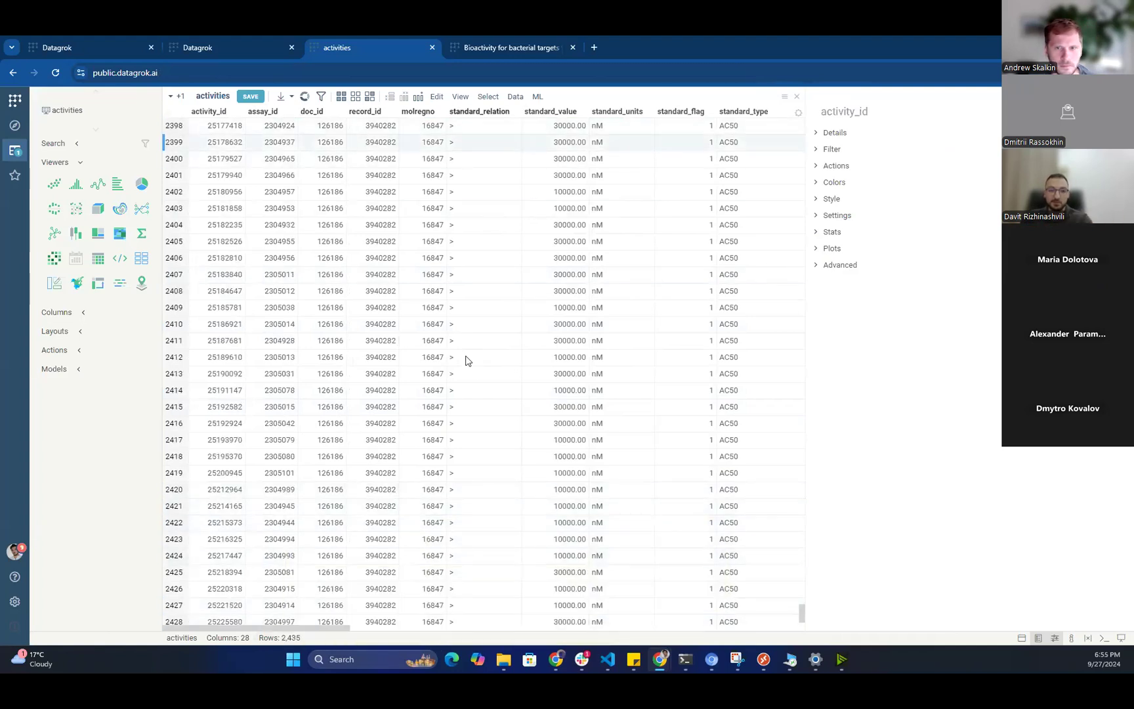
# Inspect row 2400's molregno molecule, expanding its molecule_hierarchy and compound_properties sections.
pyautogui.click(433, 373)
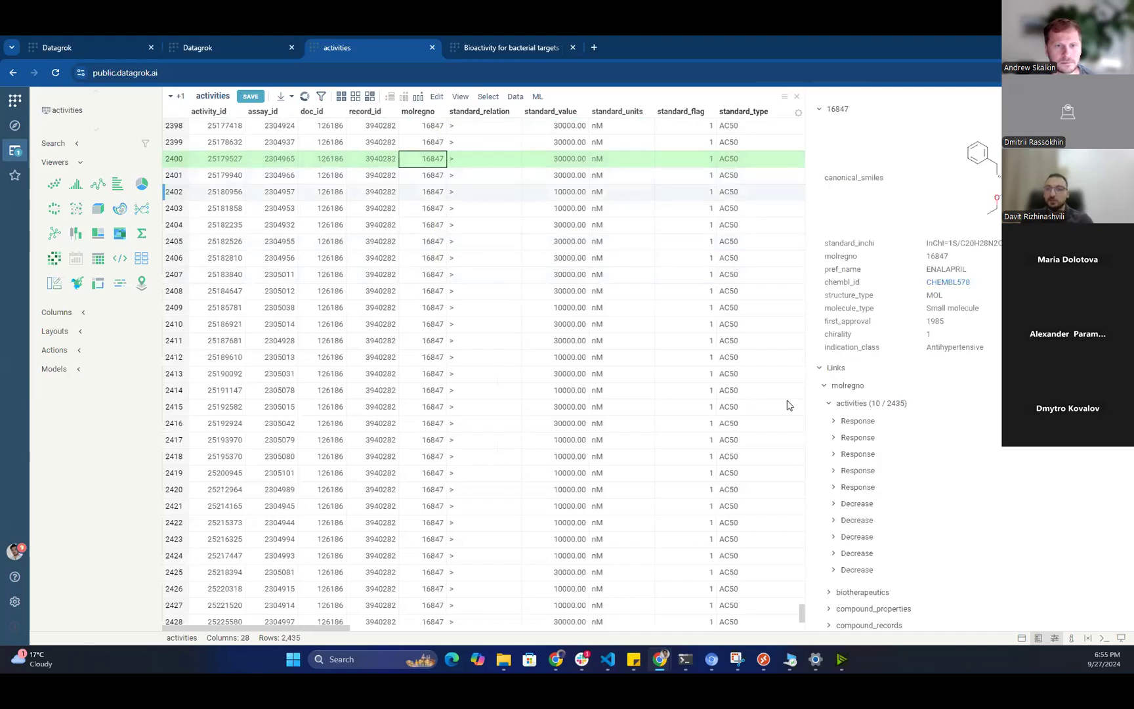
pyautogui.moveTo(806, 419); pyautogui.dragTo(799, 418)
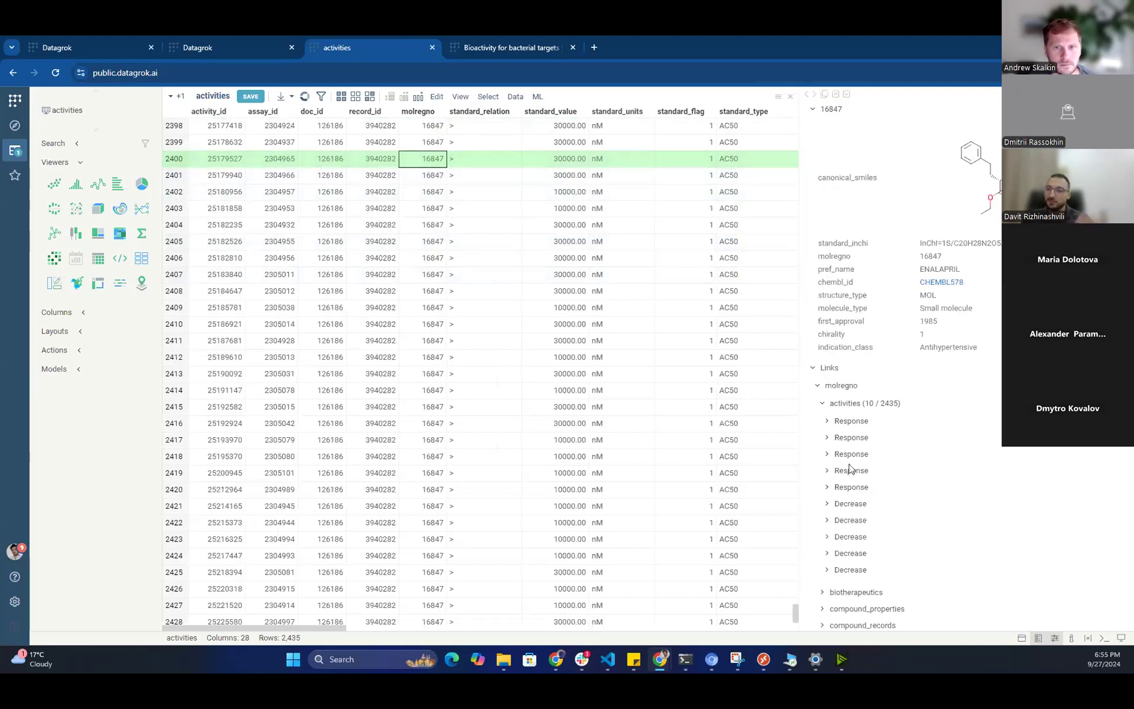
pyautogui.scroll(-5, 932, 342)
pyautogui.click(915, 505)
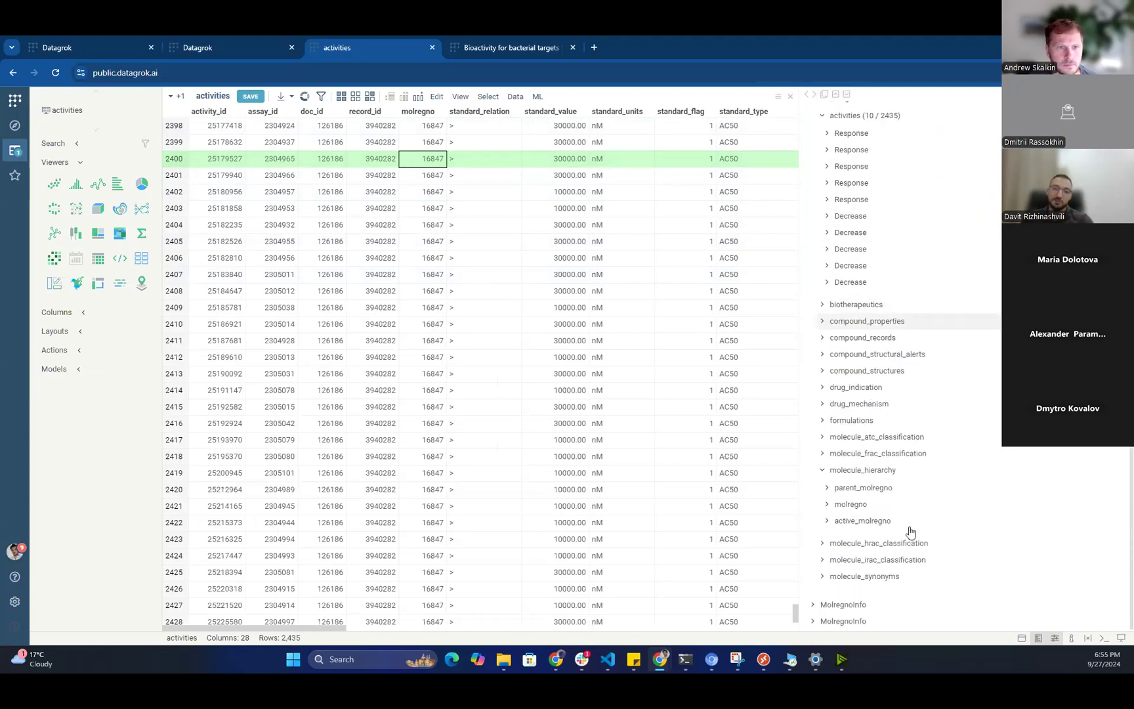
pyautogui.press('Up')
pyautogui.press('Up')
pyautogui.press('Up')
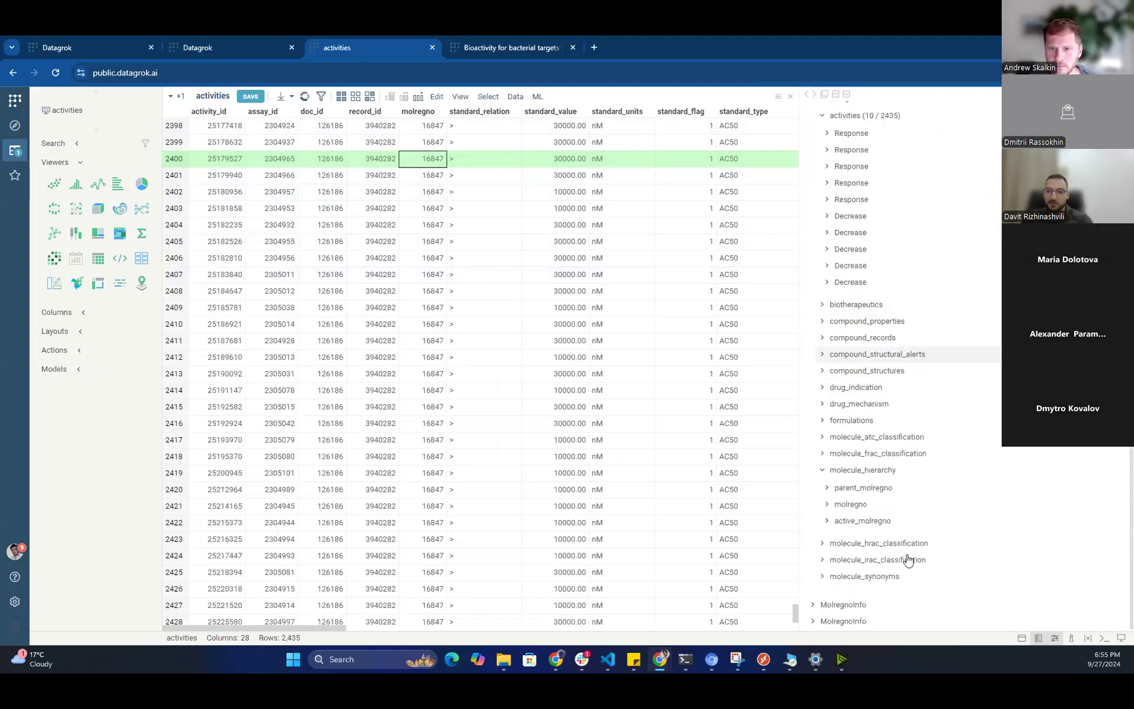
pyautogui.press('Right')
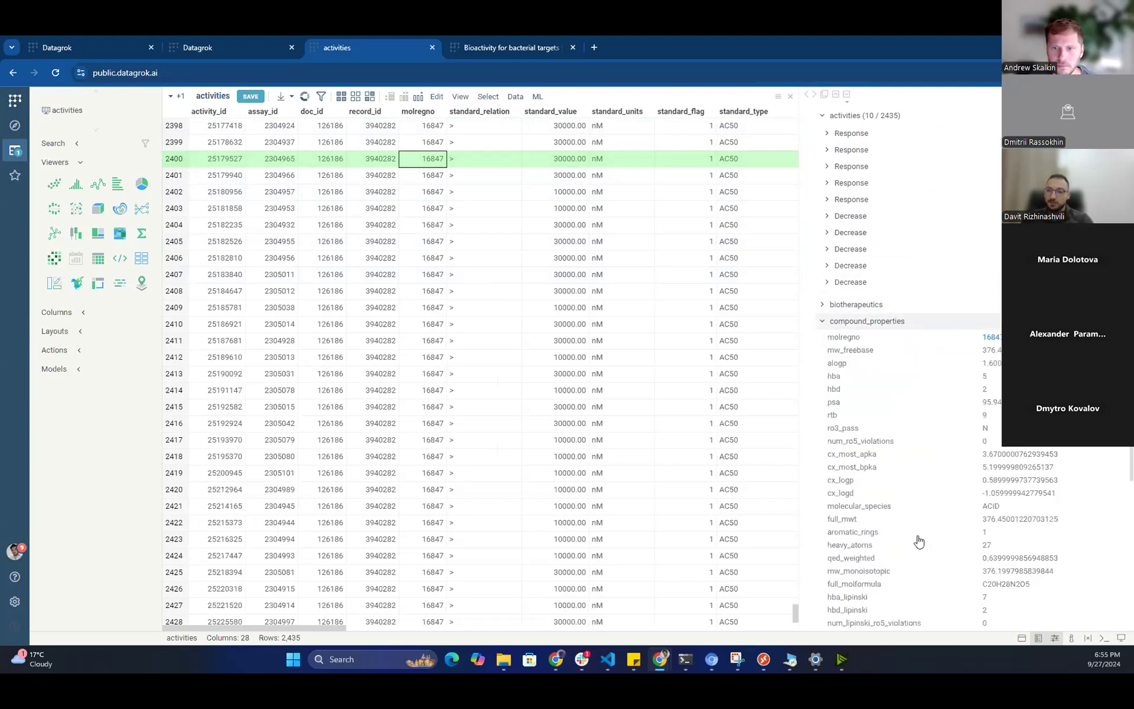
pyautogui.scroll(-2, 919, 538)
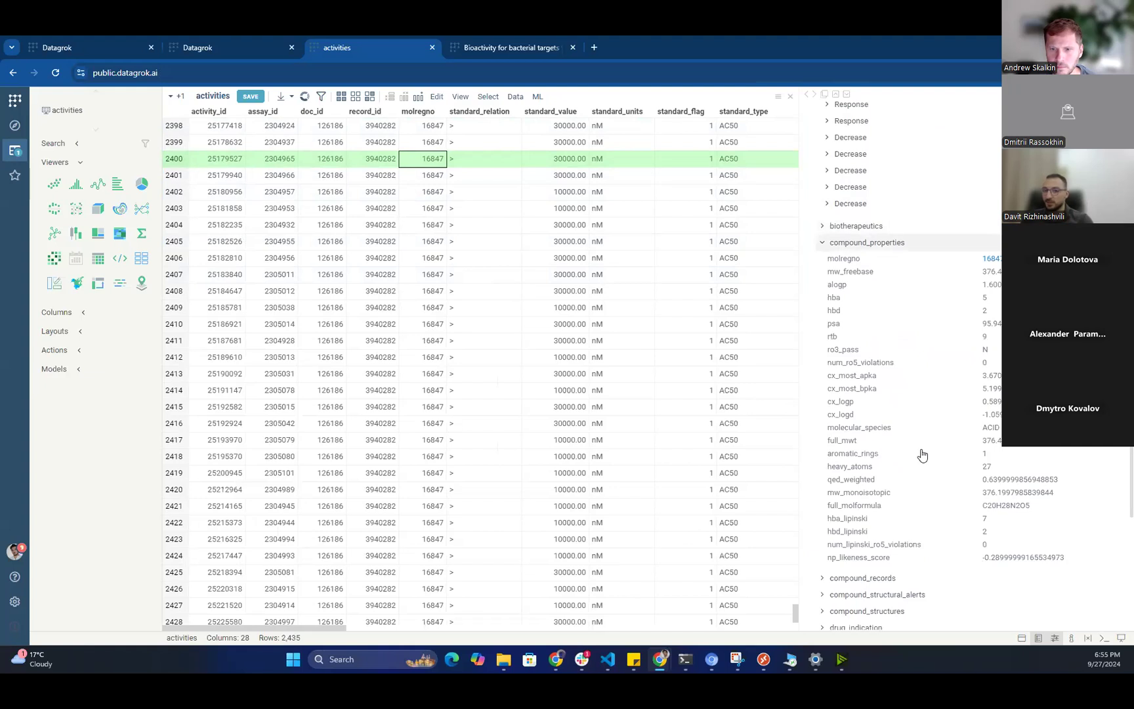
pyautogui.press('Left')
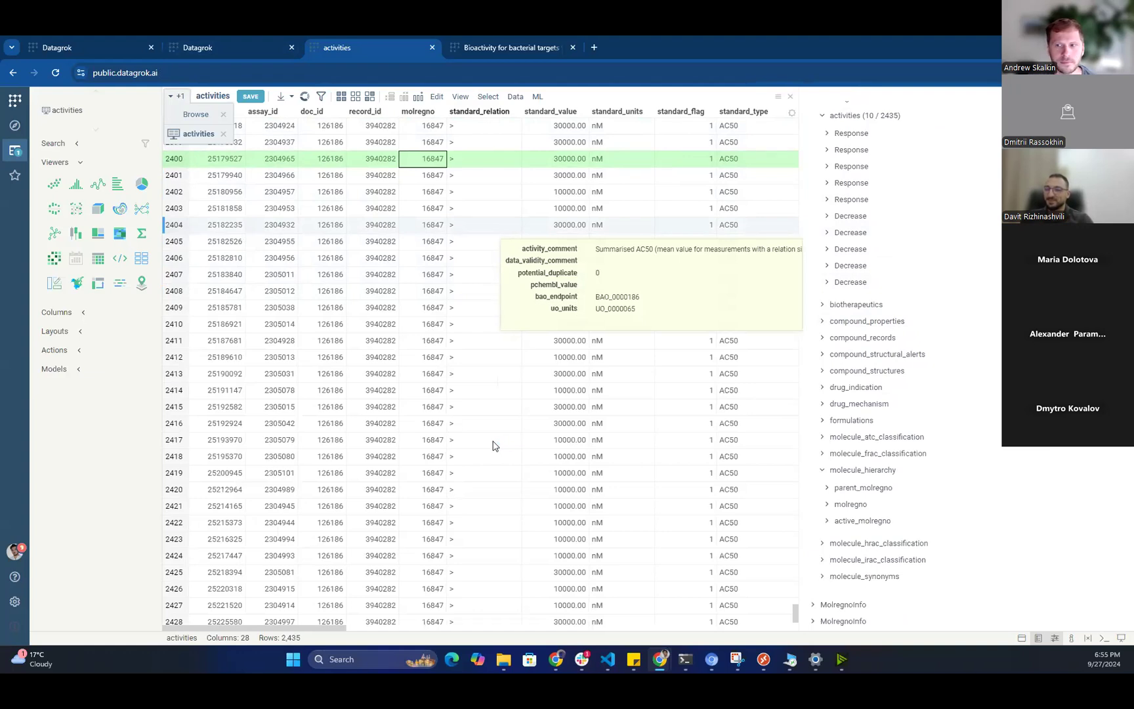
# Move the current cell between rows 2402 and 2404 and onto standard_relation.
pyautogui.press('Down')
pyautogui.press('Down')
pyautogui.press('Down')
pyautogui.press('Down')
pyautogui.press('Right')
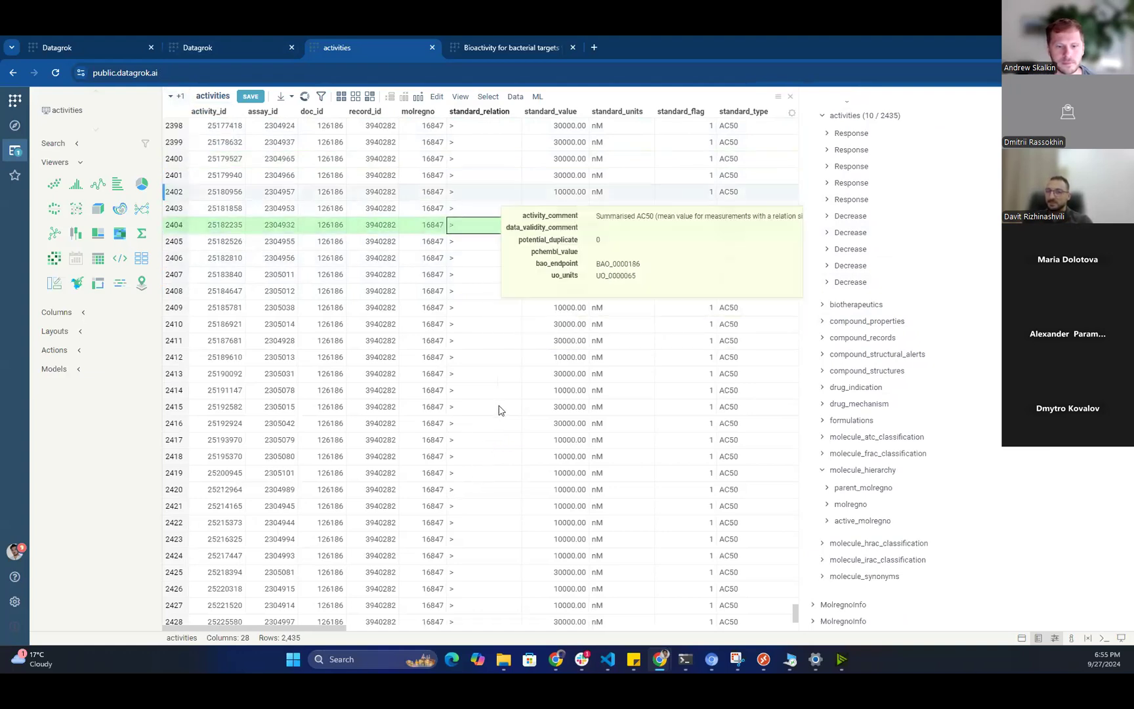
pyautogui.press('Up')
pyautogui.press('Up')
pyautogui.press('Down')
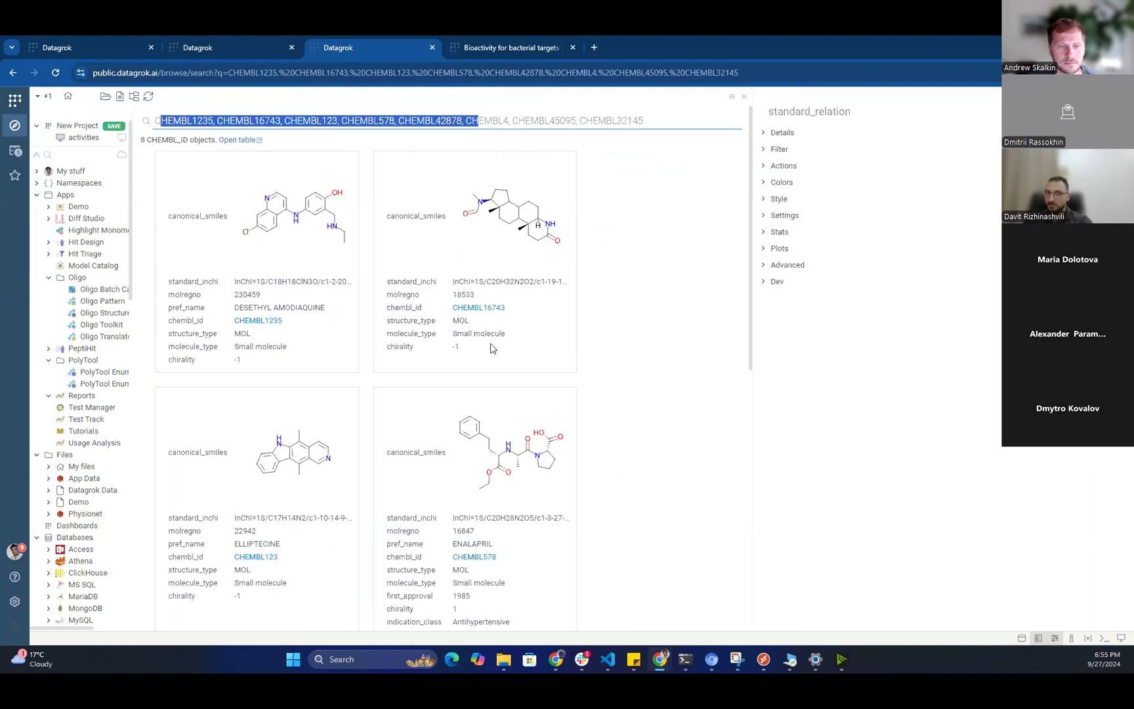
pyautogui.moveTo(676, 335); pyautogui.dragTo(150, 336)
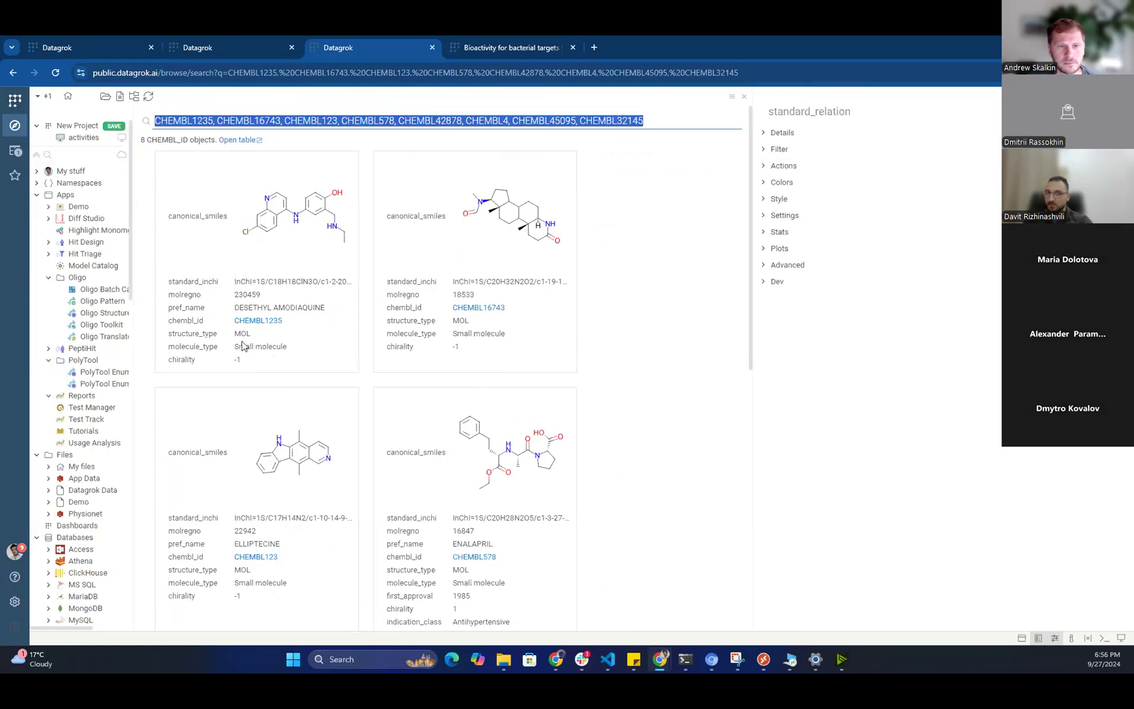
pyautogui.click(394, 325)
pyautogui.moveTo(396, 334); pyautogui.dragTo(463, 332)
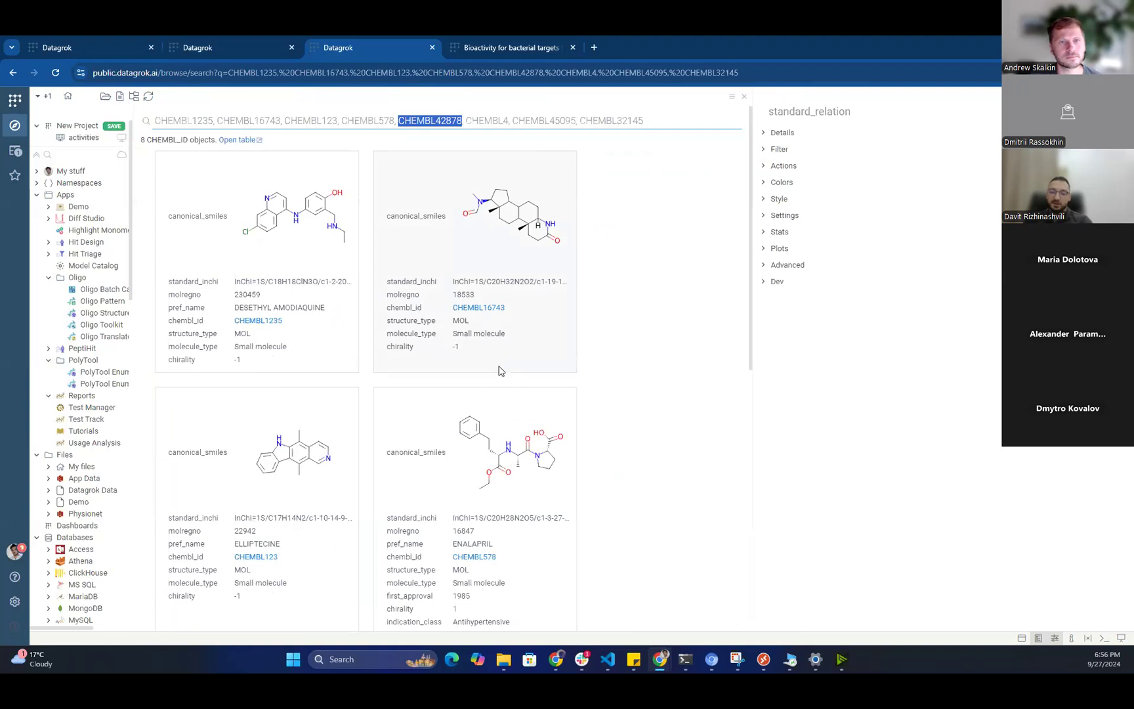
pyautogui.click(479, 325)
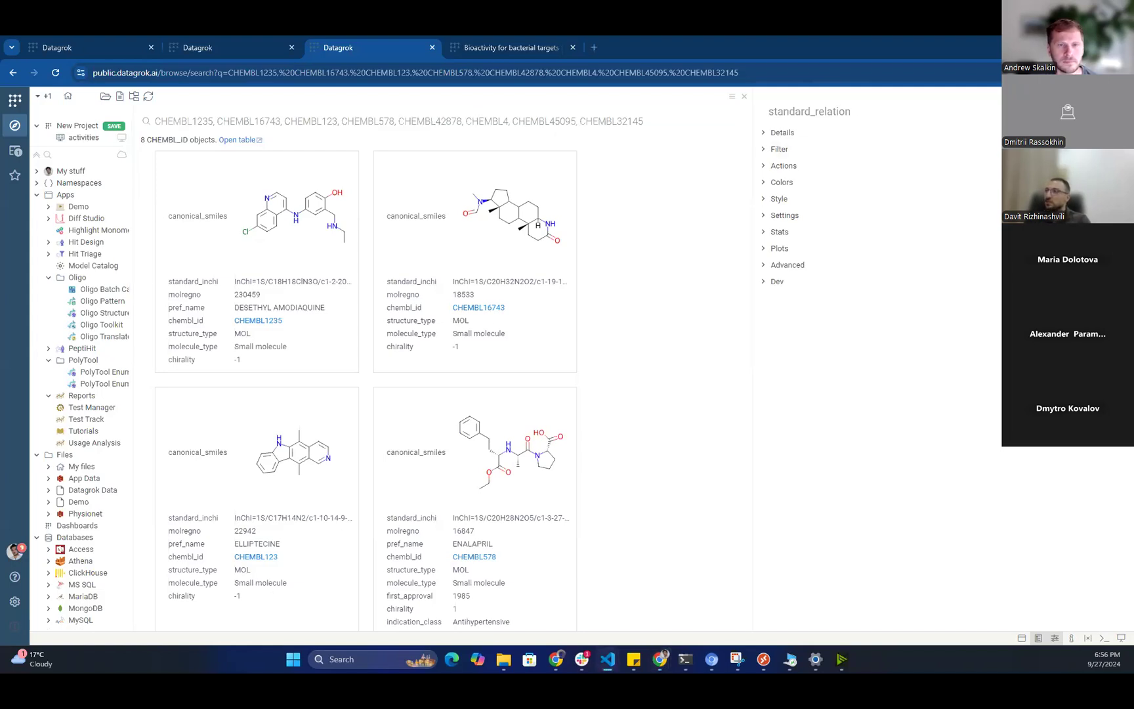
pyautogui.moveTo(1133, 191); pyautogui.dragTo(705, 155)
pyautogui.hotkey('shift', 'Up')
pyautogui.hotkey('shift', 'Up')
pyautogui.hotkey('shift', 'Up')
pyautogui.hotkey('shift', 'Up')
pyautogui.hotkey('shift', 'Up')
pyautogui.hotkey('shift', 'Up')
pyautogui.hotkey('shift', 'Up')
pyautogui.hotkey('shift', 'Up')
pyautogui.hotkey('shift', 'Up')
pyautogui.hotkey('shift', 'Up')
pyautogui.hotkey('shift', 'Up')
pyautogui.hotkey('shift', 'Up')
pyautogui.hotkey('shift', 'Up')
pyautogui.hotkey('shift', 'Up')
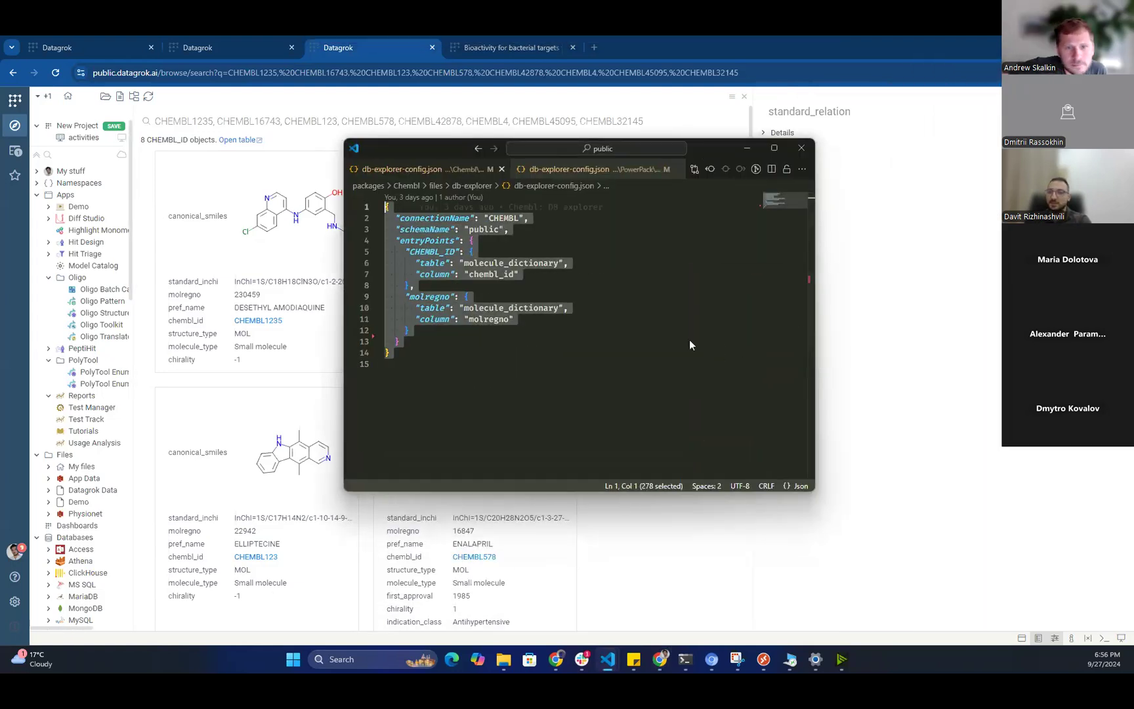
pyautogui.moveTo(716, 151); pyautogui.dragTo(743, 155)
pyautogui.hotkey('alt', 'Tab')
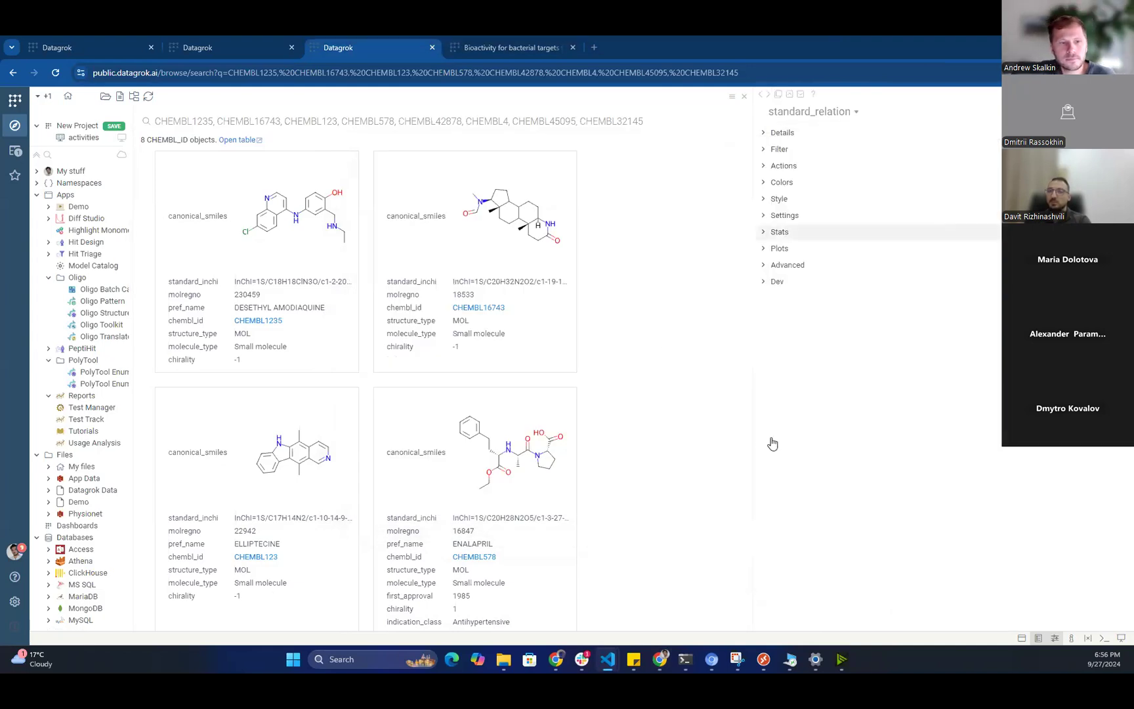
# Widen the search results area in three increments until the compound cards fit three columns.
pyautogui.moveTo(754, 436); pyautogui.dragTo(813, 436)
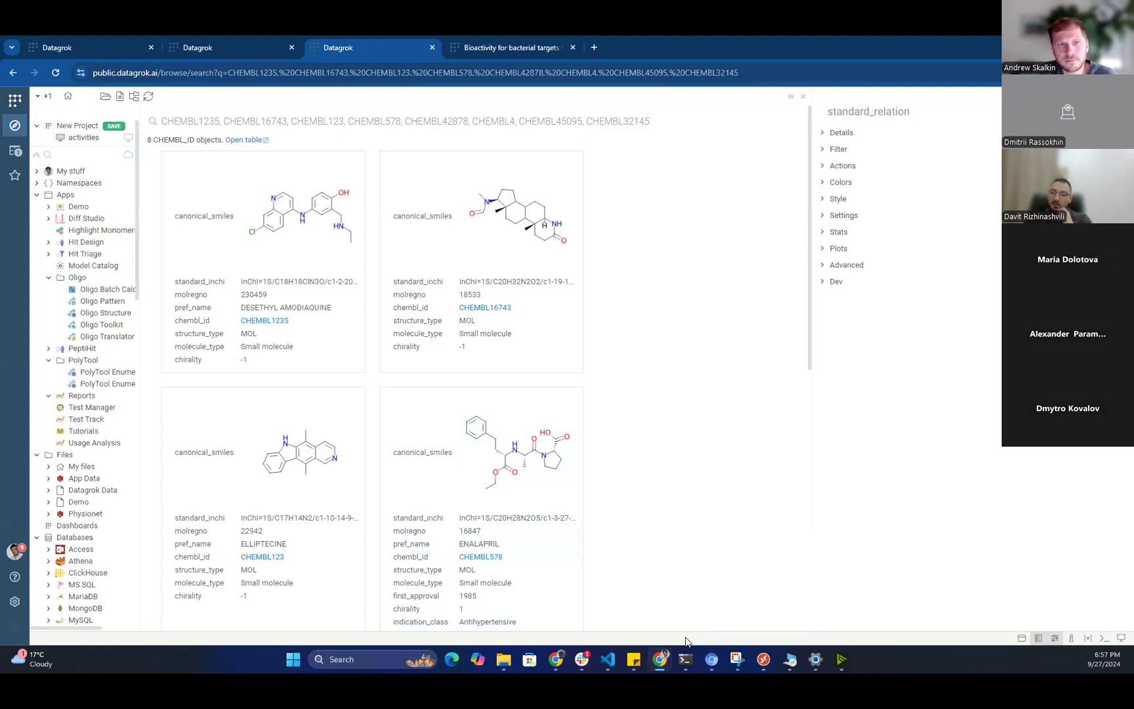
pyautogui.moveTo(812, 579); pyautogui.dragTo(828, 579)
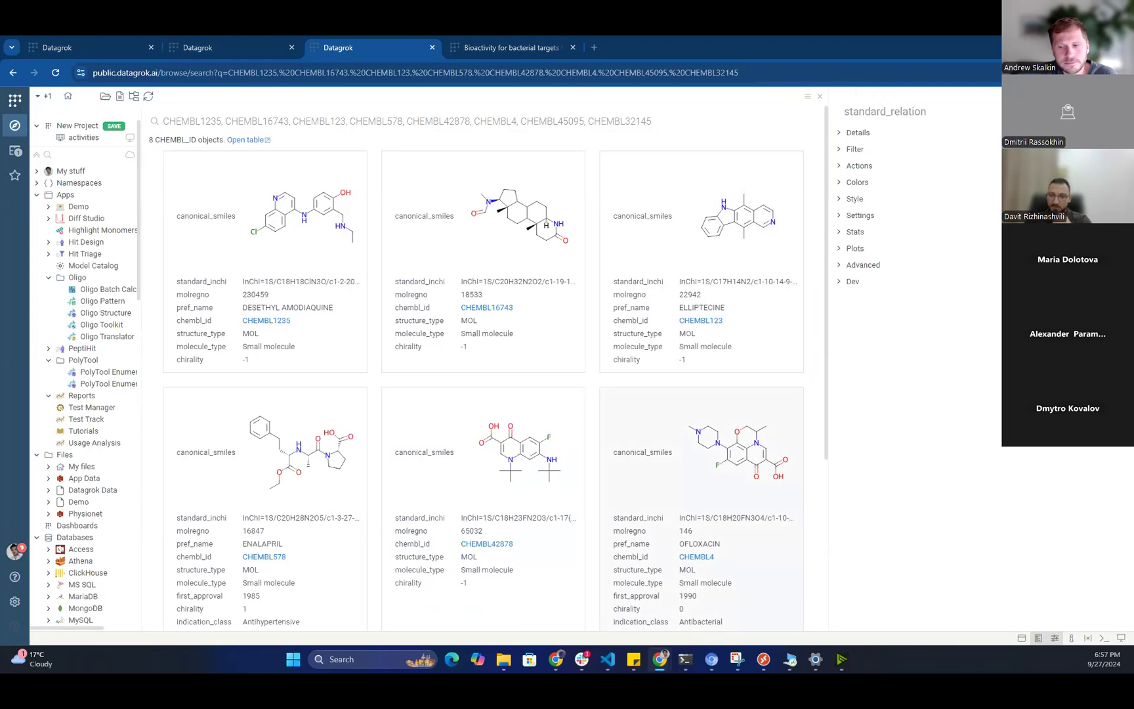
pyautogui.moveTo(828, 610); pyautogui.dragTo(837, 609)
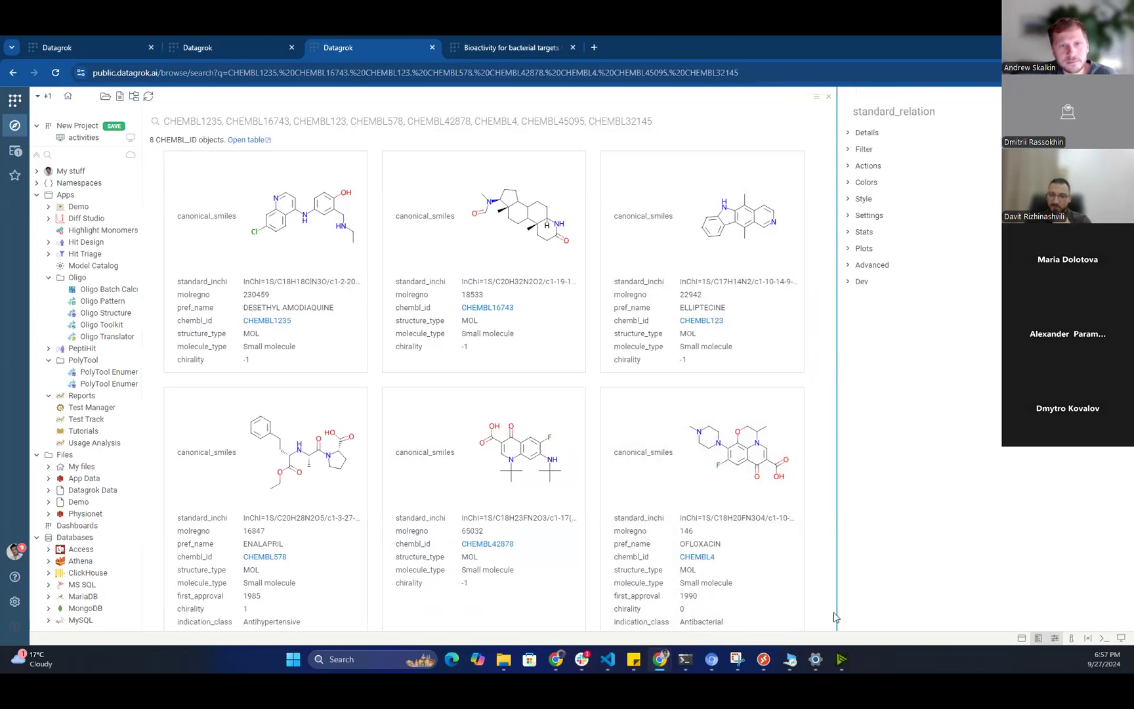
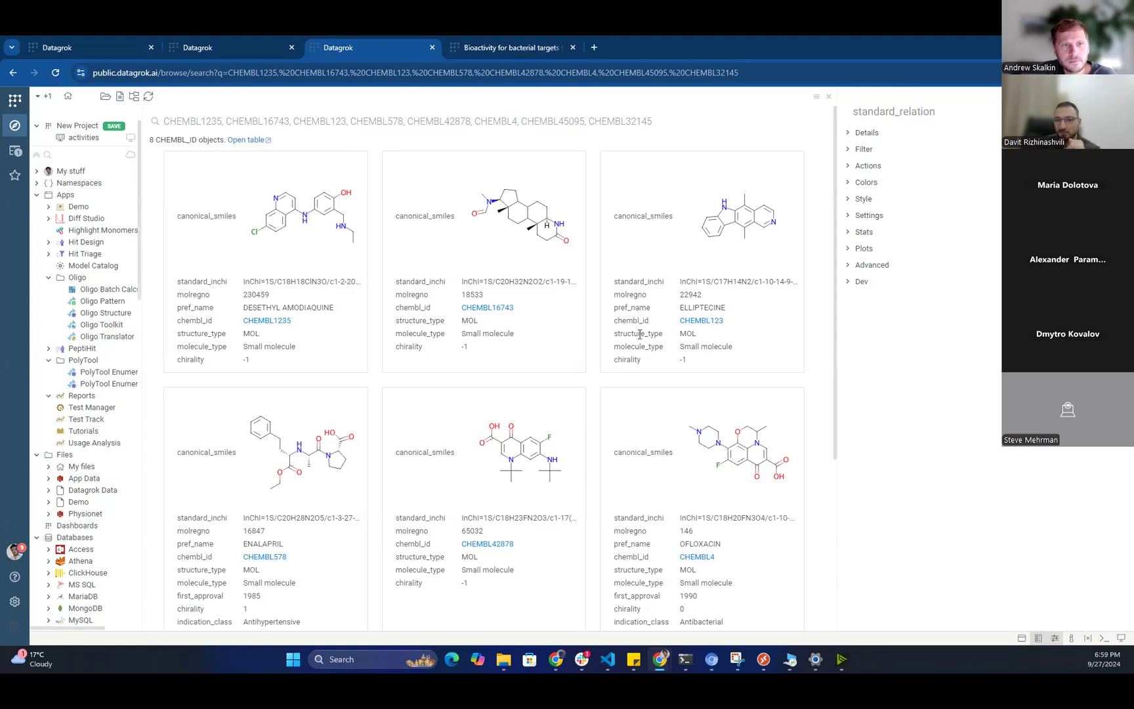
# Select the last CHEMBL ID in the search query and switch to the Shigella bioactivity table.
pyautogui.click(588, 121)
pyautogui.hotkey('shift', 'End')
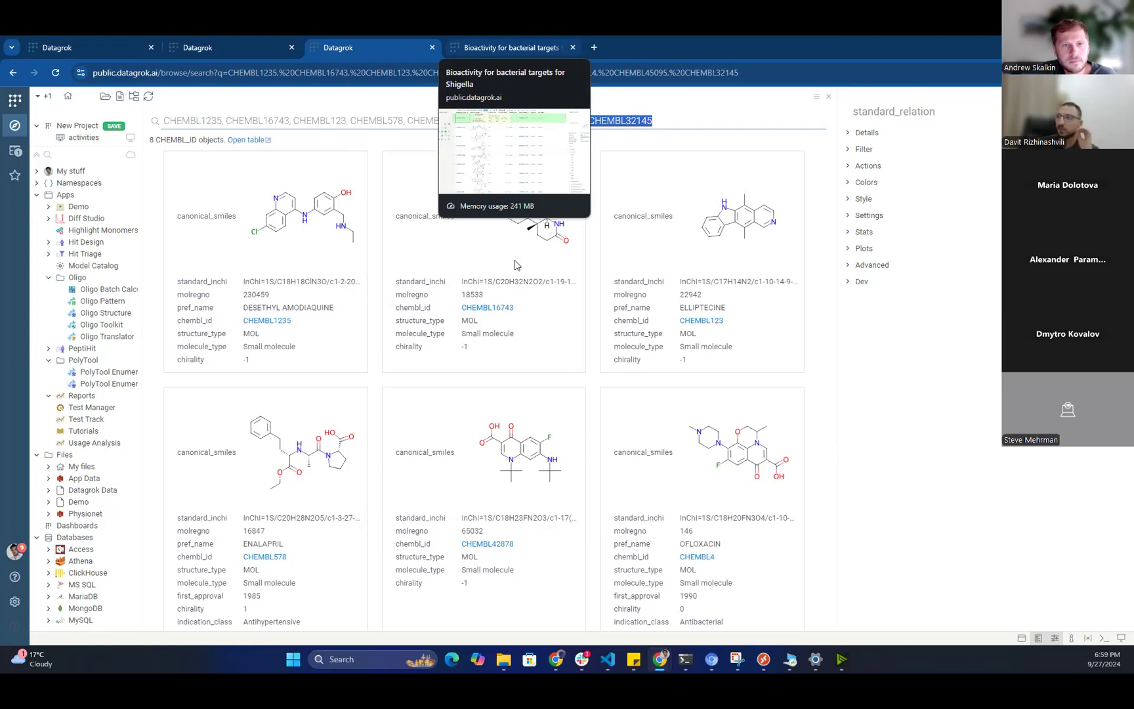
pyautogui.hotkey('ctrl', 'Tab')
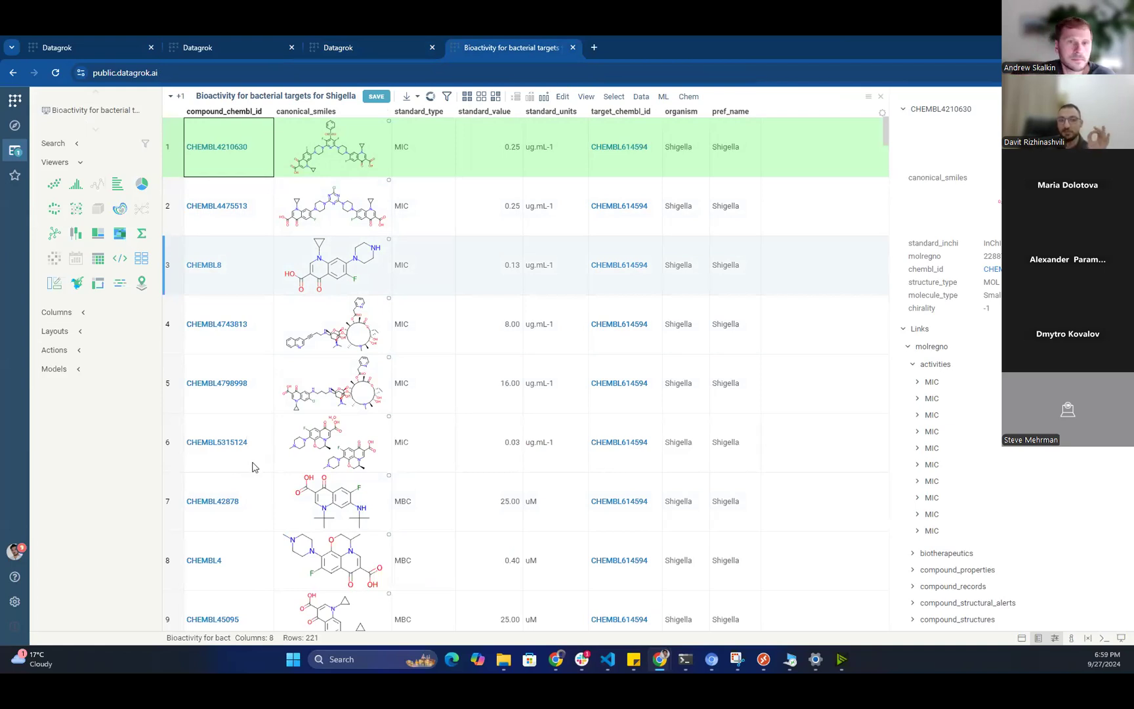
# Change row 2's ID to 'asdasd CHEMBL4475513 dasdasd', then view row 4's molecule chemistry properties.
pyautogui.press('Down')
pyautogui.press('Down')
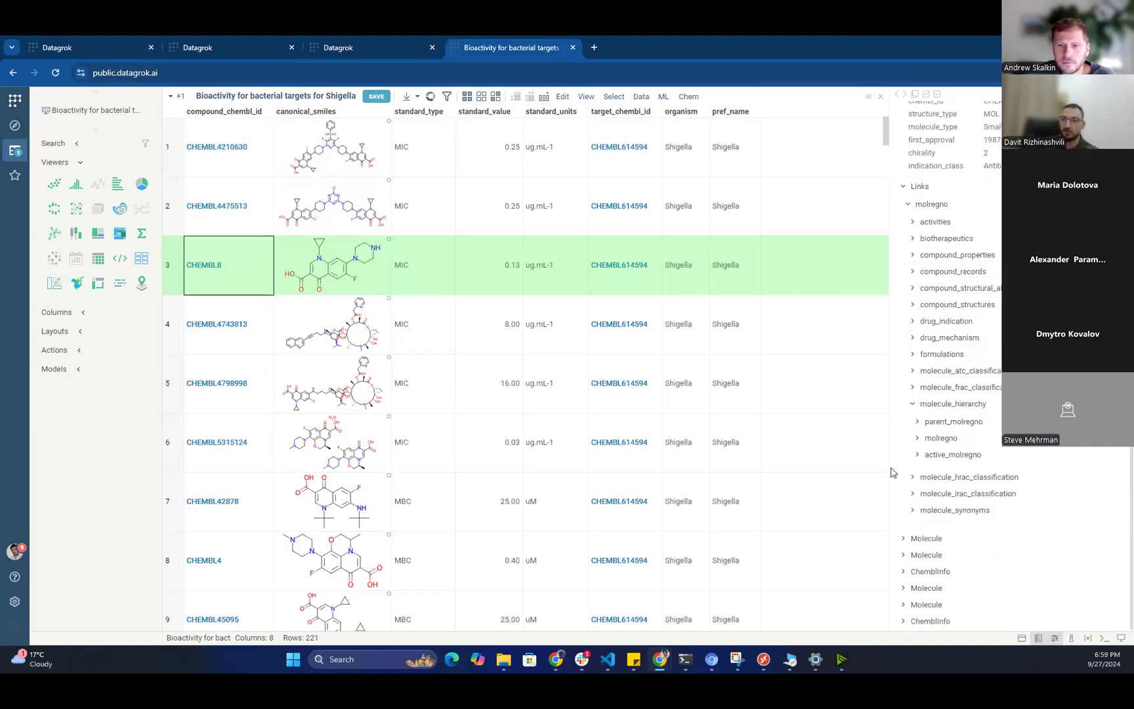
pyautogui.moveTo(891, 472); pyautogui.dragTo(851, 470)
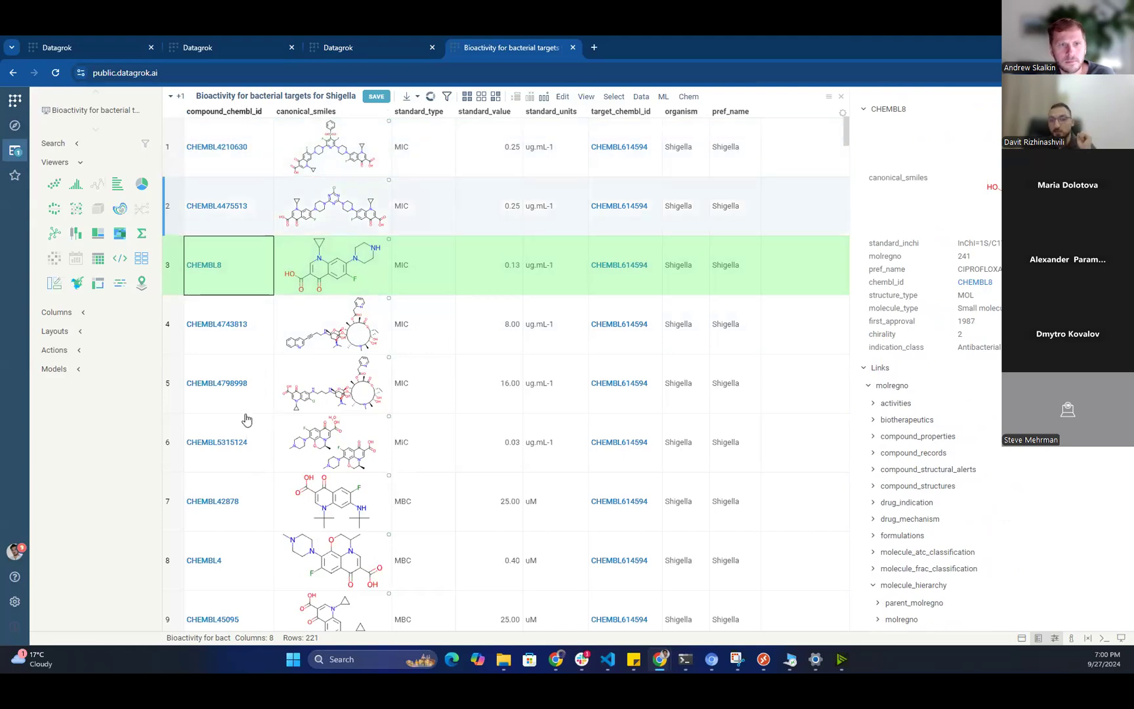
pyautogui.doubleClick(239, 206)
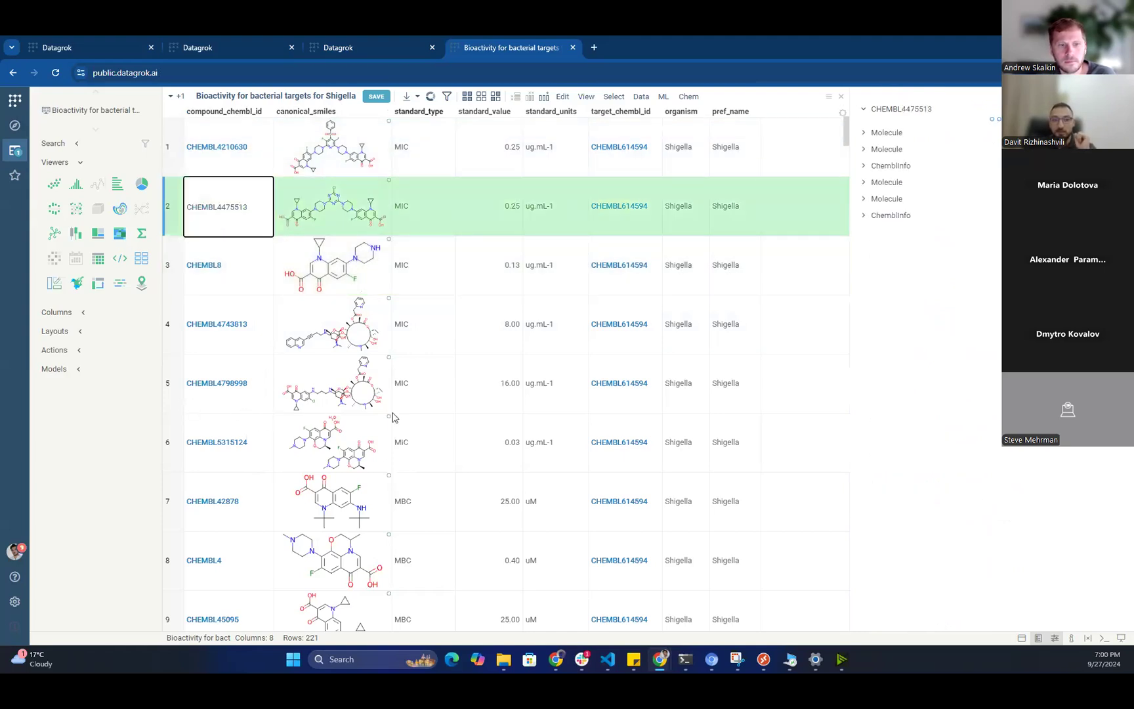
pyautogui.press('Left')
pyautogui.press('Left')
pyautogui.press('Left')
pyautogui.press('Left')
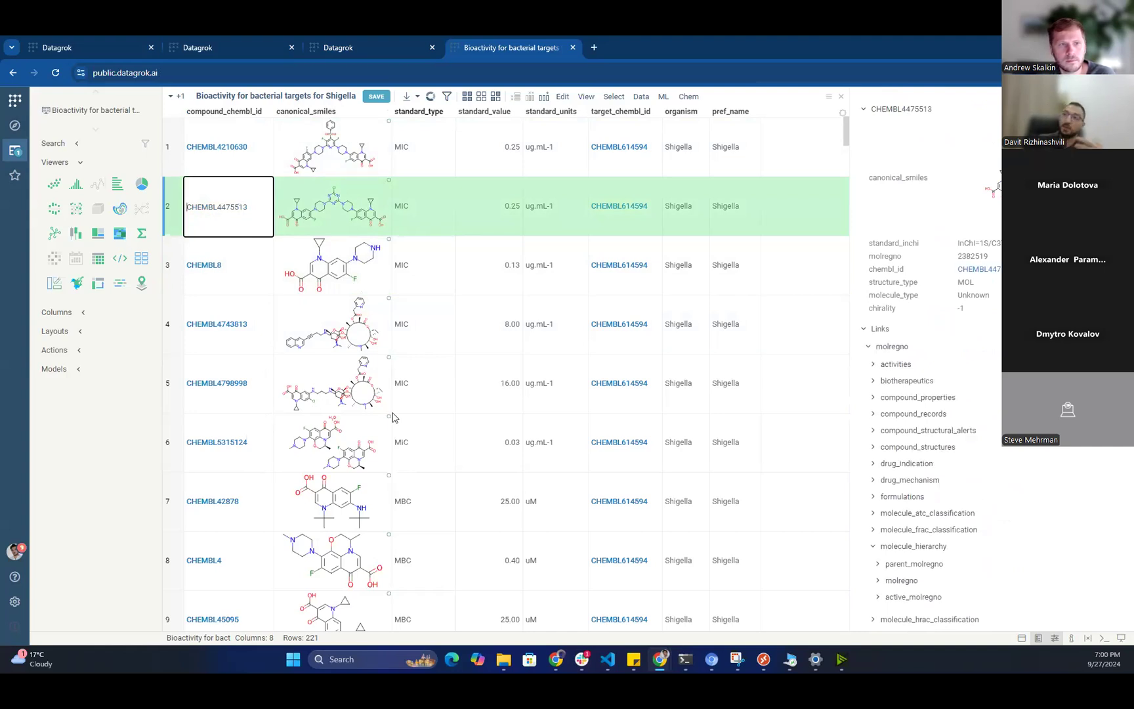
pyautogui.write('asdasd CHEMBL4475513')
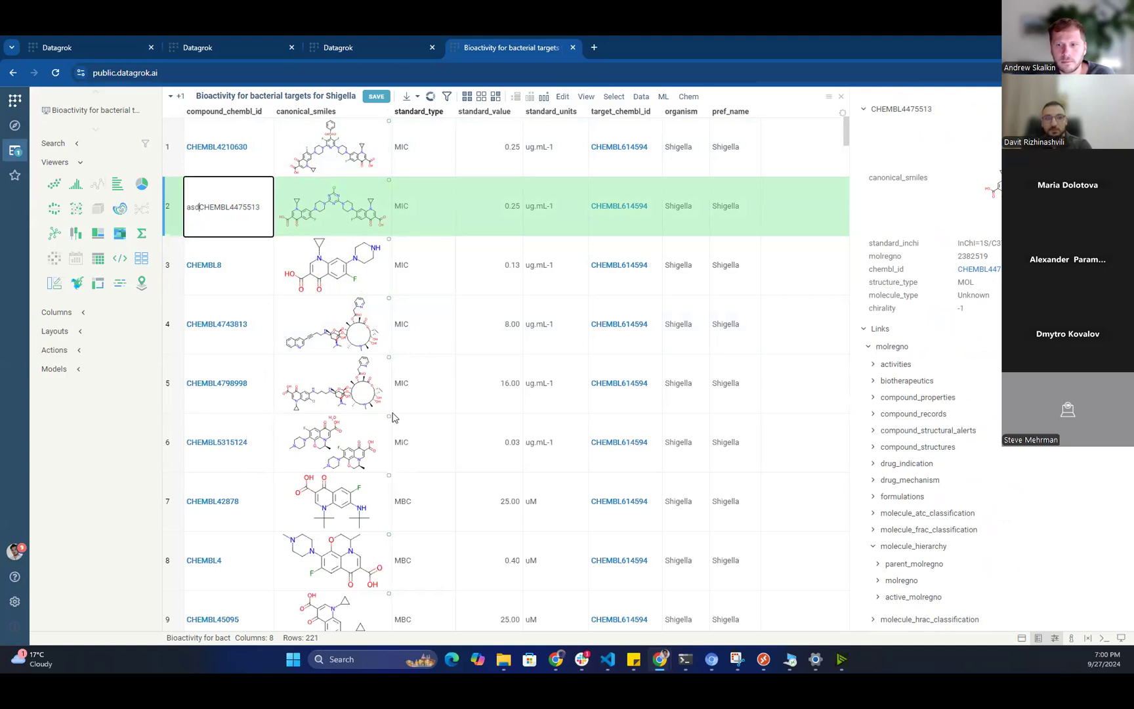
pyautogui.write(' dasdasd')
pyautogui.press('Return')
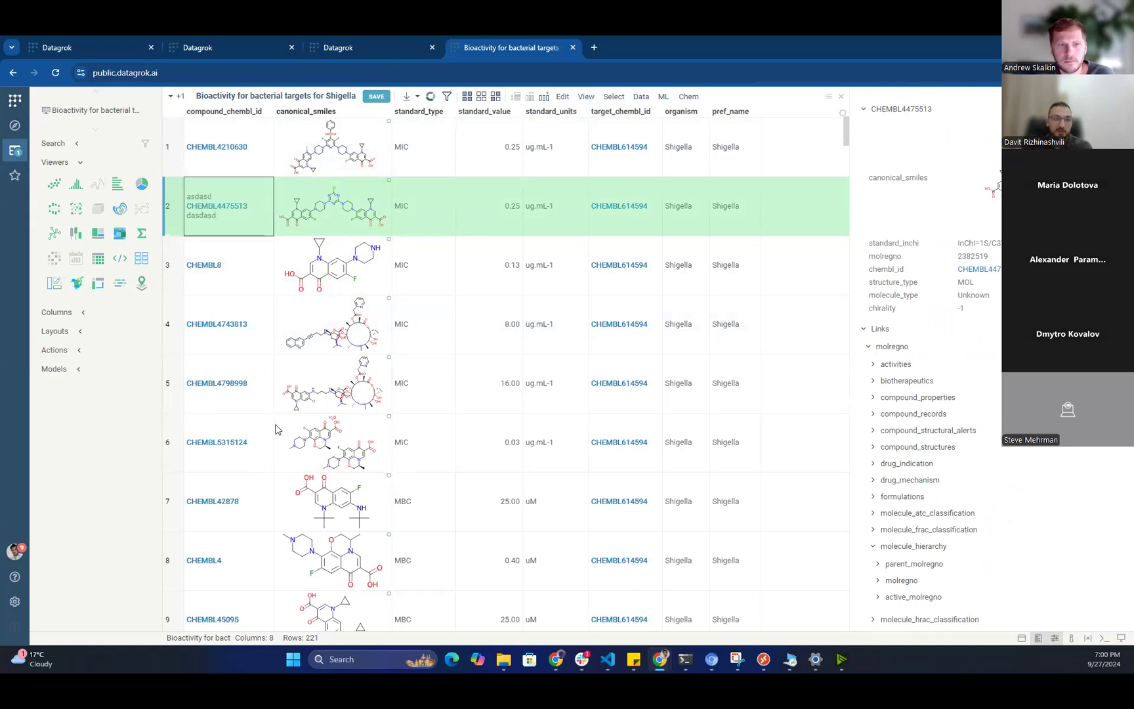
pyautogui.click(308, 328)
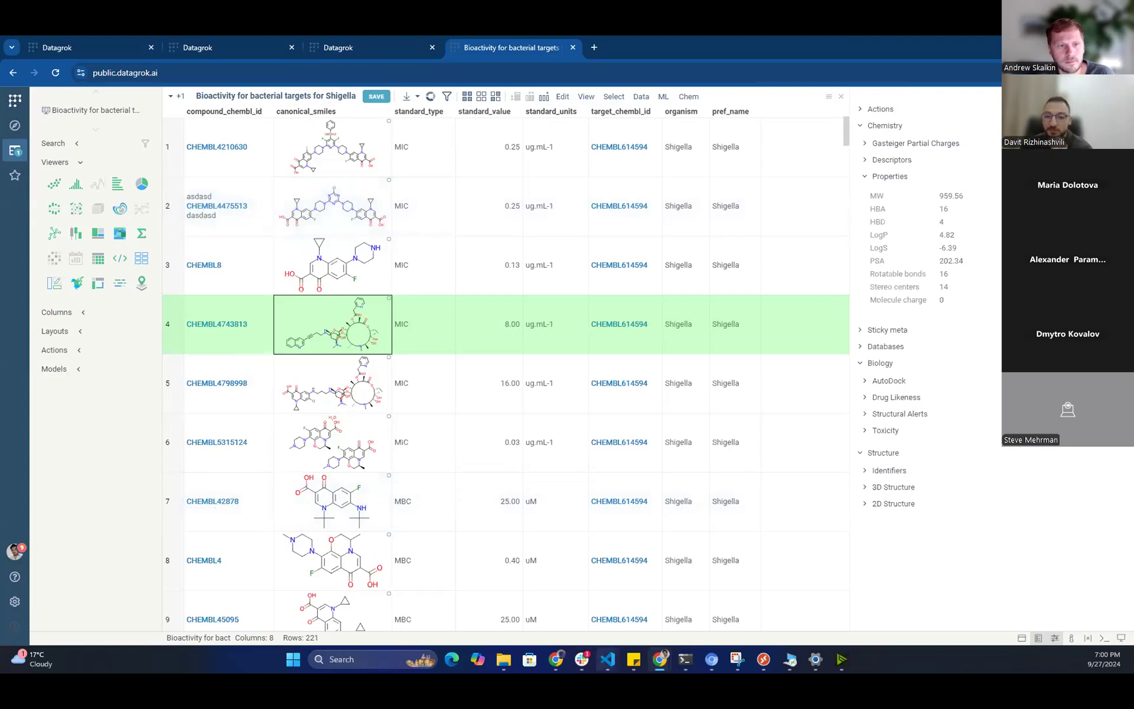
pyautogui.moveTo(608, 659)
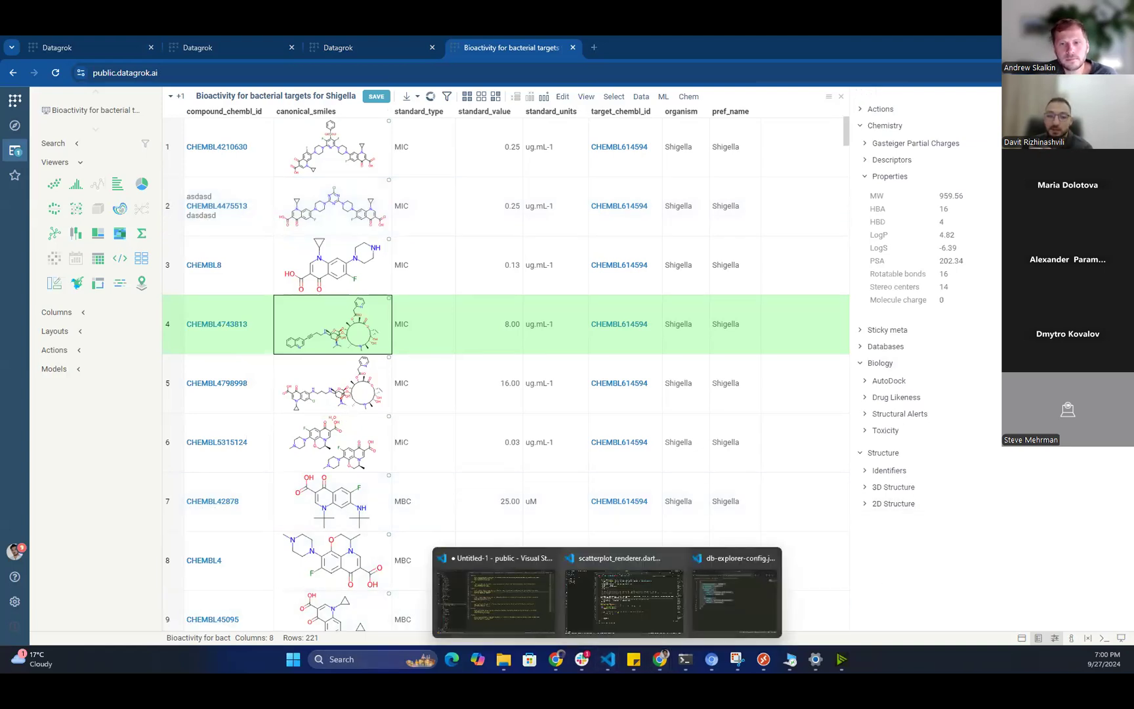
pyautogui.hotkey('alt', 'Tab')
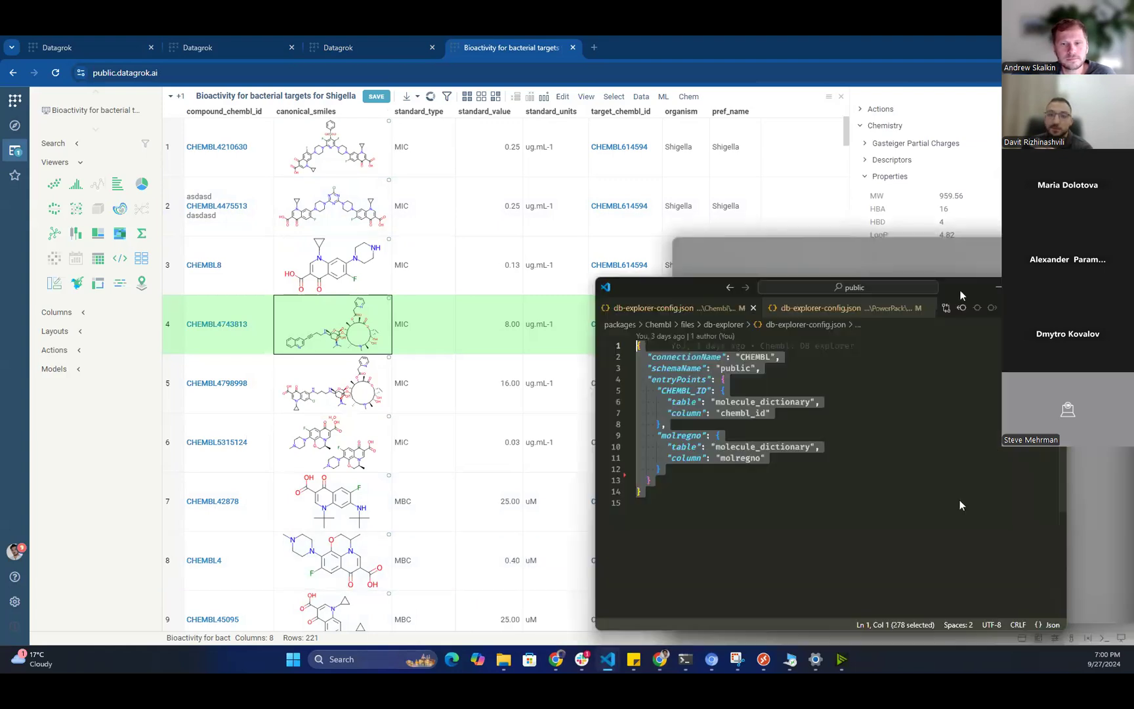
pyautogui.hotkey('ctrl', 'End')
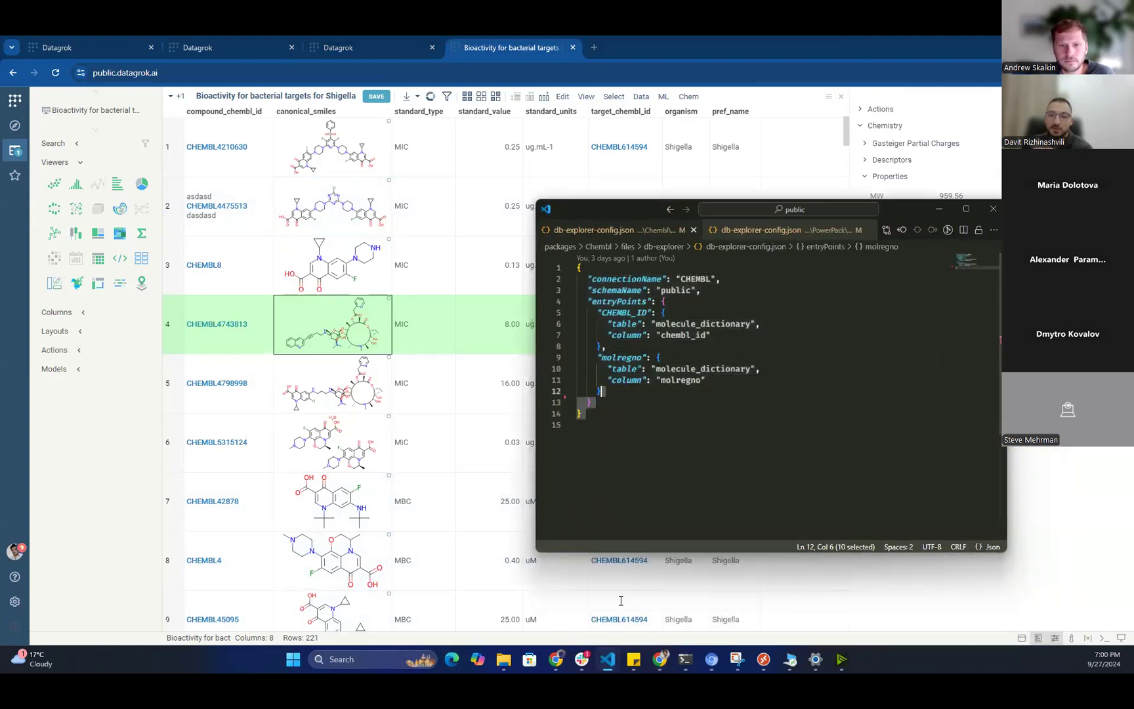
pyautogui.hotkey('ctrl', 'shift', 'Home')
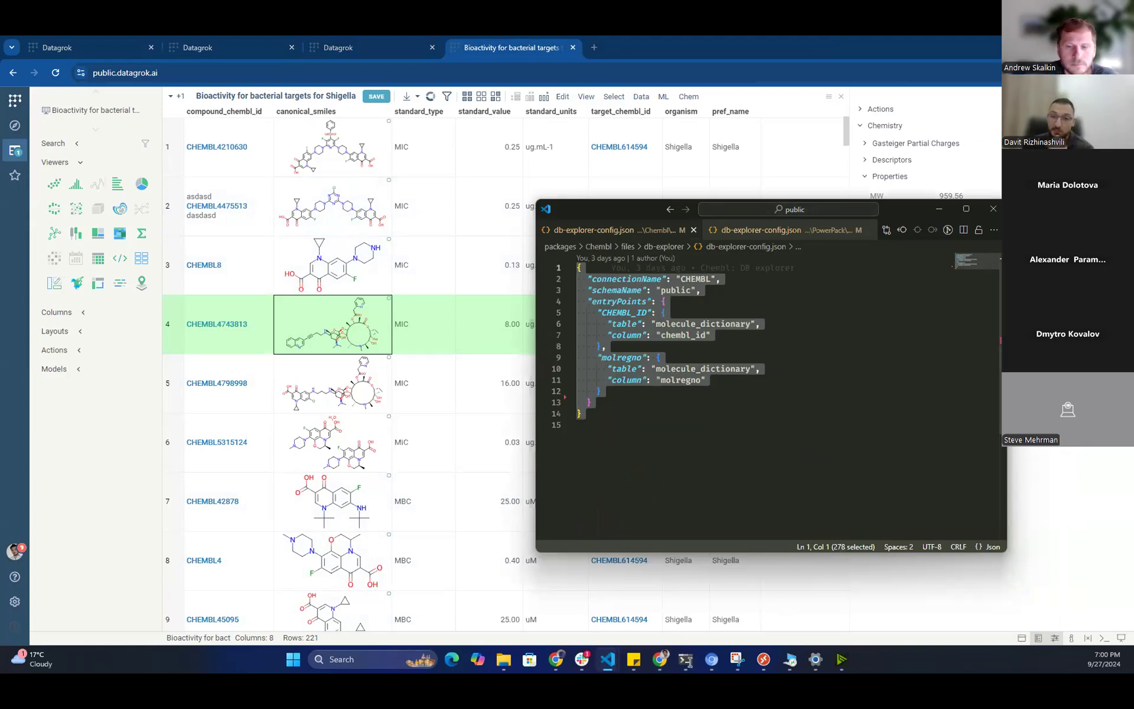
pyautogui.hotkey('alt', 'Tab')
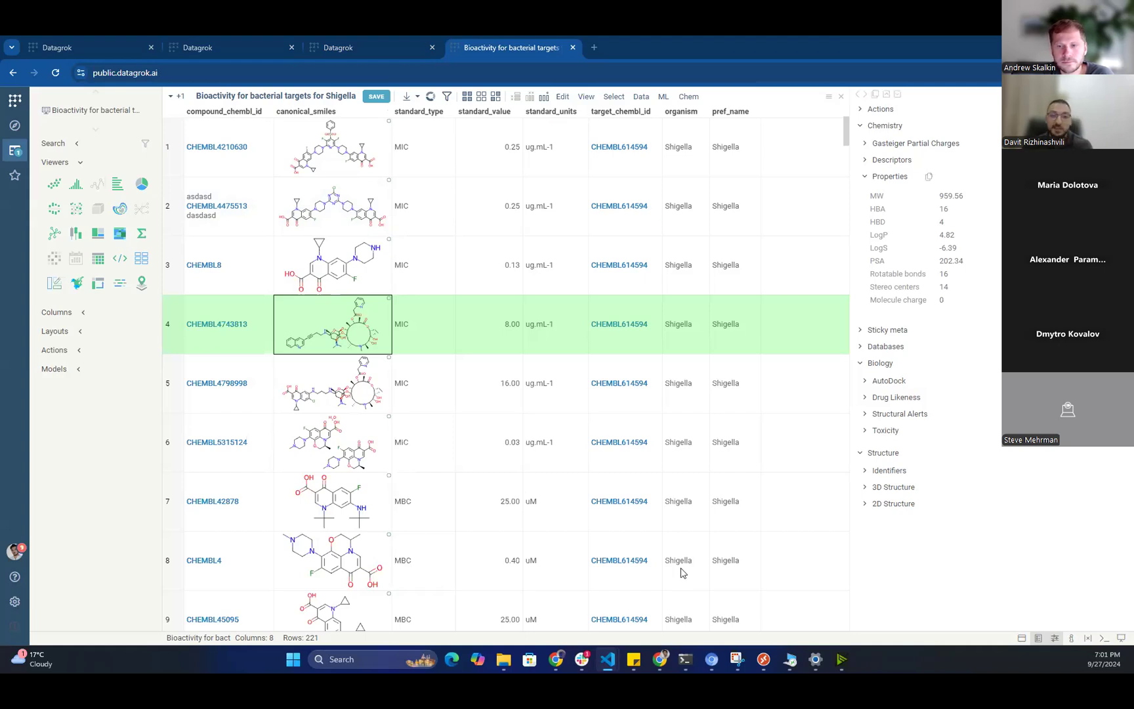
# Show the standard_value column's details from row 3's cell.
pyautogui.click(489, 265)
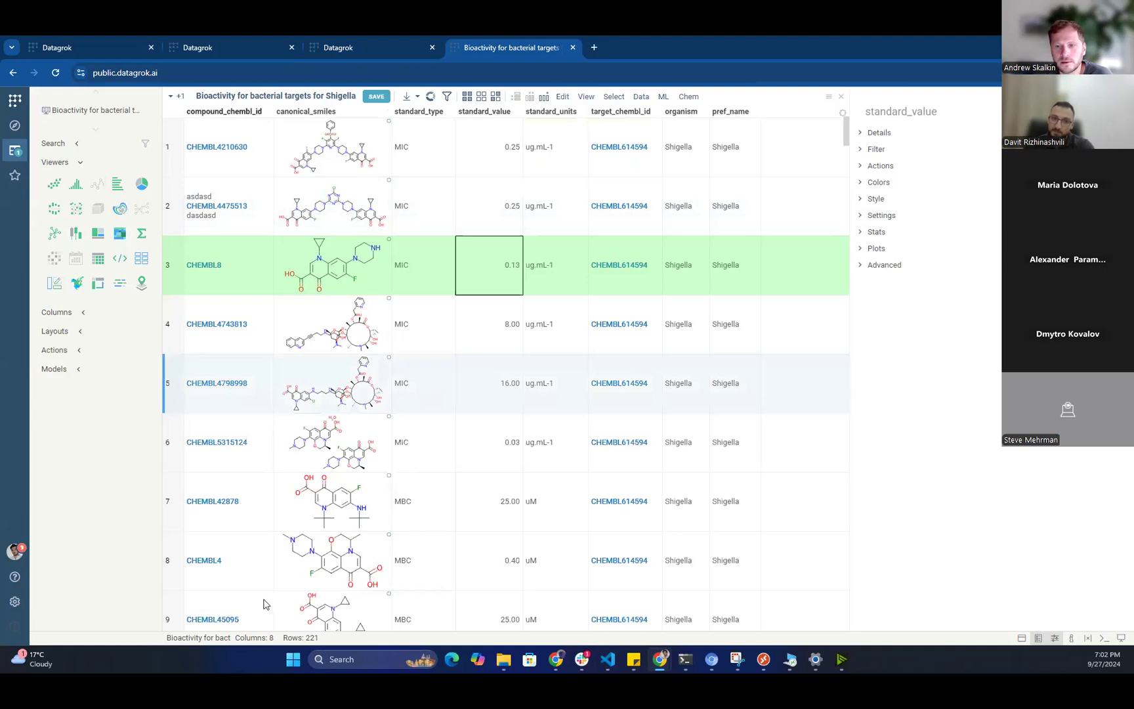
# Browse CHEMBL4798998's linked database records and widen the details panel beside the table.
pyautogui.click(216, 383)
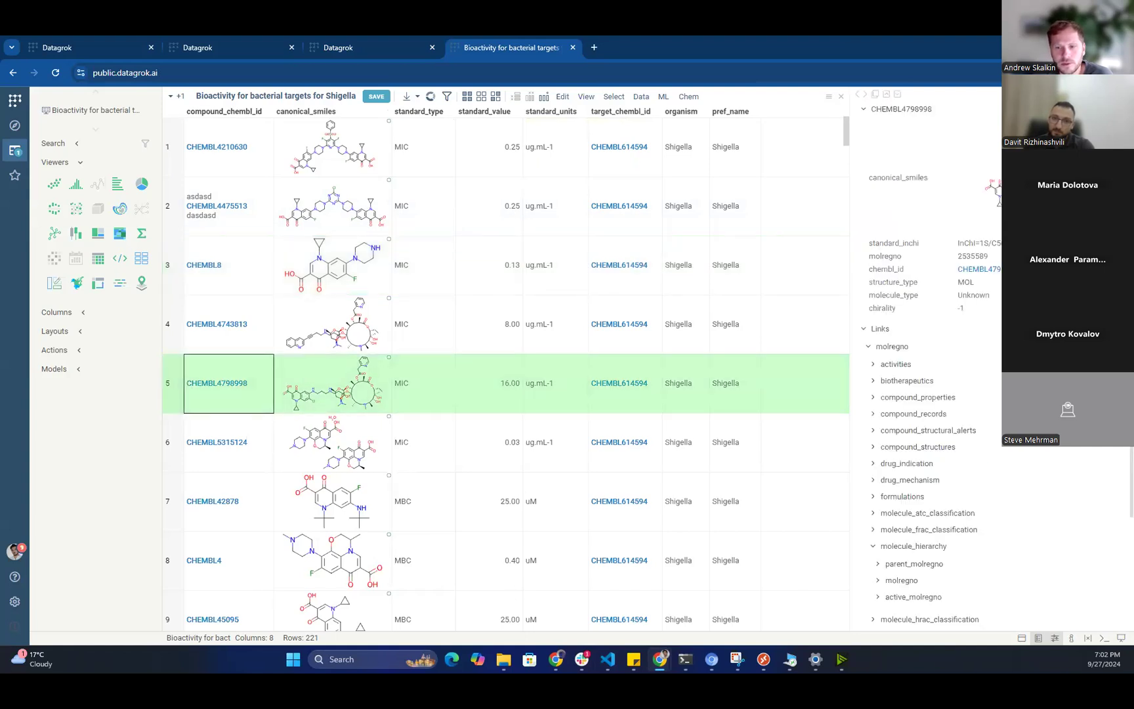
pyautogui.scroll(-1, 945, 486)
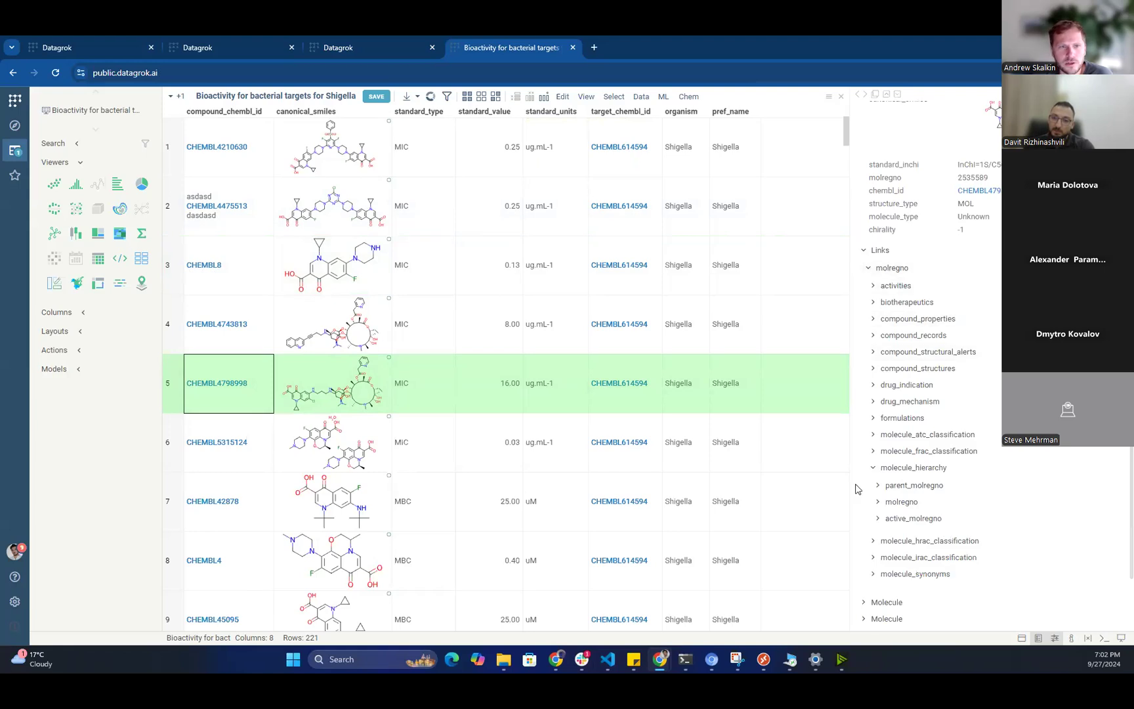
pyautogui.moveTo(849, 482); pyautogui.dragTo(821, 482)
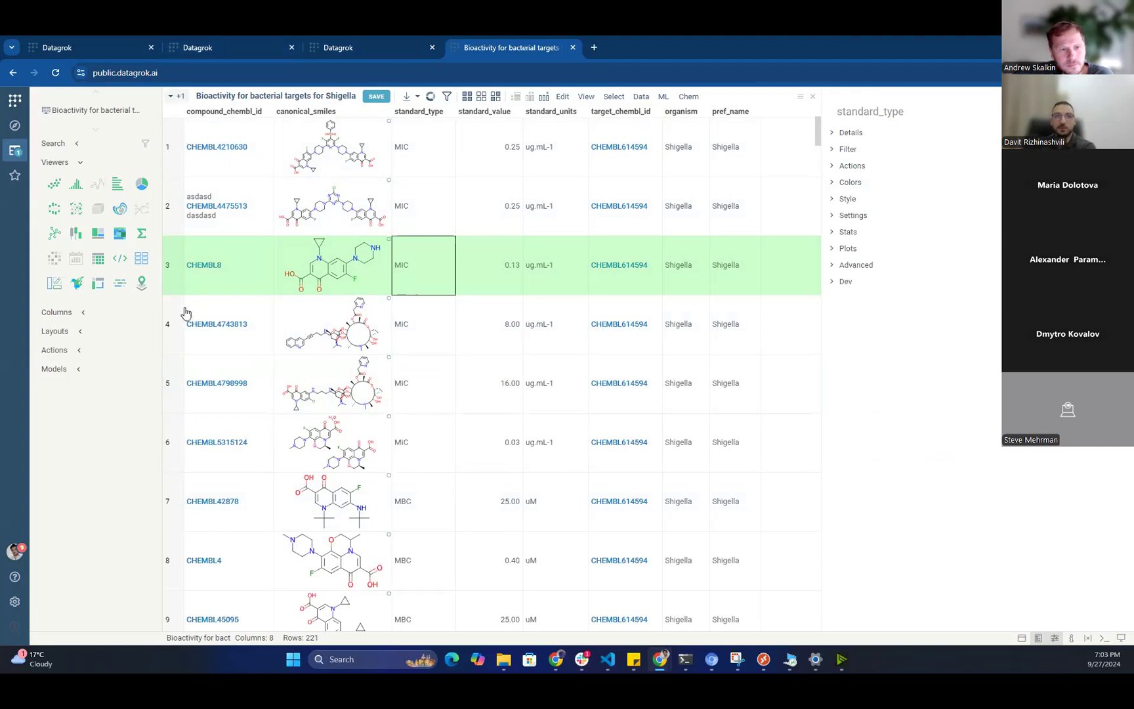
pyautogui.hotkey('ctrl', '2')
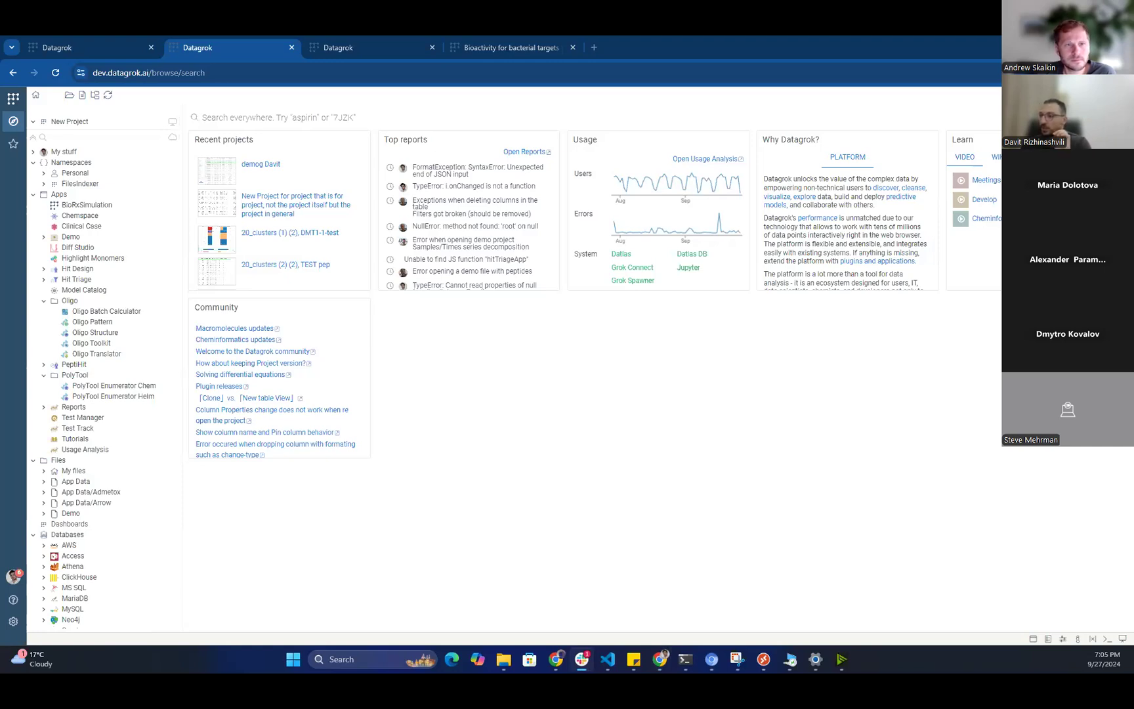
# Replace the CHEMBL search query with 'Bioactivity for bacterial targets for Shigella'.
pyautogui.click(367, 325)
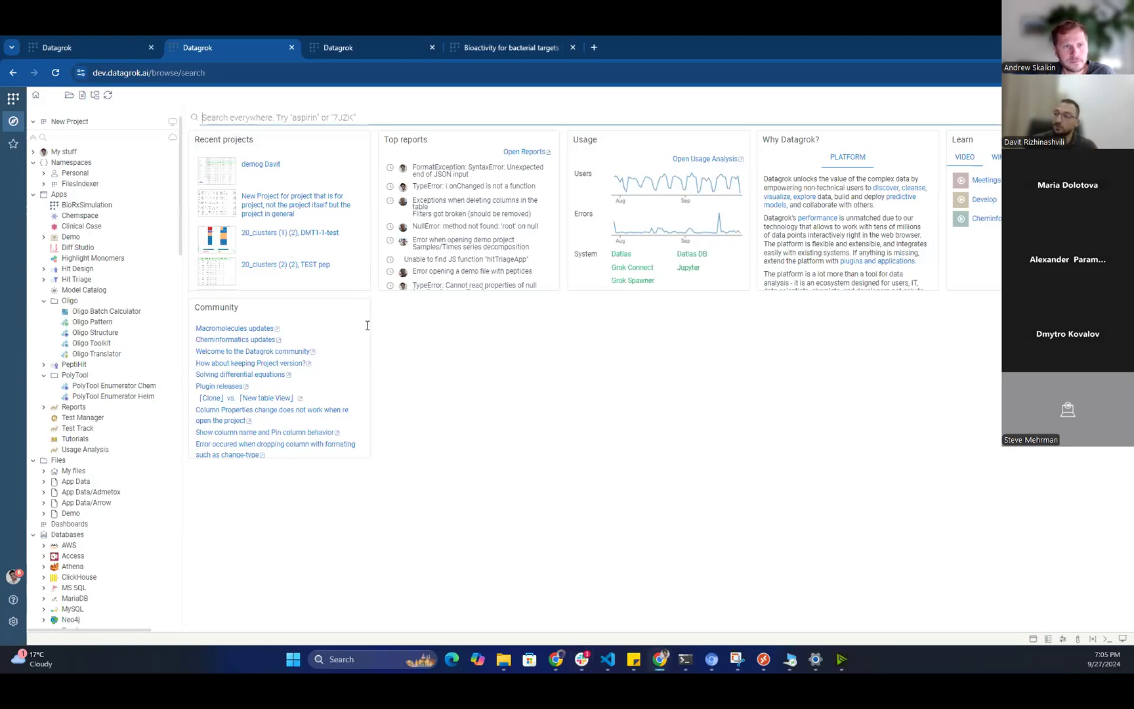
pyautogui.write('Bioactrivity for bacterial targets for Shigella')
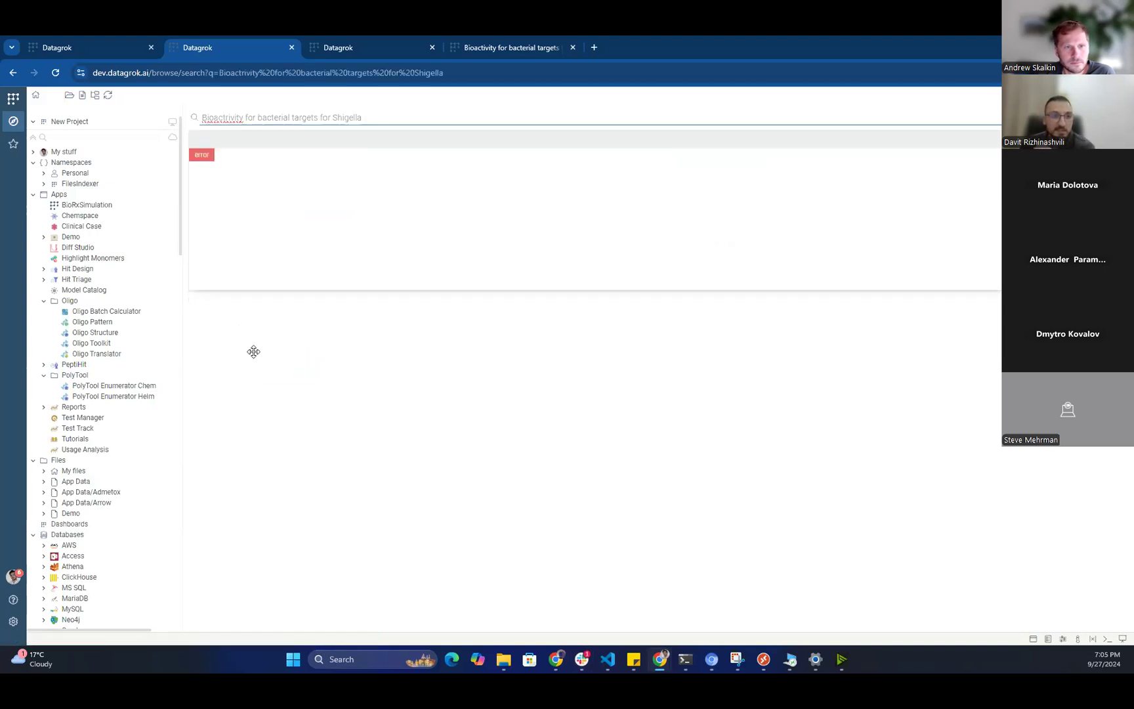
pyautogui.hotkey('ctrl', 'Tab')
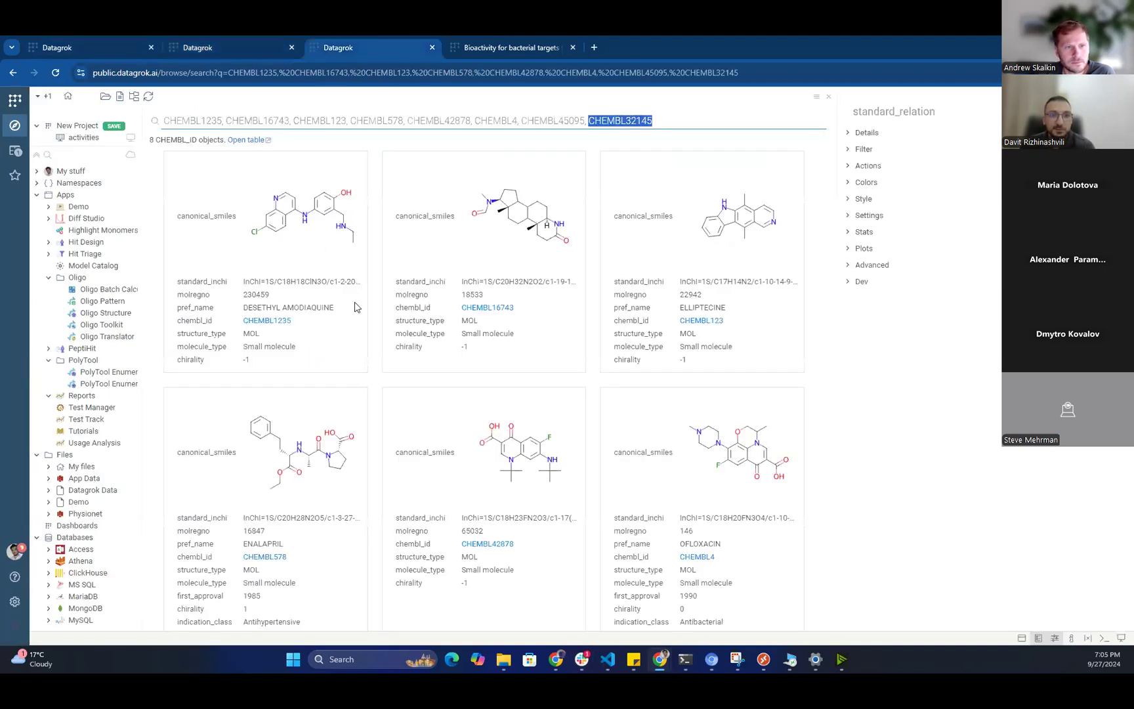
pyautogui.hotkey('ctrl', 'a')
pyautogui.write('Bioactrivity for bacterial targets for Shigella')
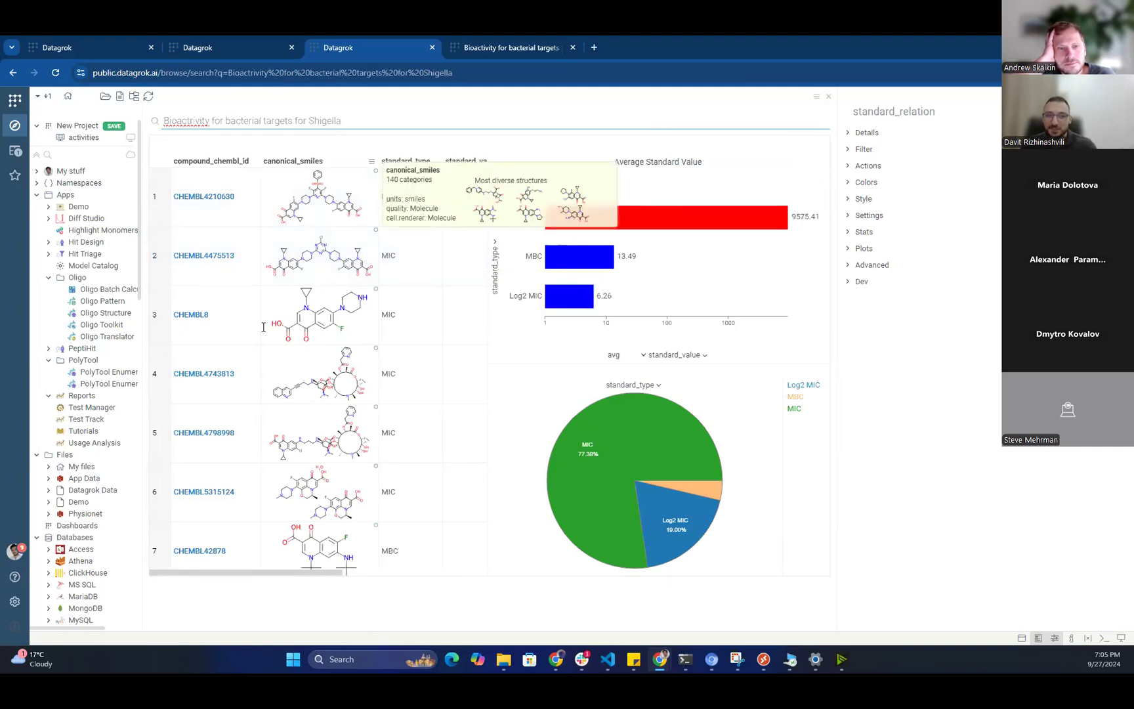
pyautogui.hotkey('ctrl', 'shift', 'Left')
pyautogui.click(374, 335)
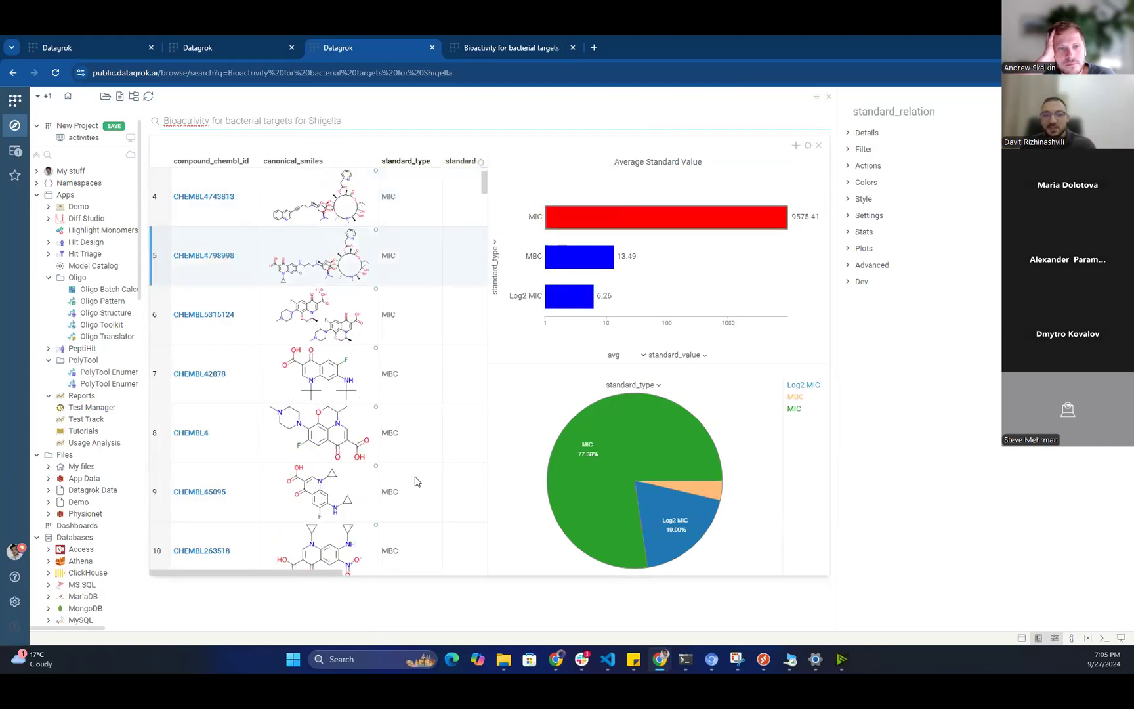
pyautogui.scroll(-3, 481, 400)
pyautogui.scroll(-10, 484, 402)
pyautogui.scroll(10, 479, 427)
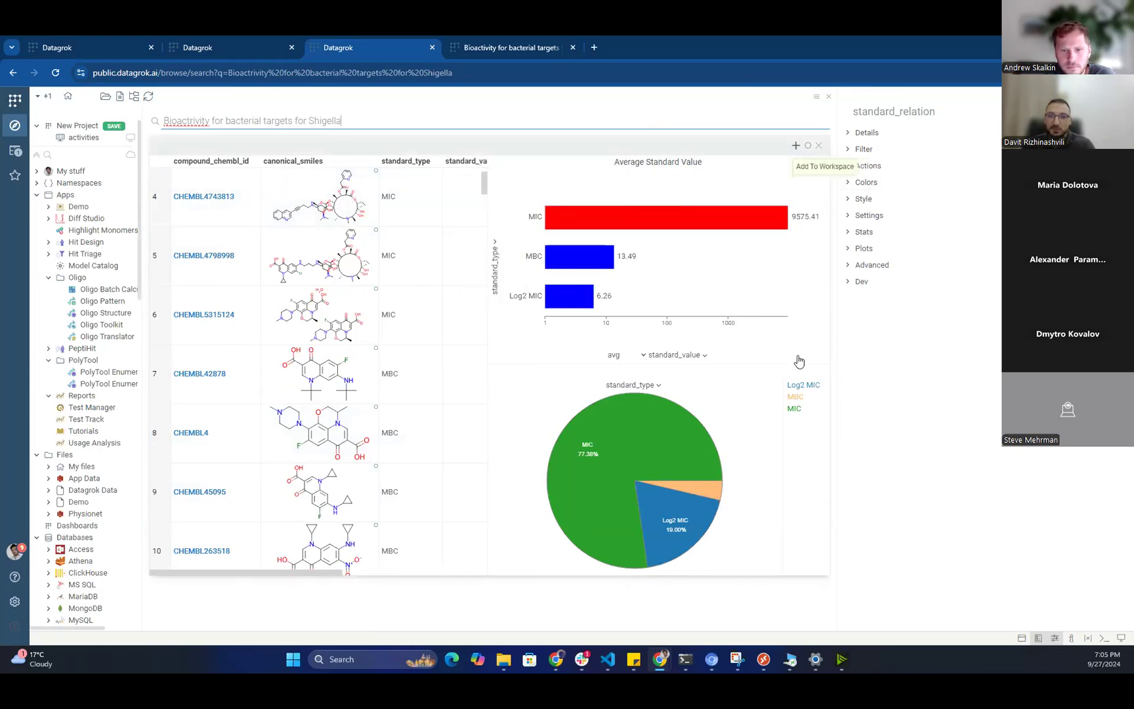
# Add the Shigella results table to the workspace and reopen the Bioactivity search results.
pyautogui.click(796, 145)
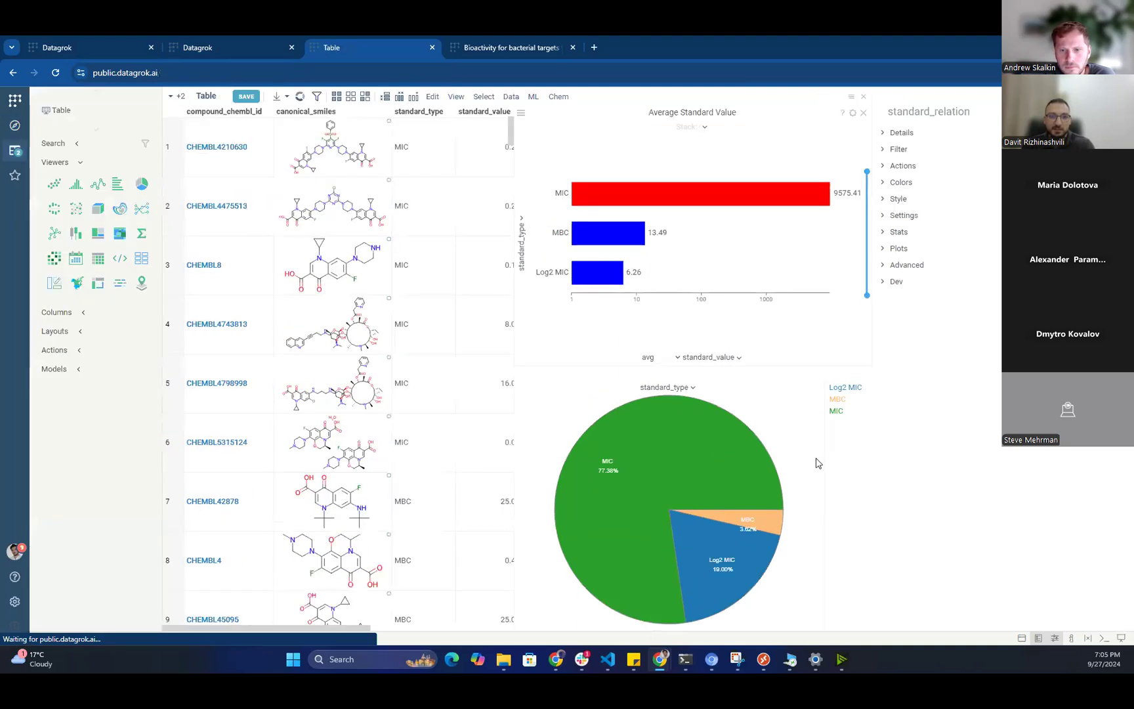
pyautogui.scroll(-5, 260, 427)
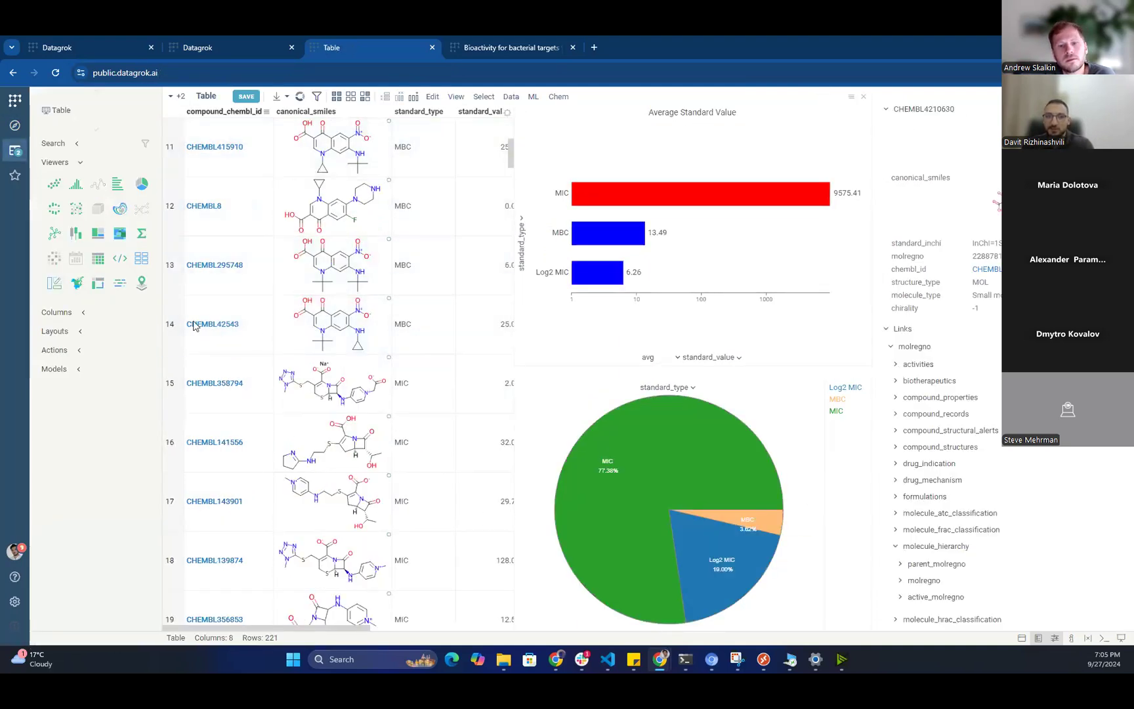
pyautogui.click(197, 134)
pyautogui.click(16, 125)
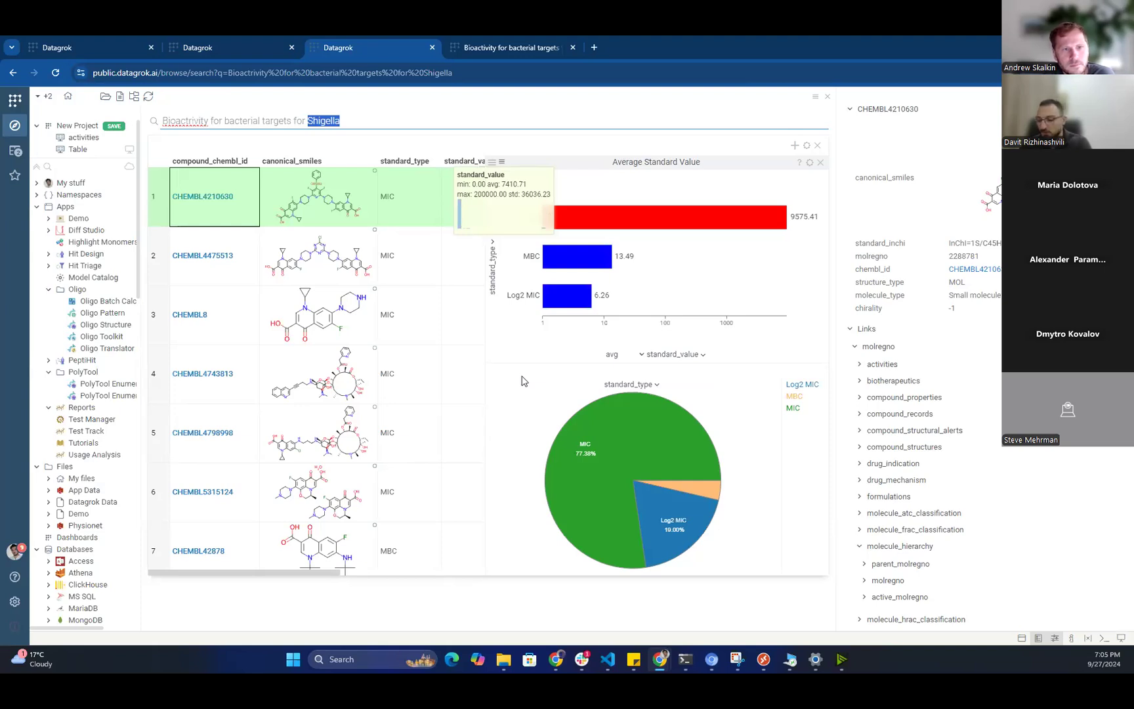
# Try replacing Shigella with '%coli%' in the bioactivity query.
pyautogui.write('%%')
pyautogui.press('Left')
pyautogui.write('coli')
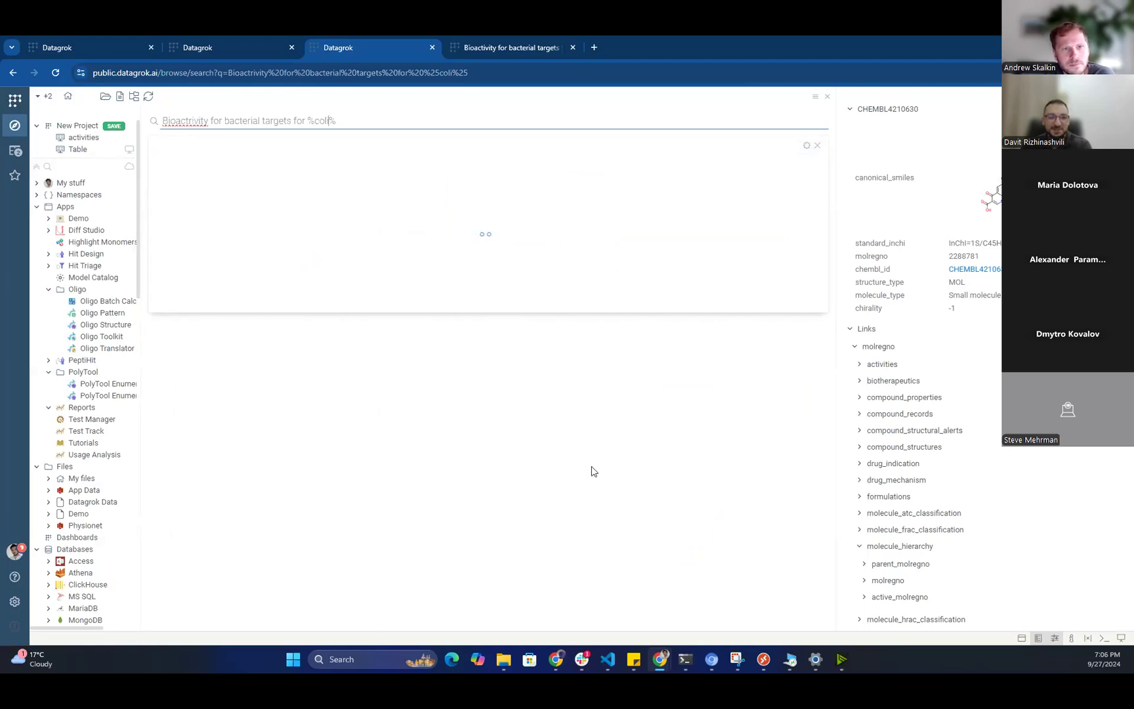
pyautogui.moveTo(319, 329); pyautogui.dragTo(361, 330)
pyautogui.click(361, 331)
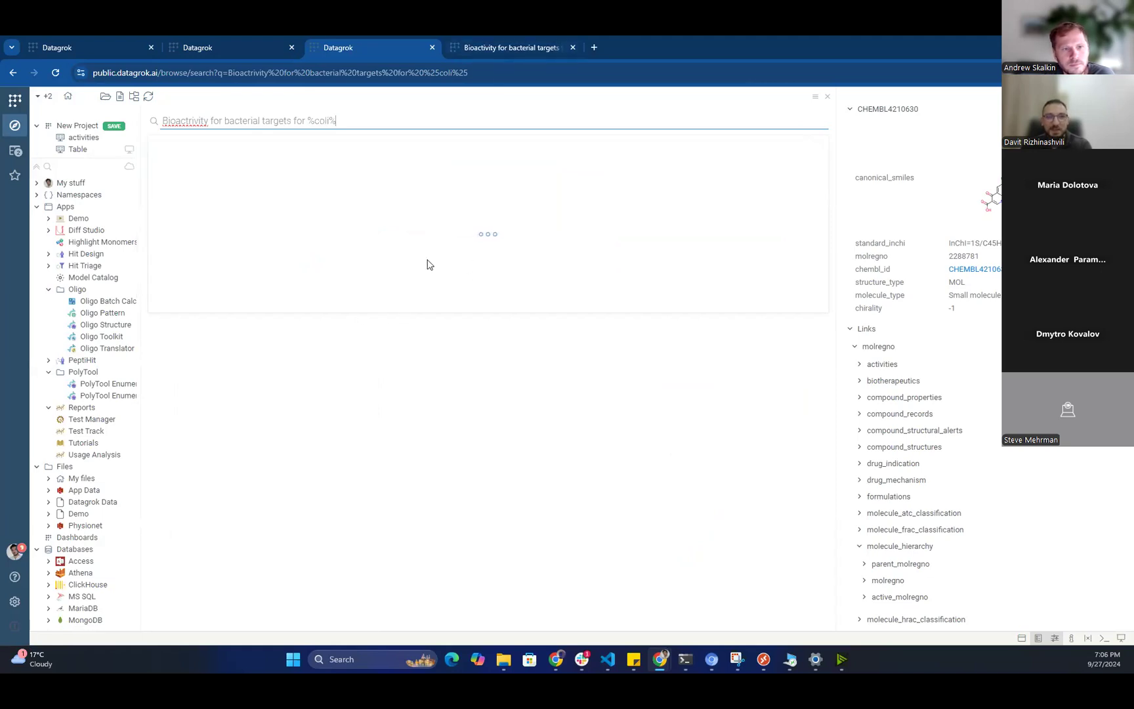
# Open the search view in the Bioactivity table's tab and select its current query.
pyautogui.hotkey('ctrl', 'Tab')
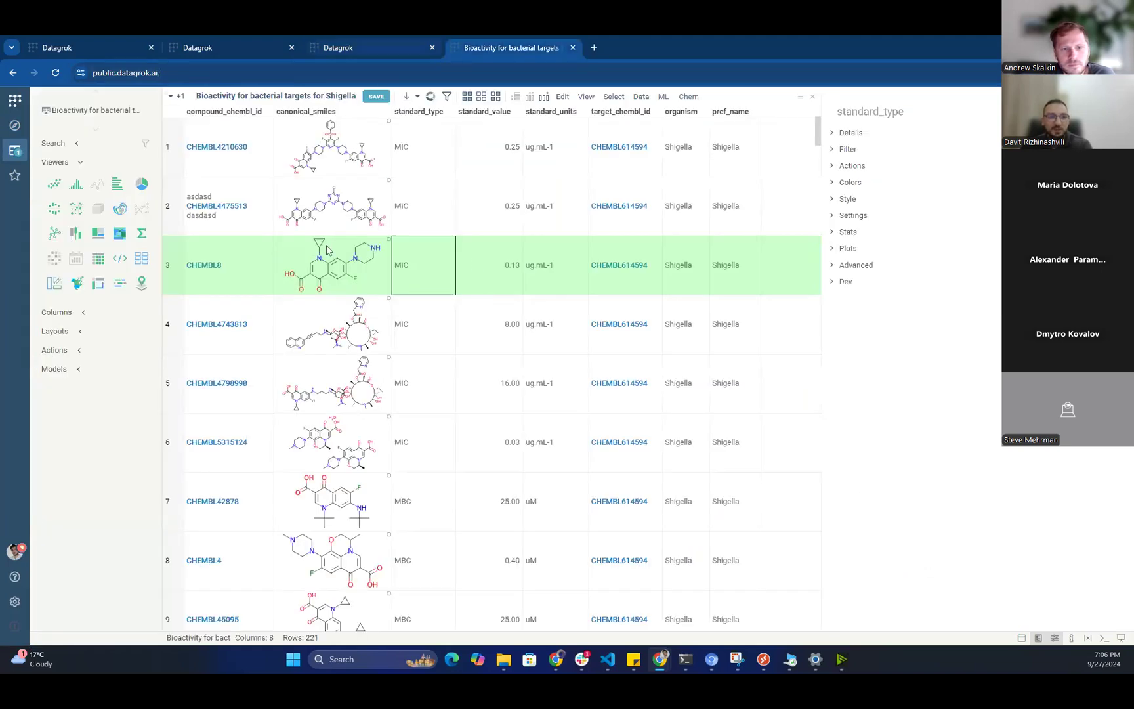
pyautogui.click(195, 114)
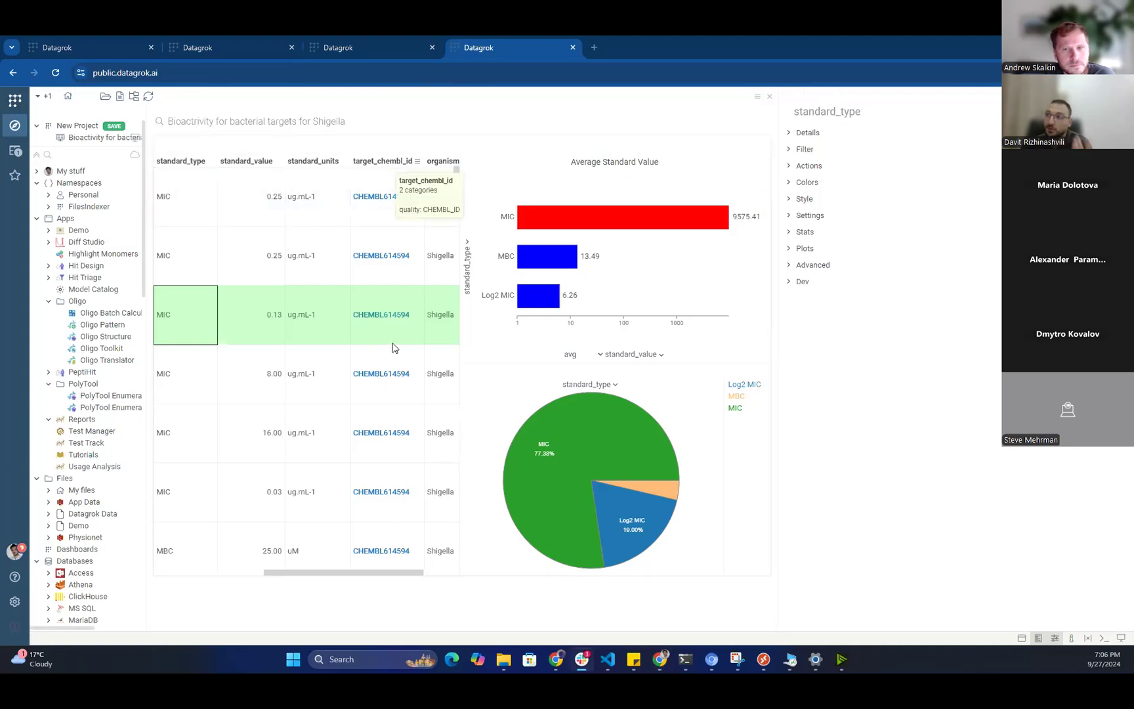
pyautogui.hotkey('ctrl', 'a')
# Search 'Pharmacokinetic Data for LEVOFLOXACIN' and scroll the results grid right.
pyautogui.write('Pharmacokinetic Data for LEVOFLOXACIN')
pyautogui.press('Return')
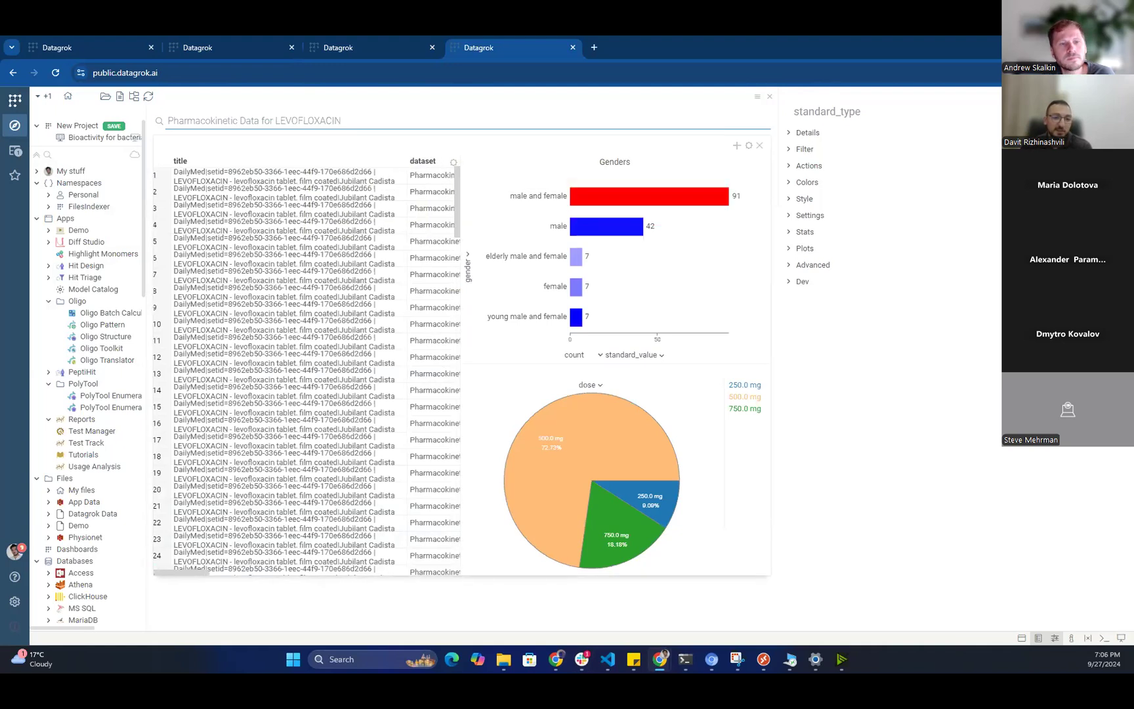
pyautogui.hscroll(10, 311, 336)
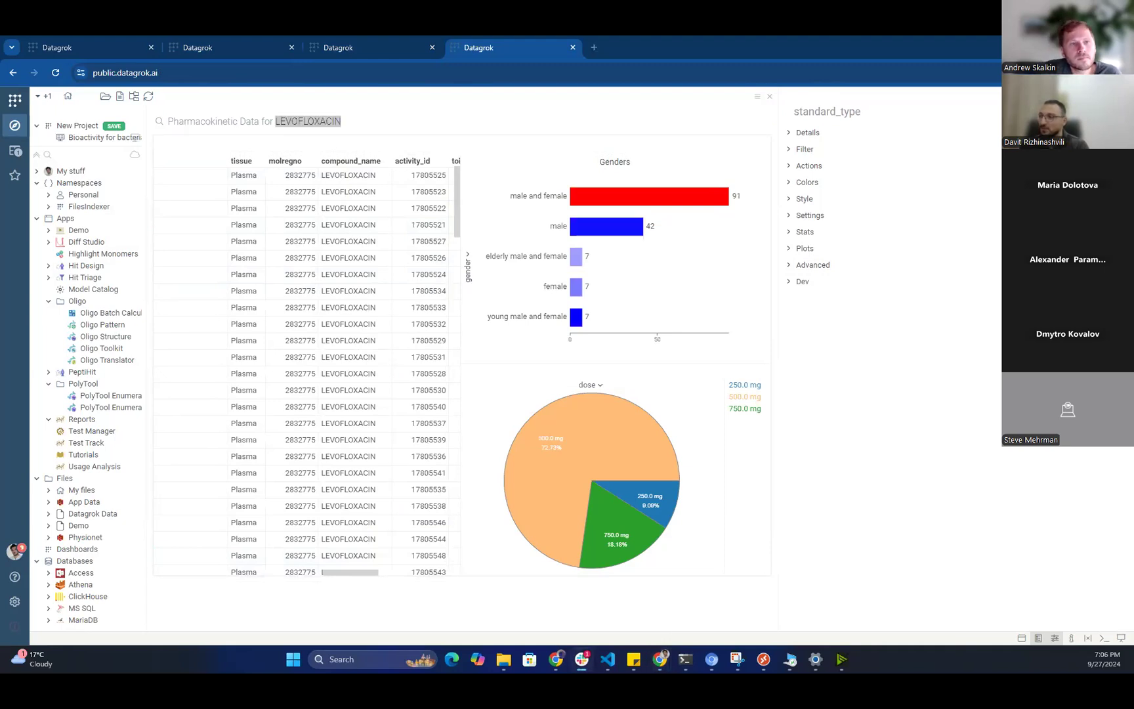
pyautogui.hotkey('alt', 'Tab')
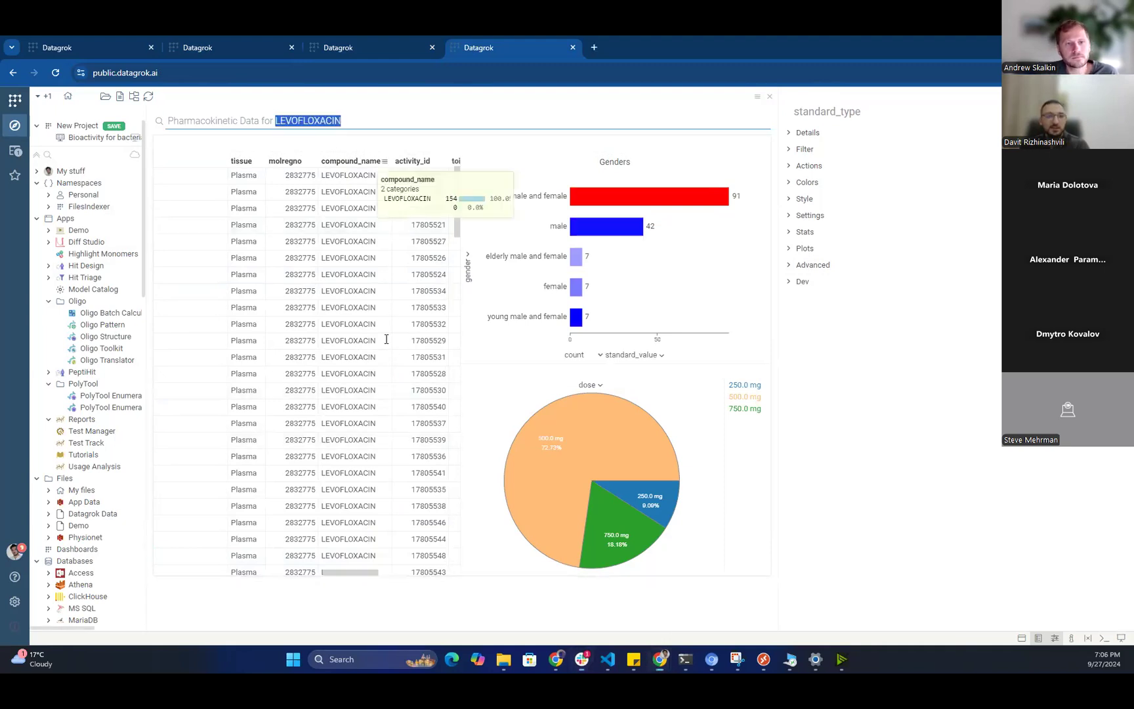
pyautogui.hotkey('ctrl', 'a')
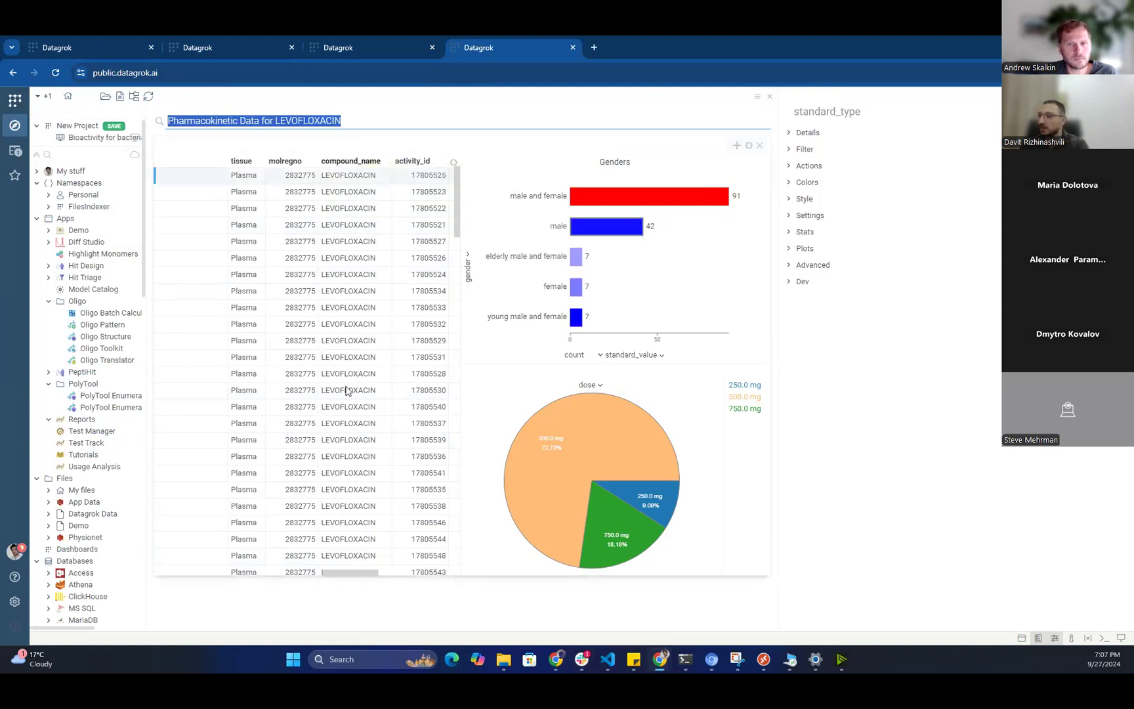
# Change the query to 'Compound activity details for target CHEMBL1824'.
pyautogui.press('BackSpace')
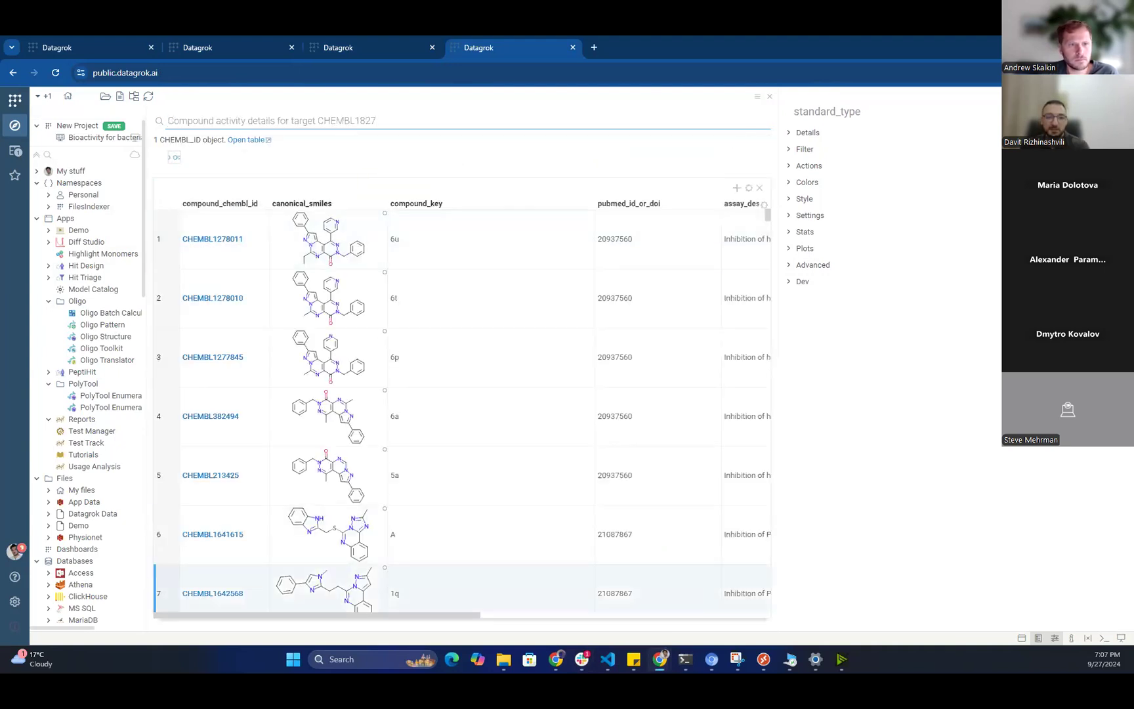
pyautogui.press('BackSpace')
pyautogui.write('4')
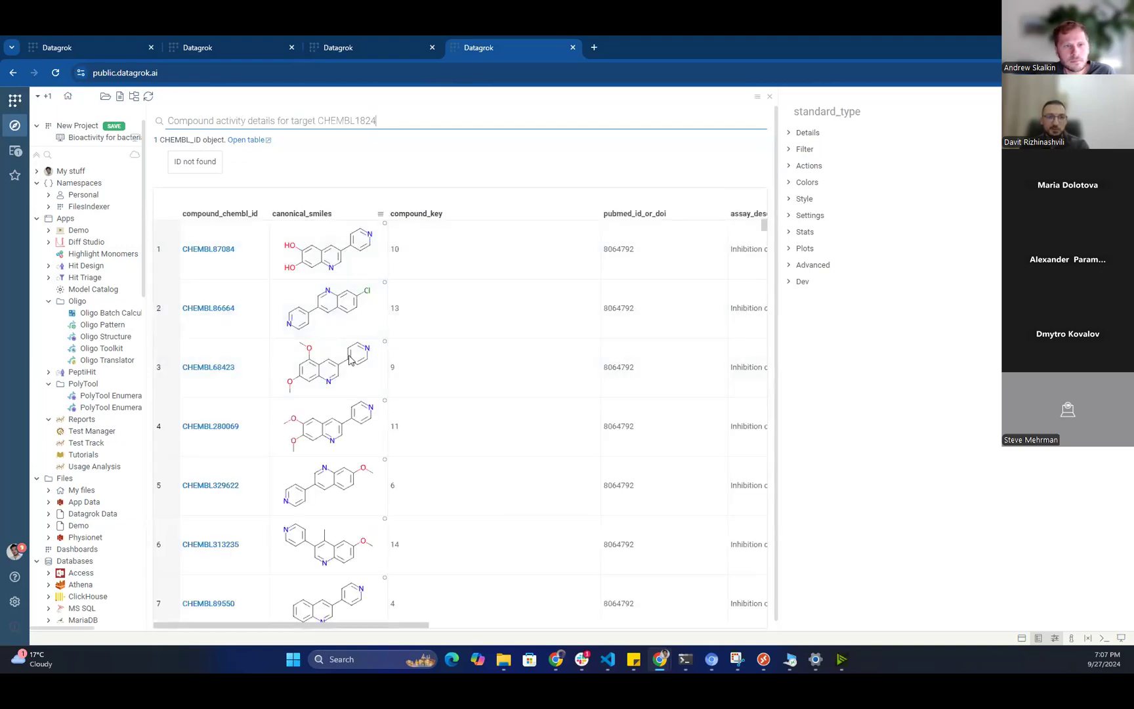
# Browse the CHEMBL1824 compound table, selecting a compound row and scrolling through results.
pyautogui.scroll(-3, 462, 565)
pyautogui.moveTo(420, 625)
pyautogui.mouseDown()
pyautogui.moveTo(590, 625)
pyautogui.moveTo(433, 625)
pyautogui.mouseUp()
pyautogui.scroll(3, 233, 399)
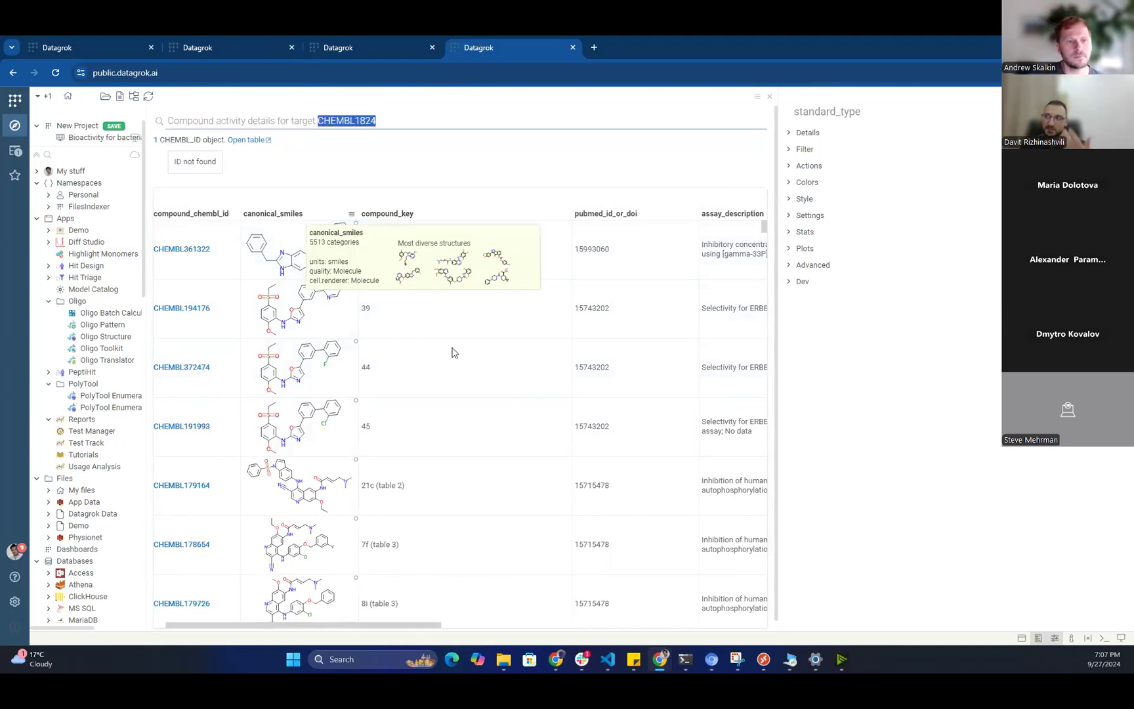
pyautogui.click(452, 383)
pyautogui.scroll(-10, 434, 563)
pyautogui.click(434, 599)
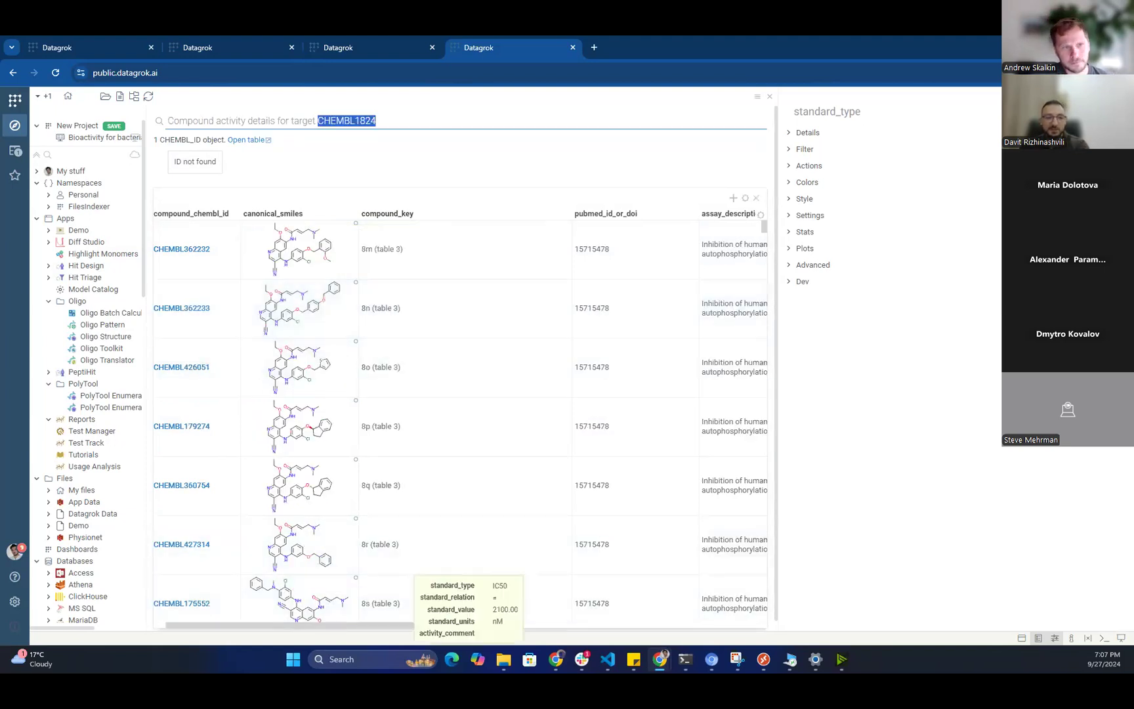
pyautogui.hscroll(-1, 410, 572)
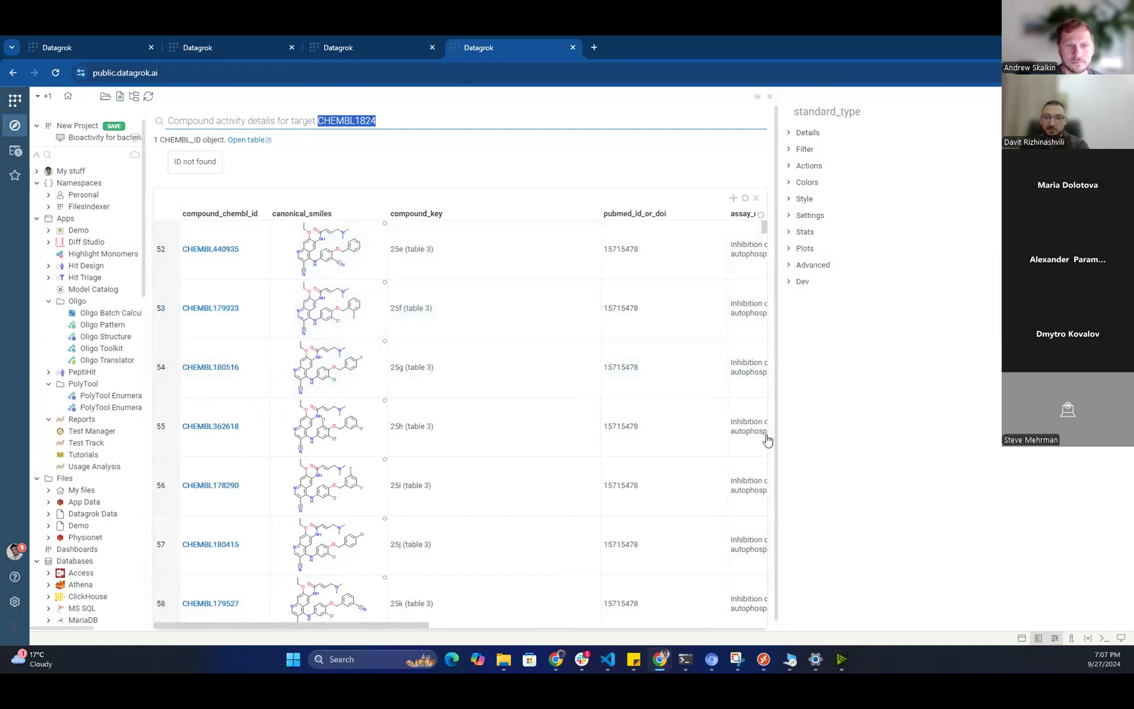
pyautogui.click(766, 469)
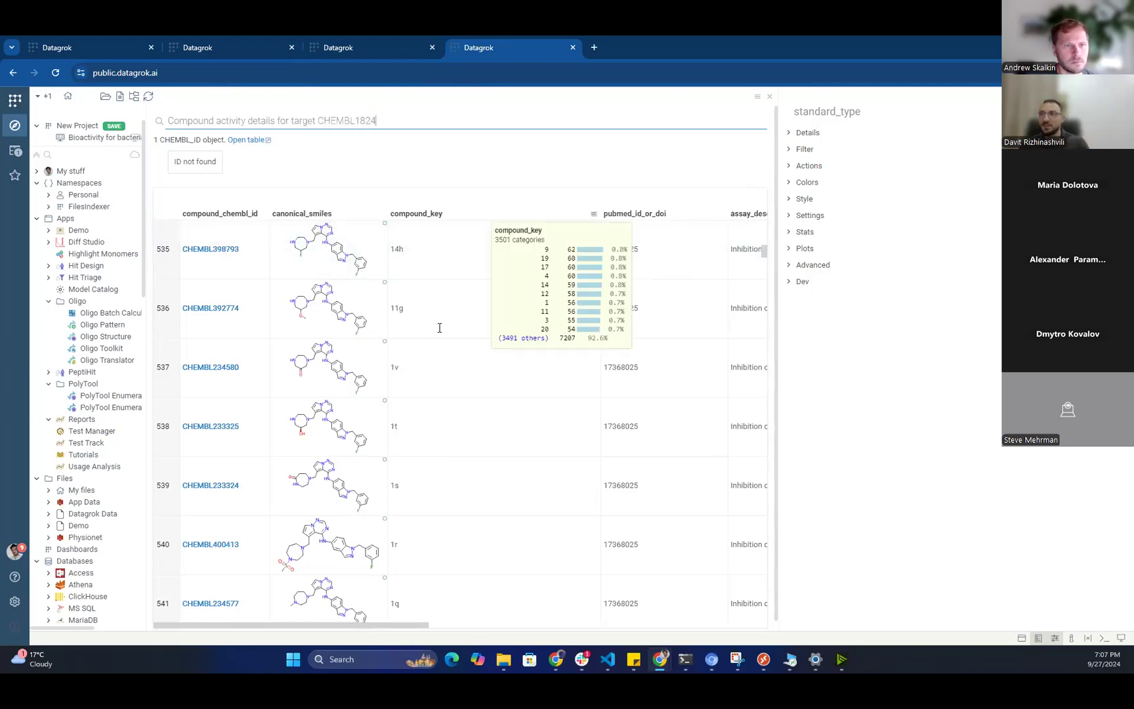
pyautogui.scroll(-10, 463, 481)
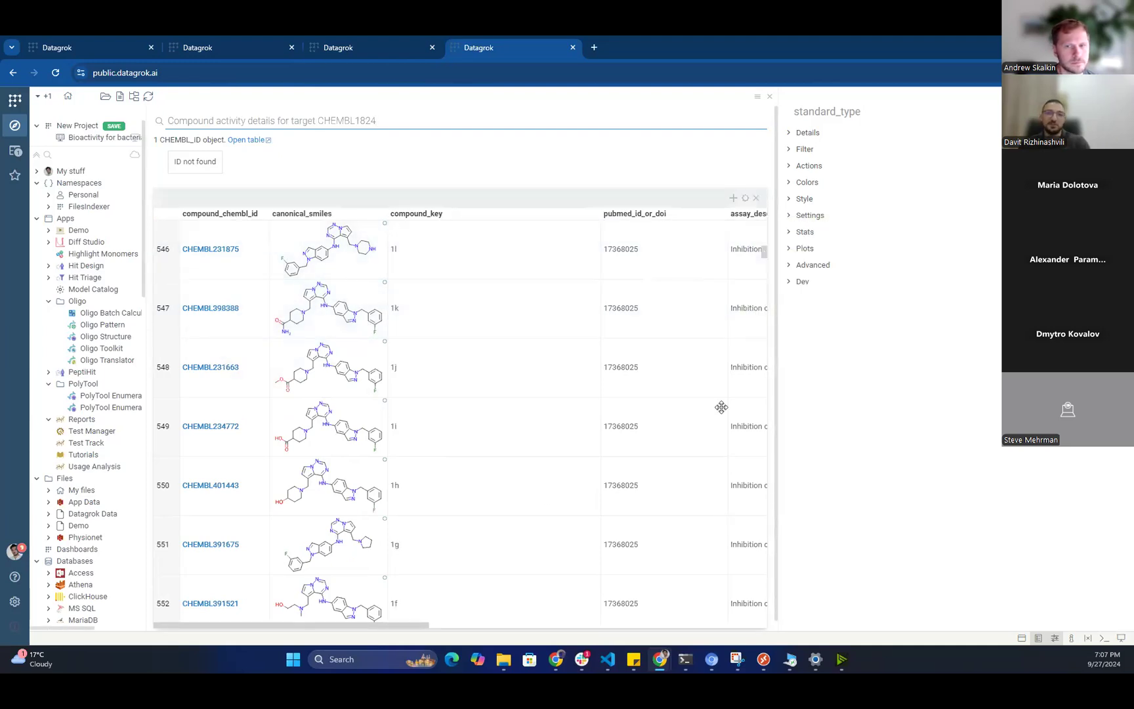
# Return the CHEMBL1824 table to its first rows, then bring VS Code forward.
pyautogui.scroll(-1, 602, 482)
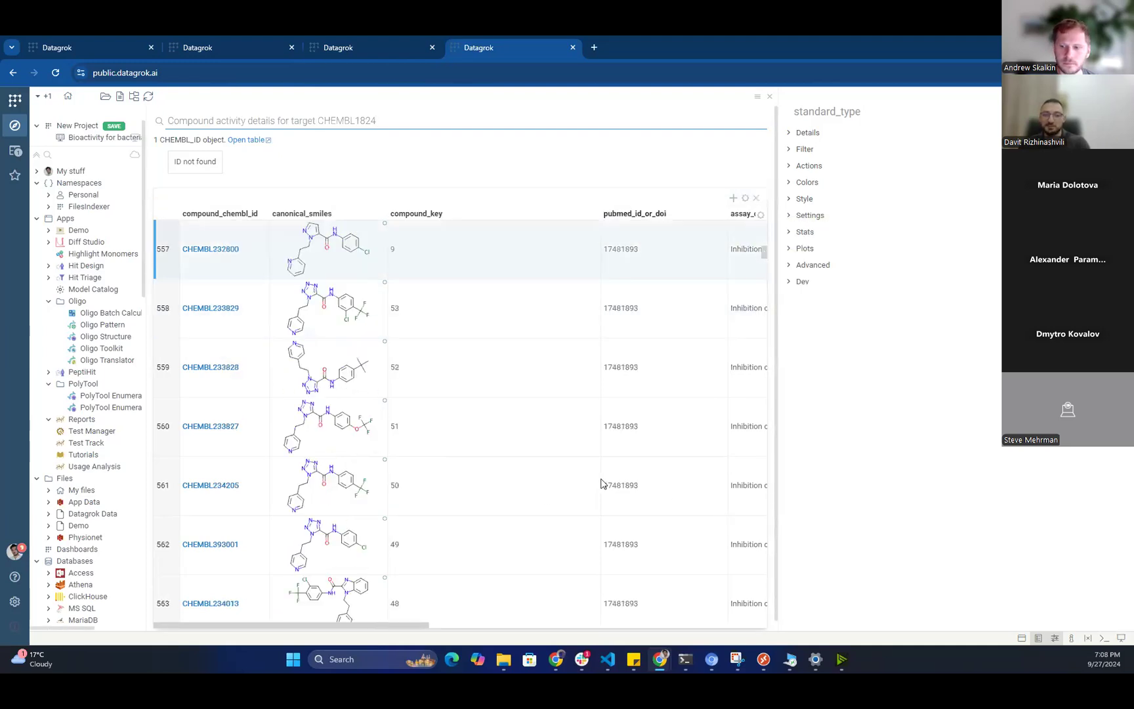
pyautogui.click(765, 467)
pyautogui.scroll(20, 770, 556)
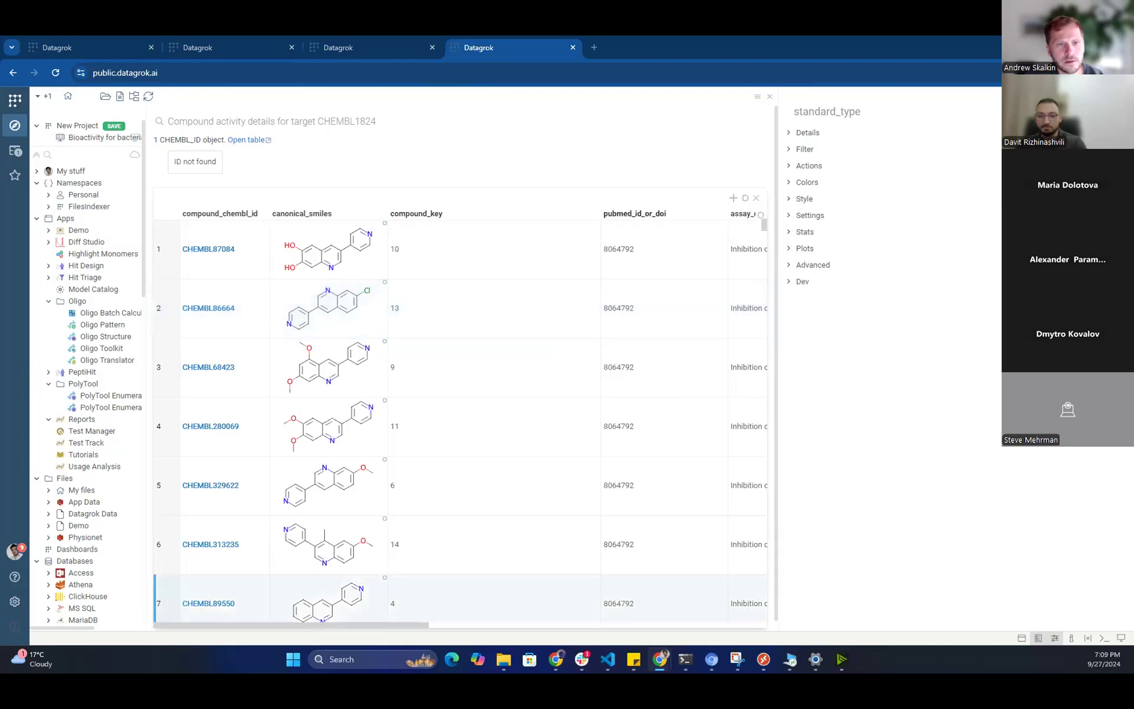
pyautogui.moveTo(609, 659)
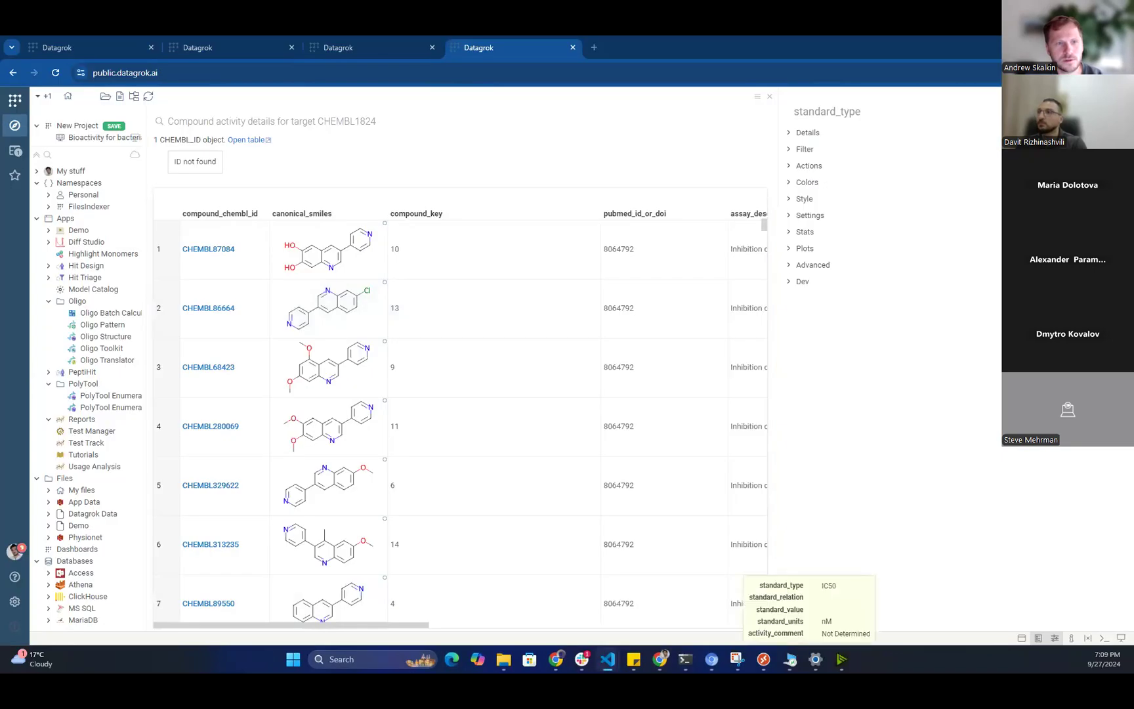
pyautogui.moveTo(841, 659)
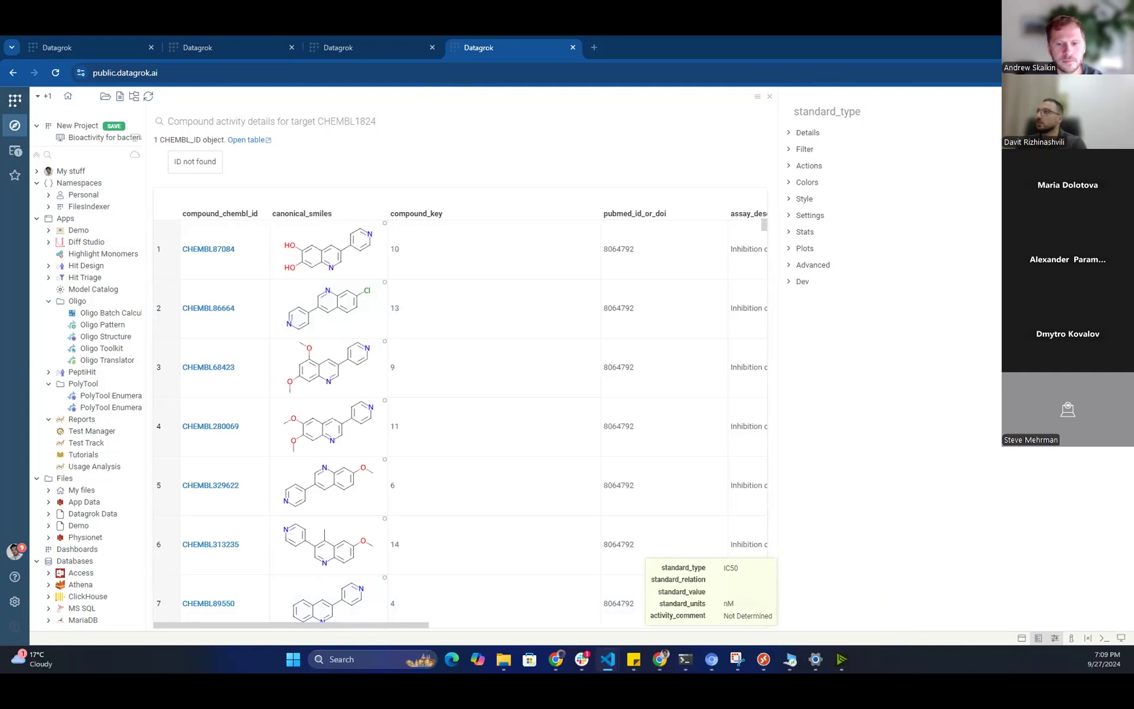
pyautogui.hotkey('alt', 'Tab')
# Maximize VS Code and walk through chemblBioactivityForTargetsSearch, visiting lines 13 and 21 and the closing brace.
pyautogui.moveTo(932, 362); pyautogui.dragTo(752, 91)
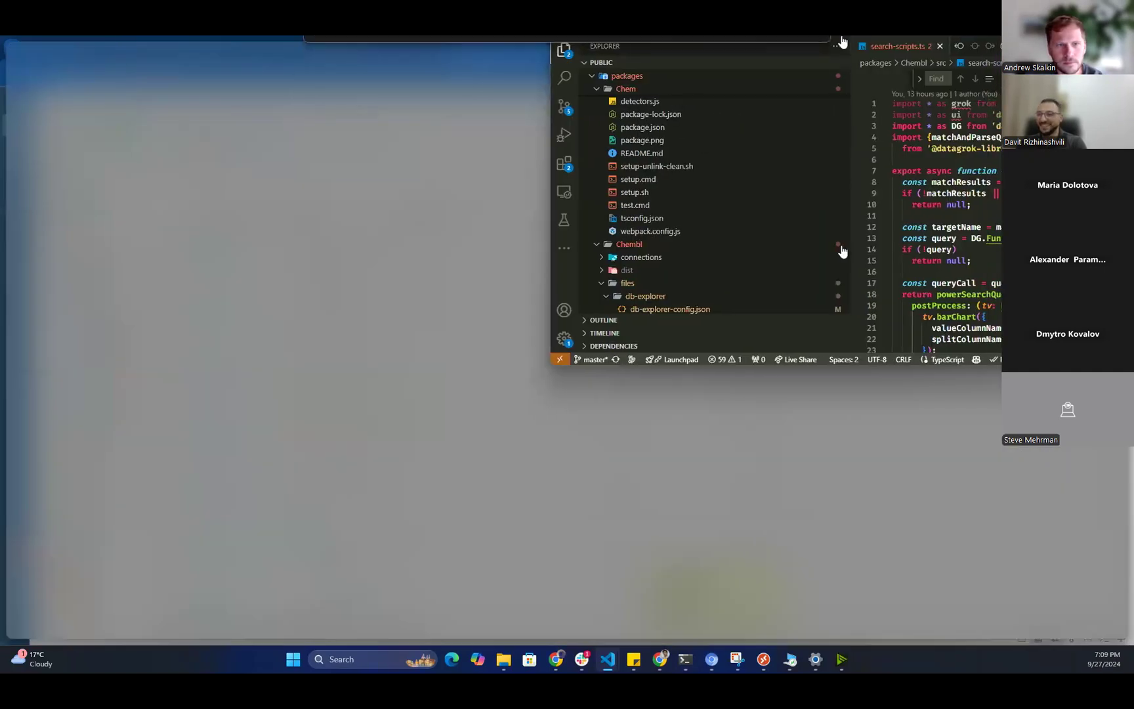
pyautogui.press('super+Up')
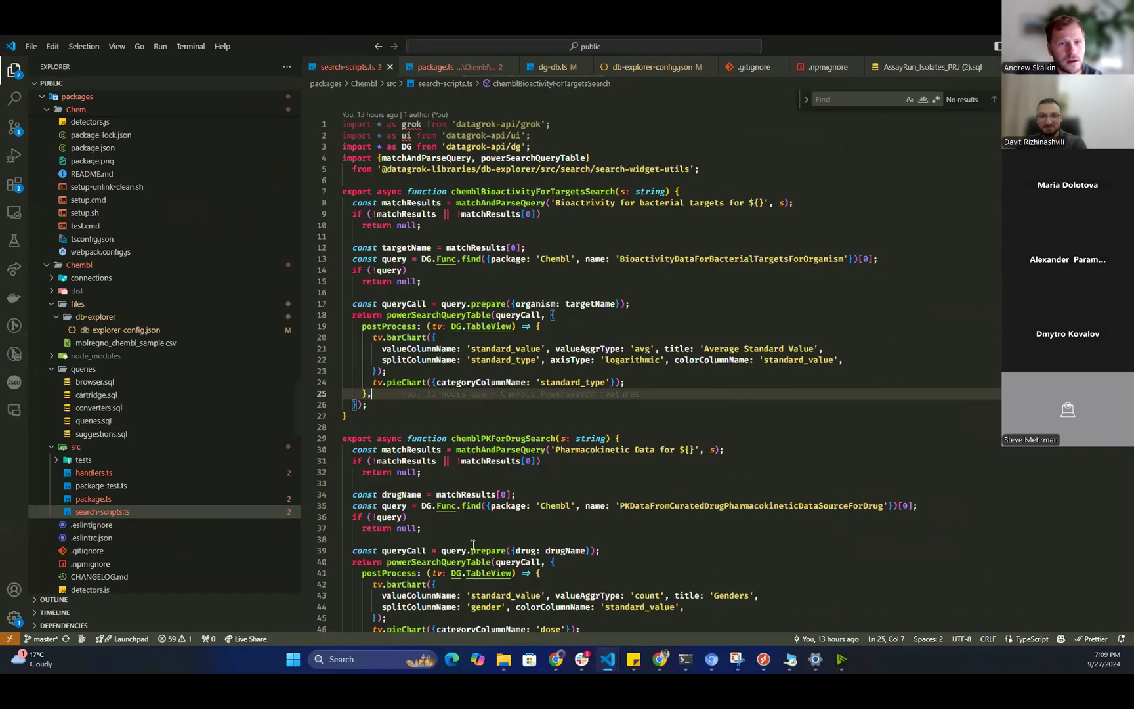
pyautogui.hotkey('shift', 'alt', 'Right')
pyautogui.hotkey('shift', 'alt', 'Right')
pyautogui.hotkey('shift', 'alt', 'Right')
pyautogui.hotkey('shift', 'alt', 'Right')
pyautogui.hotkey('shift', 'alt', 'Right')
pyautogui.hotkey('shift', 'alt', 'Right')
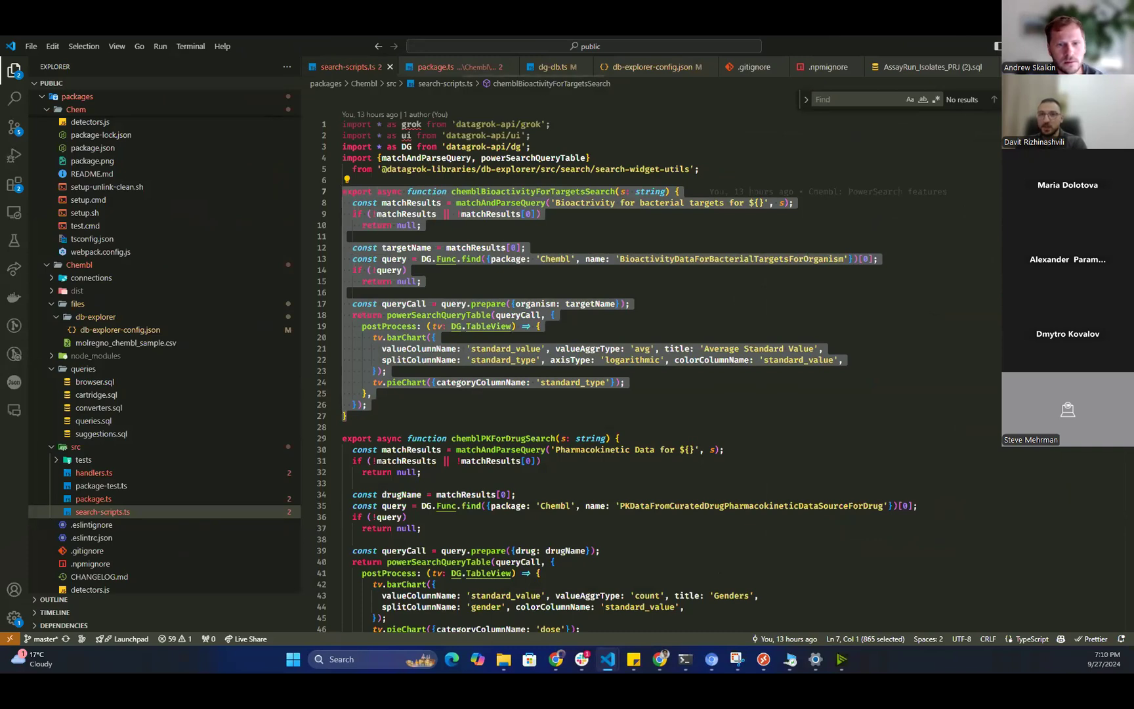
pyautogui.click(897, 267)
pyautogui.hotkey('alt', 'Left')
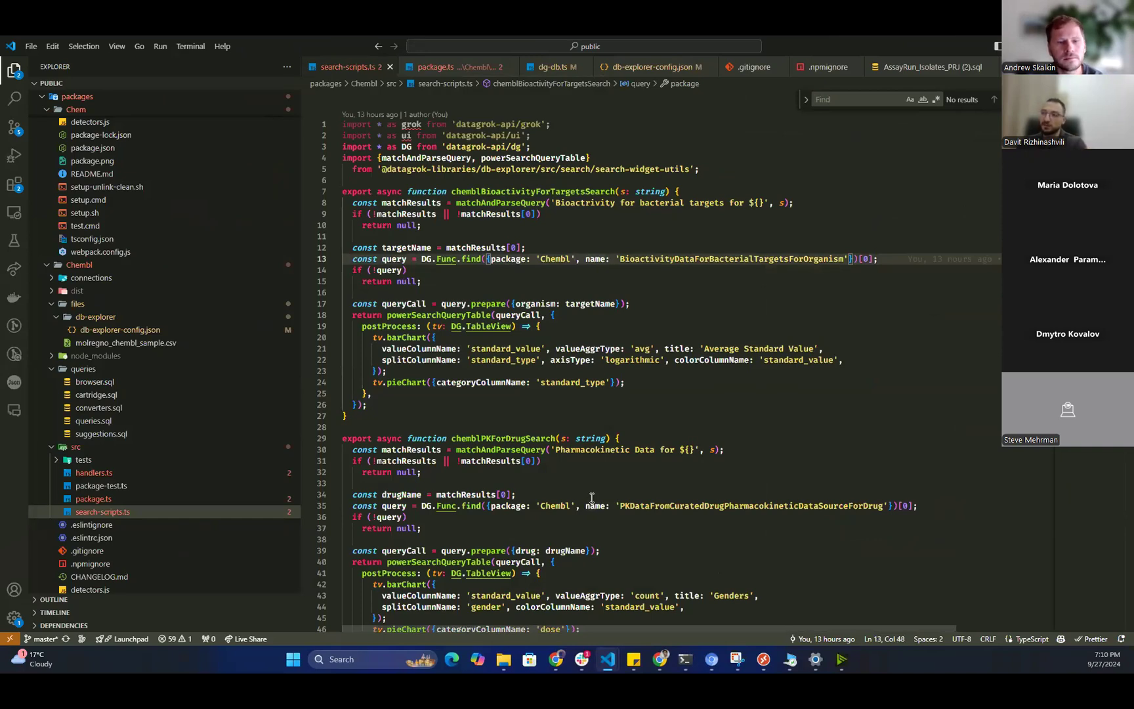
pyautogui.hotkey('alt', 'Left')
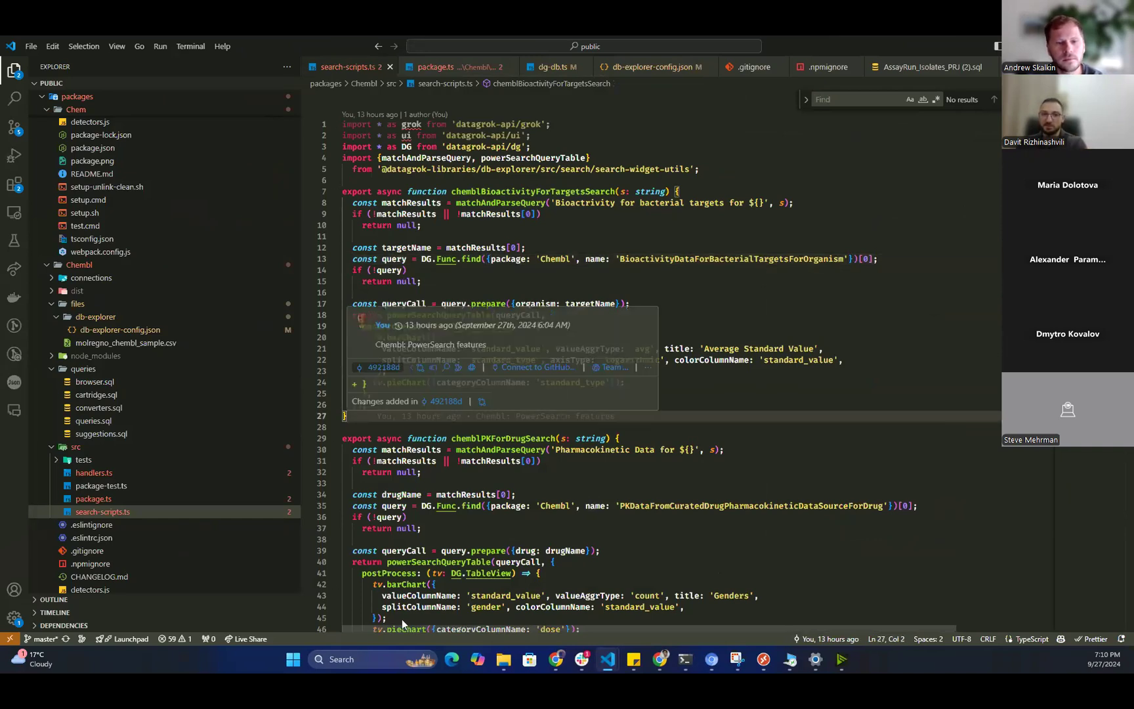
pyautogui.hotkey('alt', 'Left')
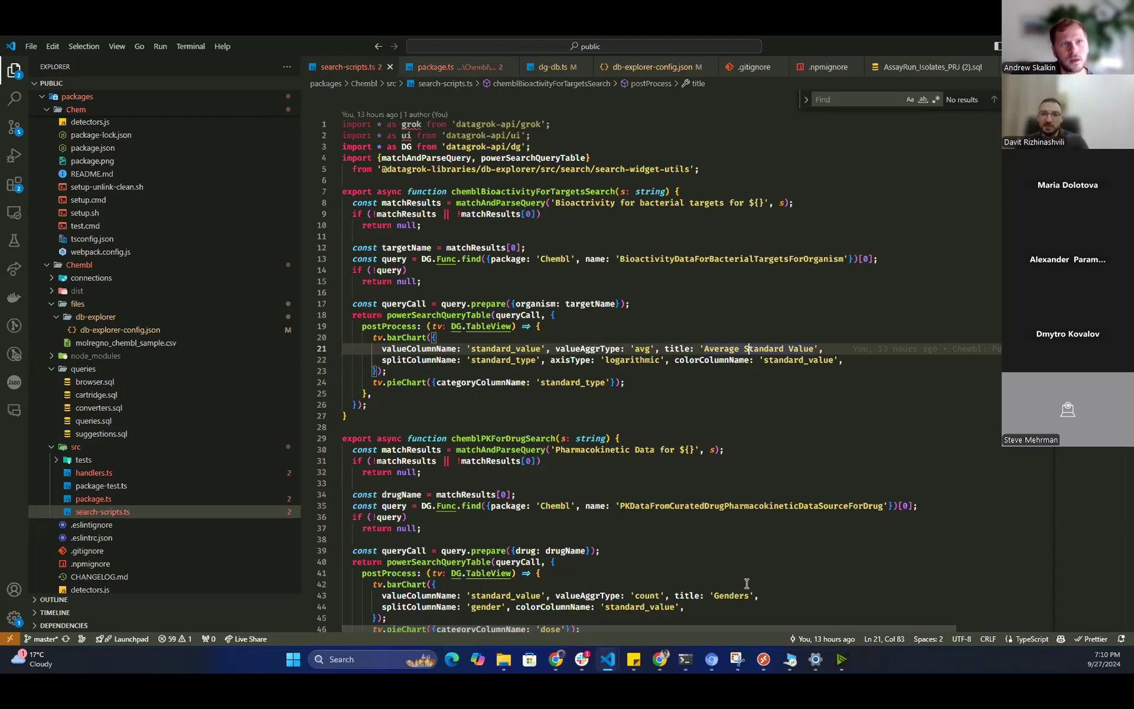
pyautogui.press('Down')
pyautogui.press('Down')
pyautogui.press('Down')
pyautogui.press('Down')
pyautogui.press('Down')
pyautogui.press('Down')
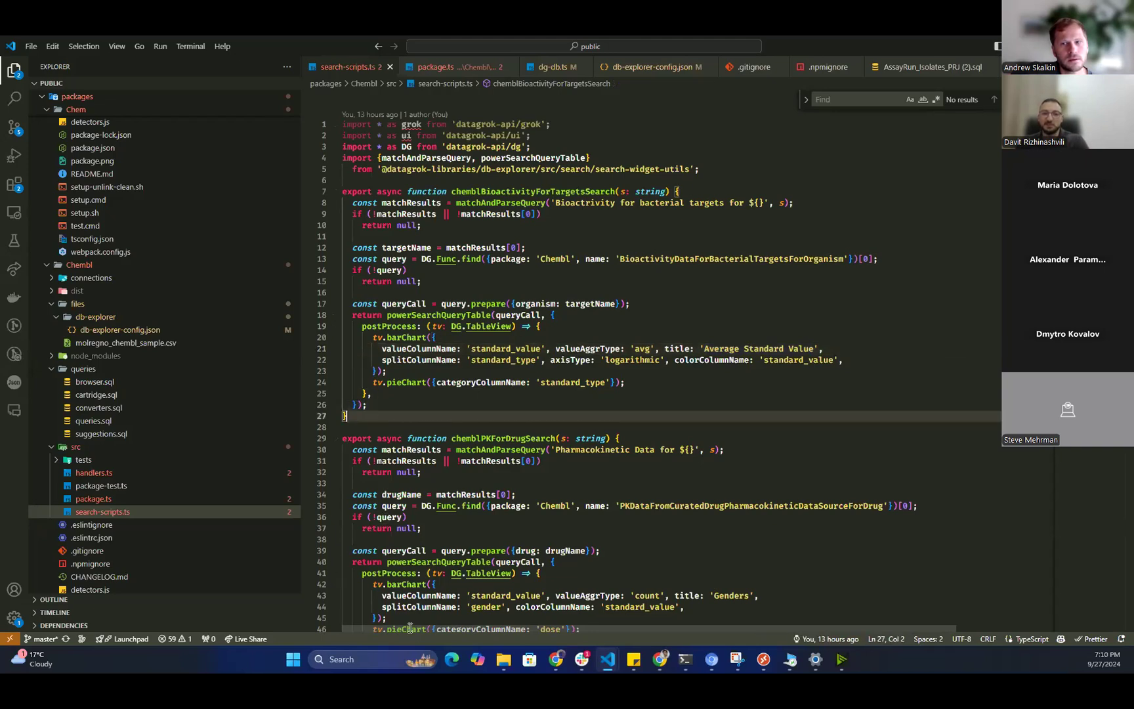
# Alt+Tab back to the Chrome window showing Datagrok's CHEMBL1824 compound activity table.
pyautogui.hotkey('alt', 'Tab')
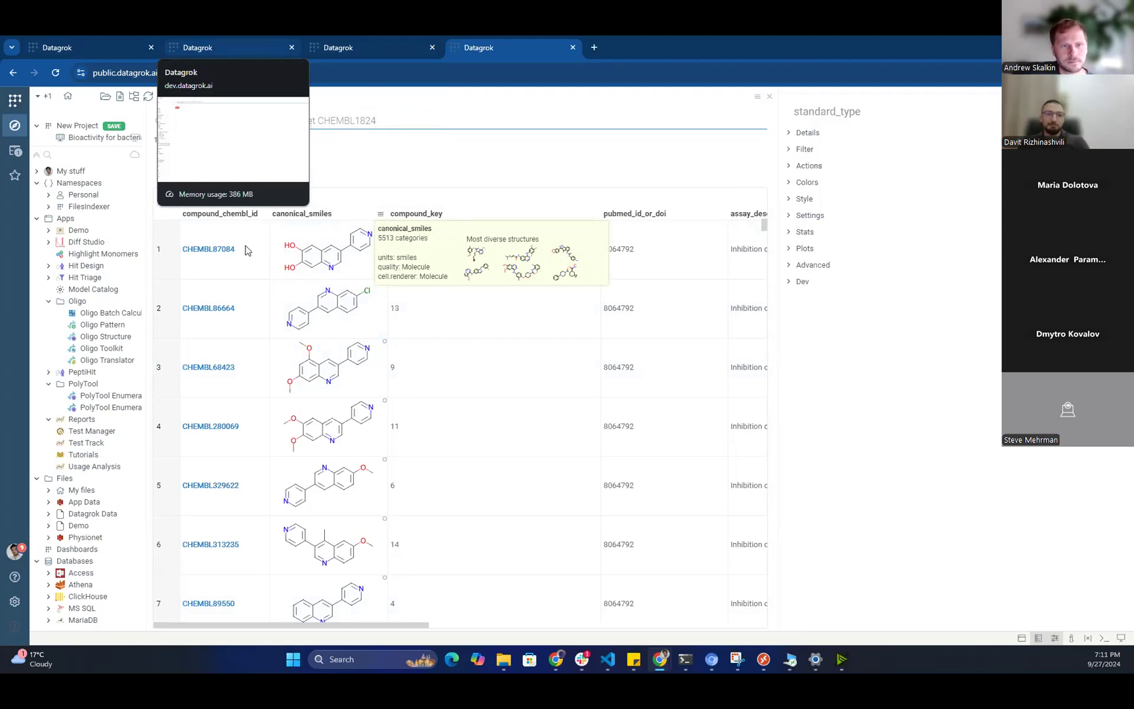
# On the dev.datagrok.ai tab, replace the bacterial-targets search with DGUSER- plus the user's login.
pyautogui.hotkey('ctrl', '2')
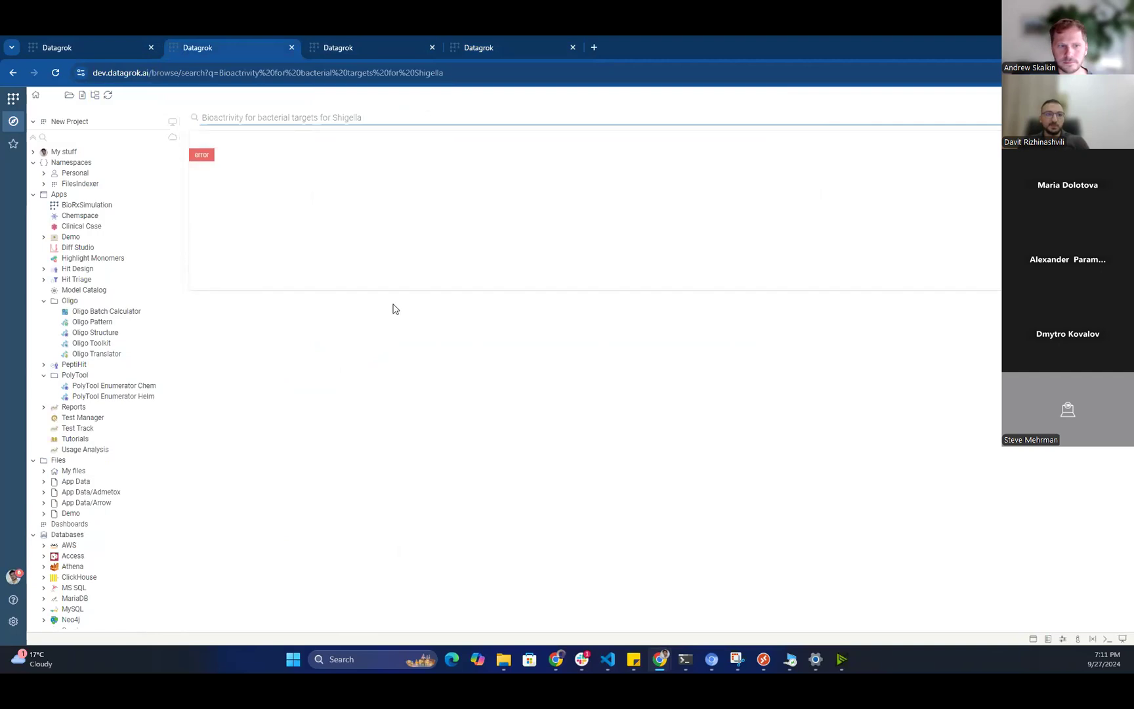
pyautogui.hotkey('ctrl', 'a')
pyautogui.press('BackSpace')
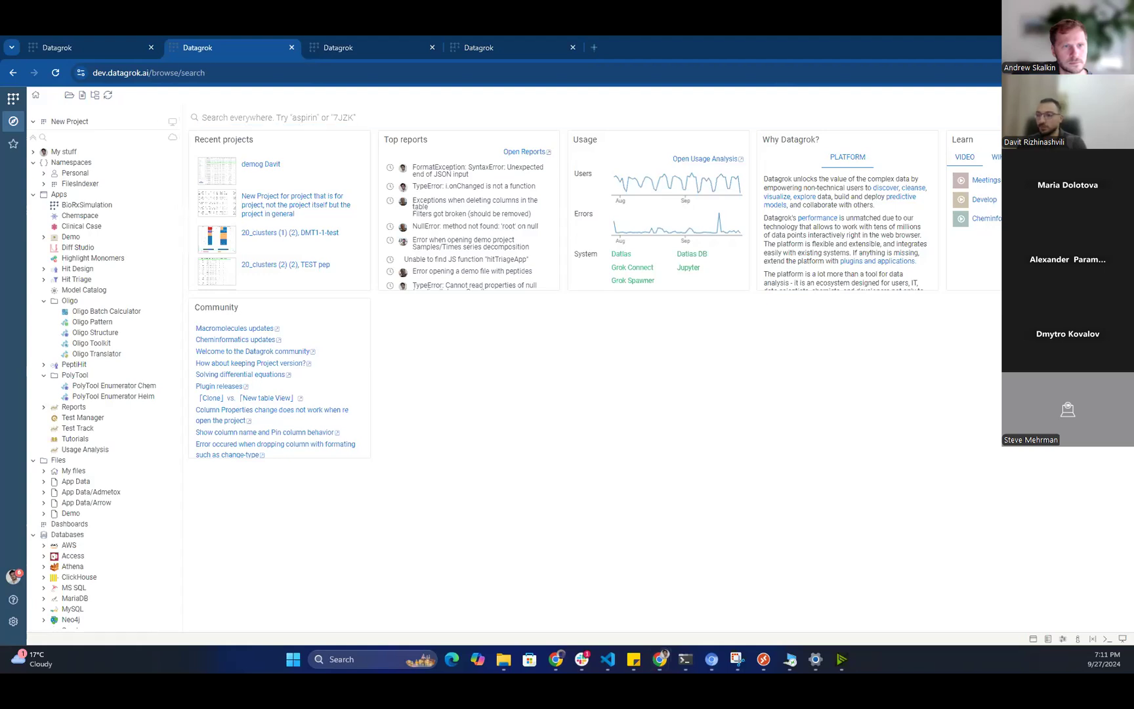
pyautogui.click(375, 328)
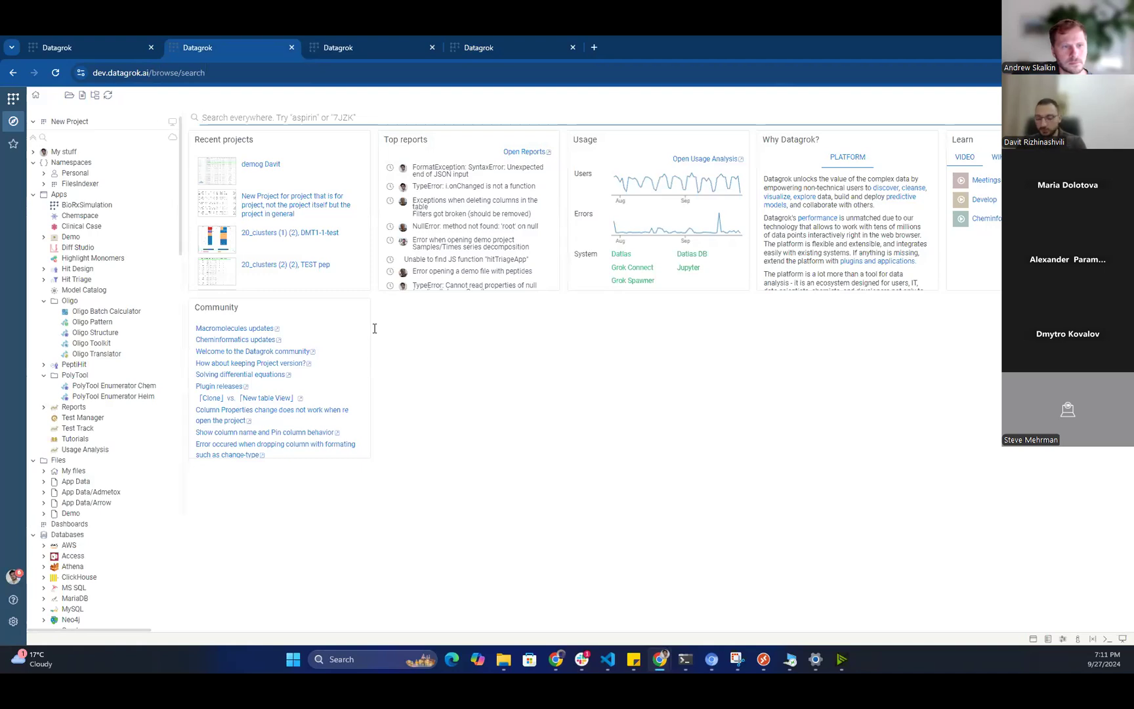
pyautogui.write('DGUSER')
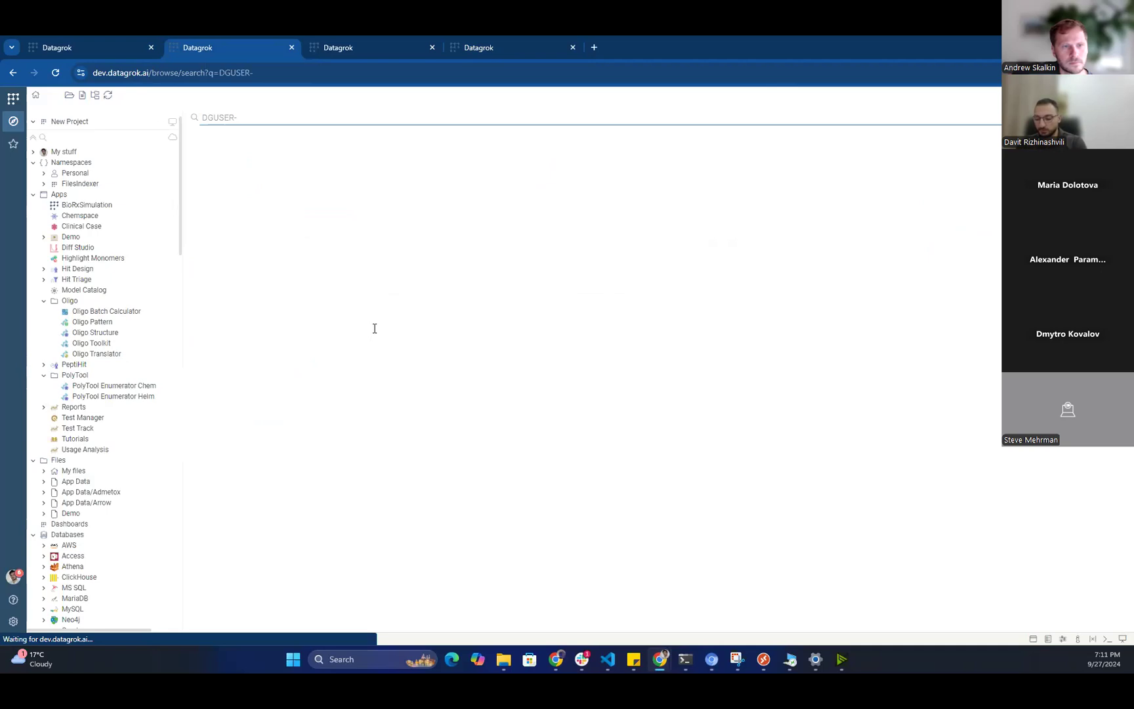
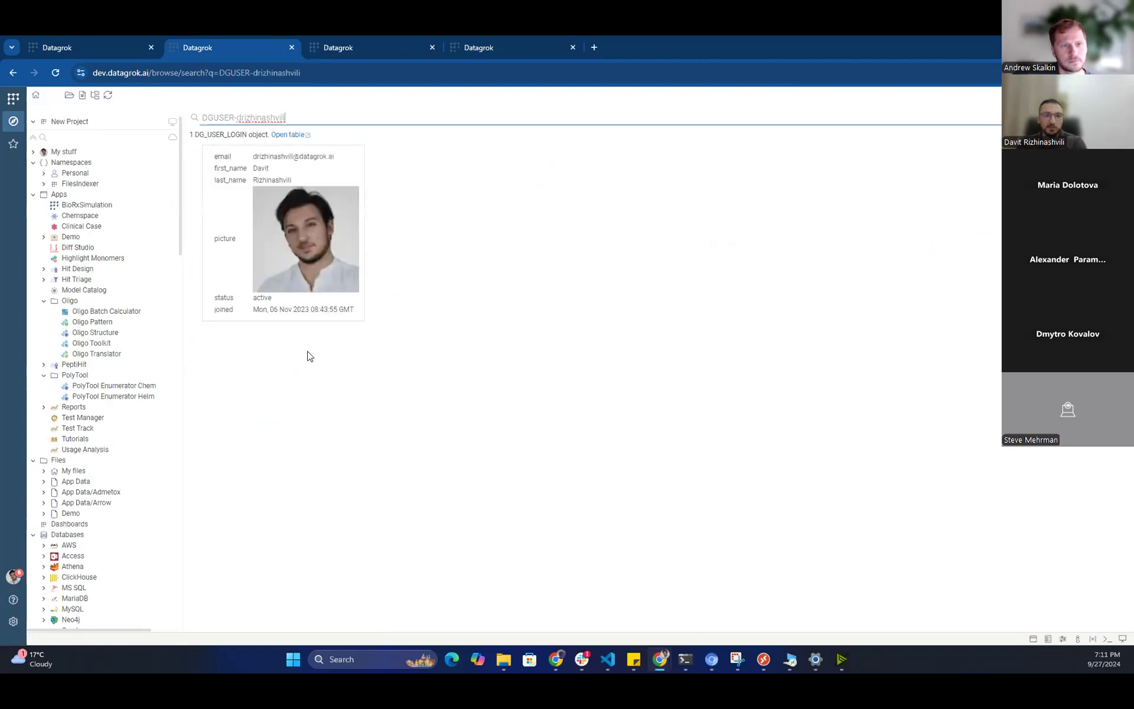
# Open the found user's full properties panel with F4 and scroll through it.
pyautogui.click(346, 390)
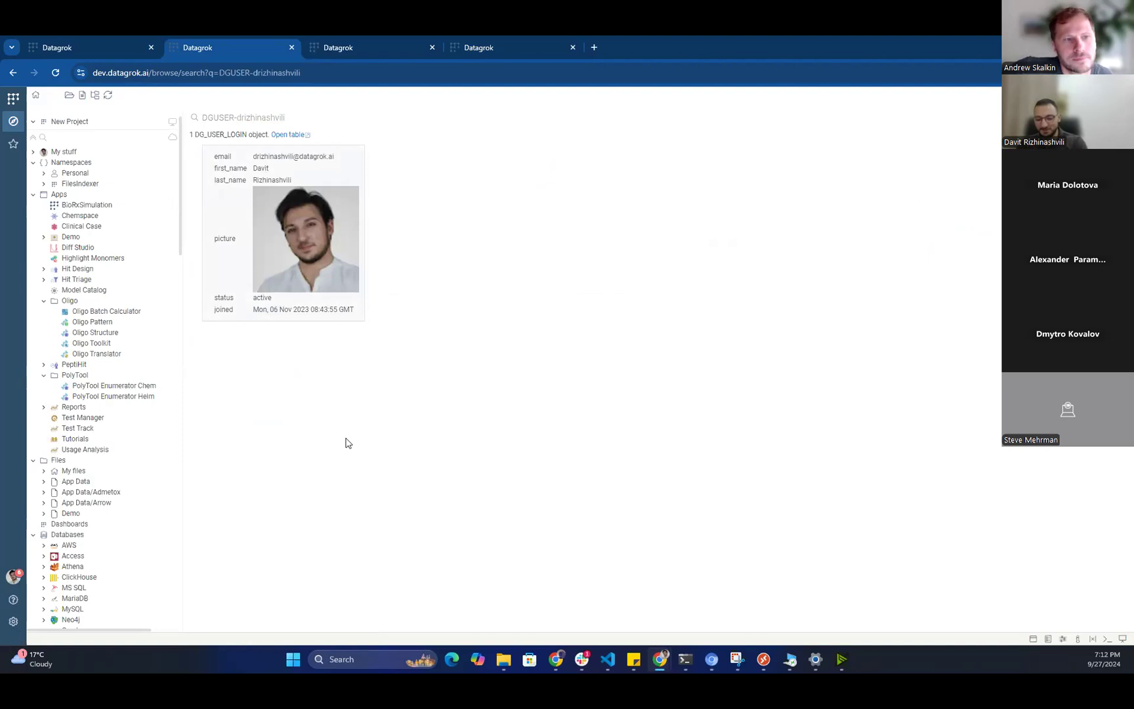
pyautogui.press('F4')
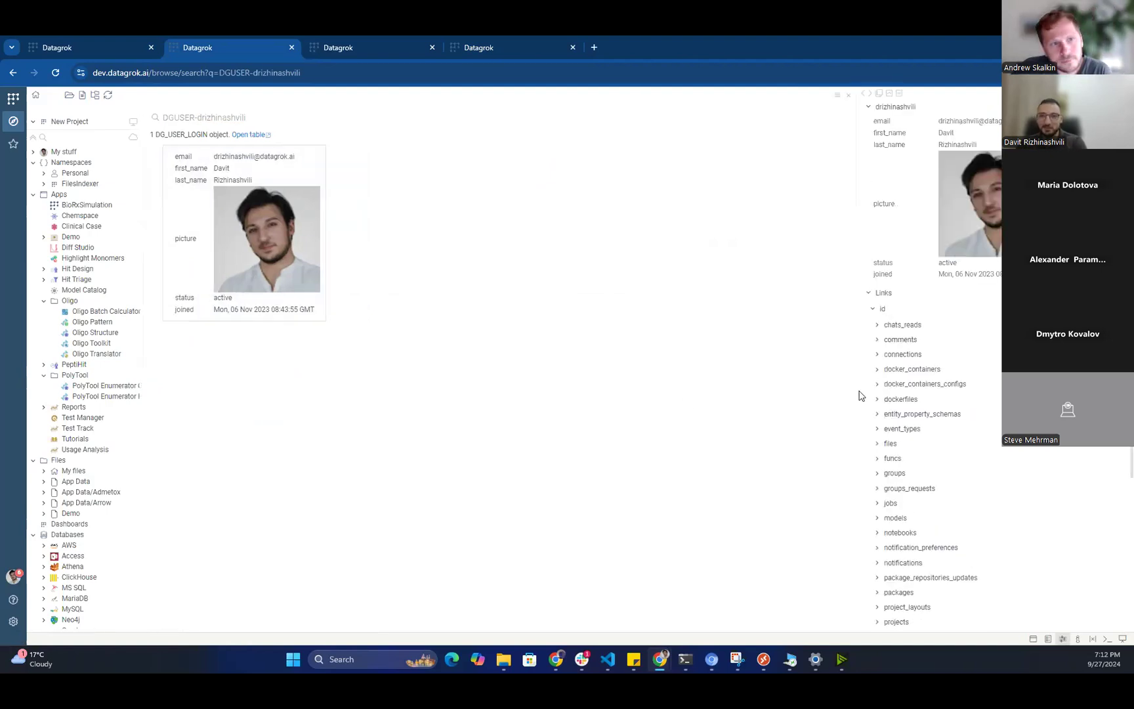
pyautogui.scroll(-3, 792, 438)
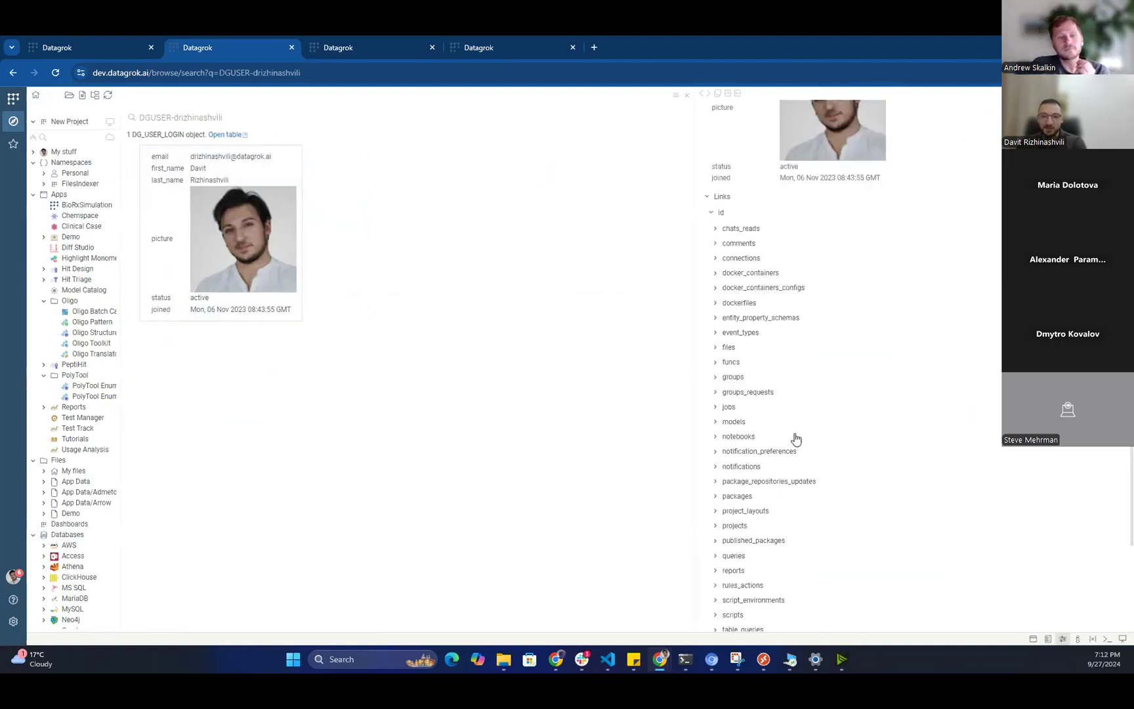
pyautogui.scroll(-1, 826, 416)
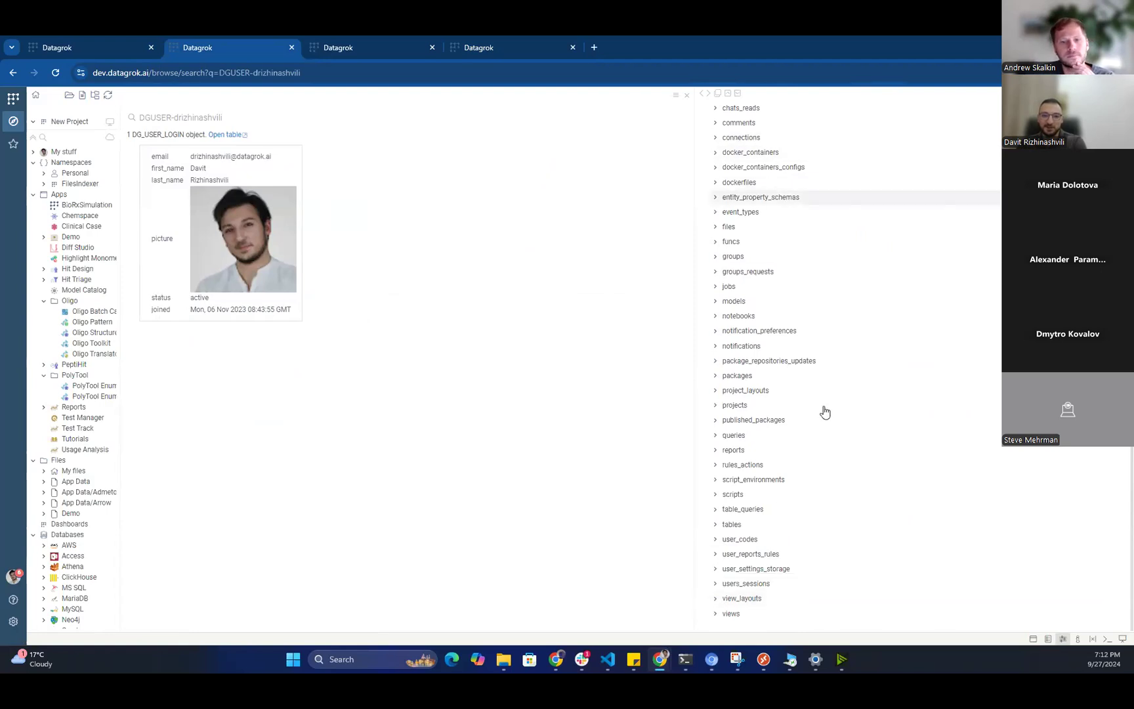
pyautogui.scroll(5, 821, 499)
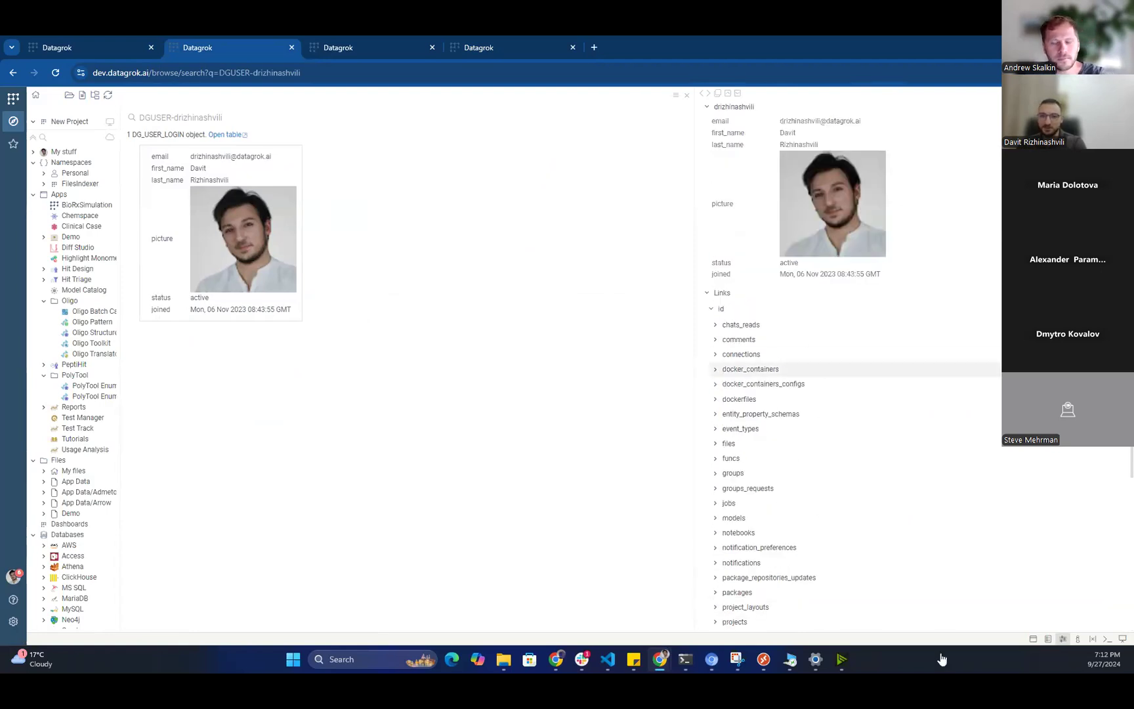
pyautogui.scroll(-2, 847, 505)
pyautogui.scroll(-3, 867, 432)
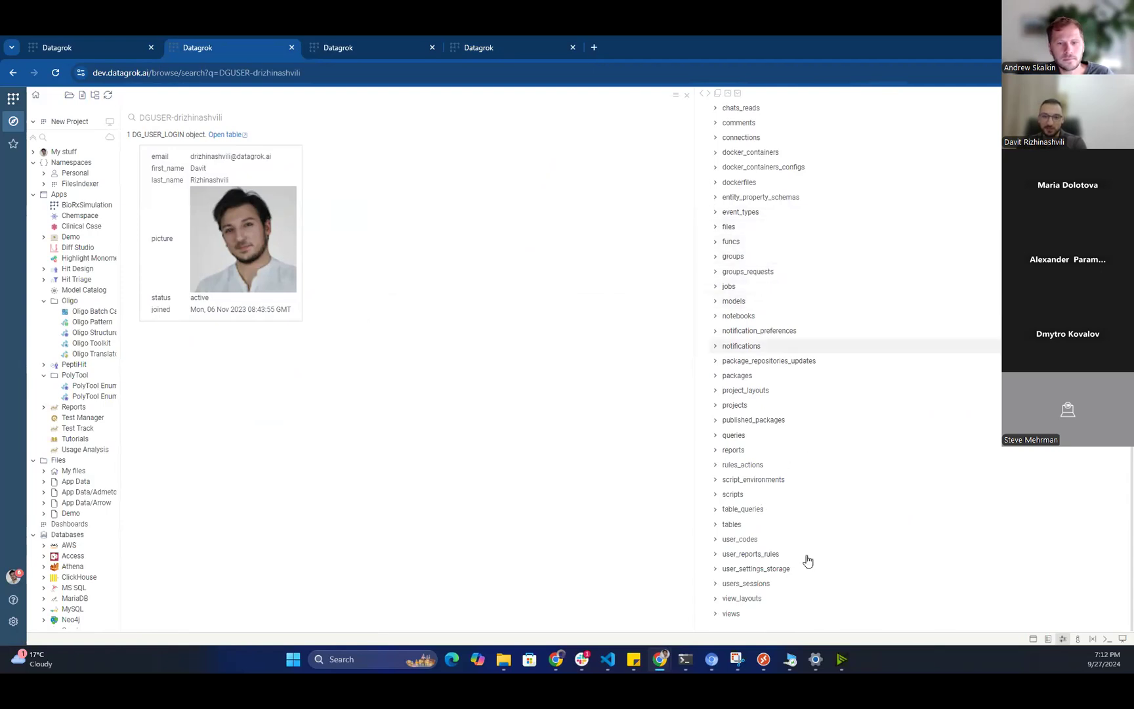
# Expand the user's assigned reports and open the first one, report 577 (GROK-15660).
pyautogui.click(787, 450)
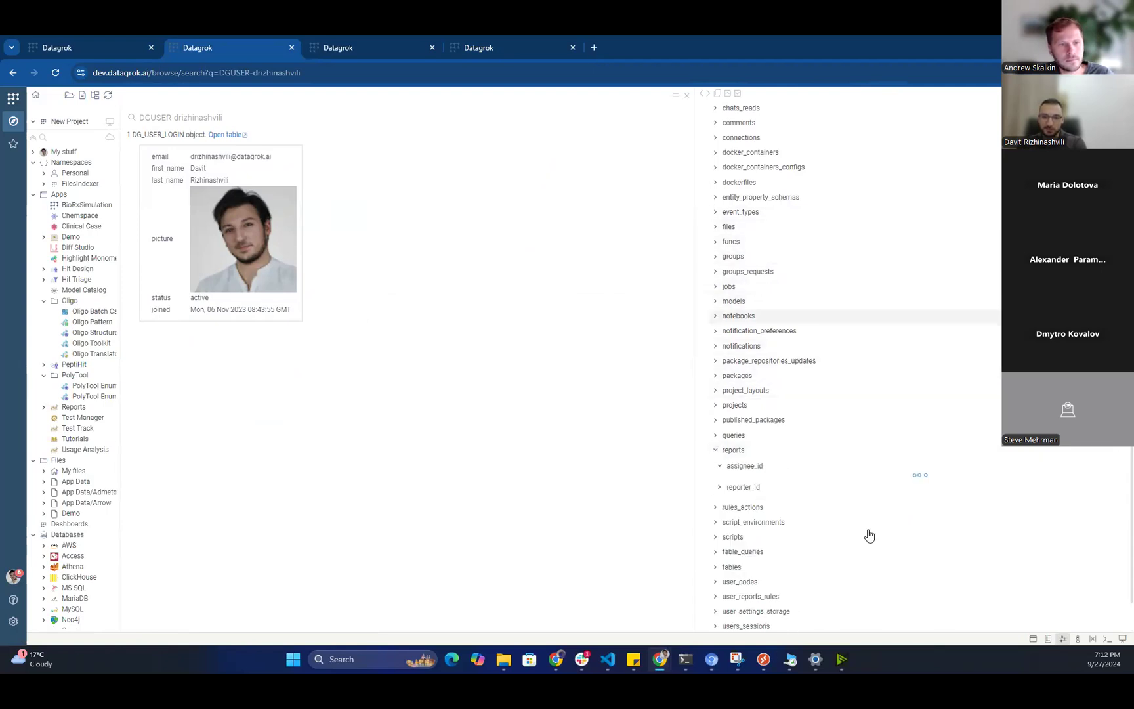
pyautogui.scroll(-2, 853, 558)
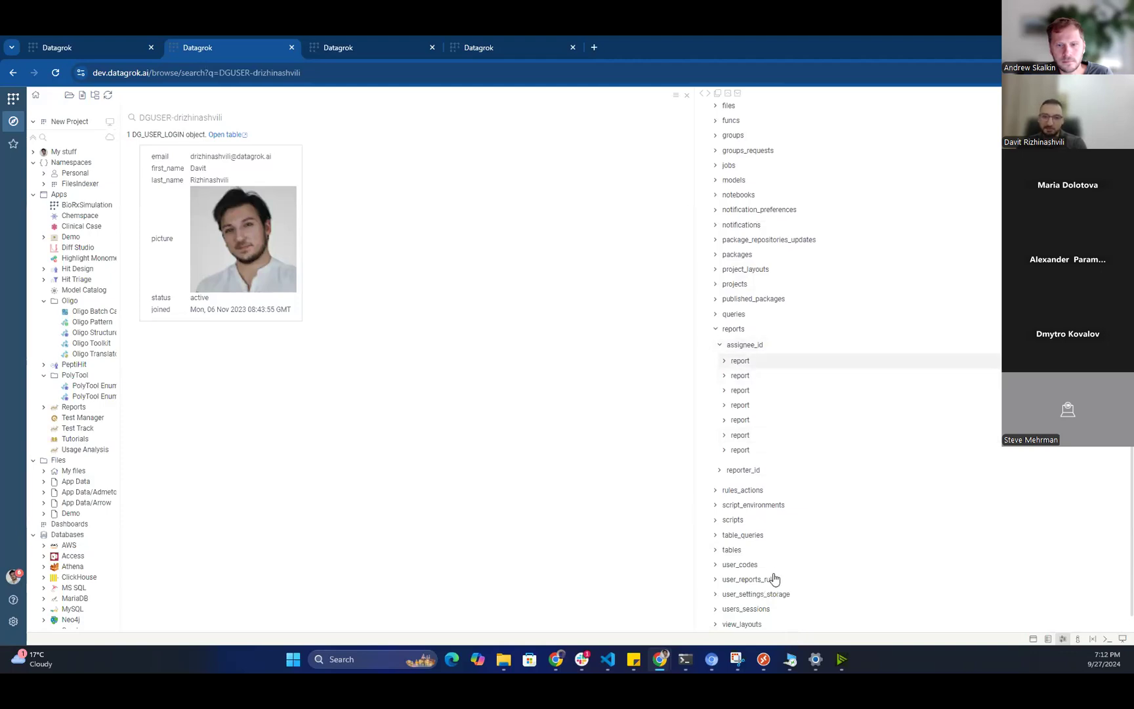
pyautogui.scroll(-1, 798, 536)
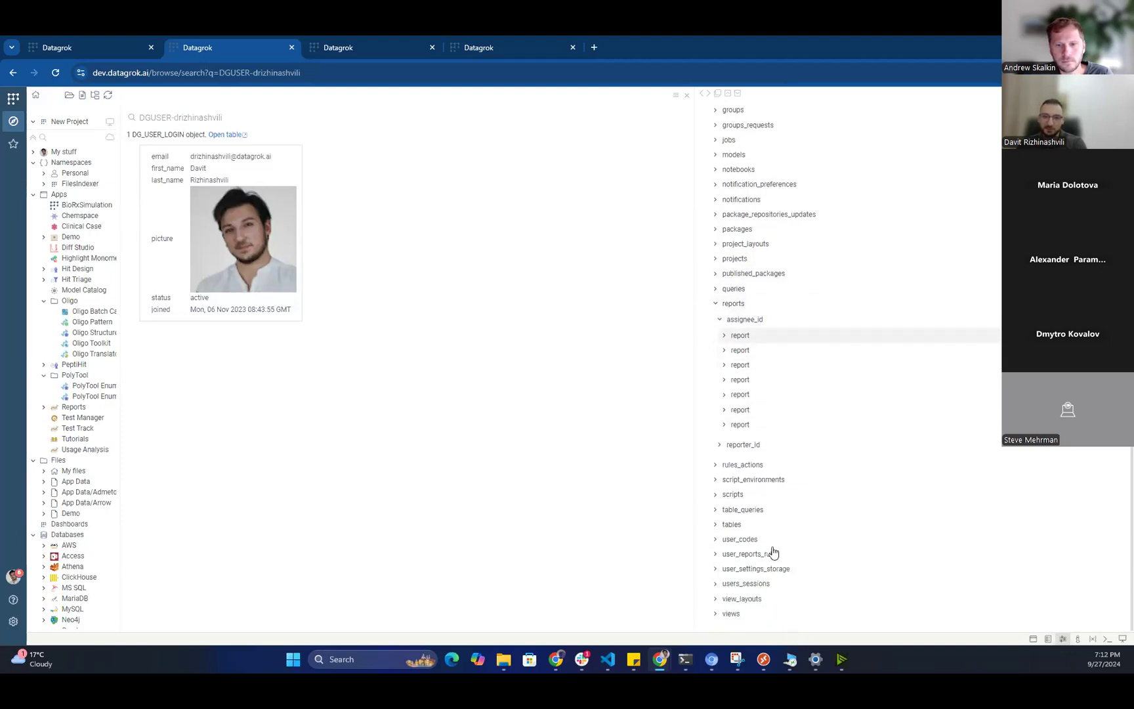
pyautogui.press('Down')
pyautogui.press('Down')
pyautogui.press('Up')
pyautogui.press('Up')
pyautogui.press('Up')
pyautogui.press('Up')
pyautogui.press('Up')
pyautogui.press('Up')
pyautogui.press('Down')
pyautogui.press('Up')
pyautogui.press('Up')
pyautogui.press('Right')
pyautogui.scroll(-1, 906, 540)
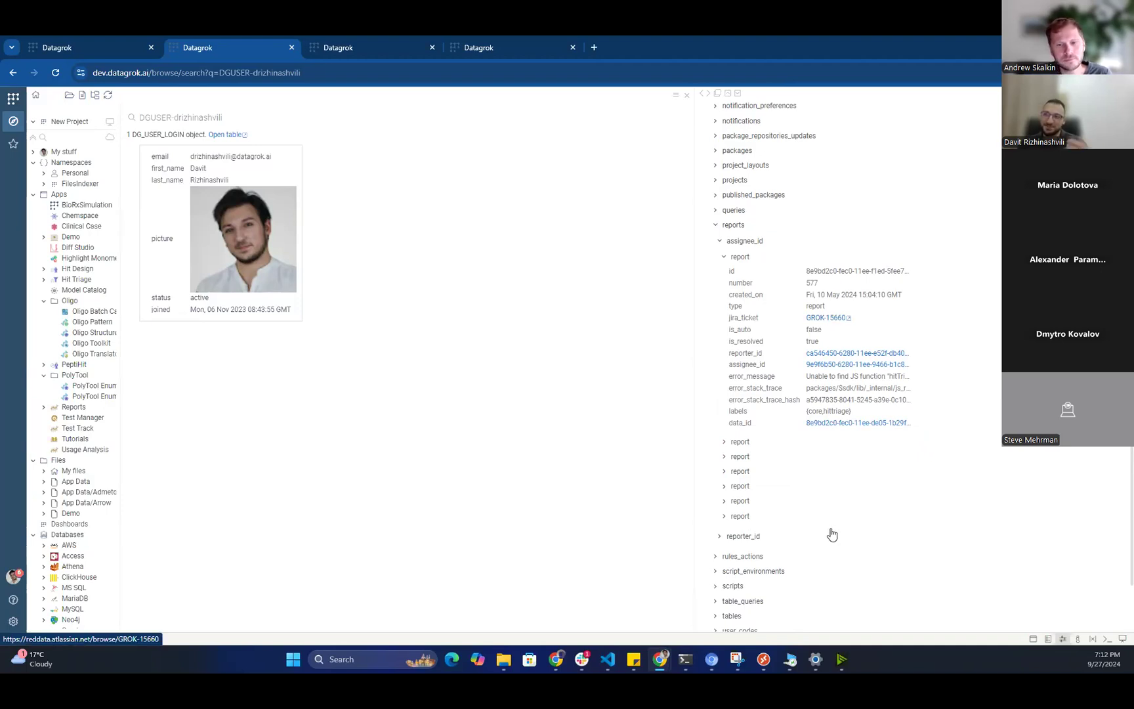
# Open Jira ticket GROK-15660 in a new tab, return to Datagrok, and select the search text.
pyautogui.click(832, 535)
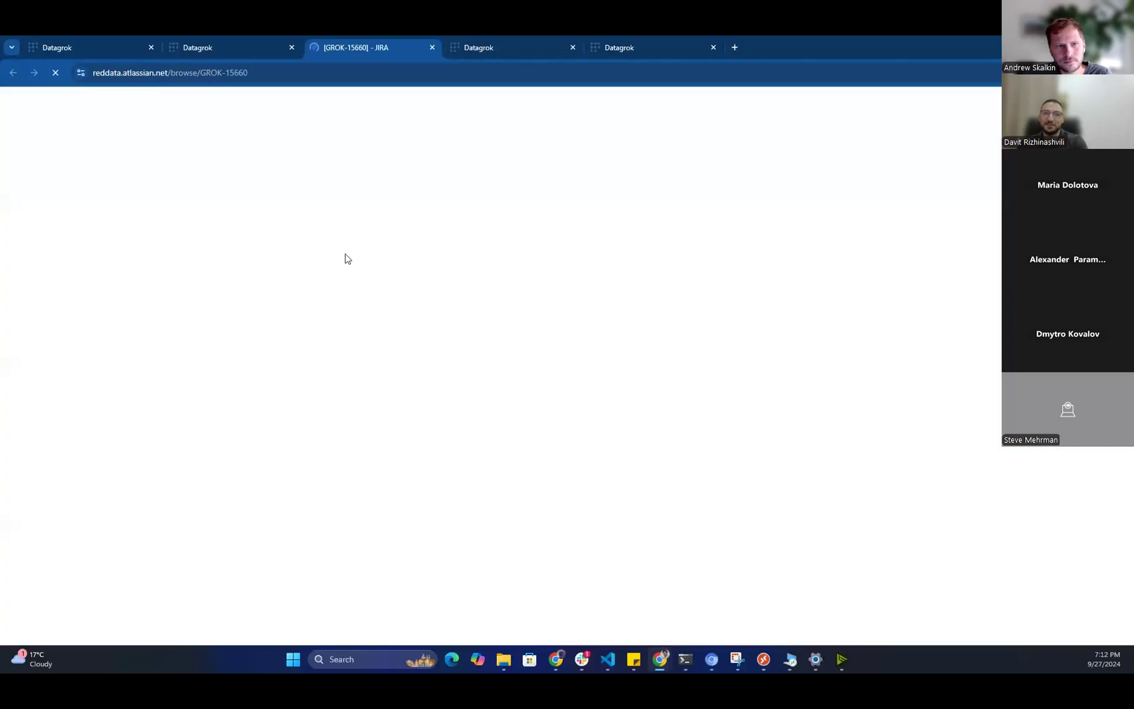
pyautogui.hotkey('ctrl', 'shift', 'Tab')
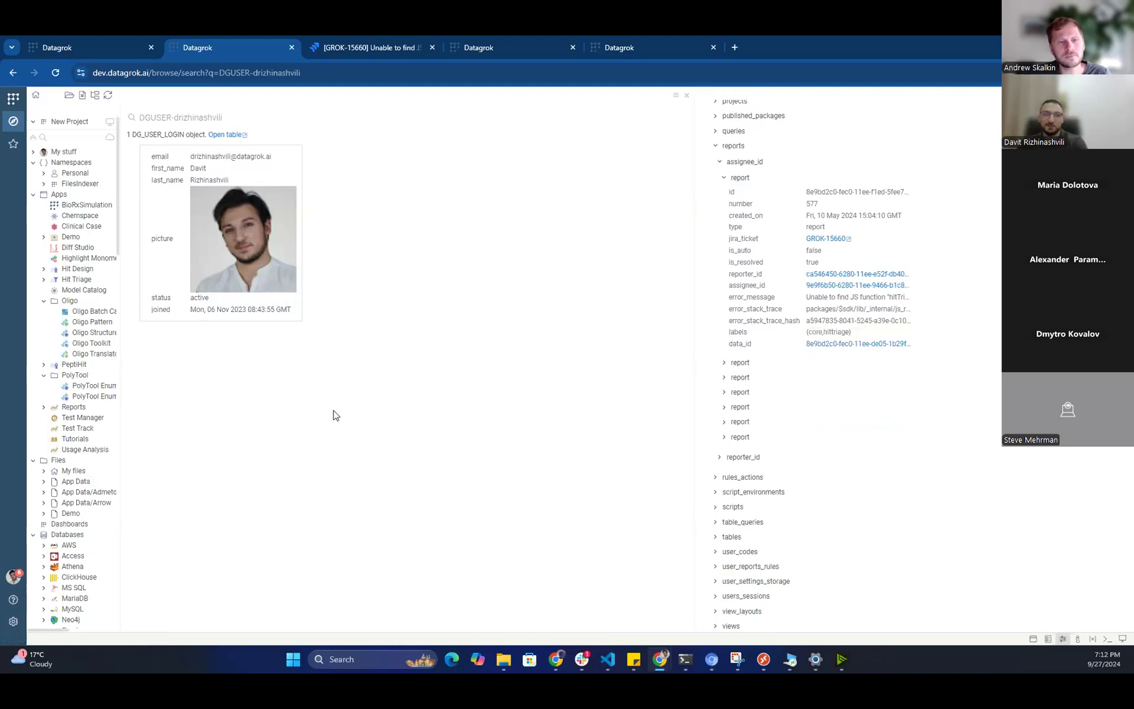
pyautogui.hotkey('ctrl', 'a')
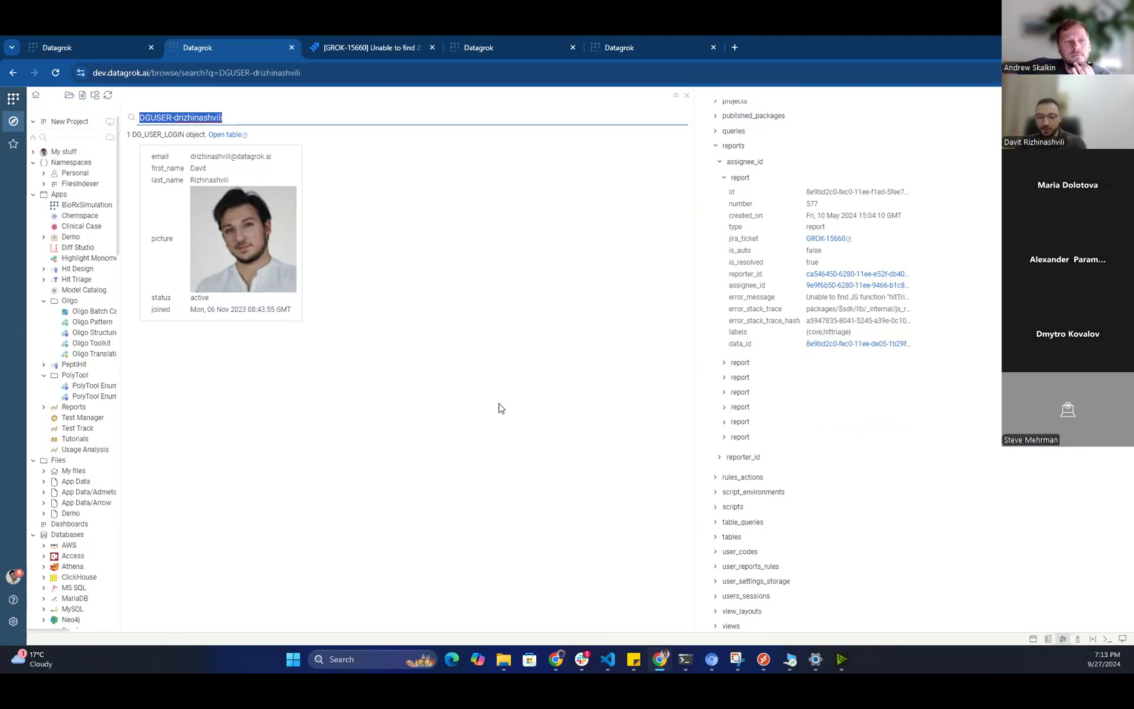
# Search for 'new users last month' and review the resulting users table.
pyautogui.press('BackSpace')
pyautogui.write('new user')
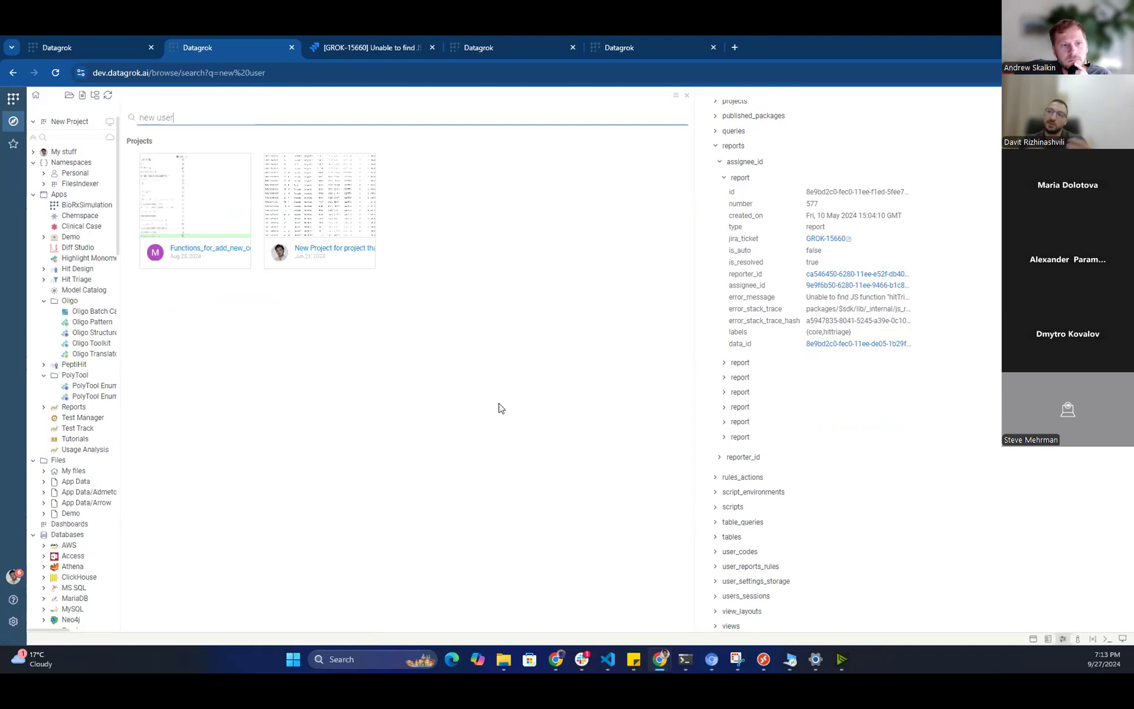
pyautogui.write('s last month')
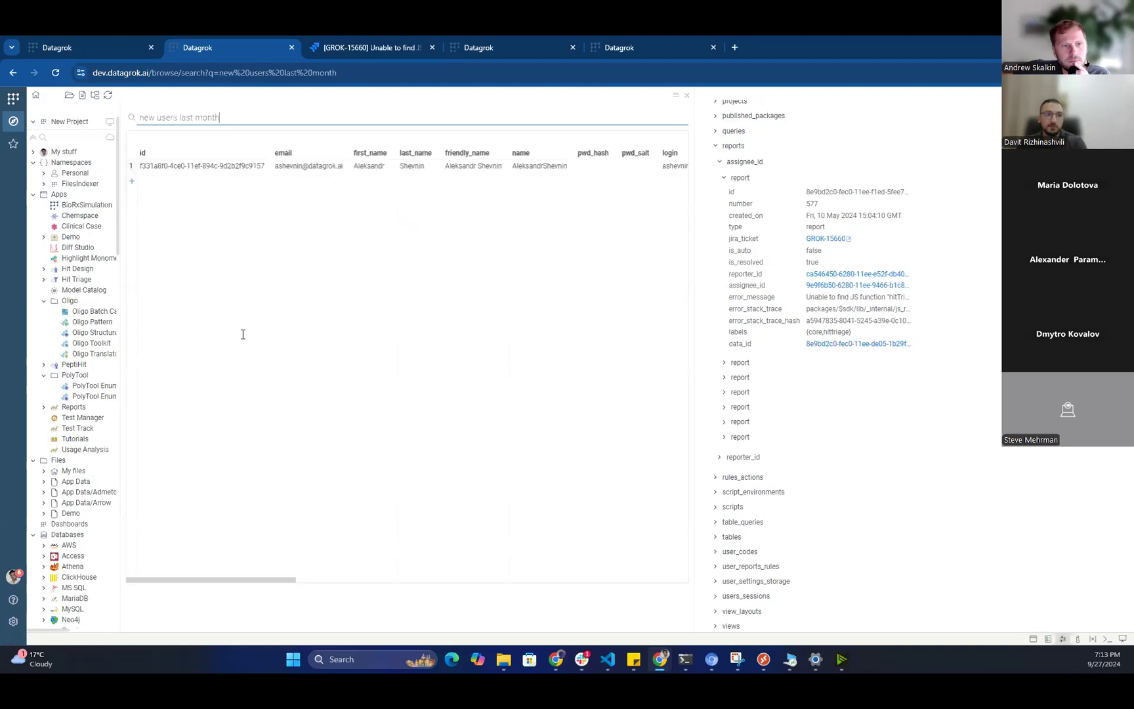
pyautogui.hscroll(10, 286, 384)
pyautogui.hscroll(-10, 225, 339)
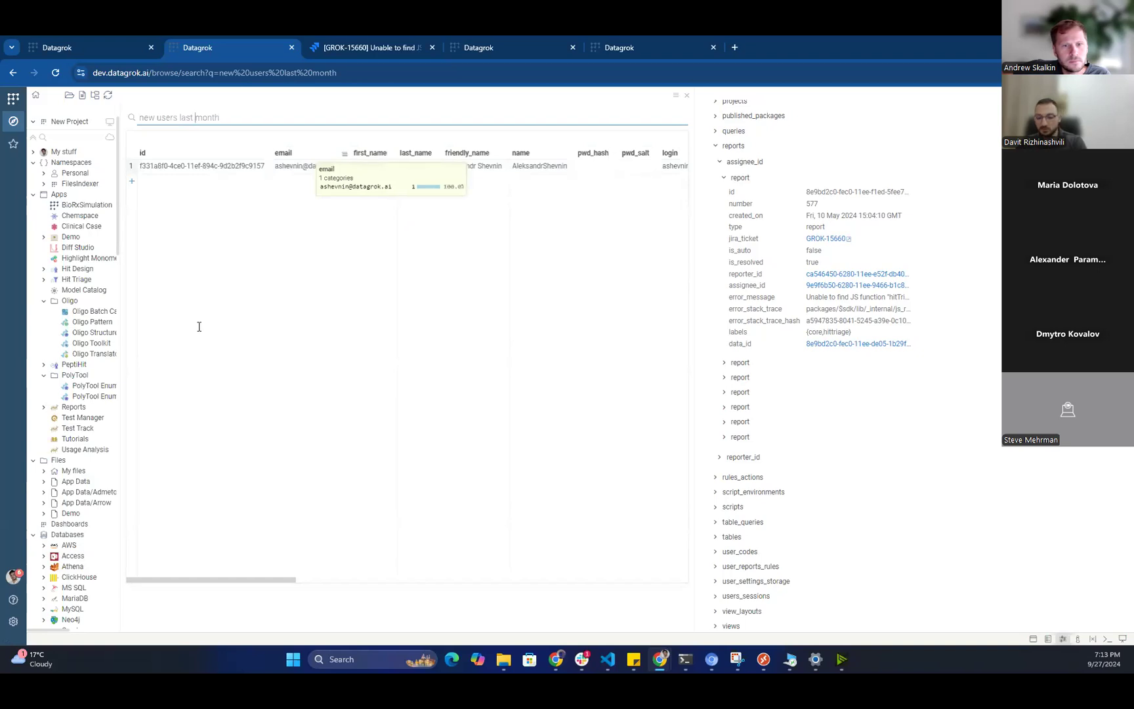
# Change the search period to 4 months, then to 12 months.
pyautogui.write('4 ')
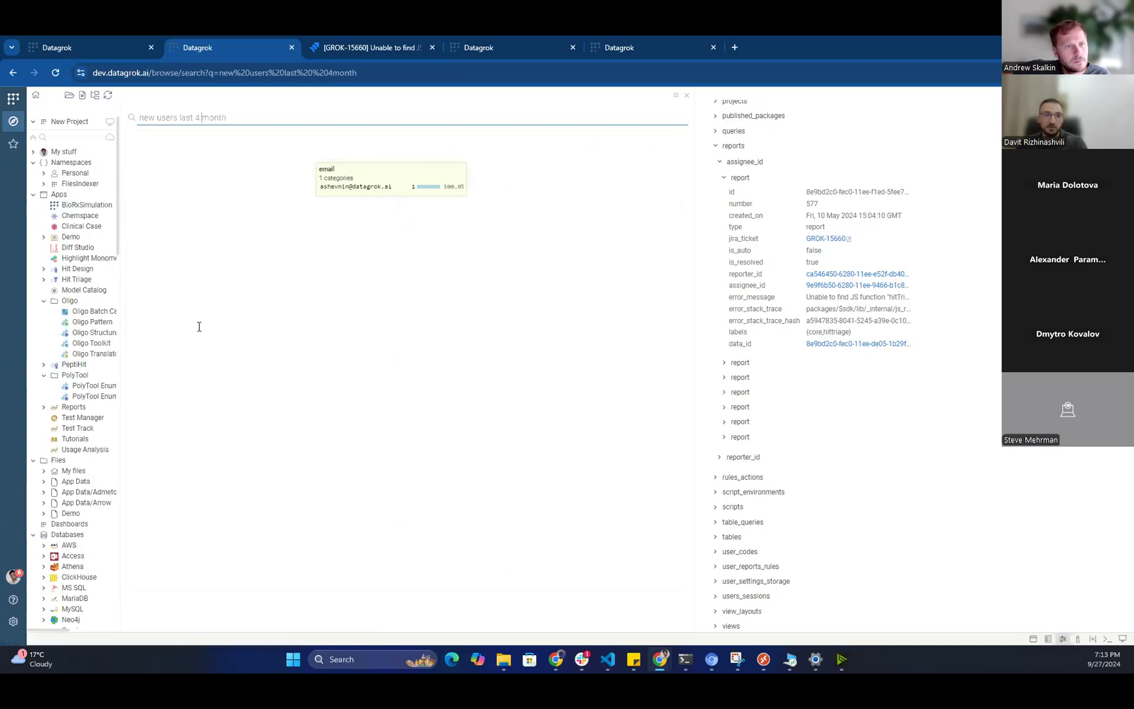
pyautogui.write('s')
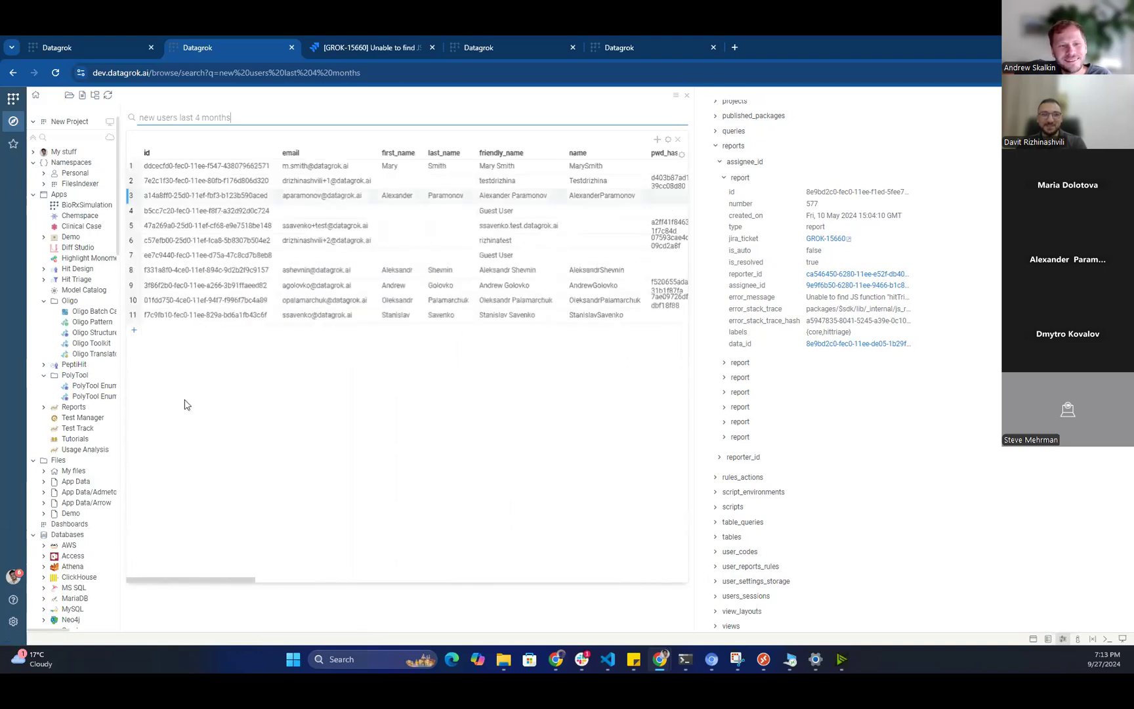
pyautogui.moveTo(250, 328); pyautogui.dragTo(182, 323)
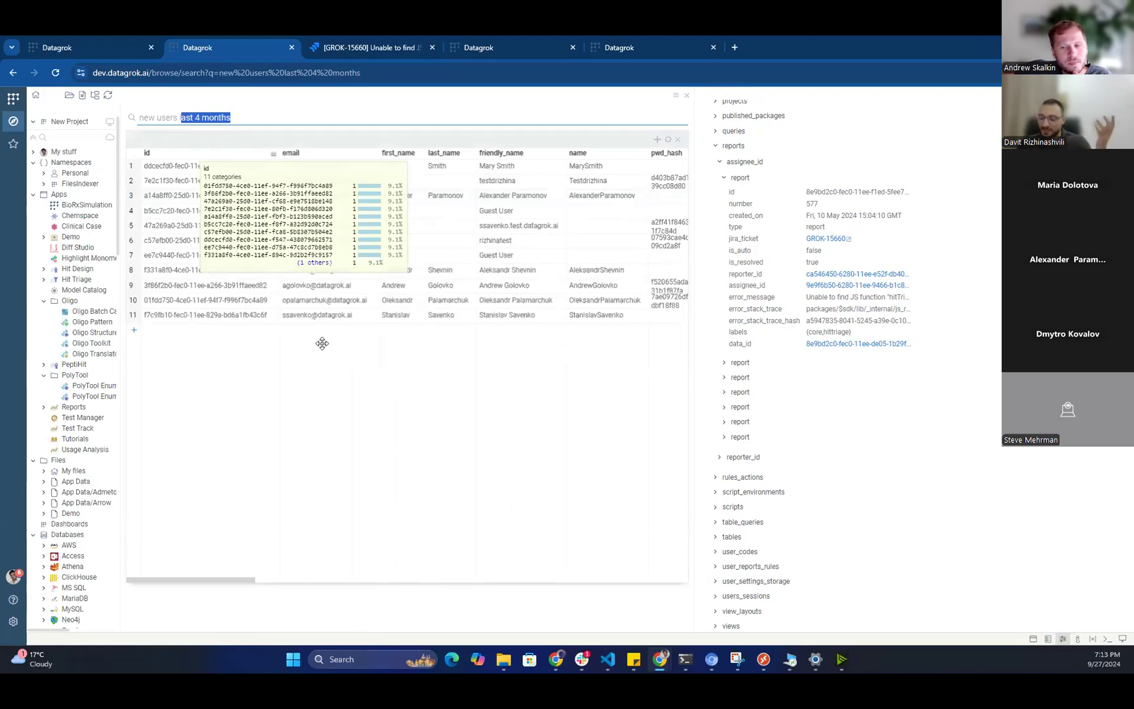
pyautogui.click(187, 117)
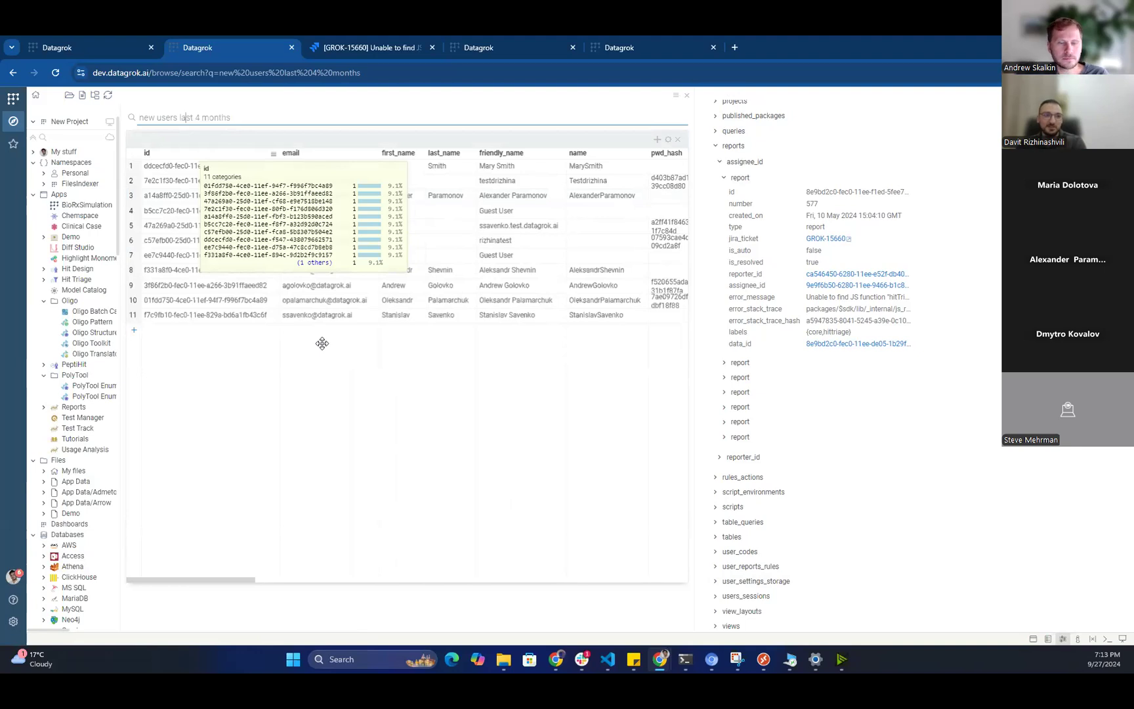
pyautogui.press('BackSpace')
pyautogui.write('12')
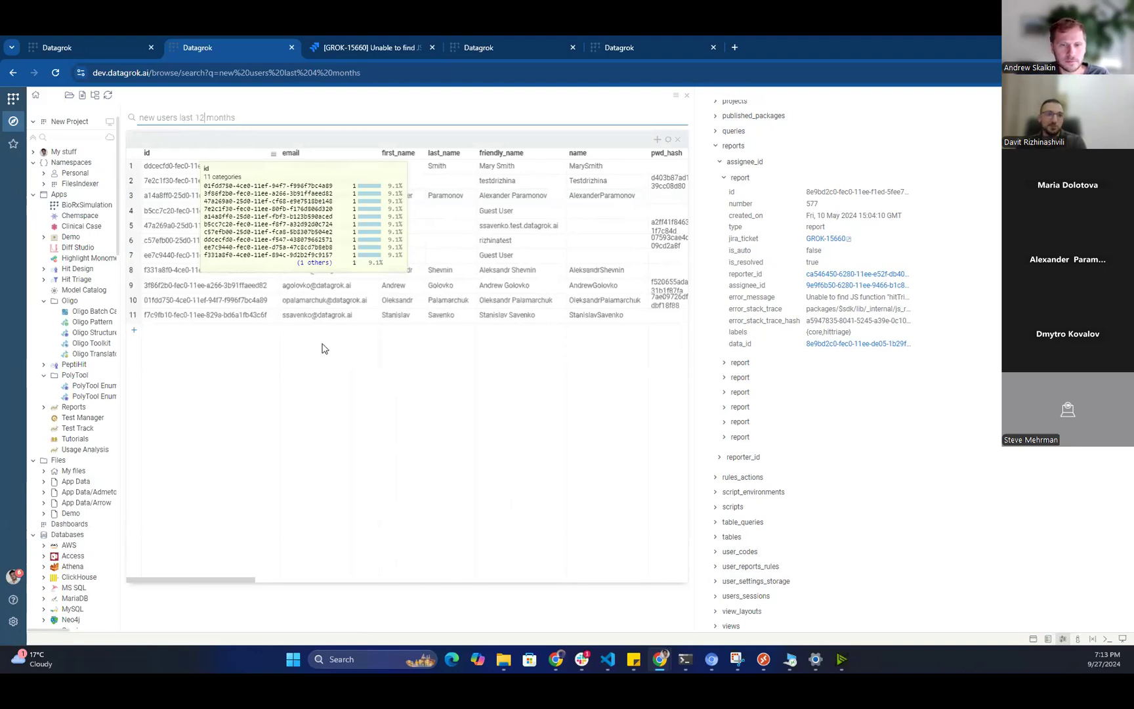
# Search 'new users last 3 years', review the table, then remove the time period from the query.
pyautogui.scroll(-15, 327, 483)
pyautogui.moveTo(236, 118); pyautogui.dragTo(197, 324)
pyautogui.write('3')
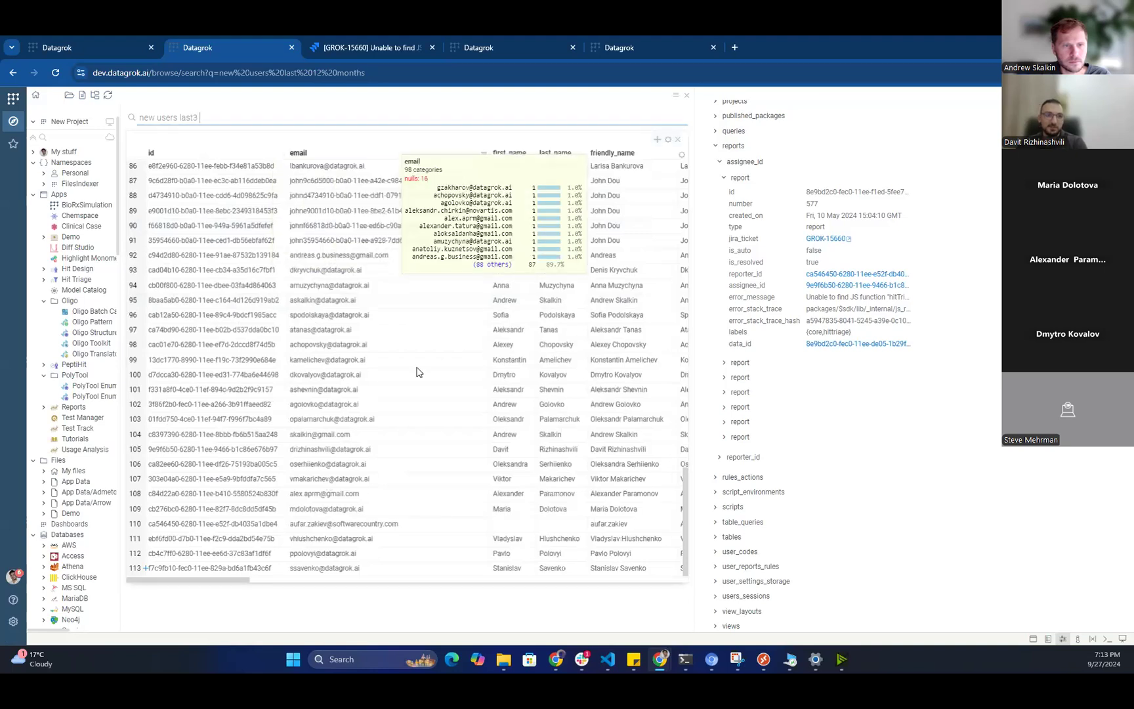
pyautogui.write(' years')
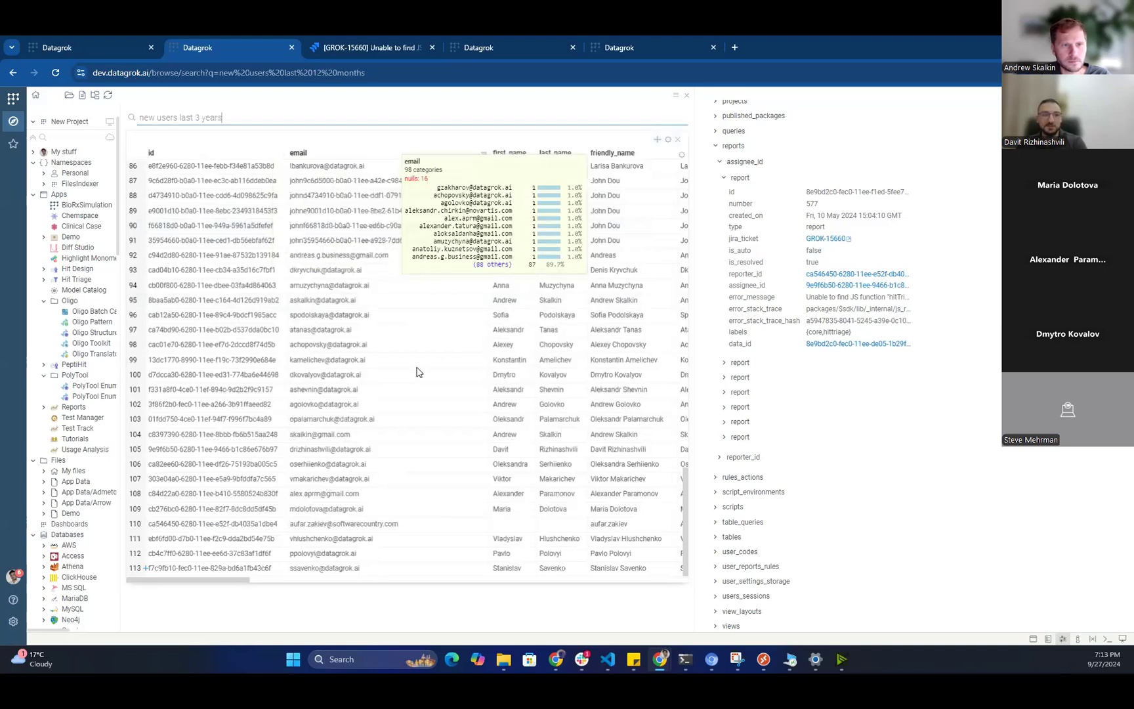
pyautogui.press('Return')
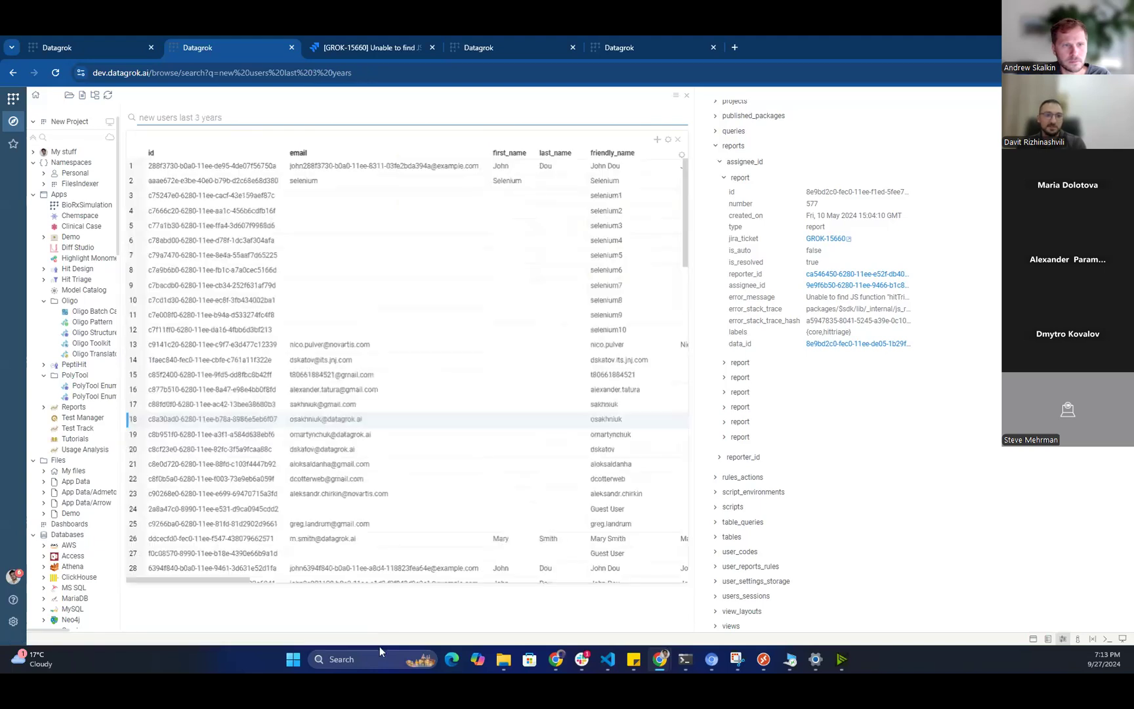
pyautogui.scroll(-10, 580, 514)
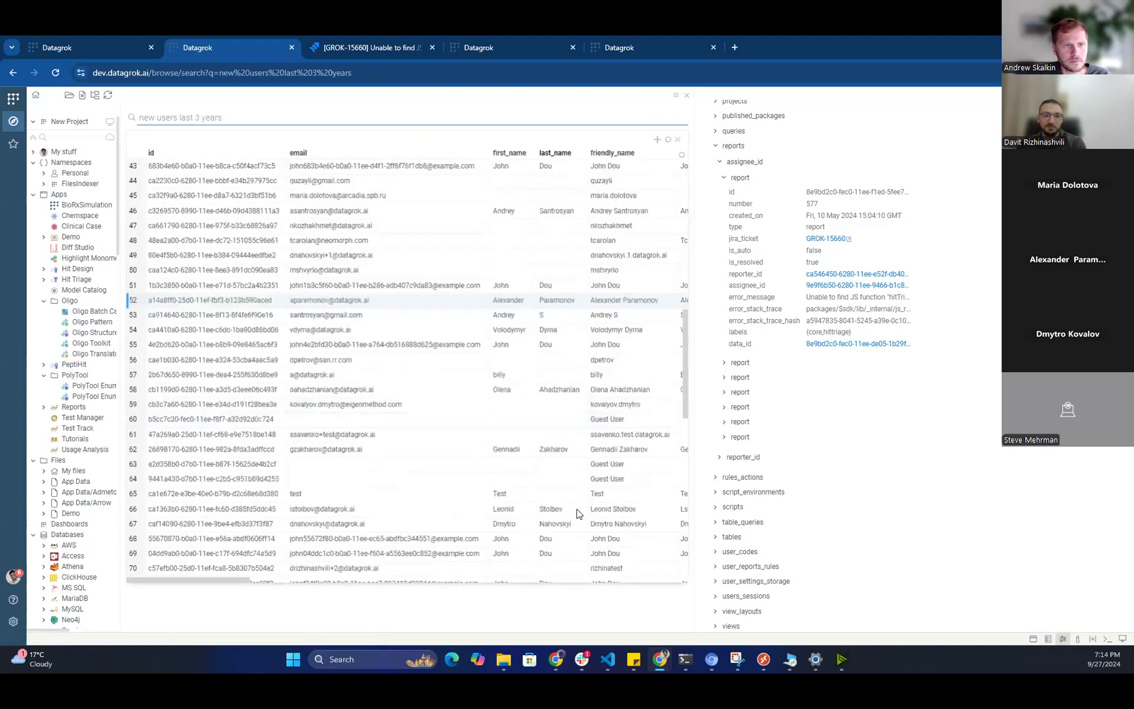
pyautogui.scroll(10, 433, 492)
pyautogui.hotkey('ctrl', 'shift', 'Left')
pyautogui.hotkey('ctrl', 'shift', 'Left')
pyautogui.hotkey('ctrl', 'shift', 'Left')
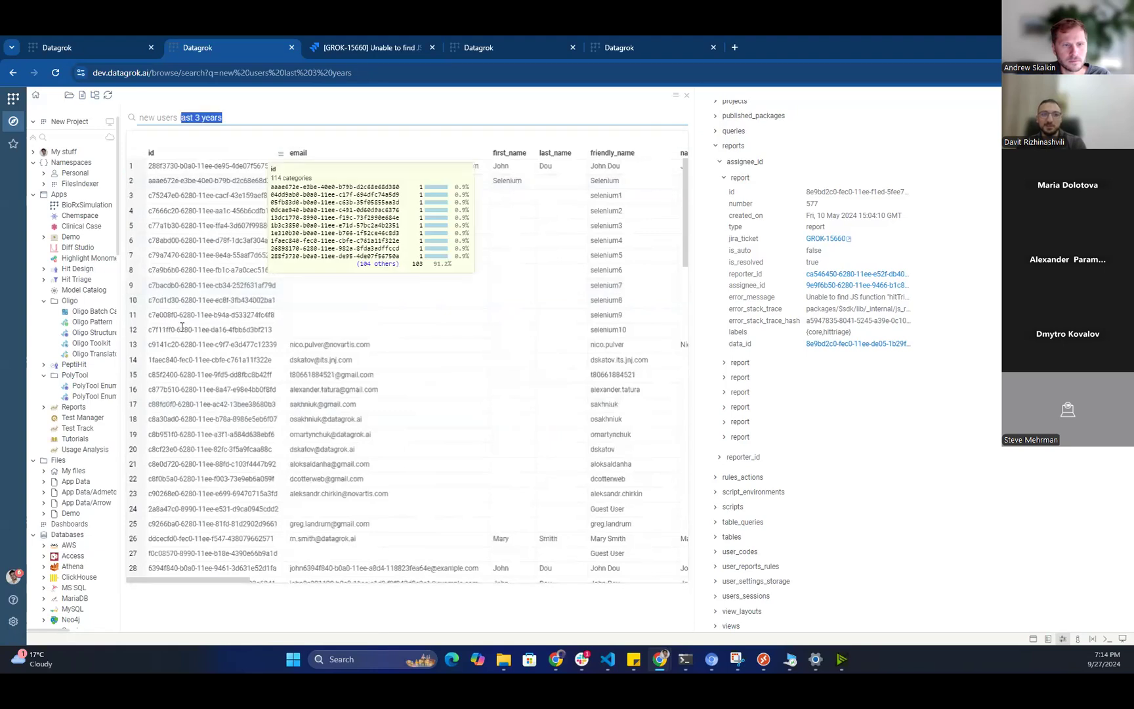
pyautogui.press('BackSpace')
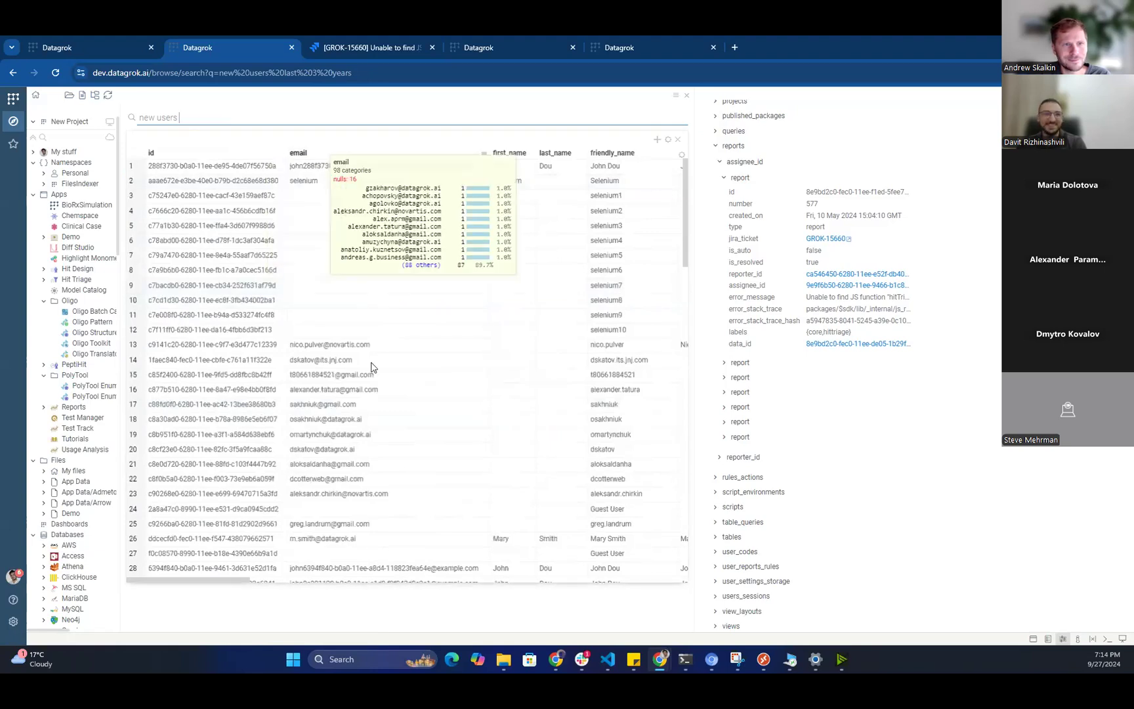